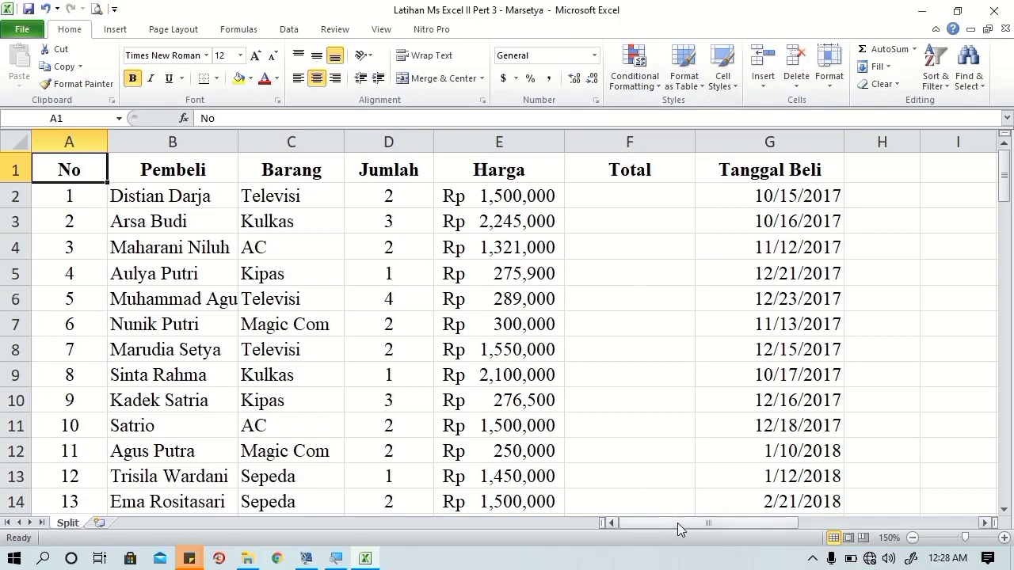
Select the Jumlah quantities in D2:D17.
left_click_drag(678, 522, 848, 522)
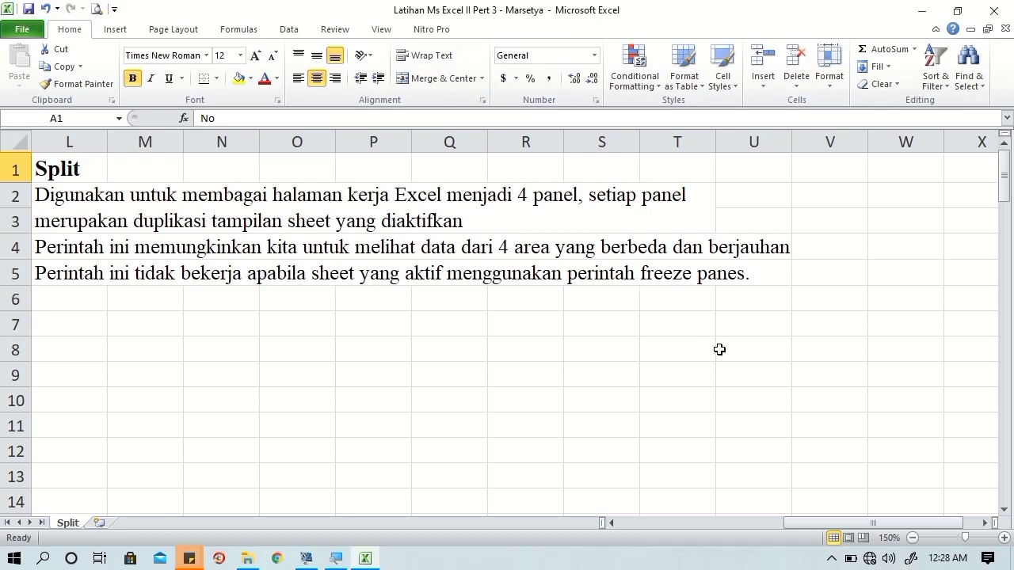
left_click_drag(790, 523, 623, 520)
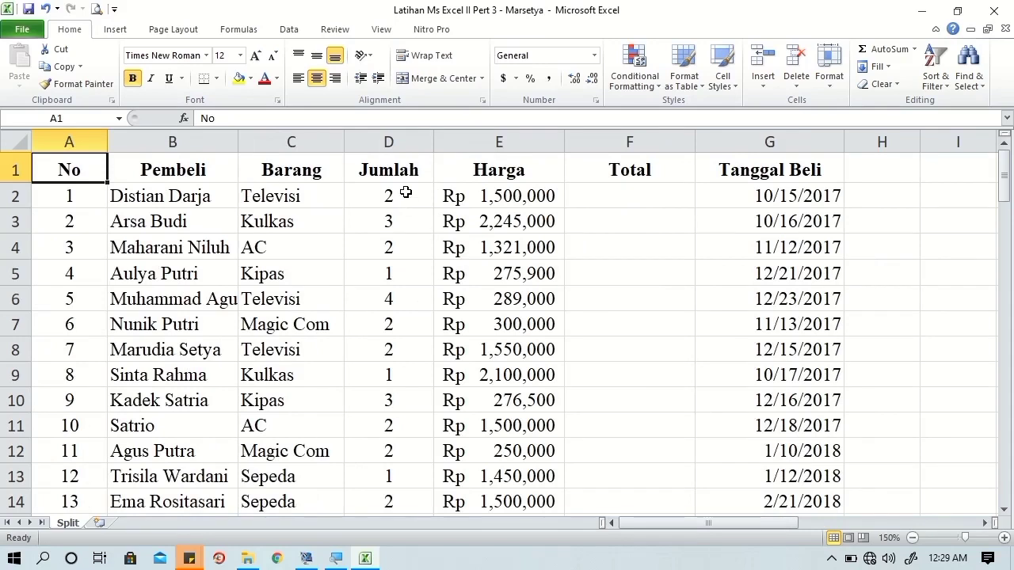
left_click(404, 192)
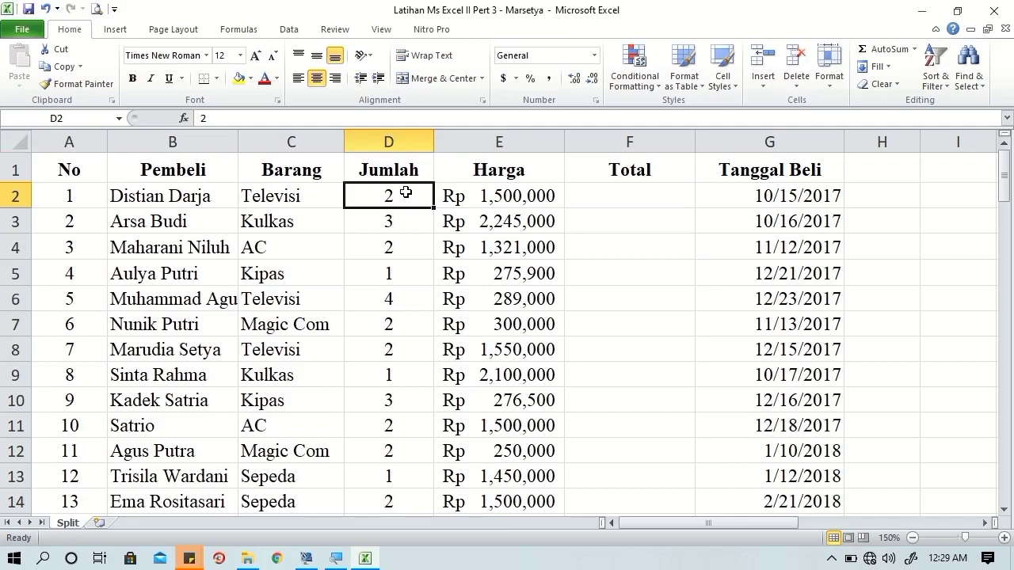
key("ctrl+shift+Down")
right_click(405, 193)
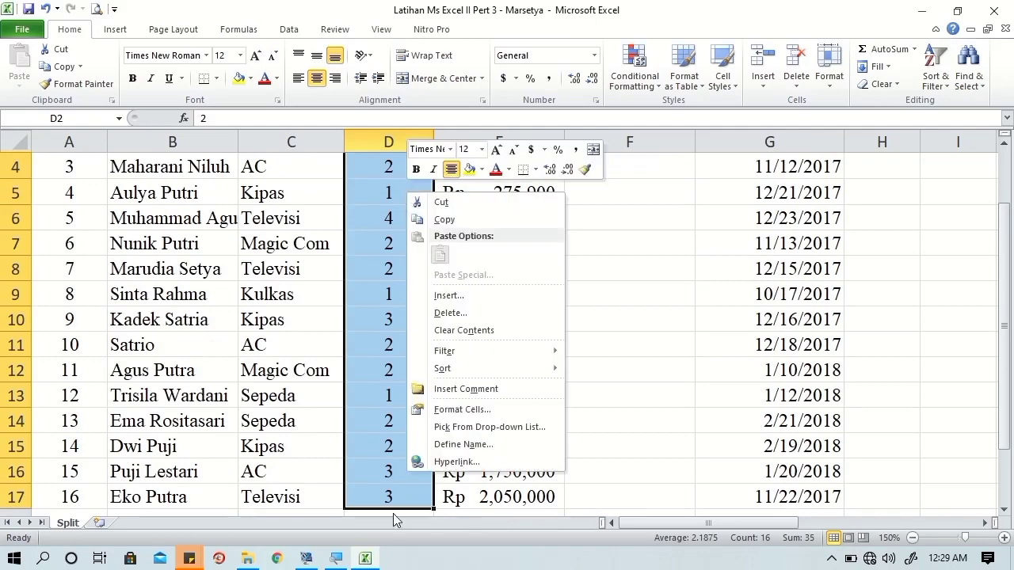
Give the quantities the custom number format # "unit" so they read like 2 unit.
left_click(441, 410)
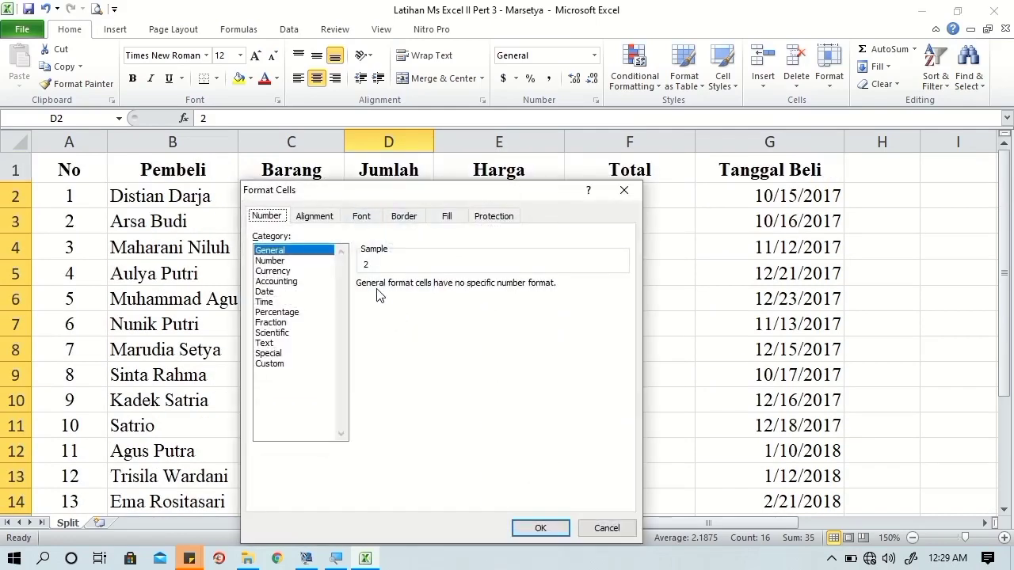
left_click(288, 365)
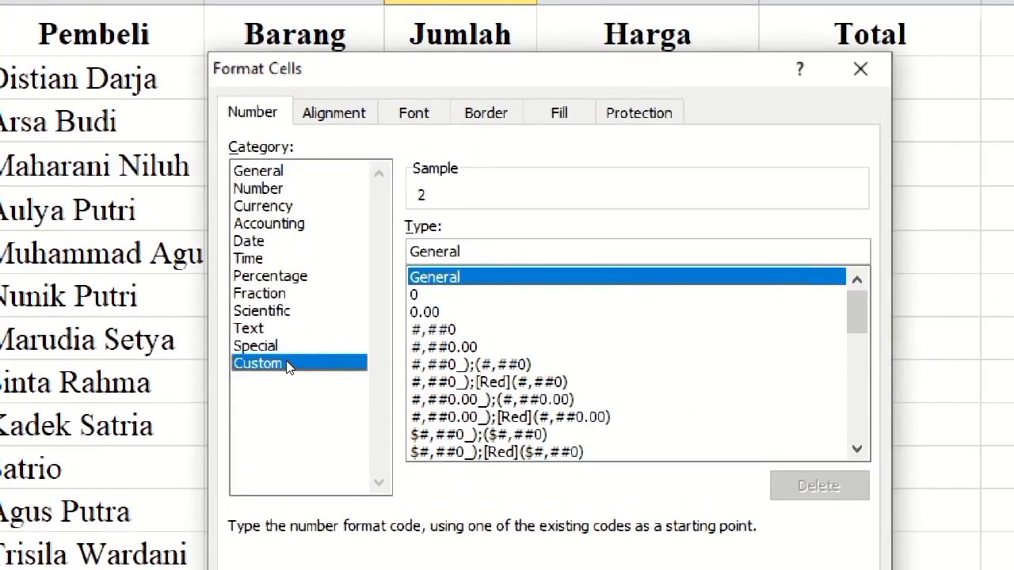
key("Tab")
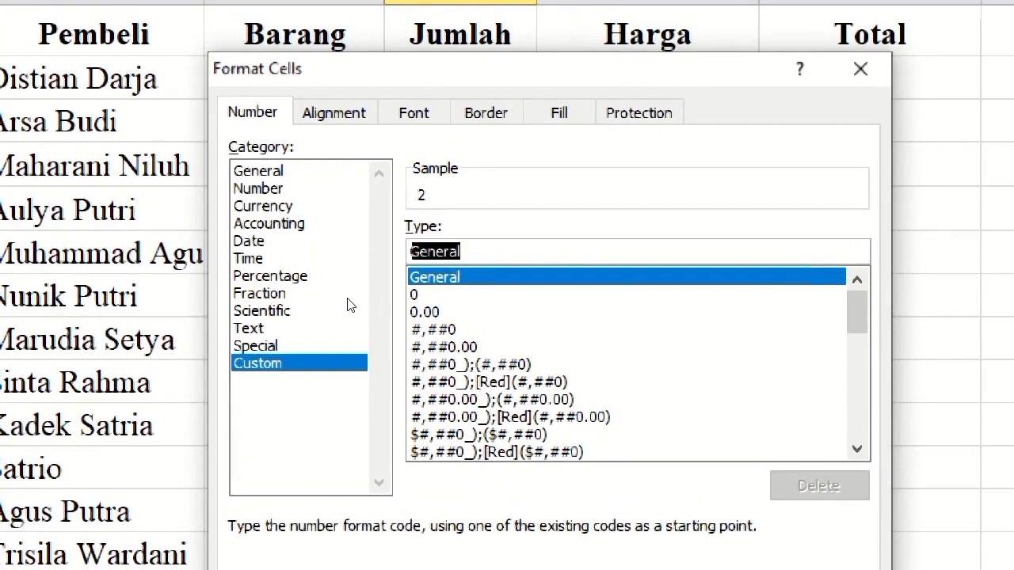
type("#")
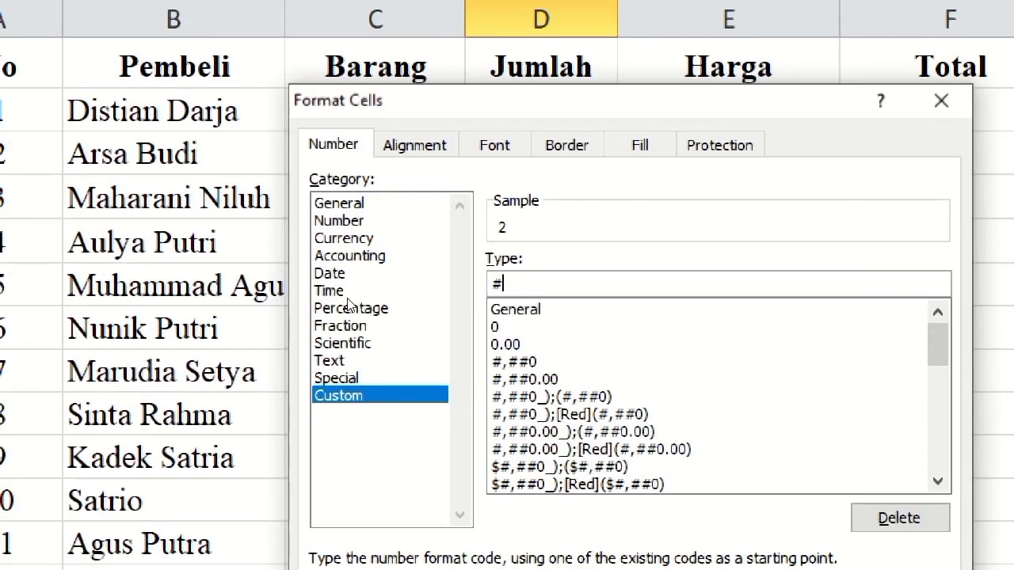
type(" \"")
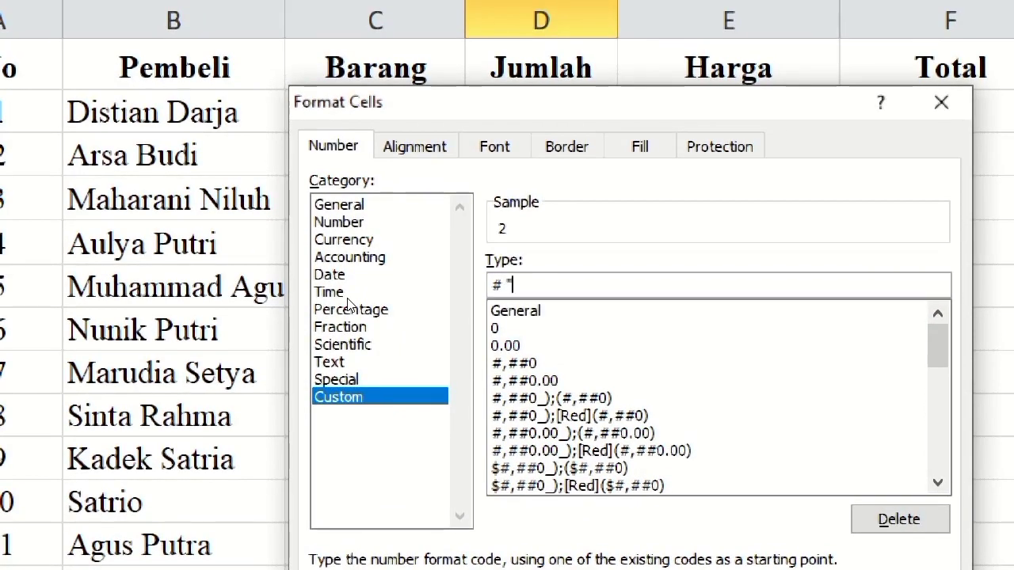
type("uniT")
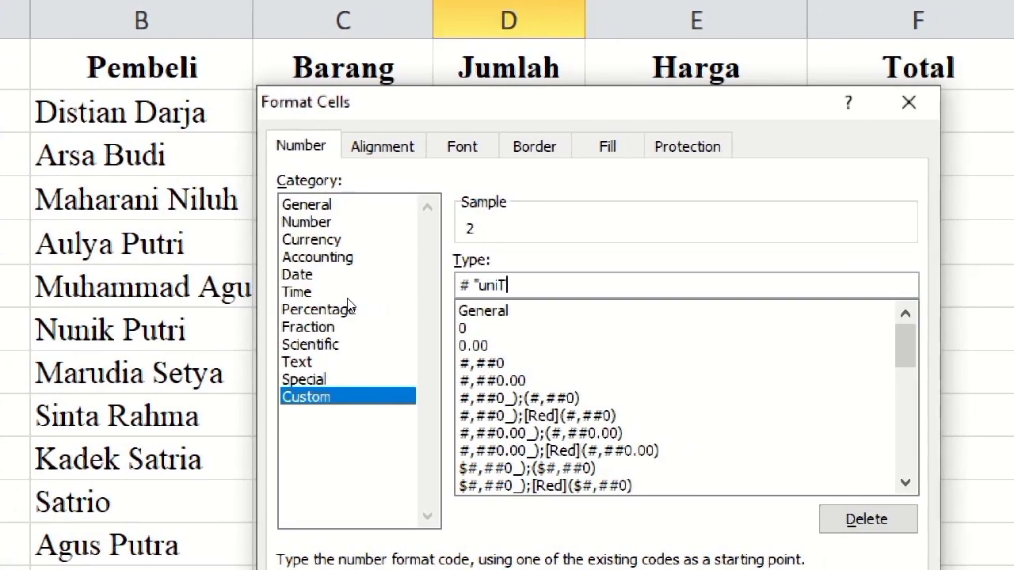
key("BackSpace")
type("t\"")
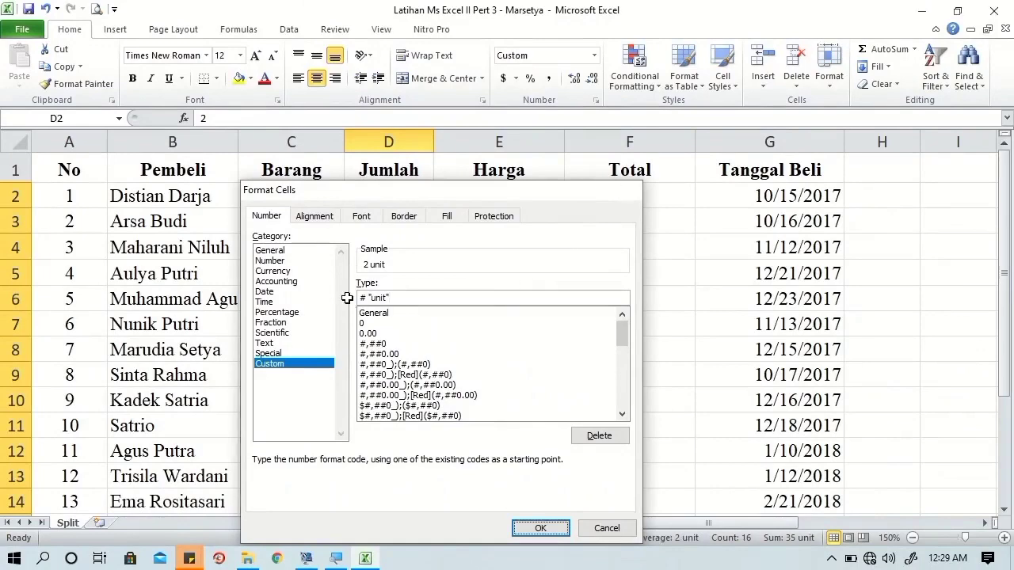
key("Return")
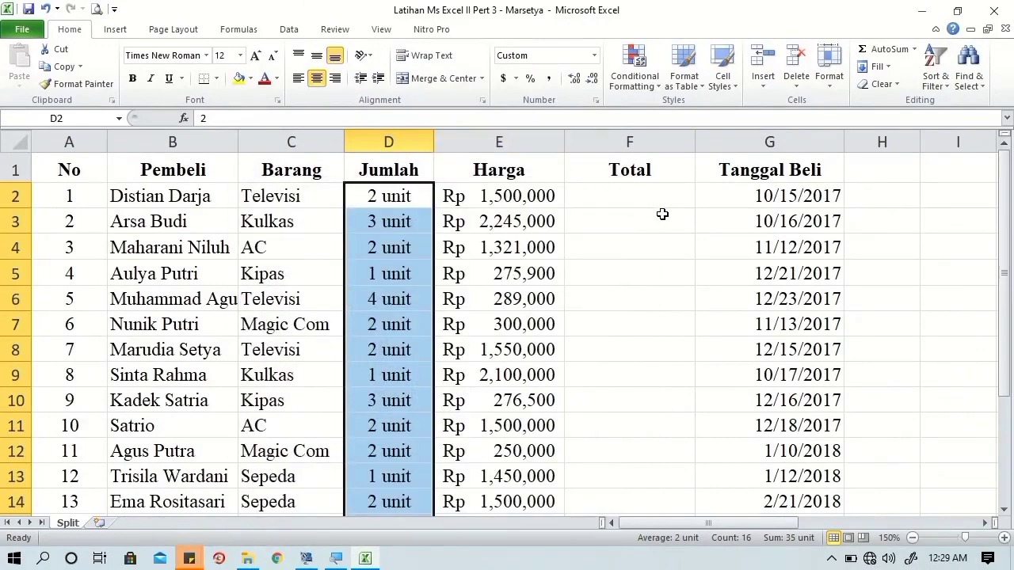
left_click(734, 194)
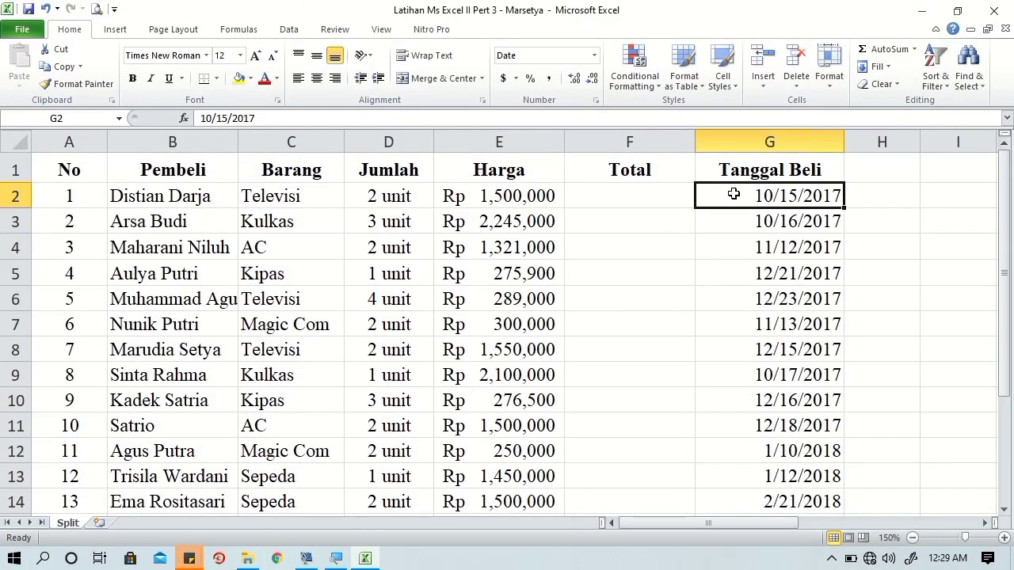
Apply the custom format dd mmm yyyy to the Tanggal Beli dates in G2:G17.
key("ctrl+shift+Down")
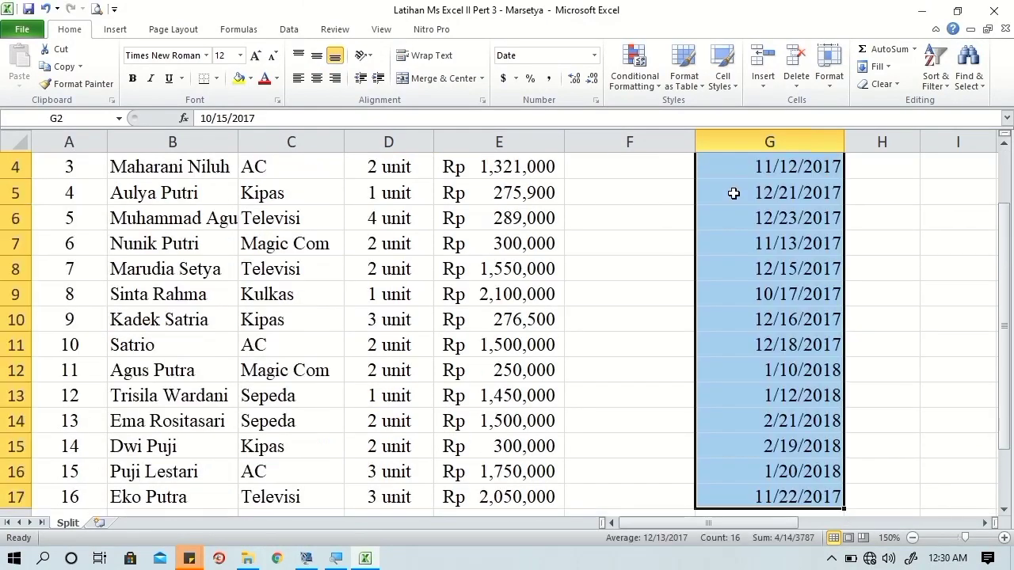
right_click(734, 194)
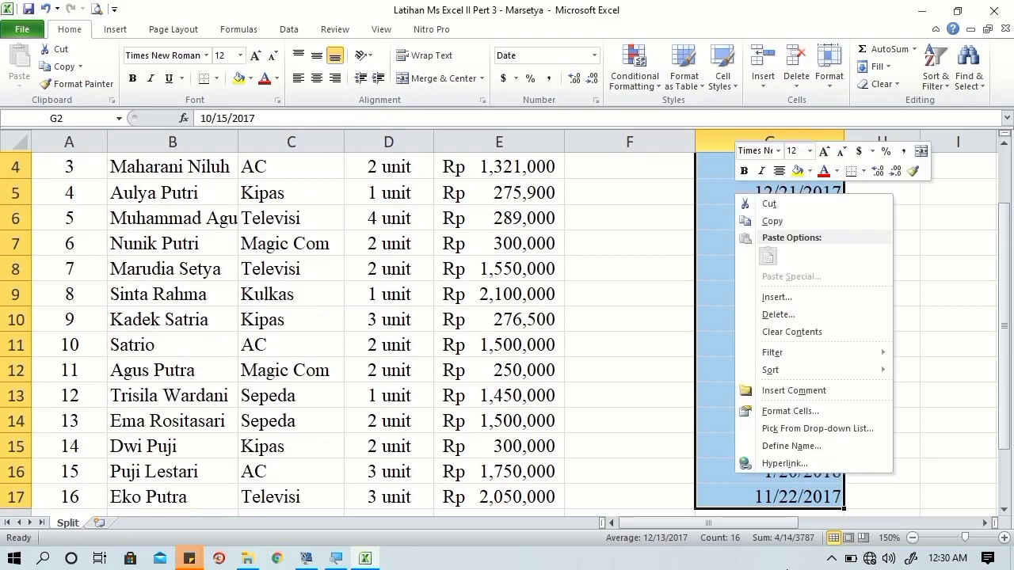
left_click(785, 411)
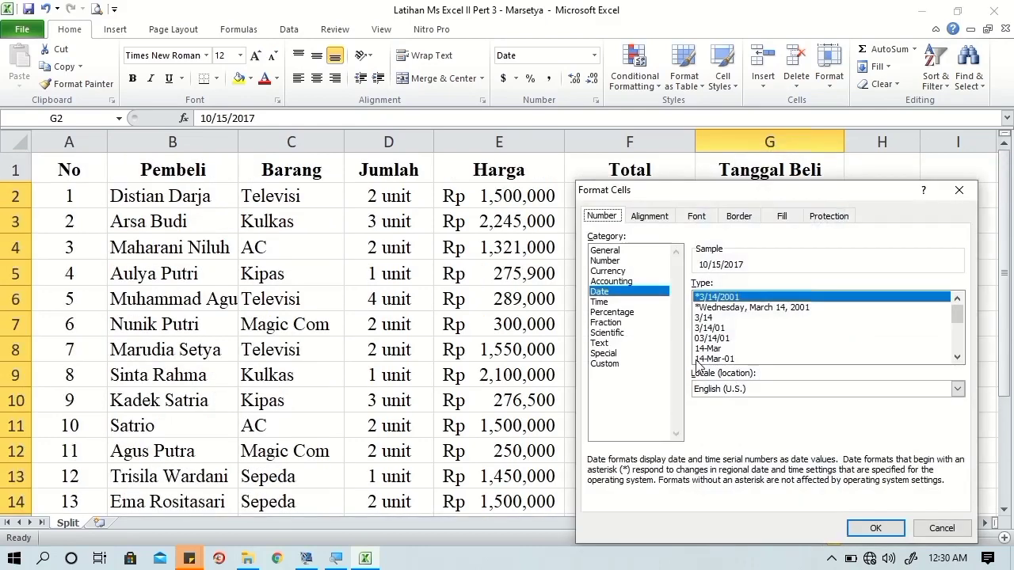
left_click(605, 364)
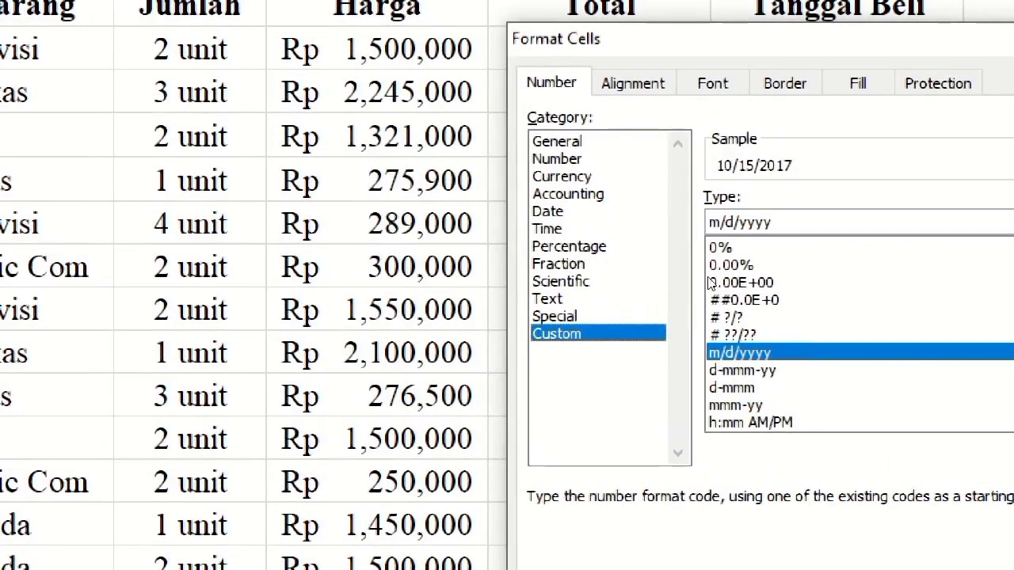
key("Tab")
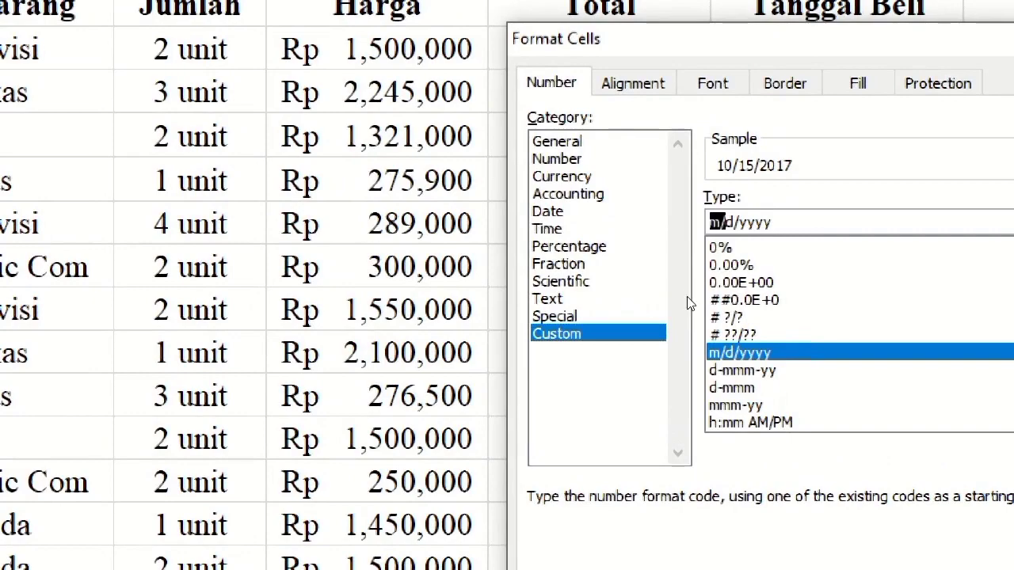
key("Delete")
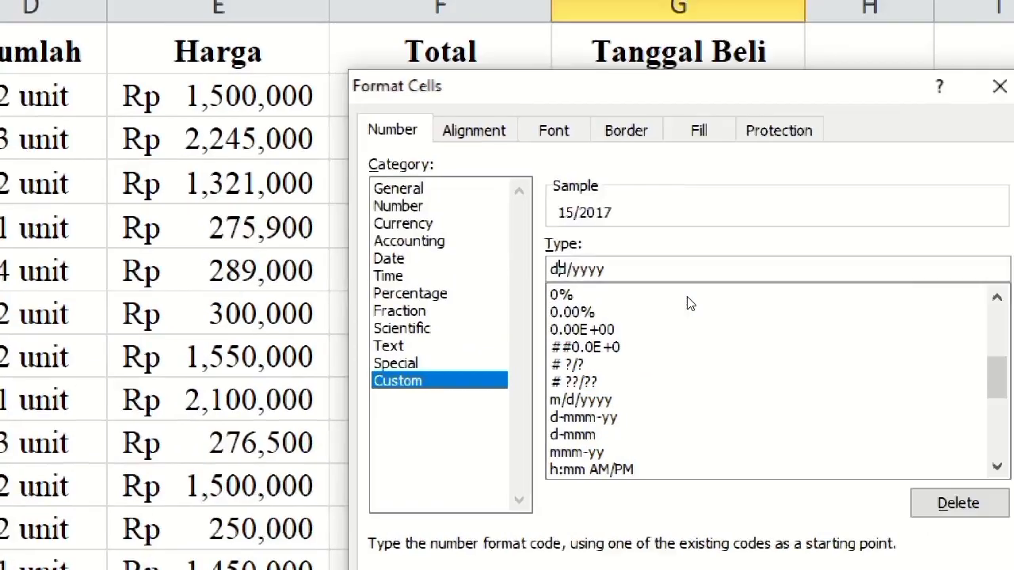
type("d")
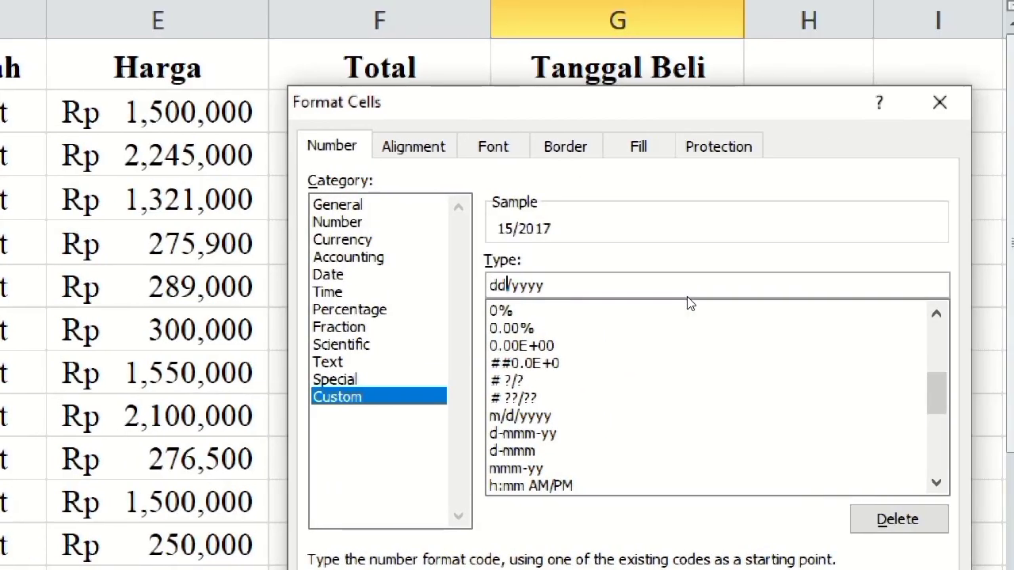
key("Delete")
type("mm")
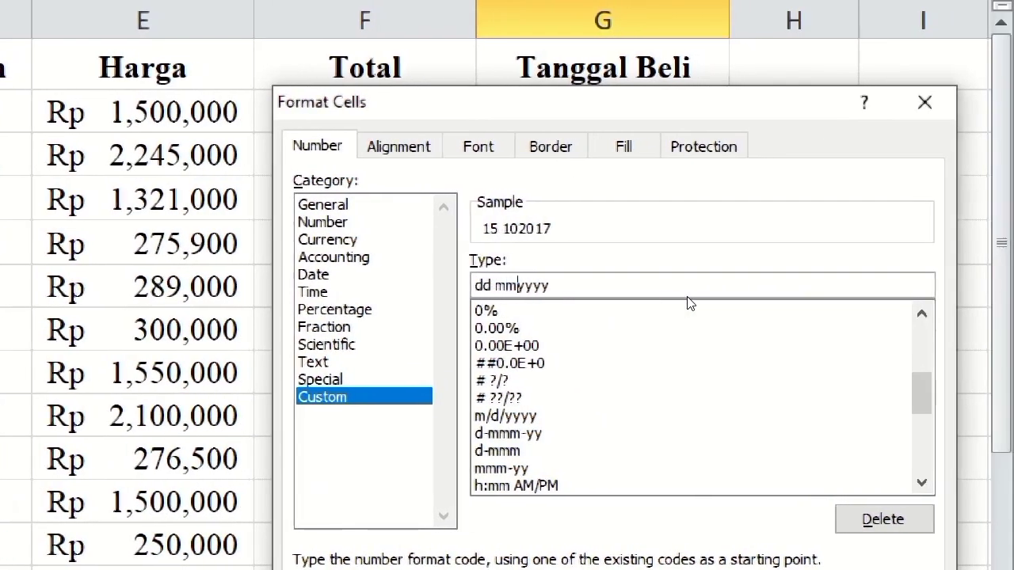
type("m")
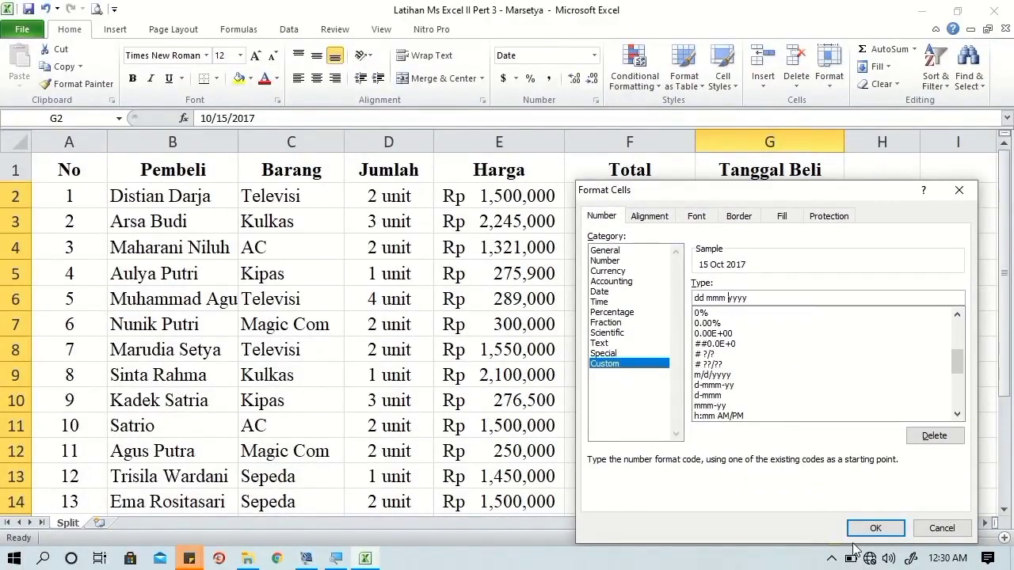
left_click(871, 527)
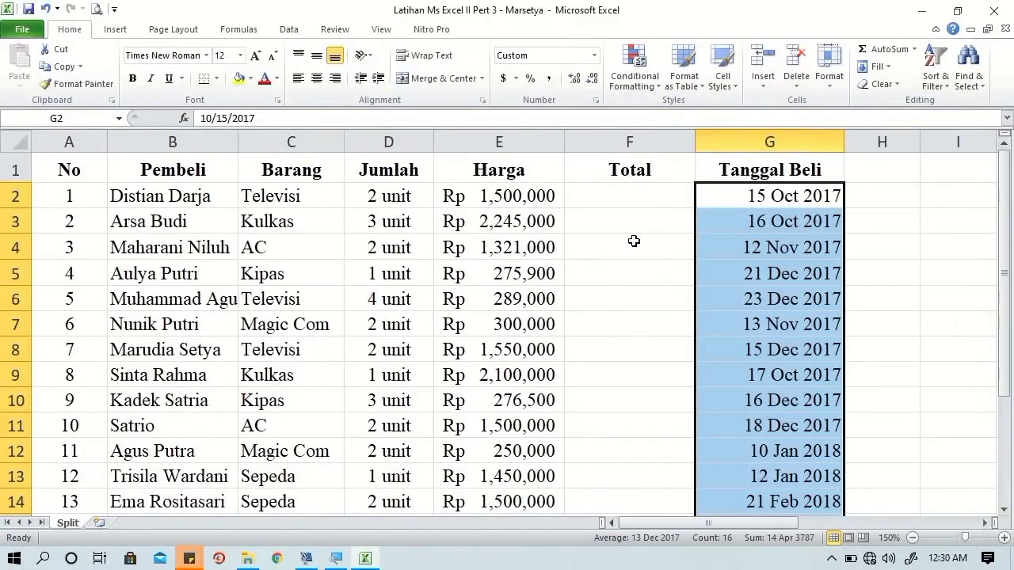
Enter the formula =D2*E2 in Total cell F2.
left_click(633, 198)
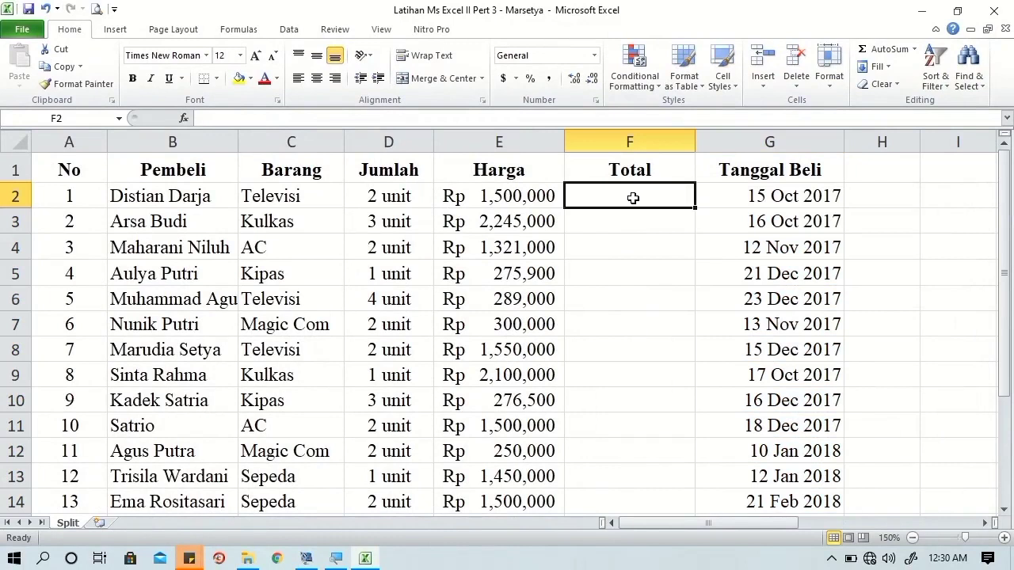
type("=")
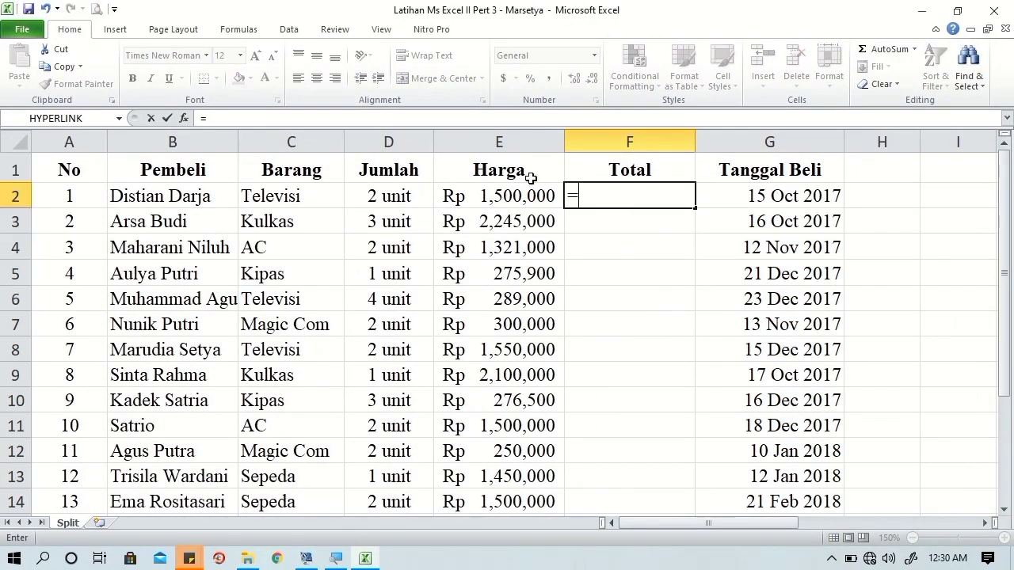
left_click(406, 190)
type("*")
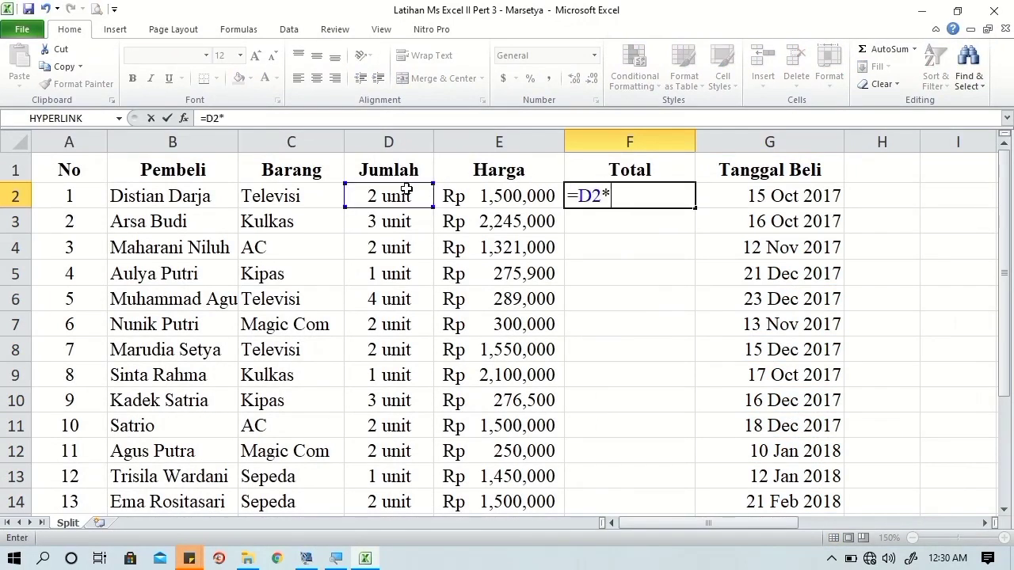
left_click(500, 196)
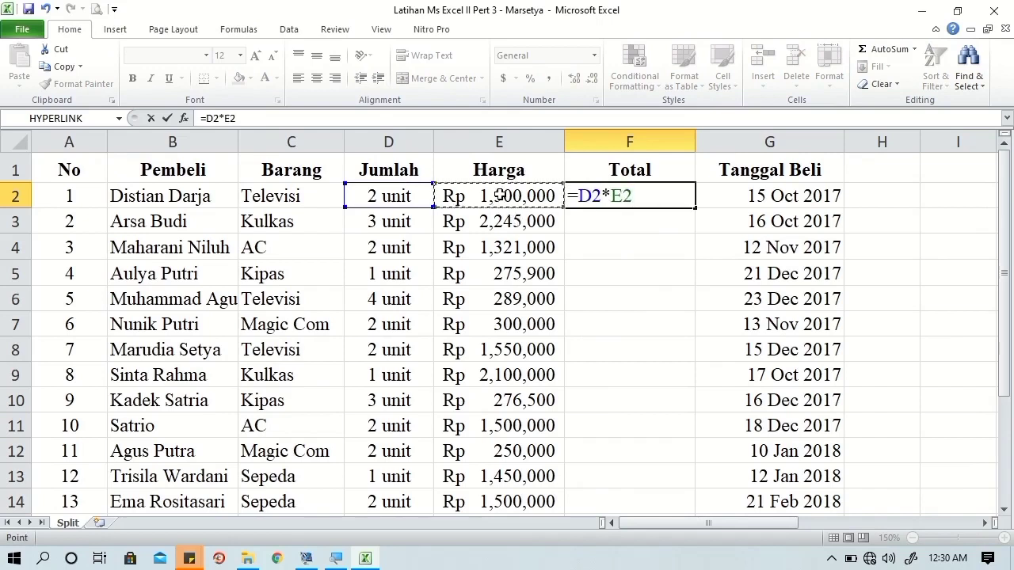
key("Return")
Format F2 as Accounting with the Rp Indonesian symbol and 0 decimal places.
left_click(674, 202)
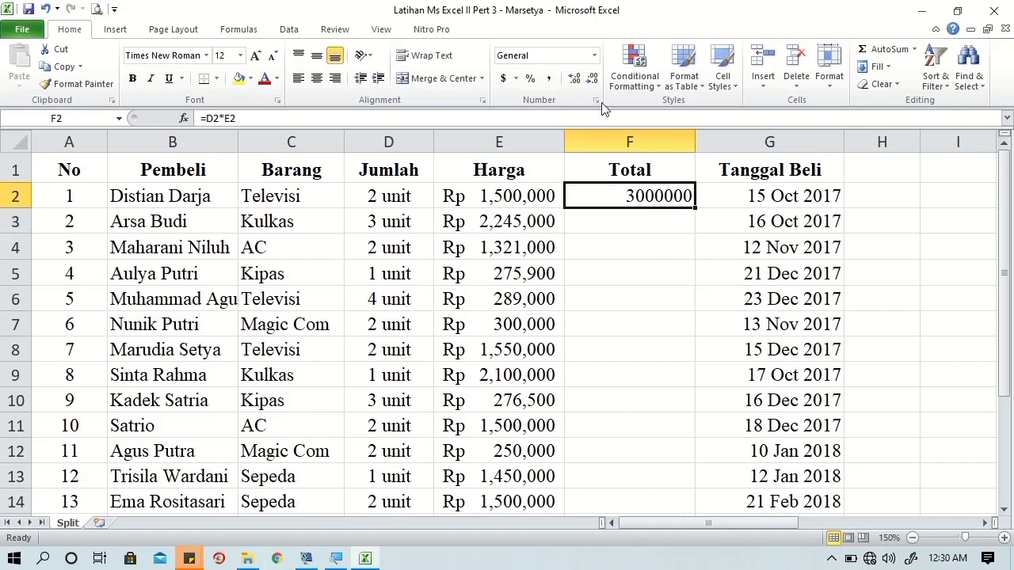
left_click(516, 79)
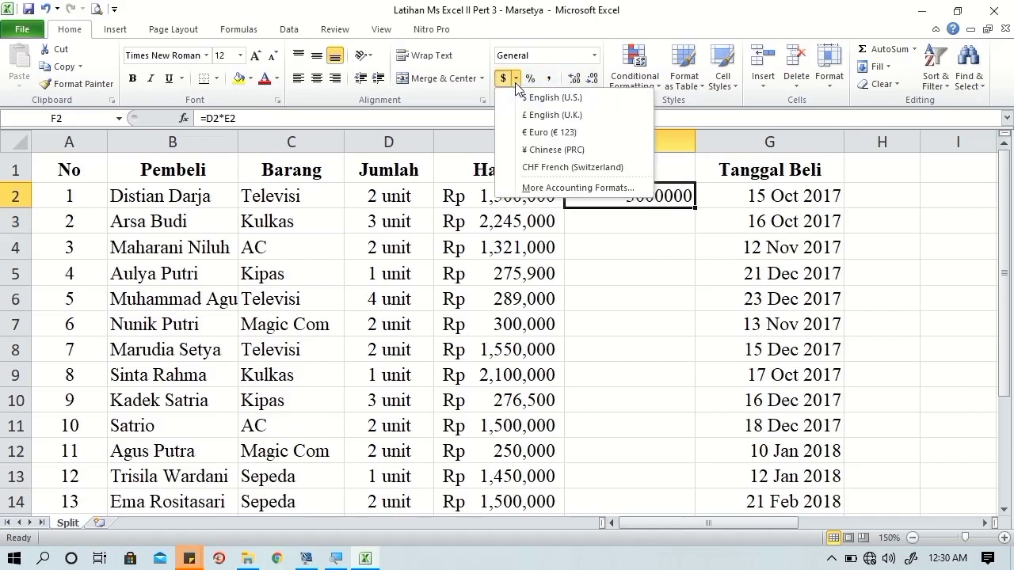
left_click(532, 188)
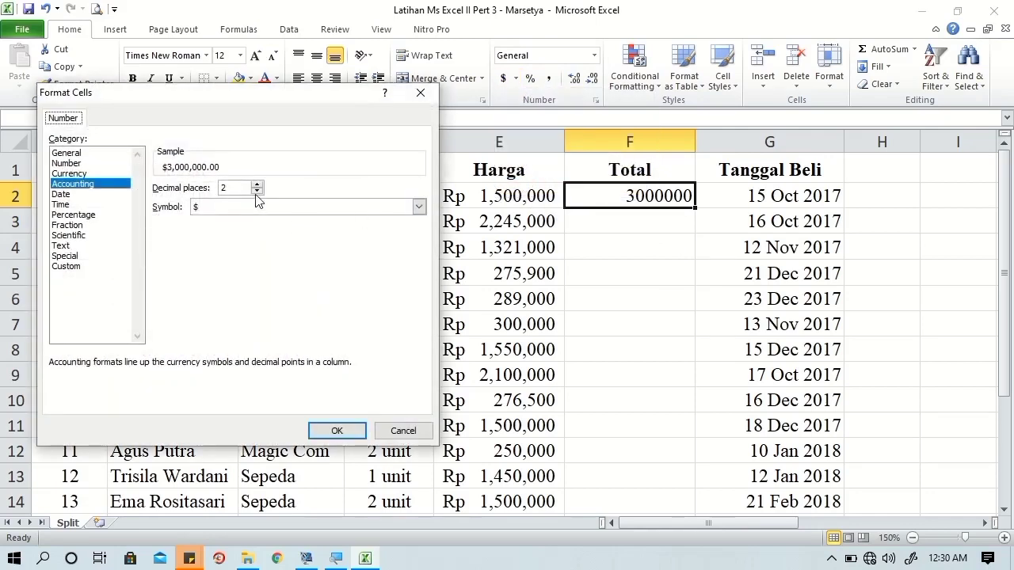
left_click(257, 190)
left_click(257, 191)
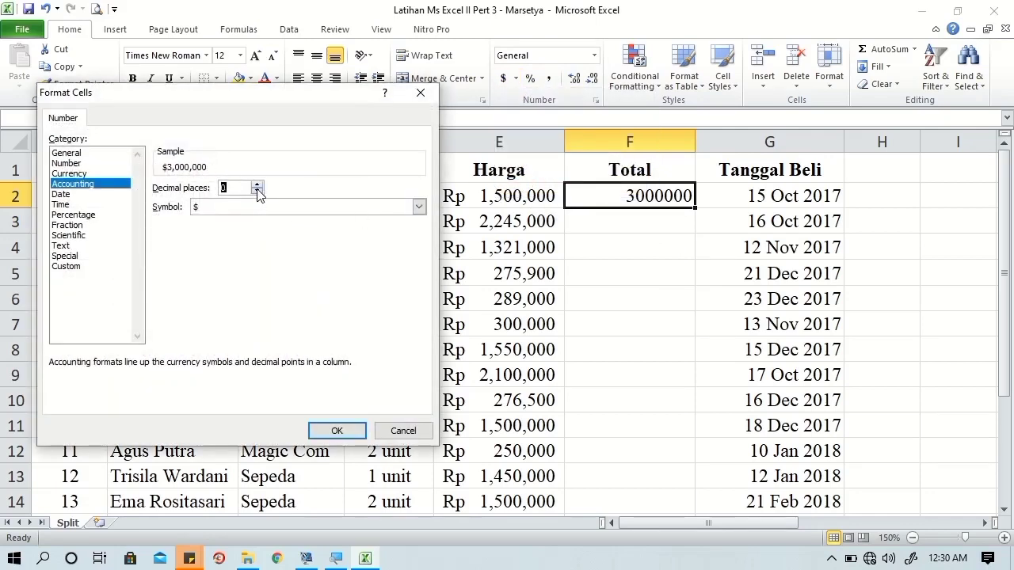
left_click(417, 208)
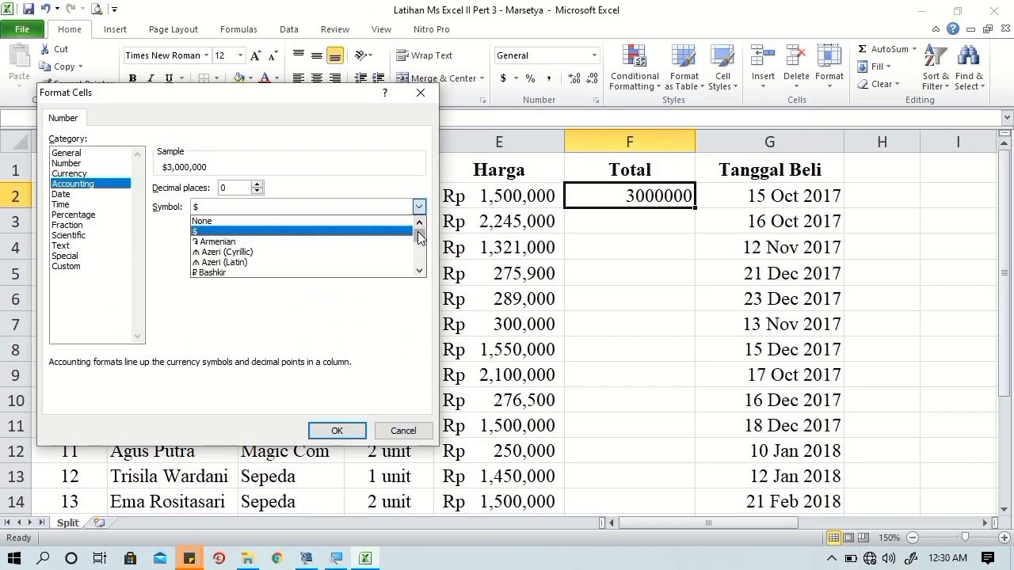
scroll(418, 237, "down", 1)
left_click_drag(419, 238, 419, 249)
left_click(310, 264)
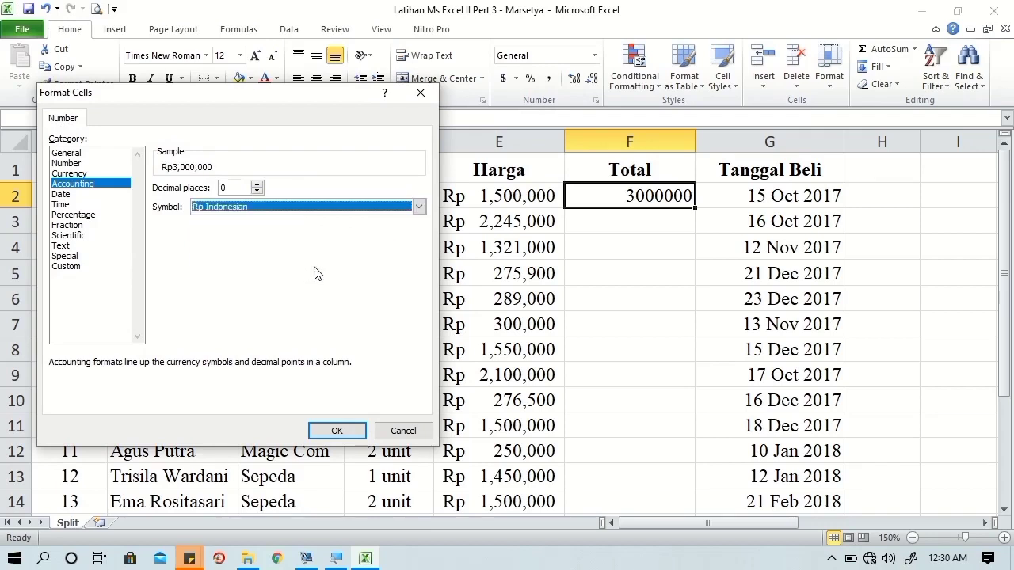
left_click(334, 433)
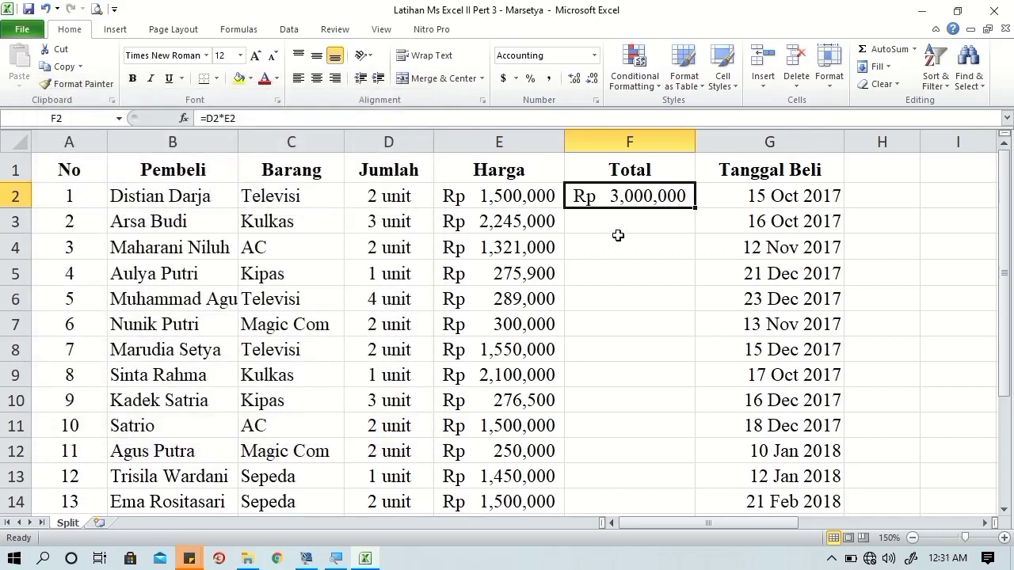
Fill the Total formula down to F17 and widen Pembeli column B.
mouse_move(694, 207)
left_mouse_down()
mouse_move(685, 485)
mouse_move(693, 428)
left_mouse_up()
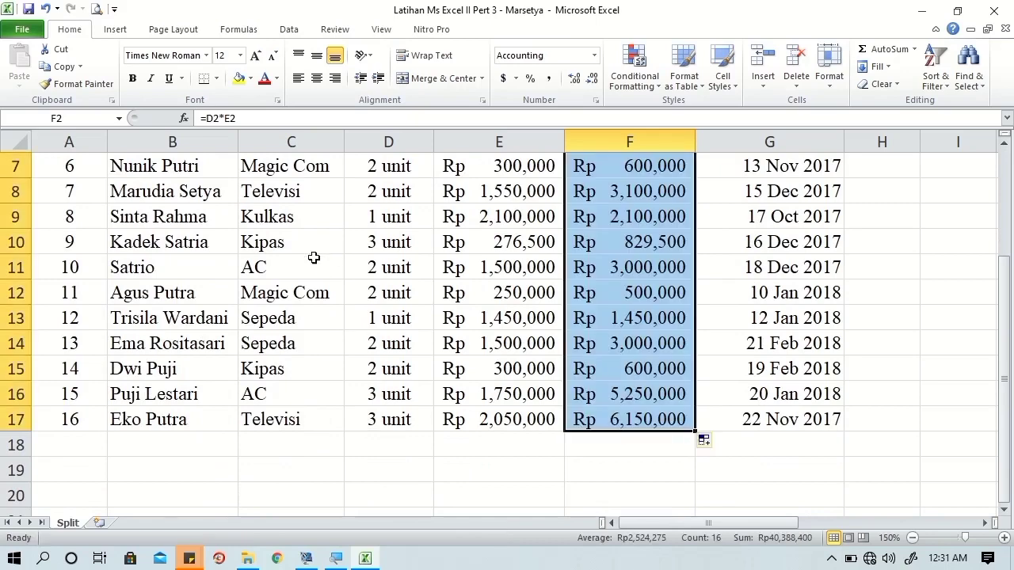
left_click_drag(1004, 340, 1004, 222)
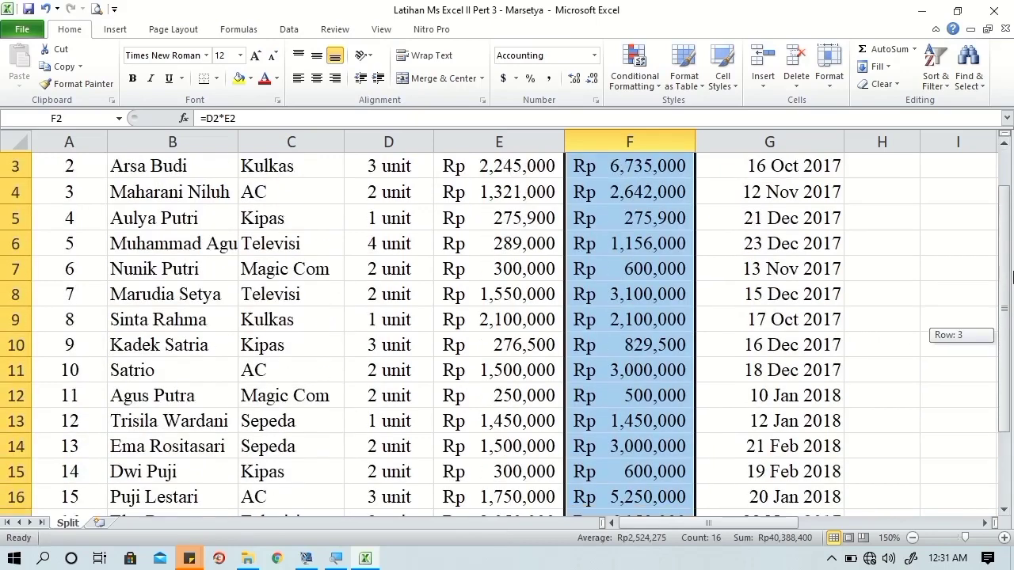
left_click_drag(237, 141, 244, 141)
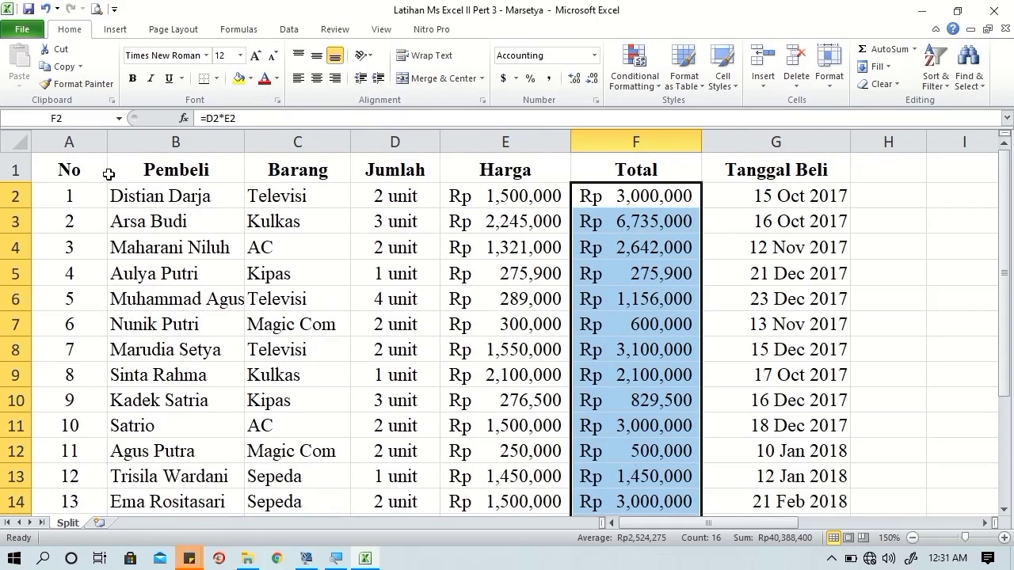
Turn on AutoFilter for the table headers starting at A1.
left_click(80, 169)
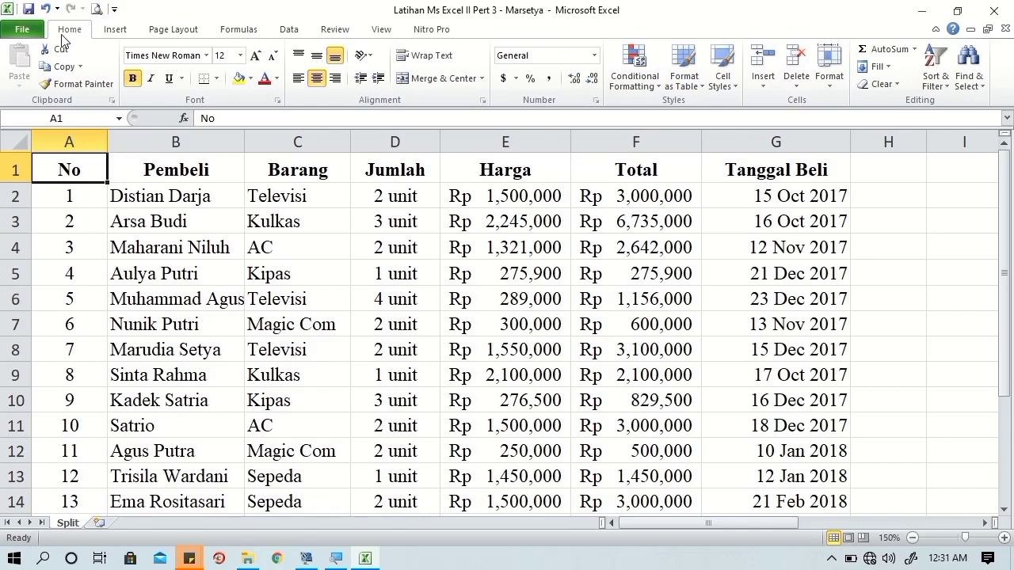
left_click(940, 79)
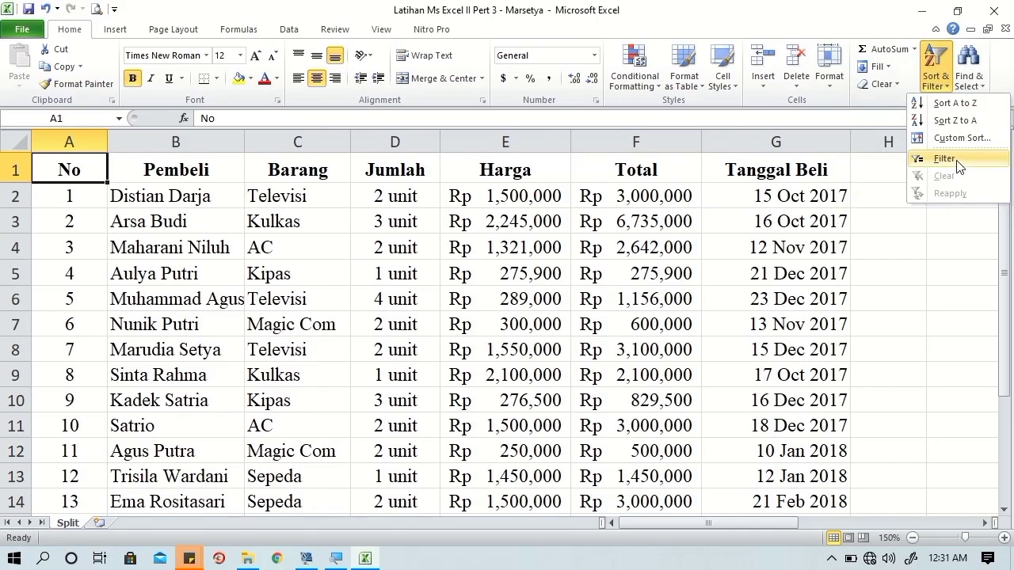
left_click(286, 32)
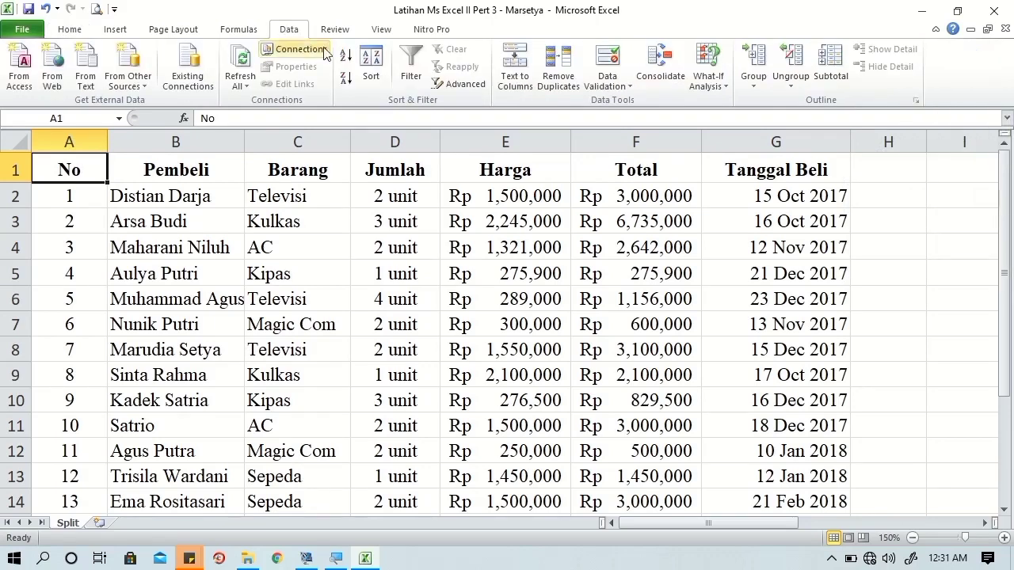
left_click(418, 85)
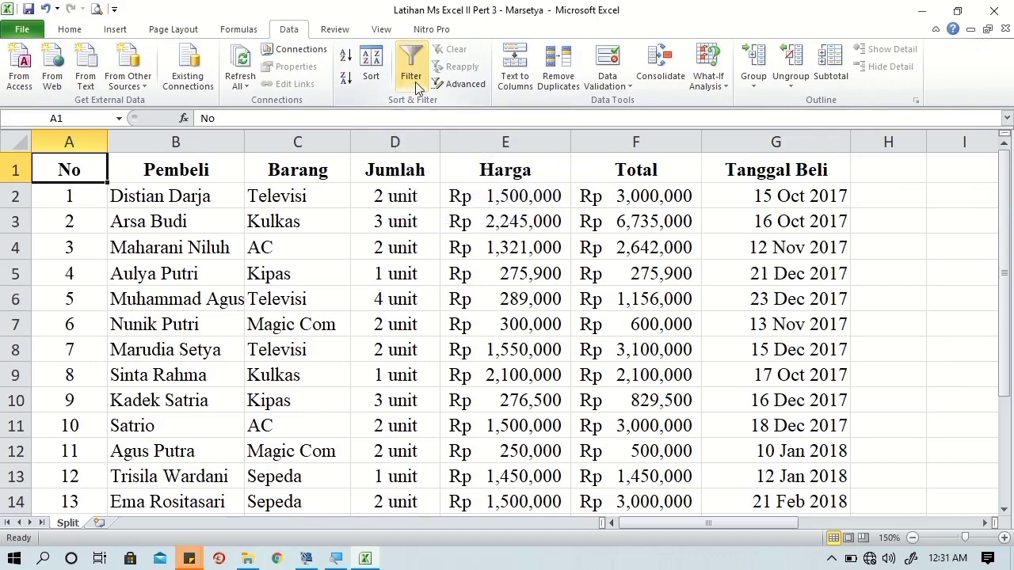
left_click(413, 79)
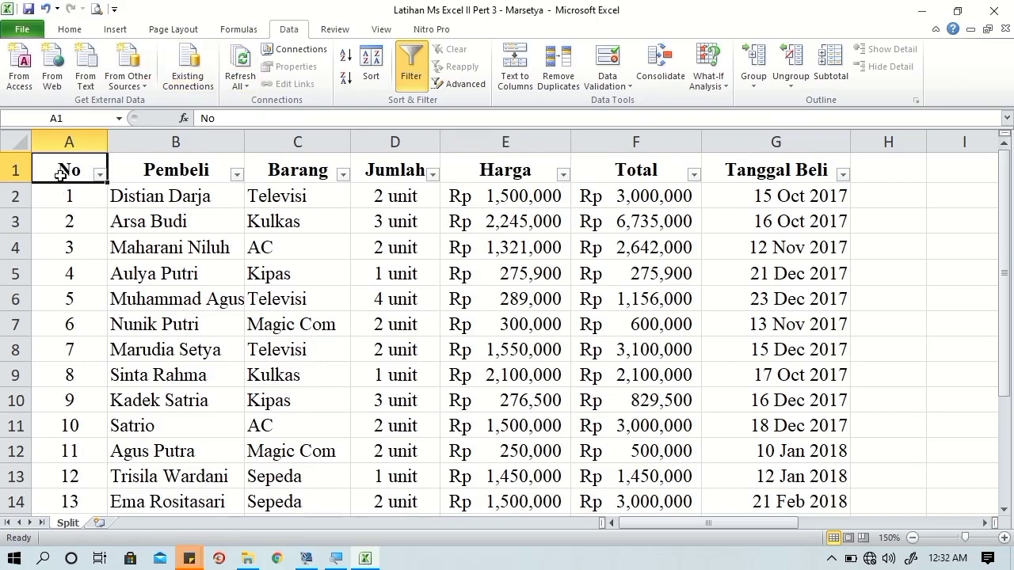
left_click(383, 30)
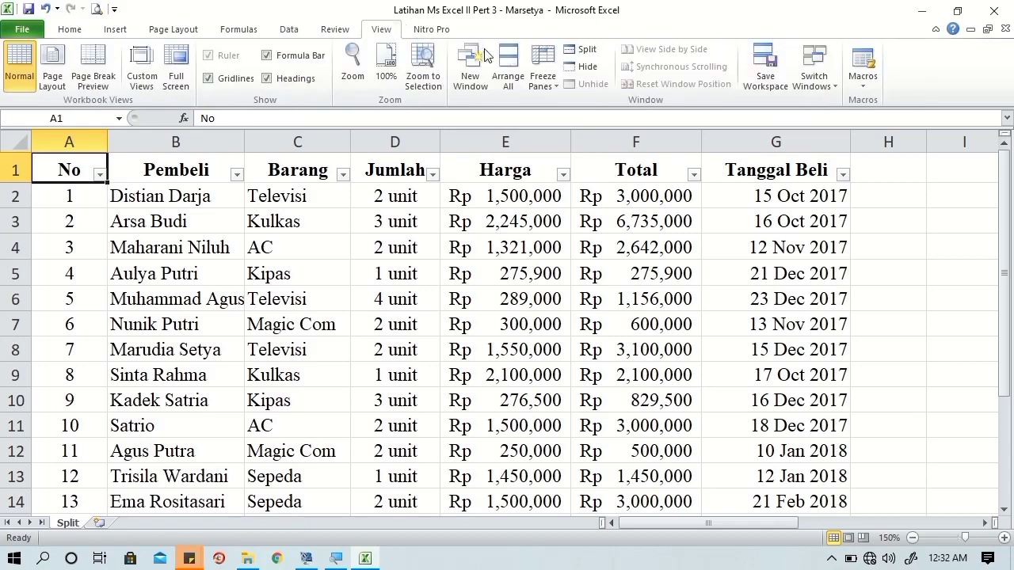
left_click(586, 50)
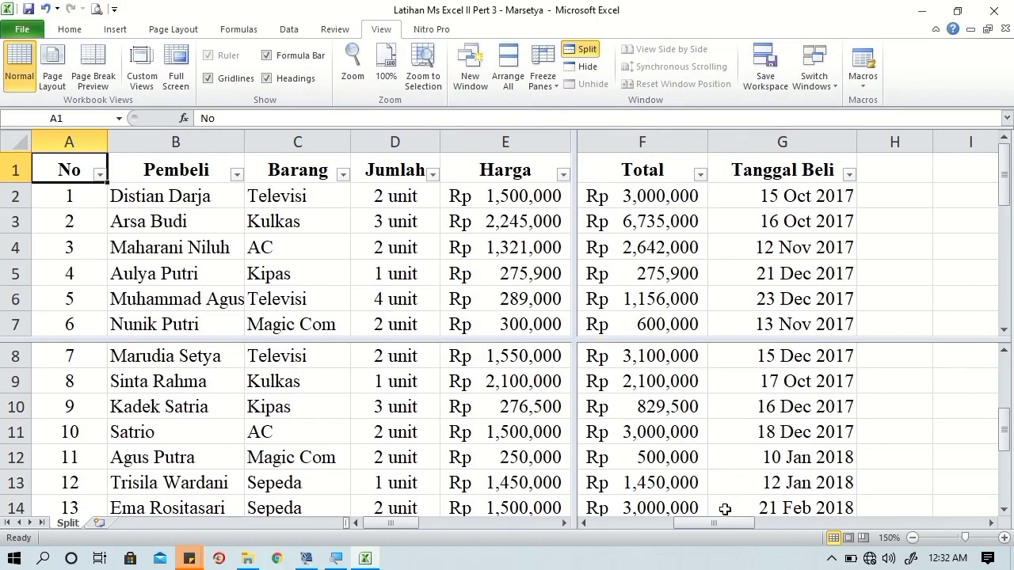
left_click_drag(707, 523, 619, 522)
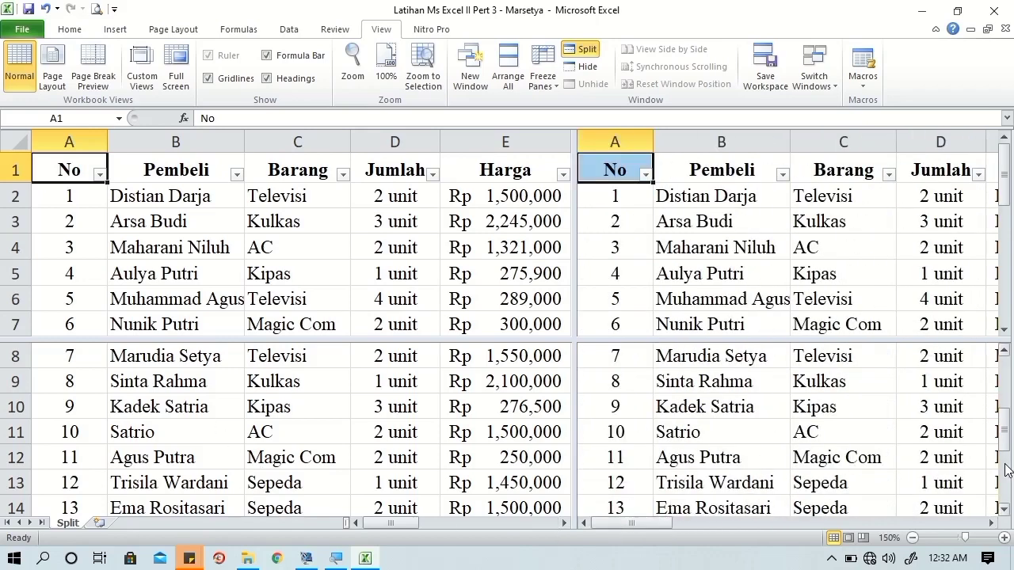
left_click_drag(1007, 445, 1008, 366)
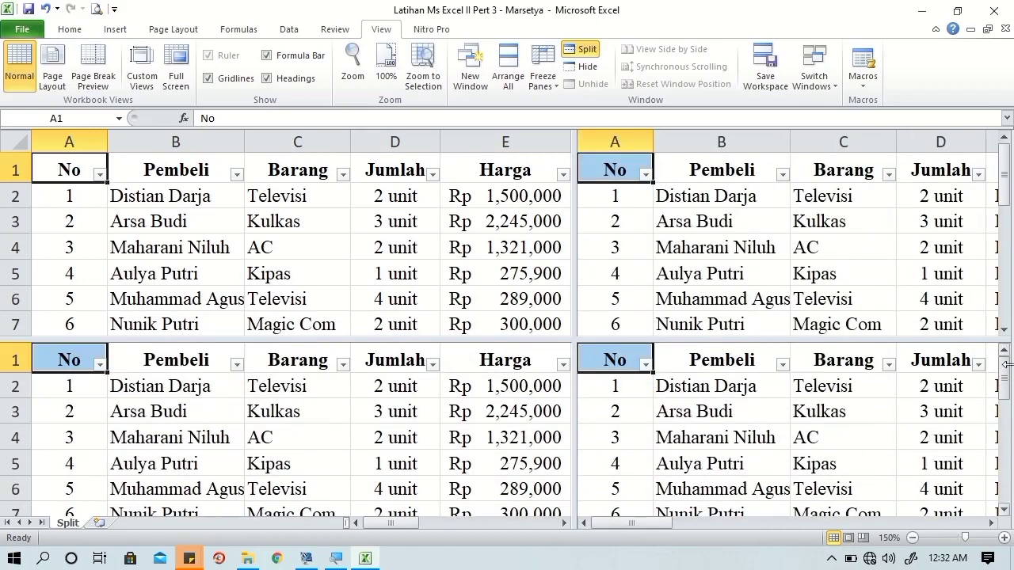
left_click(147, 194)
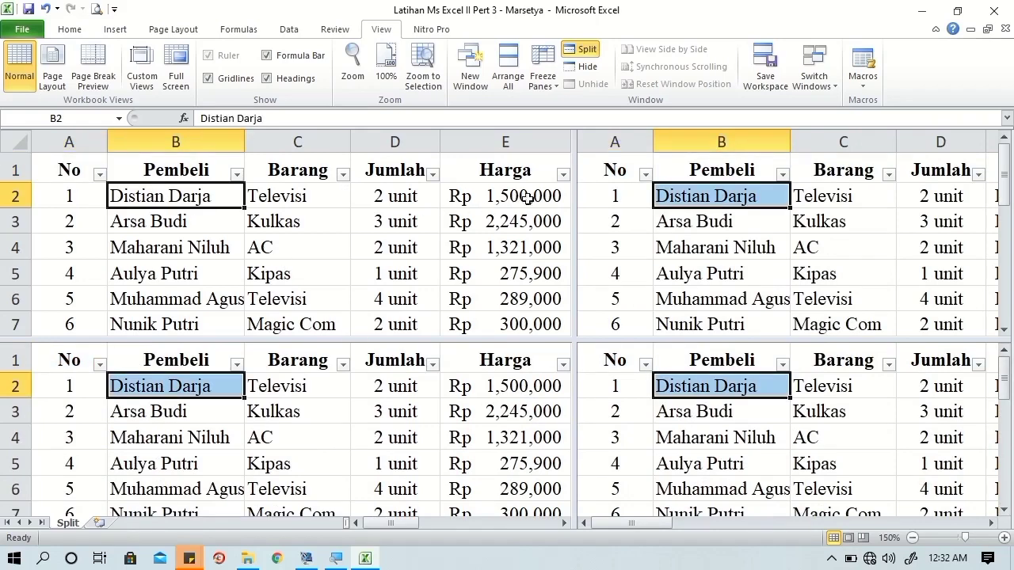
left_click(66, 168)
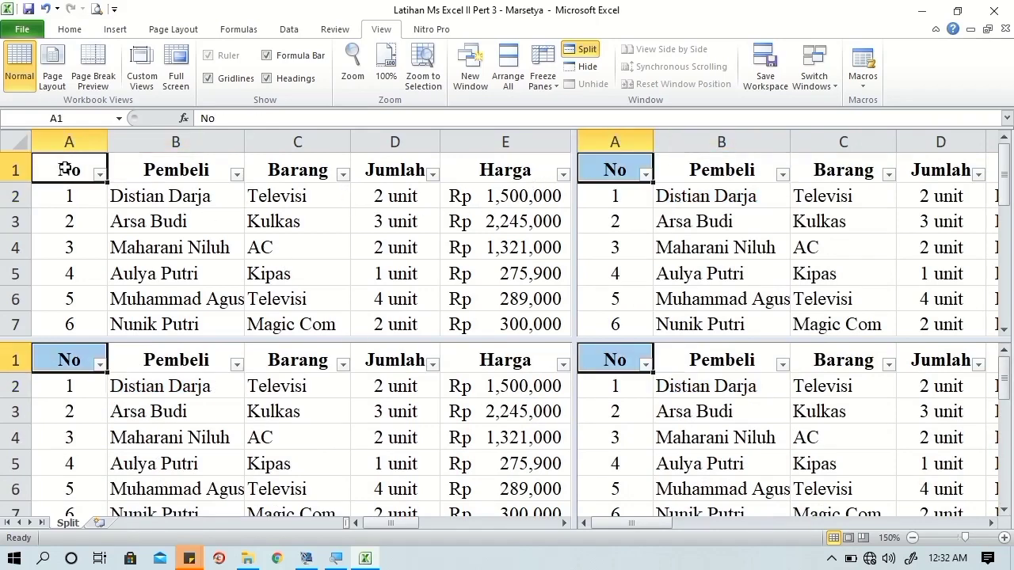
left_click(579, 54)
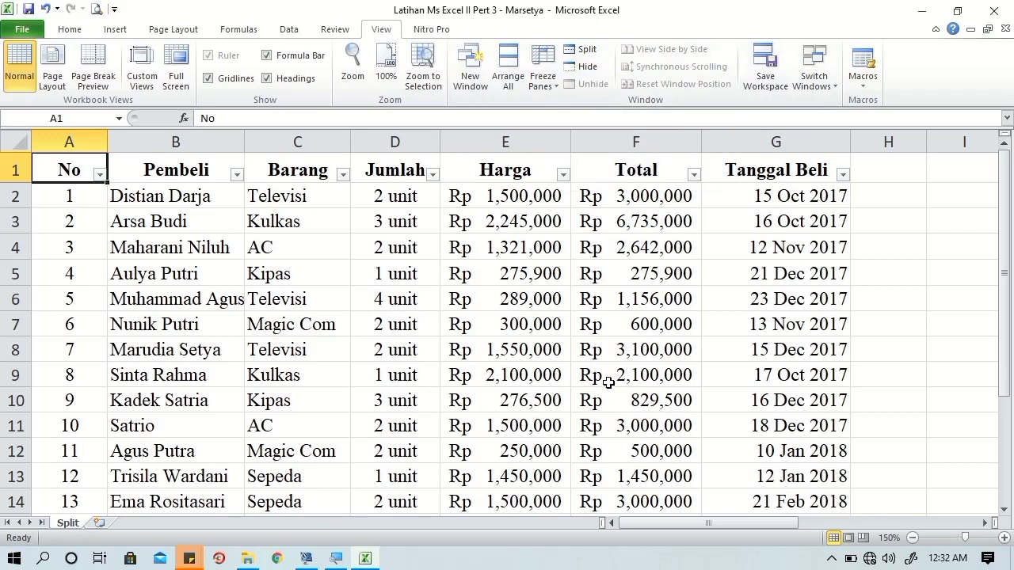
Split the sheet into panes at F10 and drag the horizontal split further down.
left_click(648, 398)
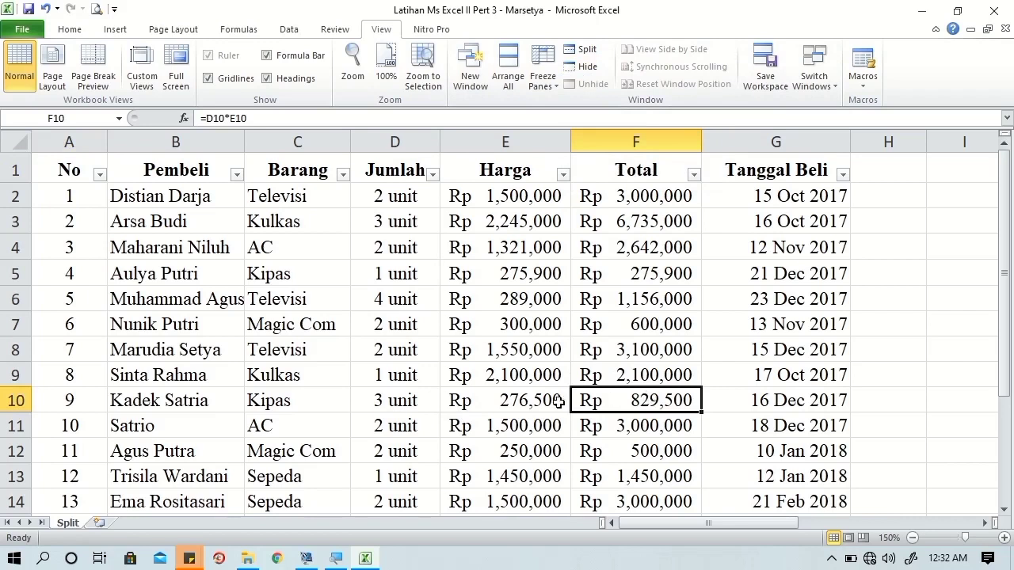
left_click(580, 50)
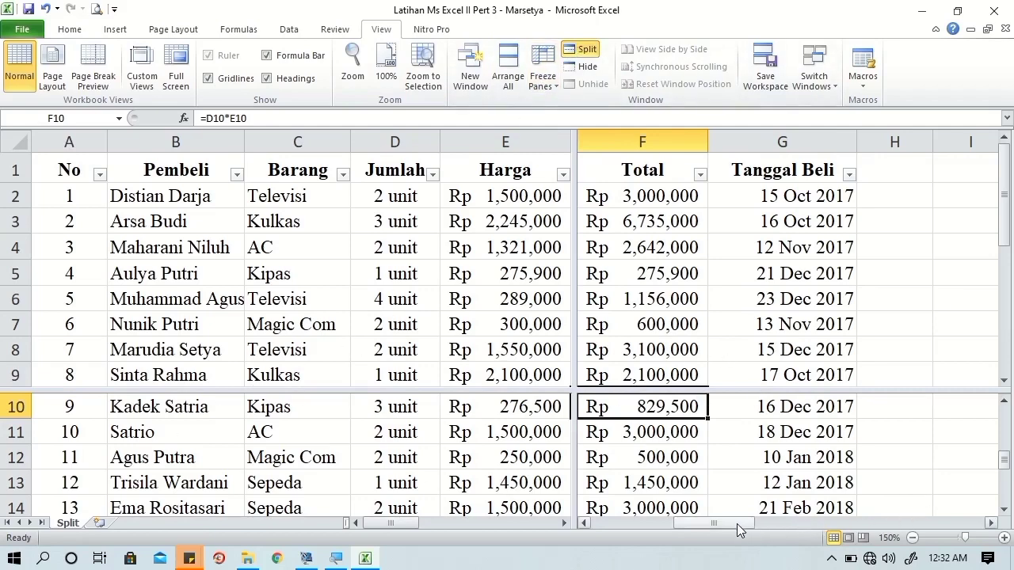
left_click_drag(736, 523, 640, 533)
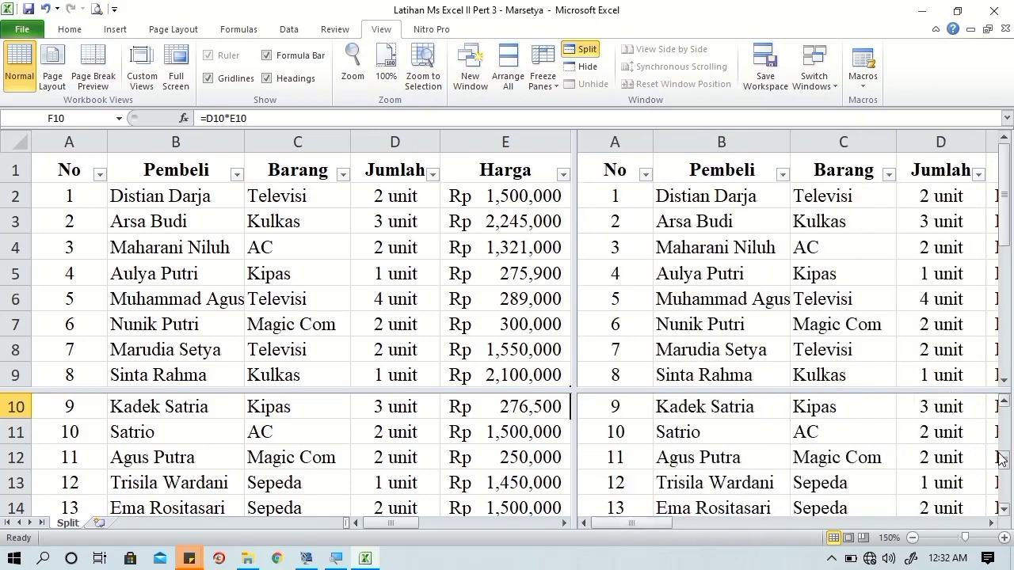
left_click_drag(1006, 459, 1004, 445)
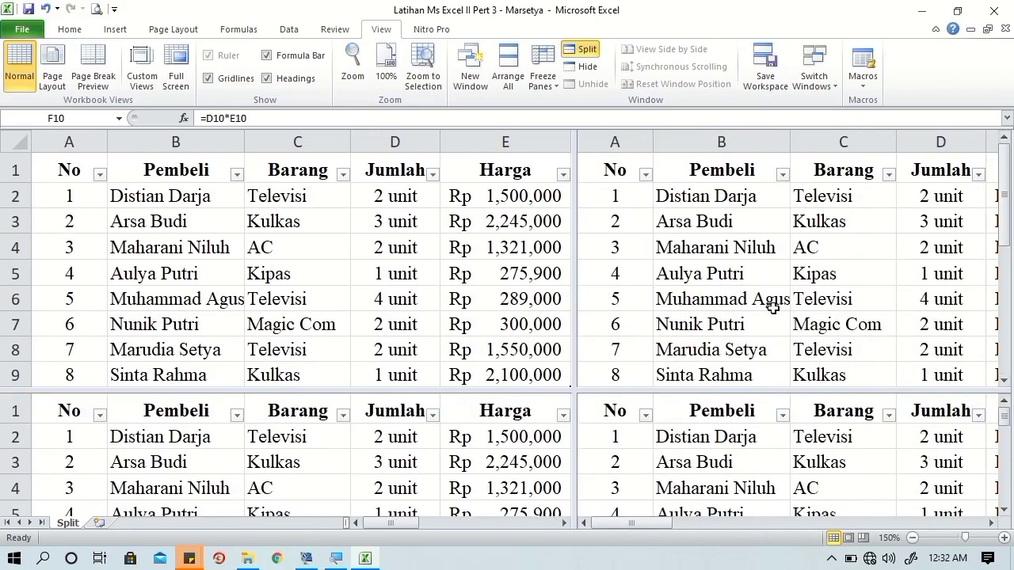
left_click(608, 244)
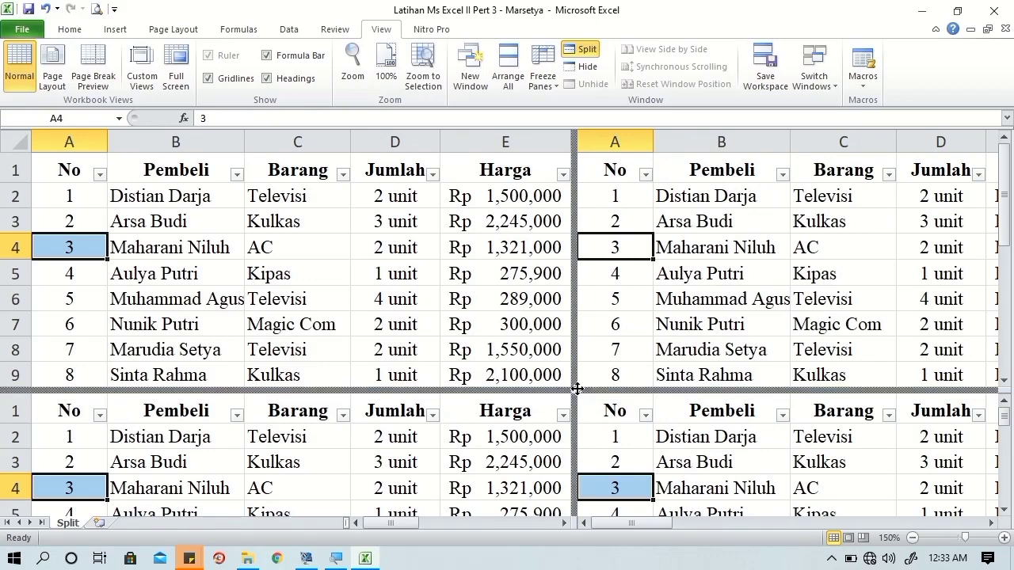
left_click_drag(577, 388, 500, 434)
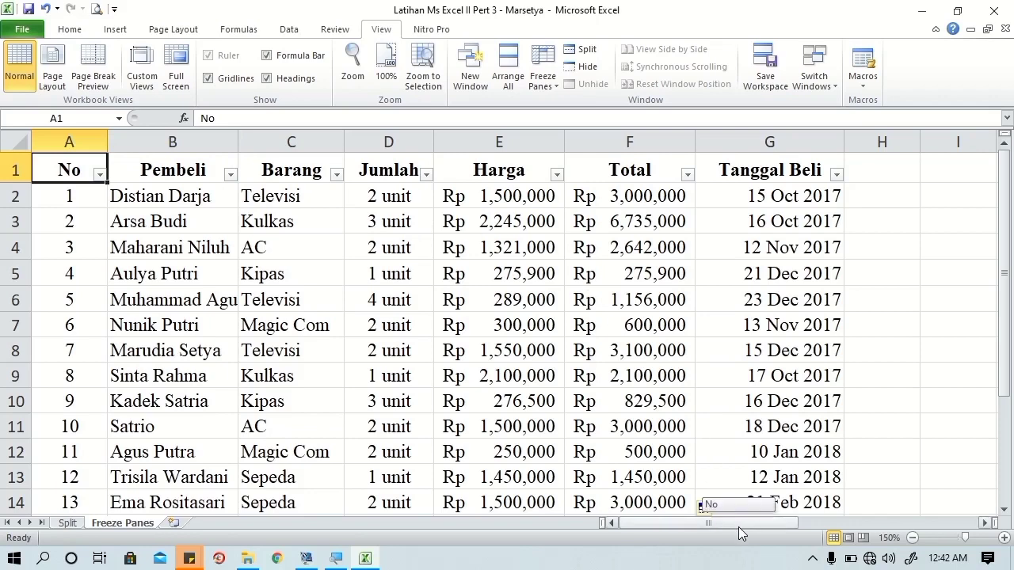
Scroll right until the Freeze Panes notes from column L are visible.
left_click_drag(738, 526, 889, 523)
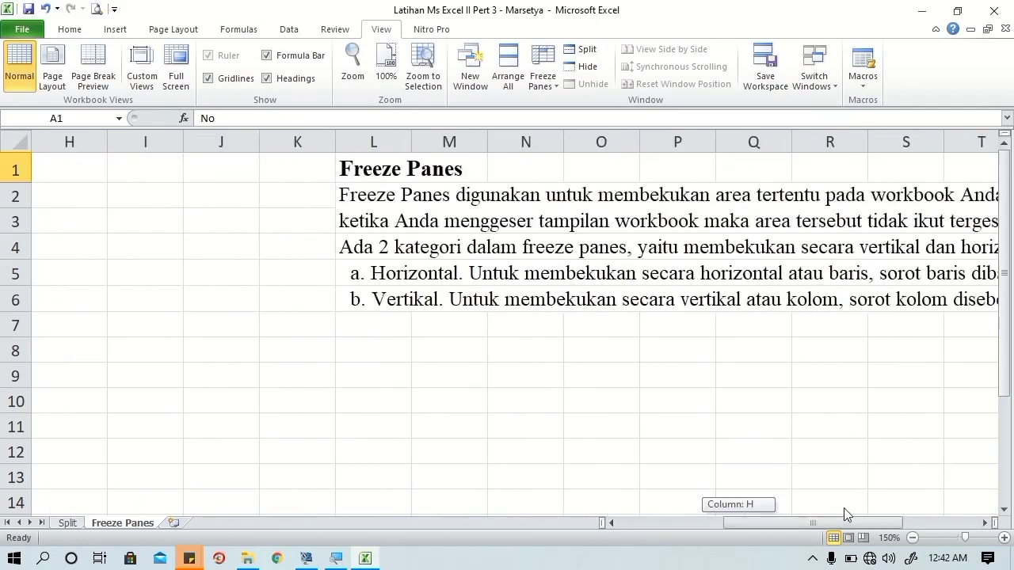
left_click(990, 526)
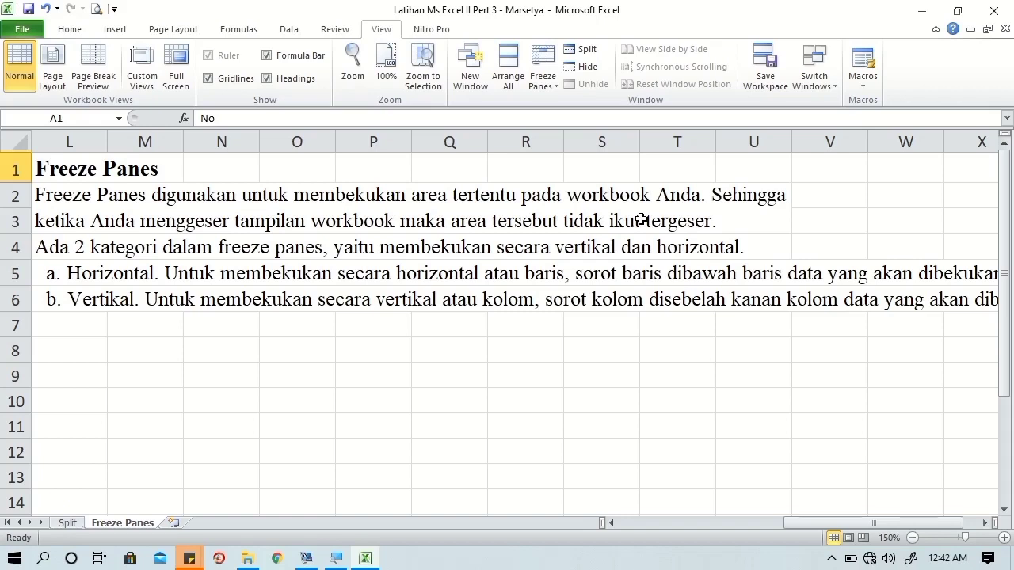
Read the Horizontal and Vertical notes in L5 and L6, then scroll back toward column A.
left_click(46, 275)
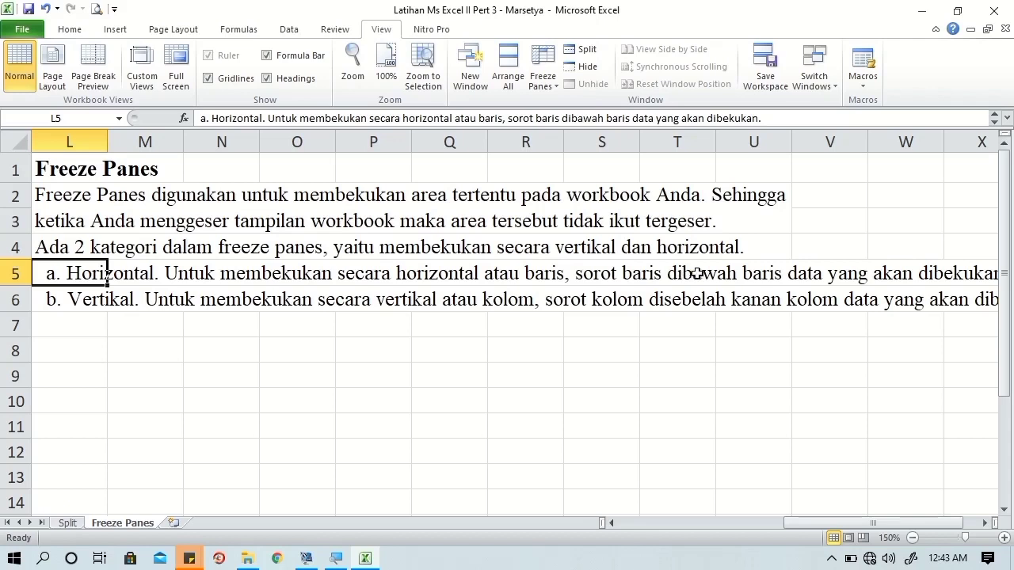
left_click(984, 523)
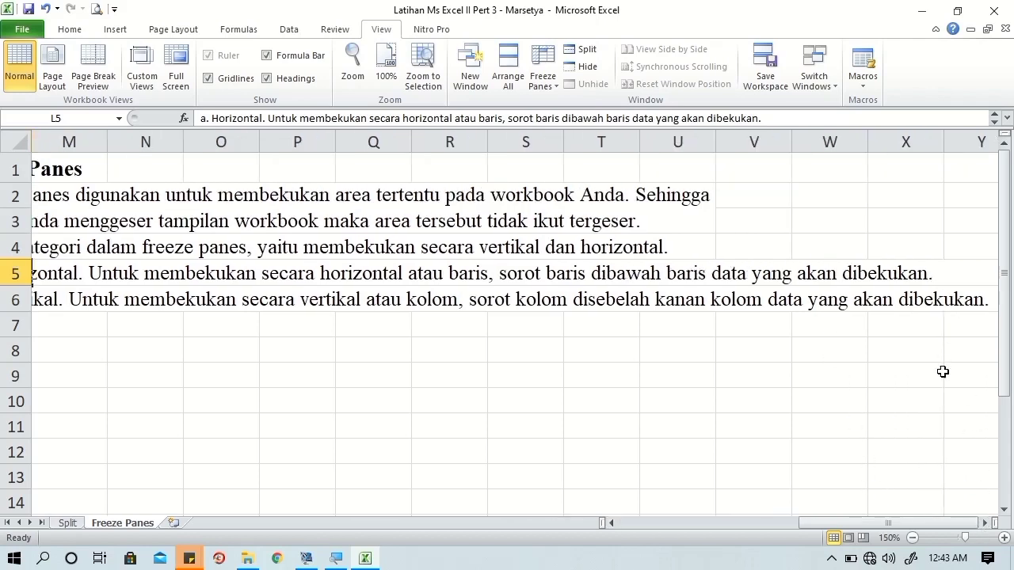
left_click(610, 524)
left_click(45, 302)
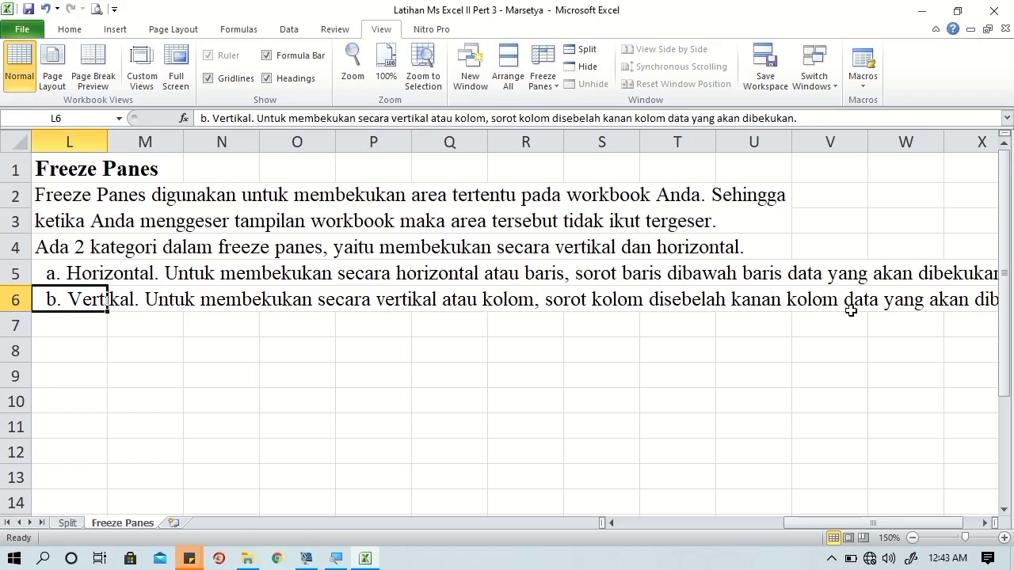
left_click(985, 523)
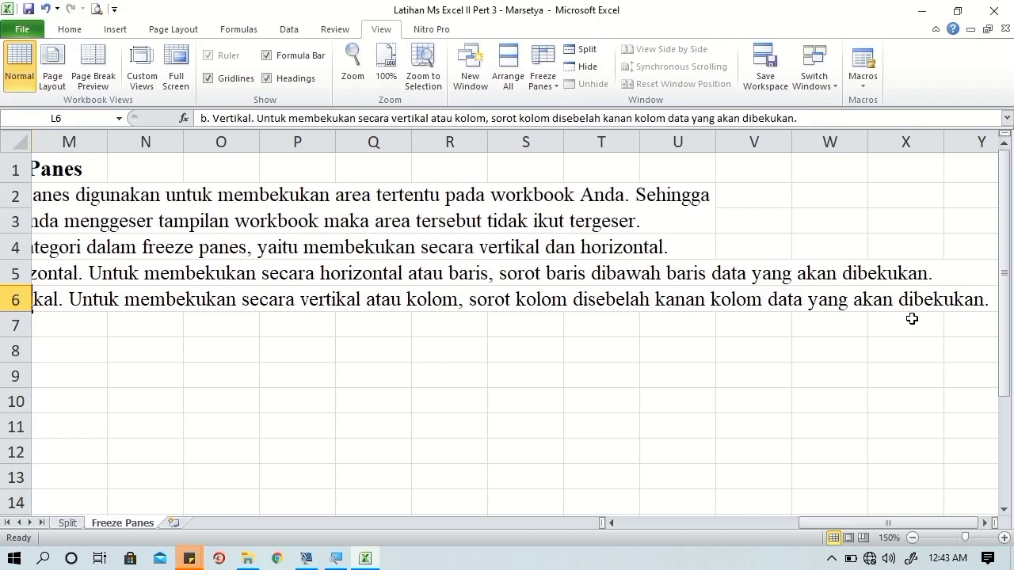
left_click_drag(802, 523, 626, 525)
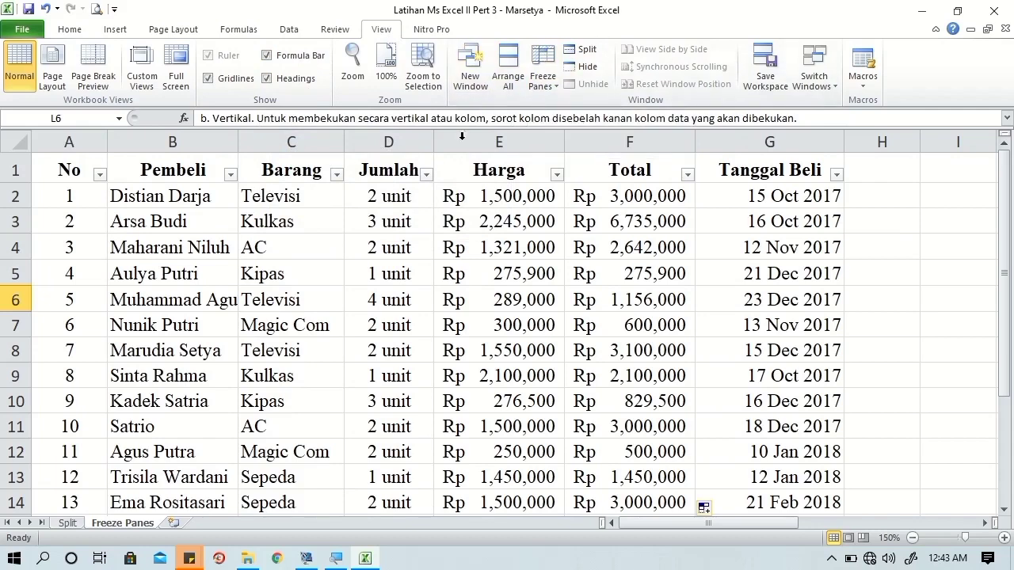
Freeze the top row, then scroll down to confirm the headers stay visible.
left_click(547, 84)
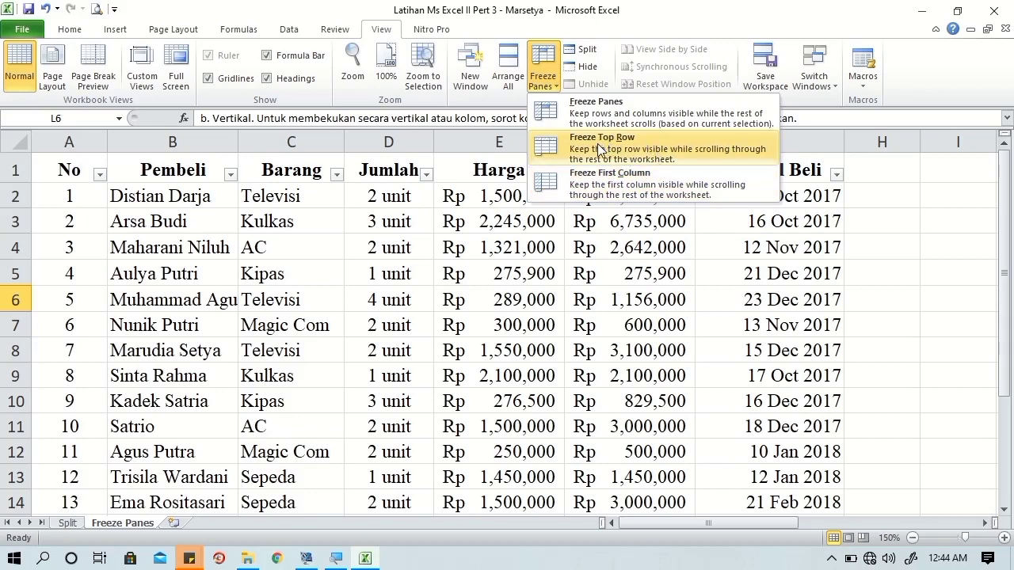
left_click(599, 150)
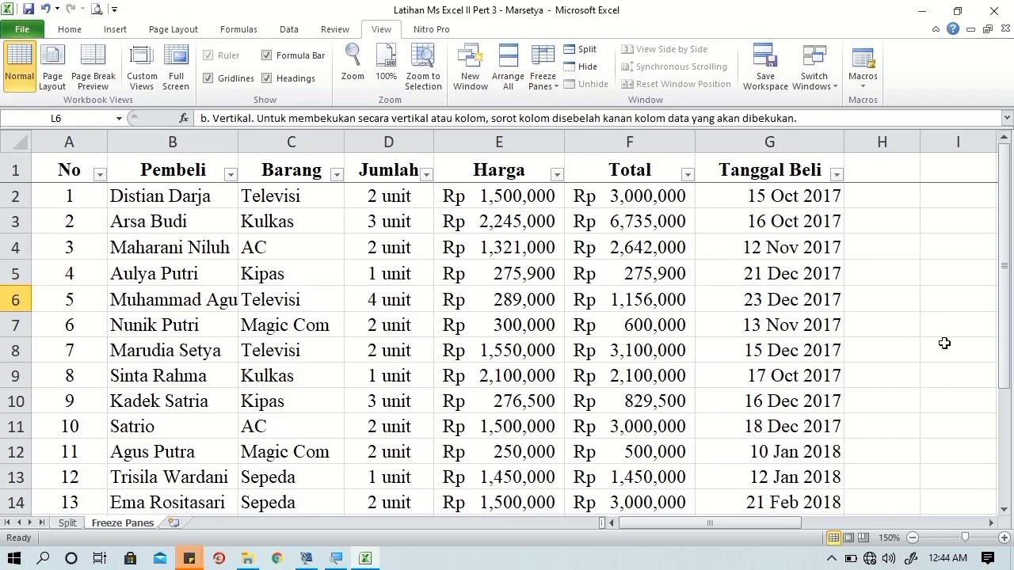
left_click(1004, 511)
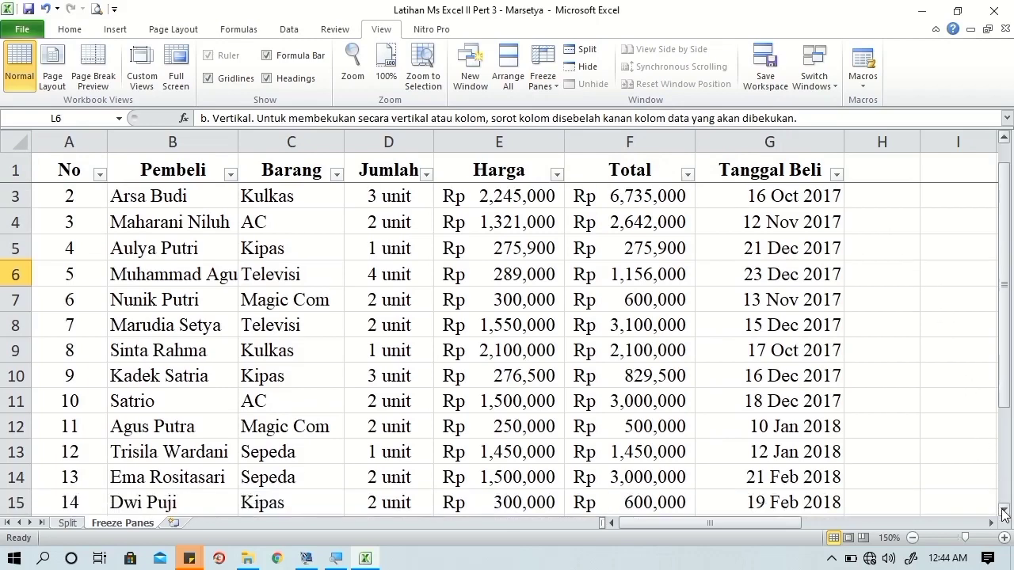
left_click(1004, 511)
scroll(178, 422, "down", 2)
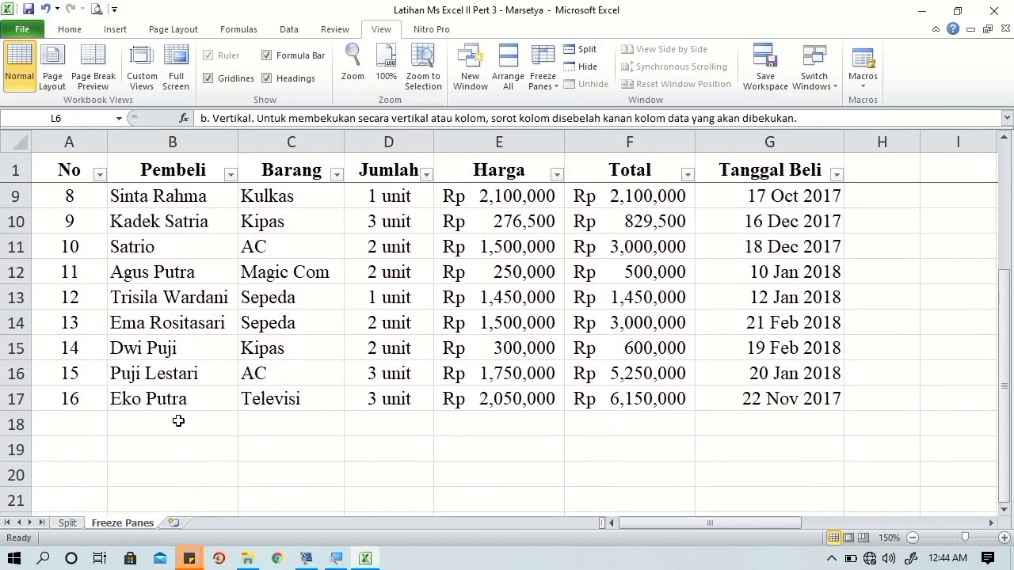
left_click(16, 166)
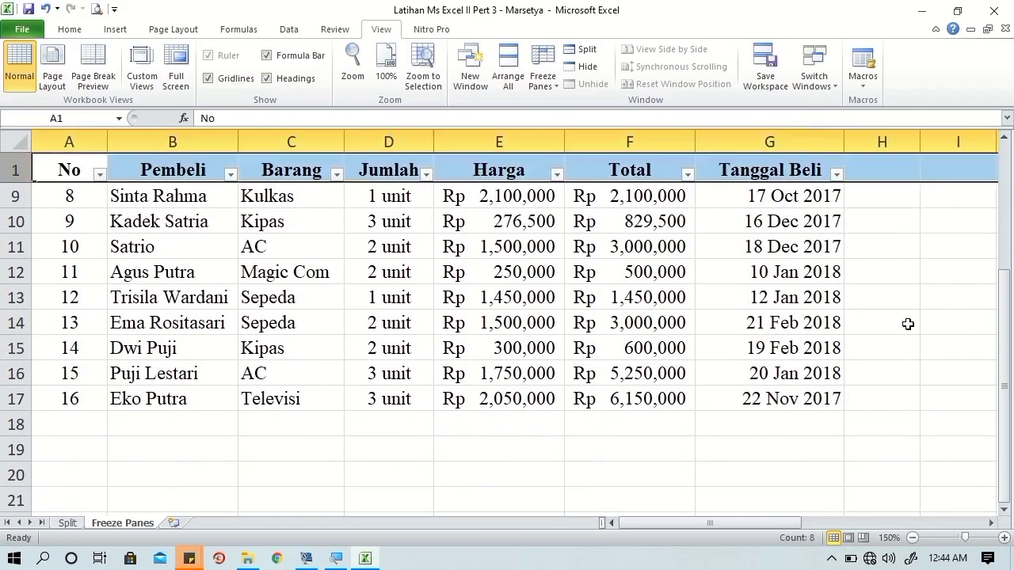
scroll(1008, 475, "down", 1)
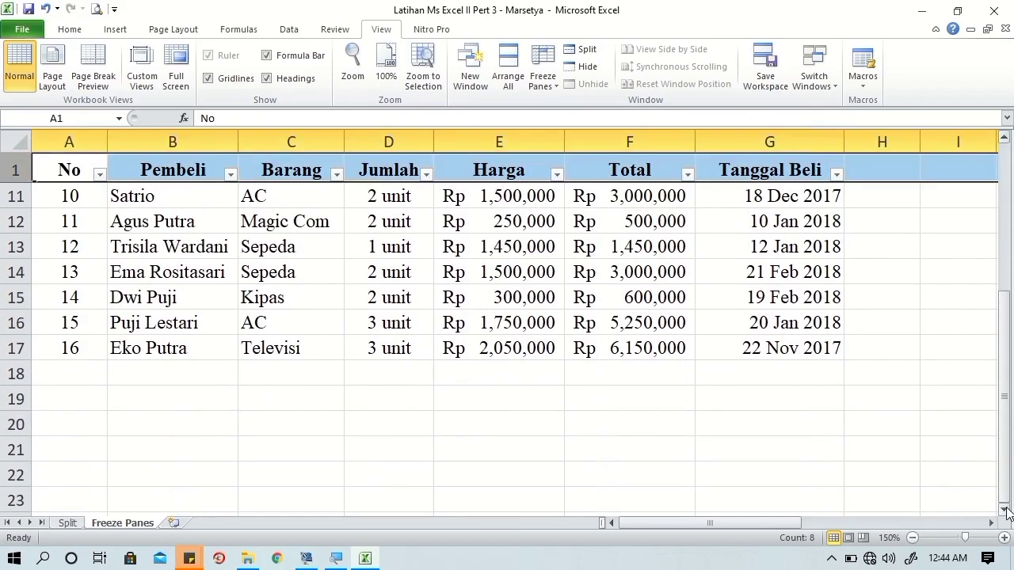
left_click_drag(1009, 493, 1004, 346)
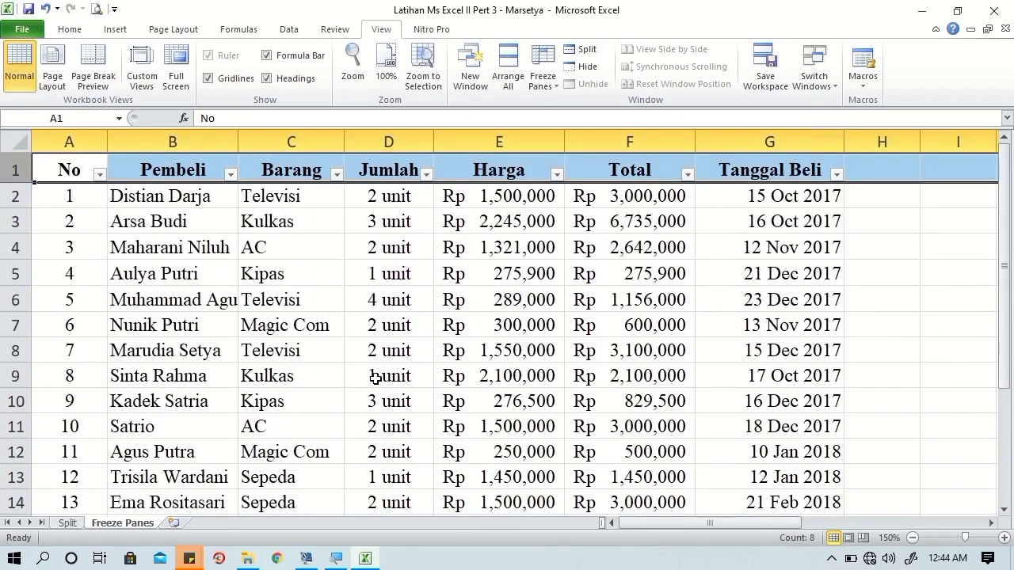
Select B2 and unfreeze the frozen header row.
left_click(63, 198)
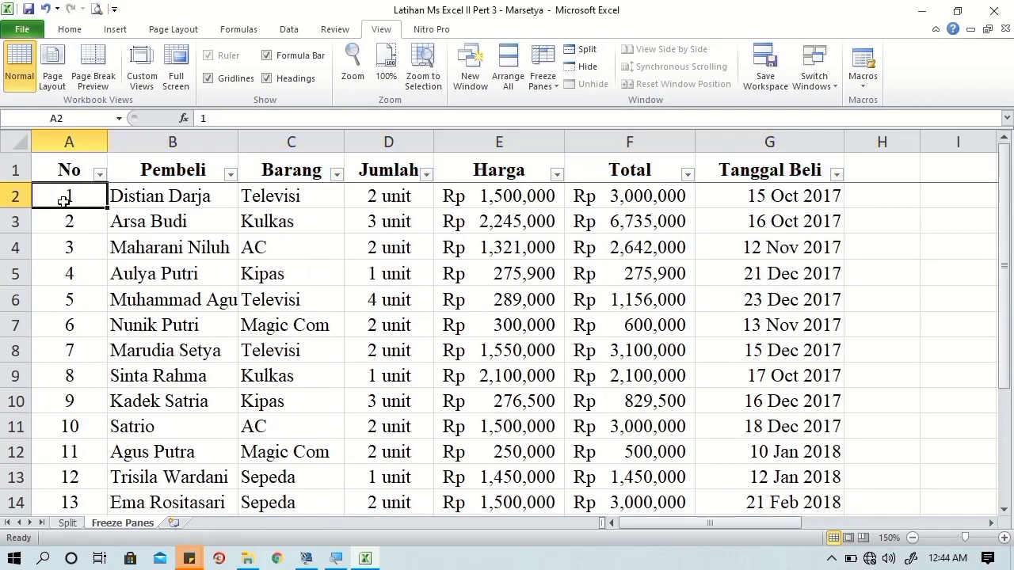
left_click(187, 195)
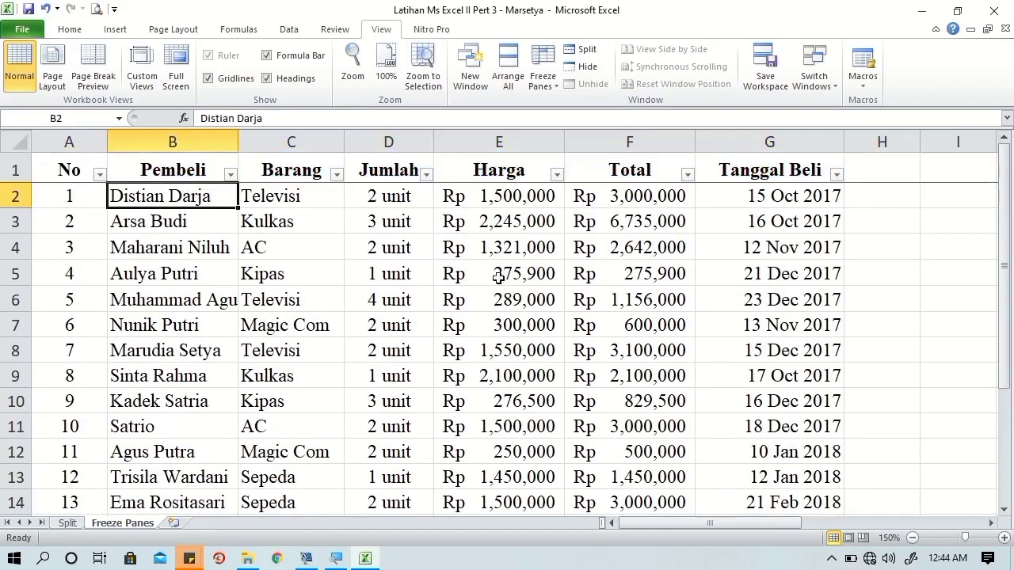
left_click(541, 73)
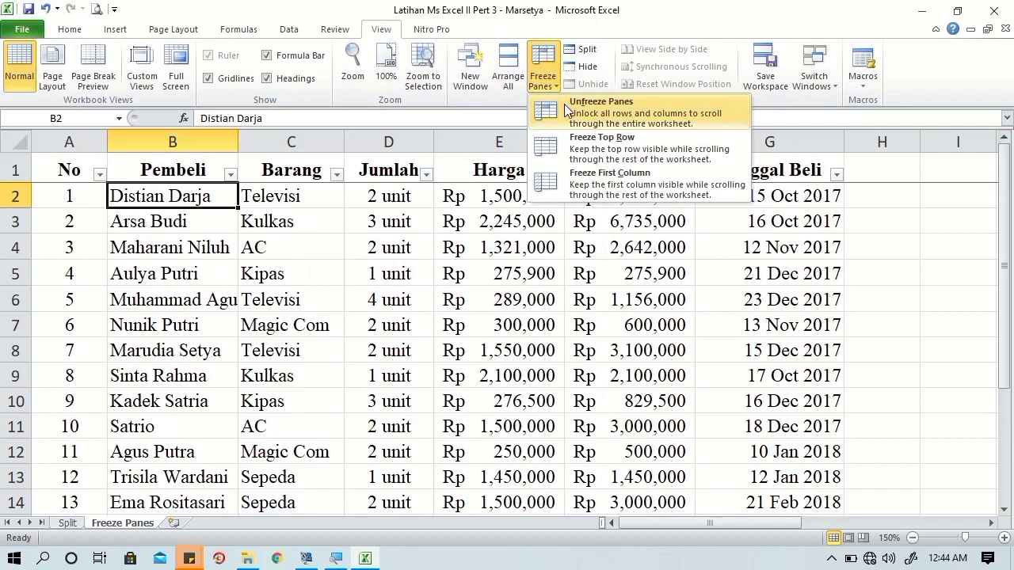
left_click(539, 111)
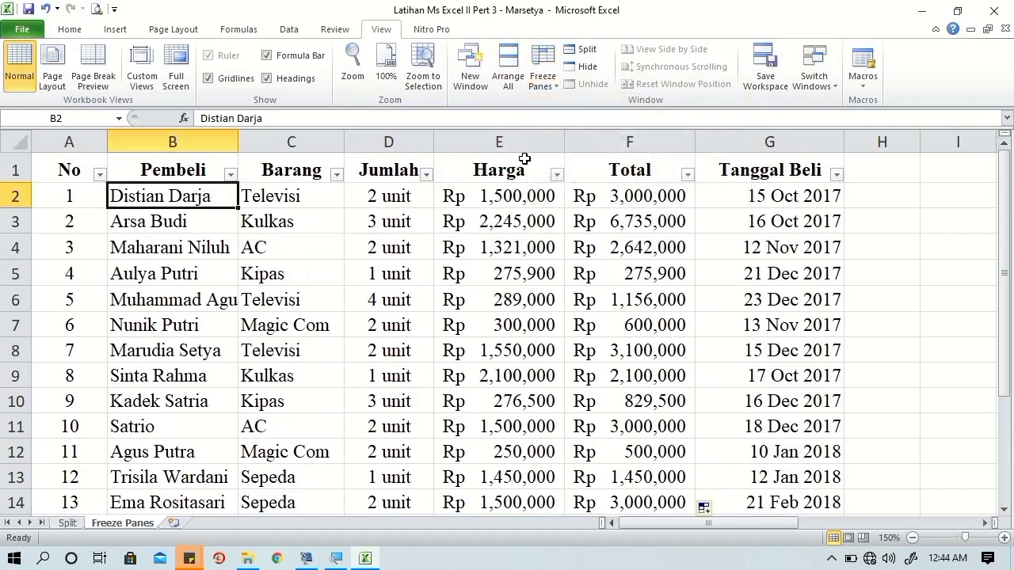
Freeze the first column and scroll right to confirm the No column stays fixed.
left_click(541, 87)
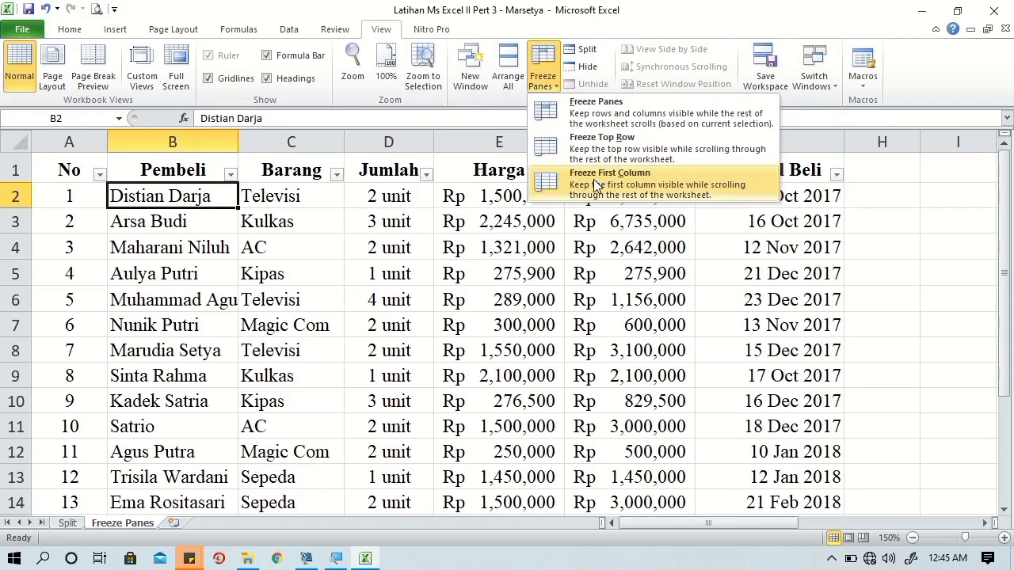
left_click(595, 184)
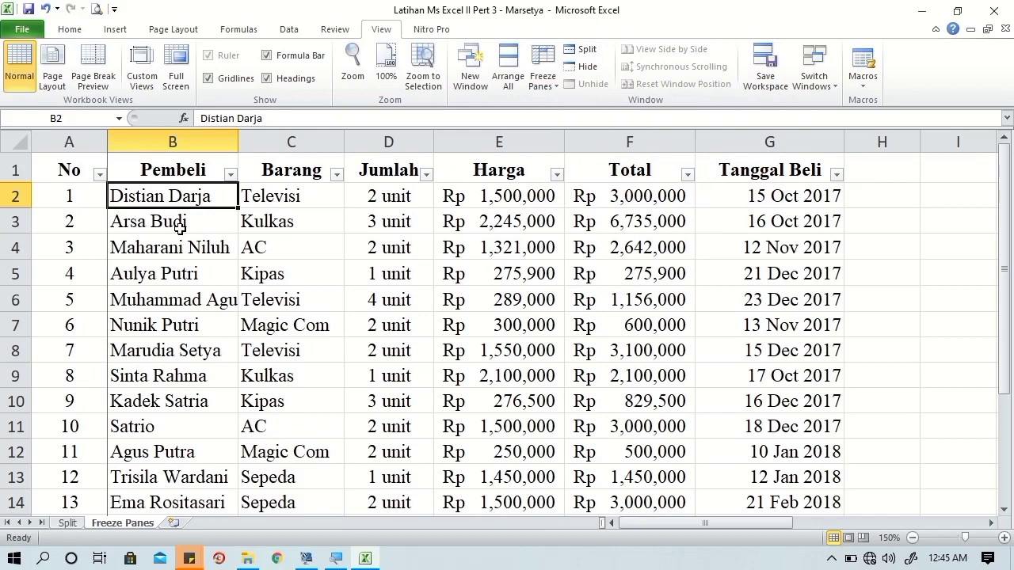
scroll(181, 227, "down", 1)
scroll(180, 226, "up", 1)
left_click(991, 523)
left_click(990, 523)
left_click(991, 523)
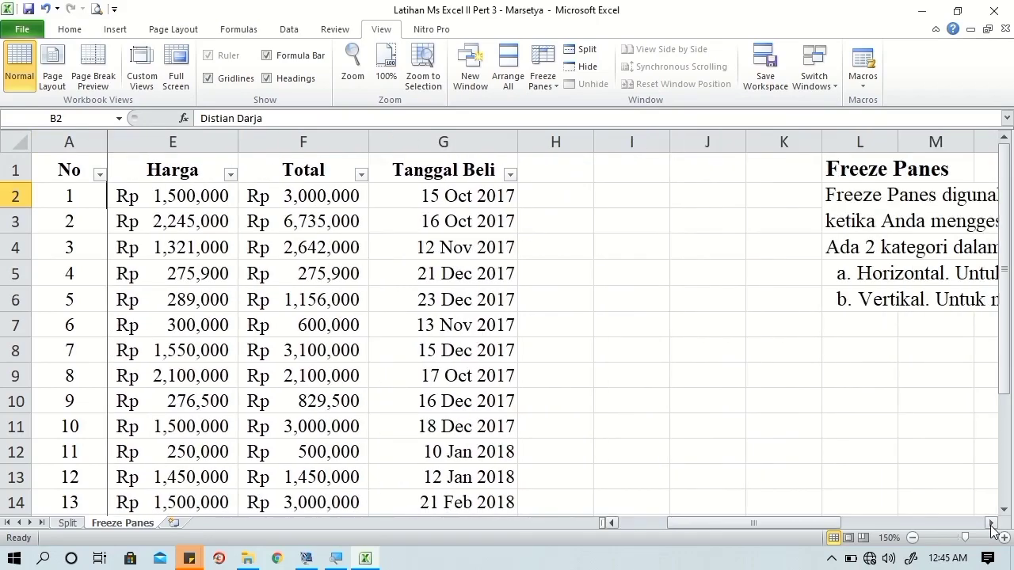
left_click(991, 522)
left_click(991, 523)
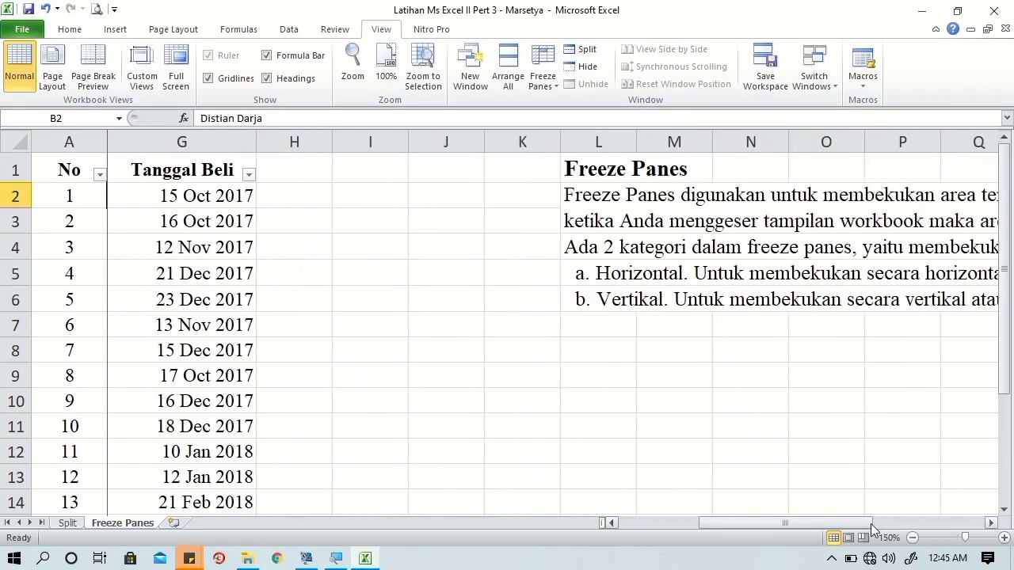
left_click_drag(867, 523, 692, 522)
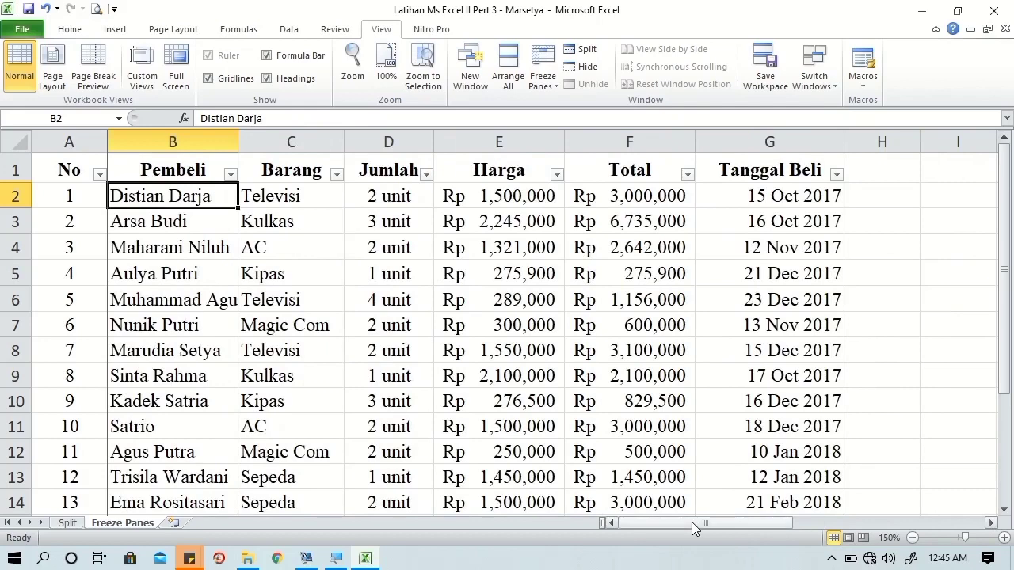
Unfreeze the No column so the whole sheet scrolls freely.
left_click(533, 87)
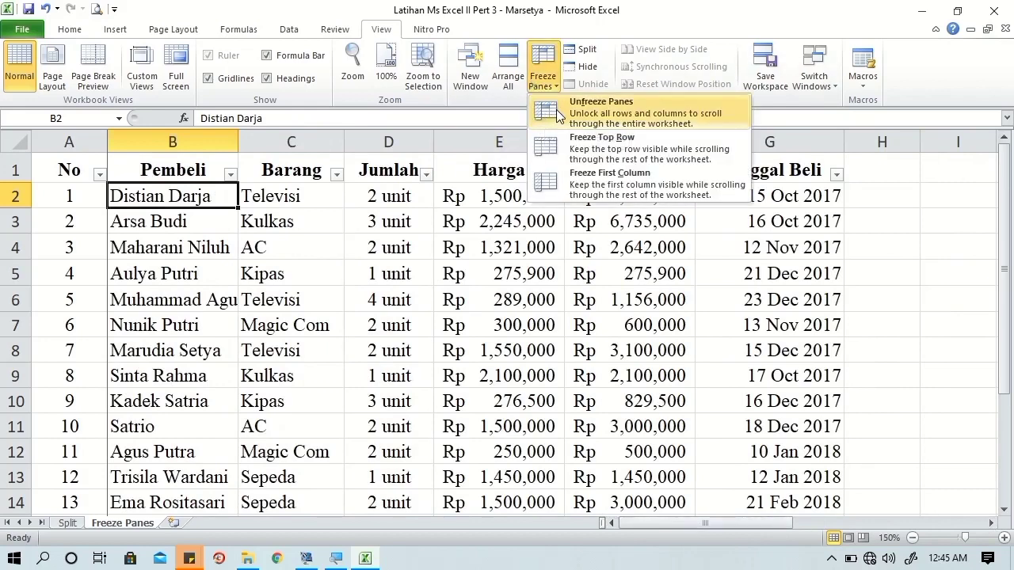
left_click(594, 111)
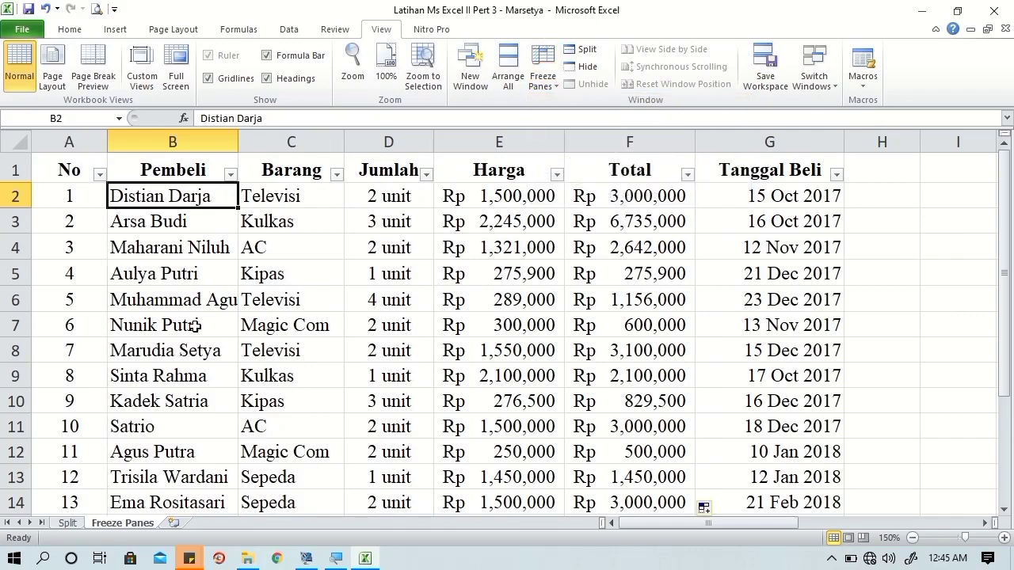
left_click(554, 89)
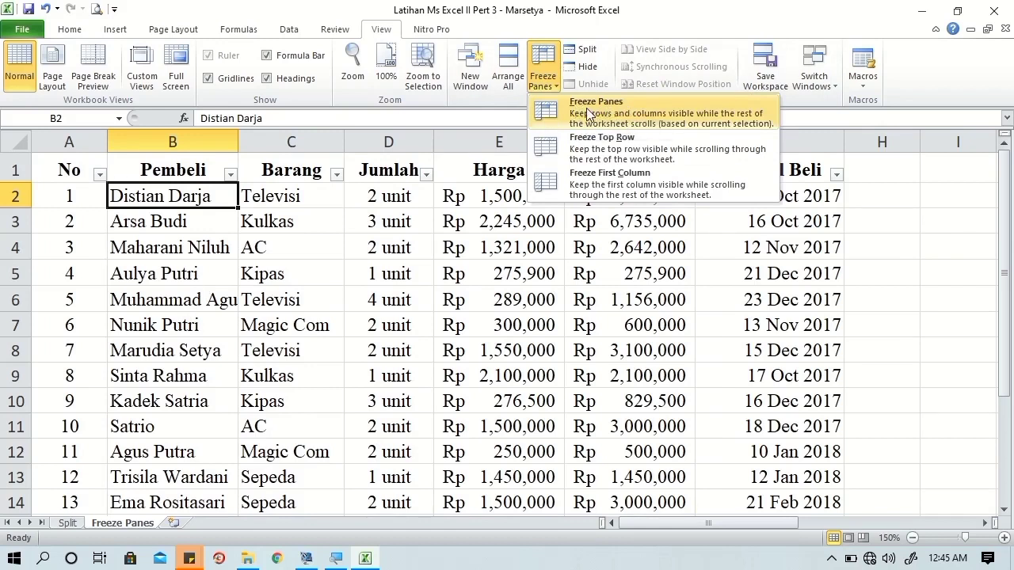
left_click(276, 224)
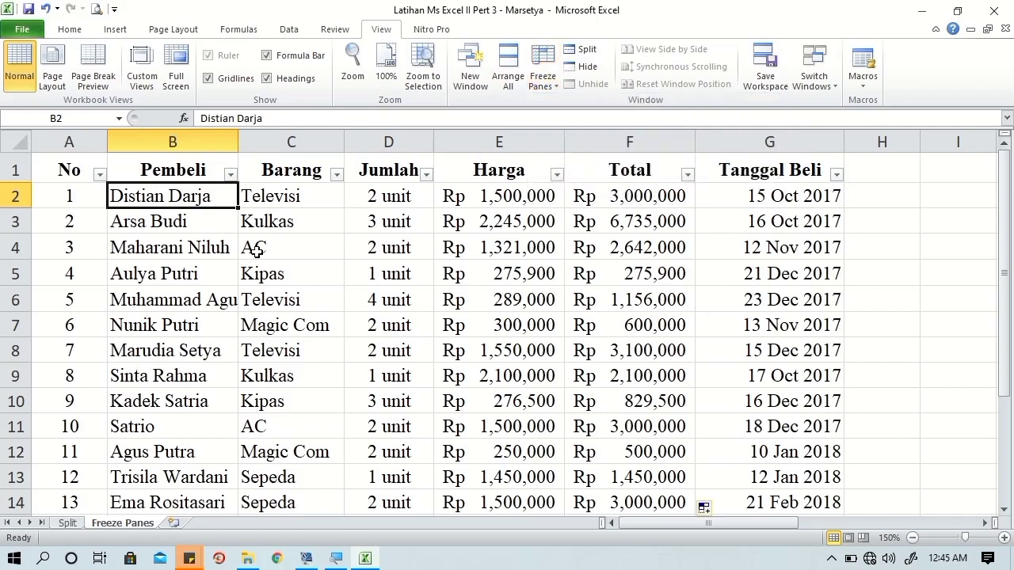
Select the header row, then the No and Pembeli columns A and B.
left_click(12, 171)
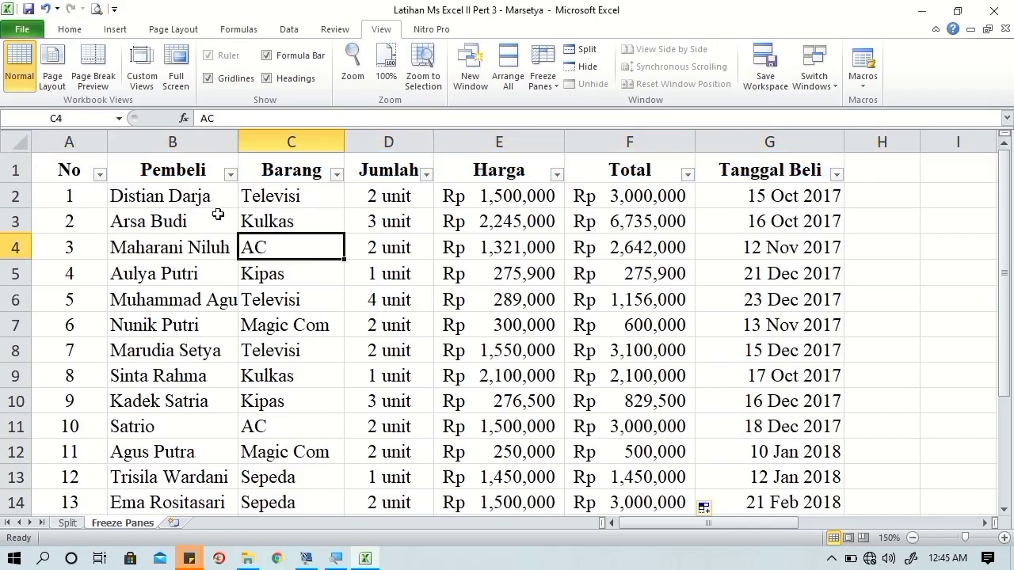
left_click(72, 141)
left_click_drag(108, 141, 136, 140)
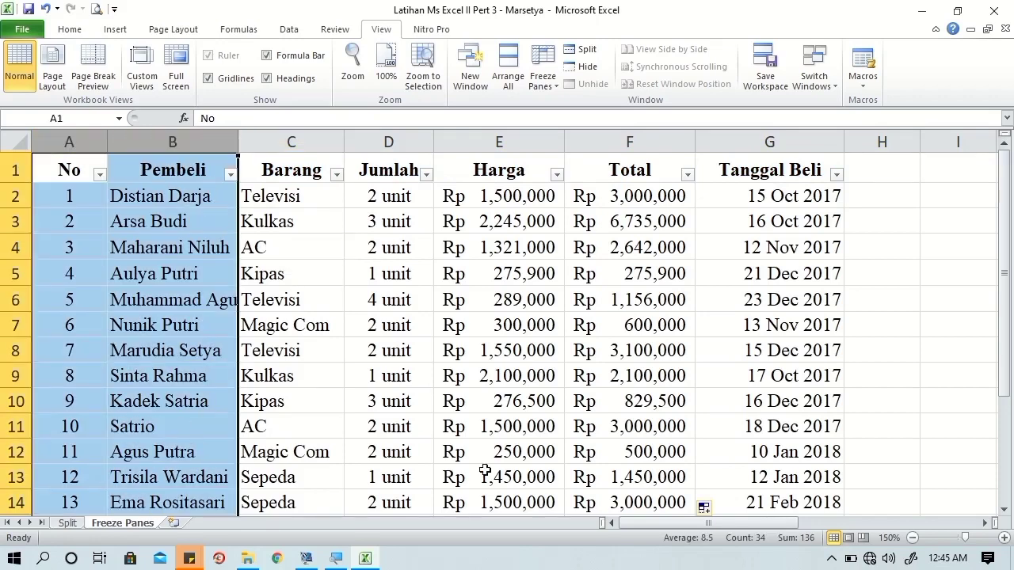
mouse_move(693, 520)
left_mouse_down()
mouse_move(744, 520)
mouse_move(607, 523)
left_mouse_up()
Freeze panes at C2 so the header row and first two columns stay fixed.
left_click(259, 196)
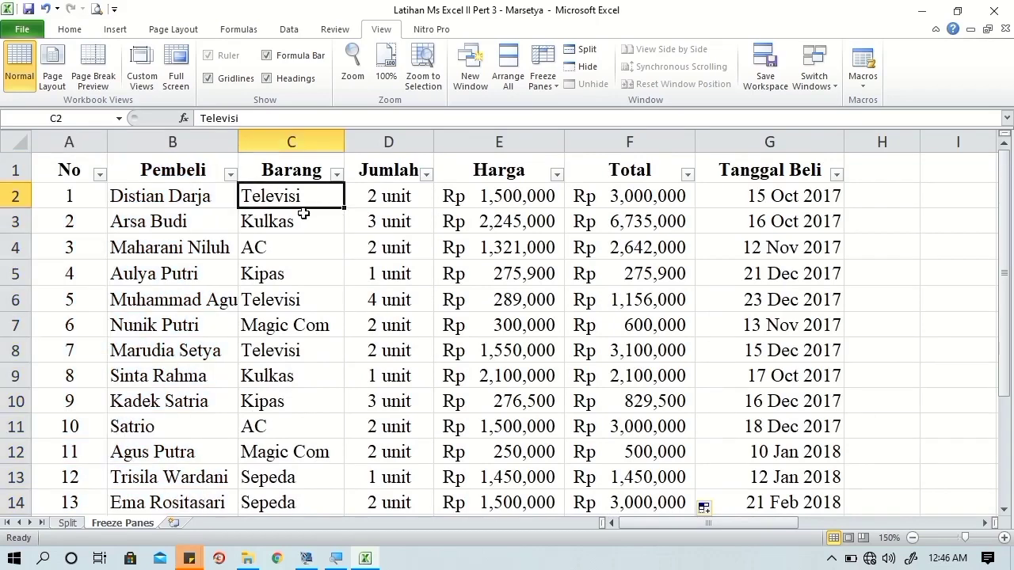
left_click(542, 85)
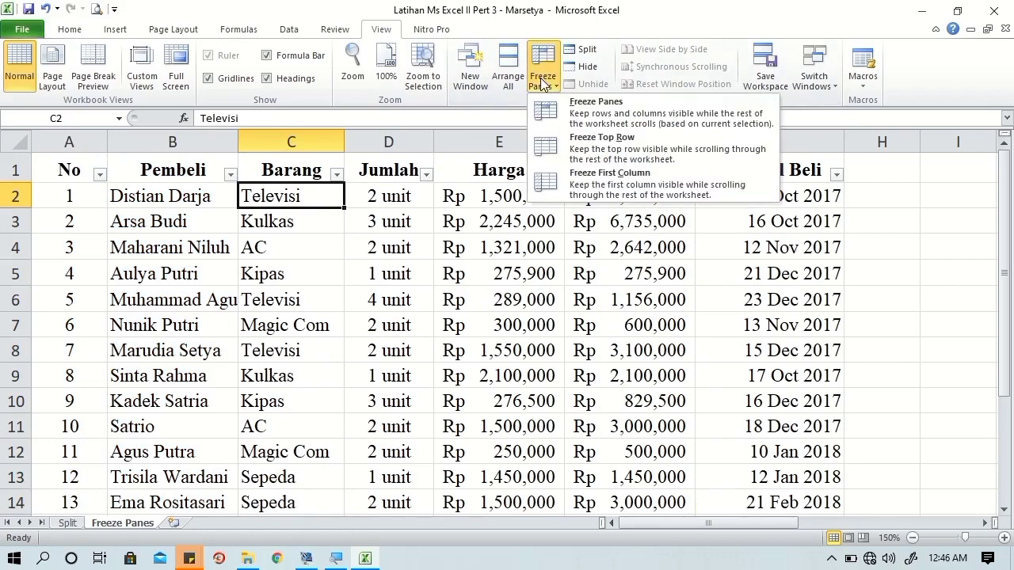
left_click(582, 110)
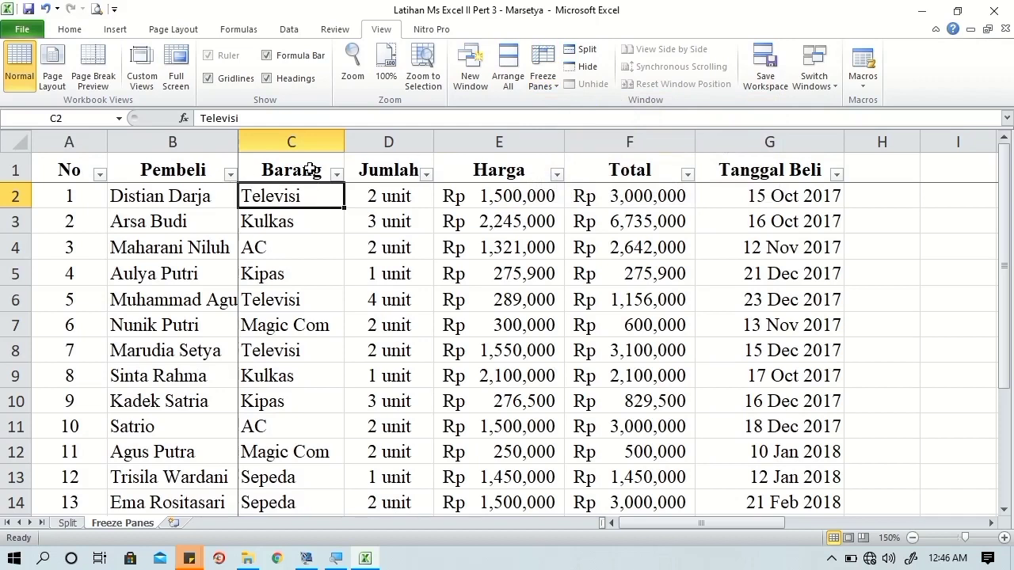
Check the frozen header row and columns A–B by selecting and scrolling, then clear the selection.
left_click(13, 170)
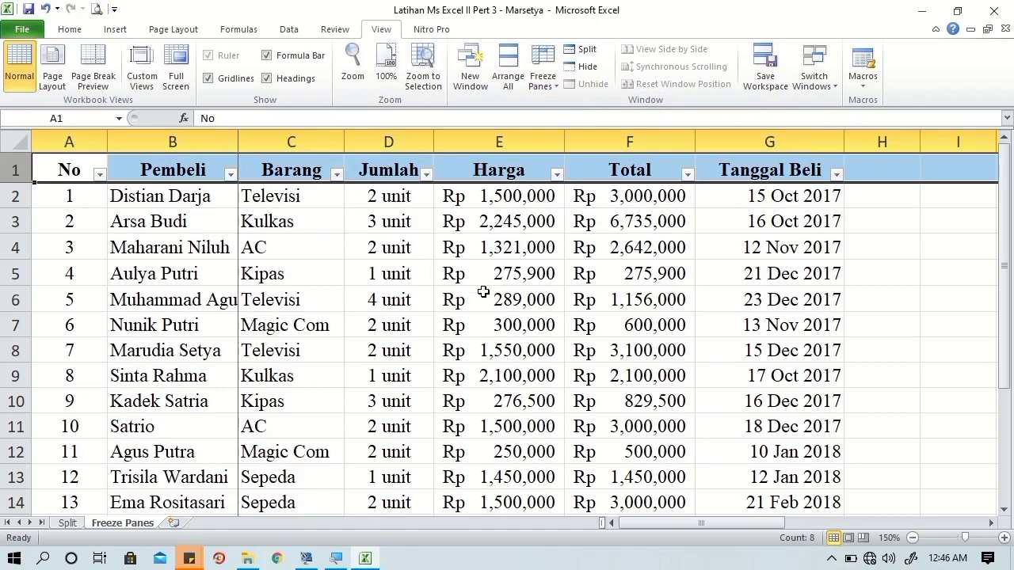
scroll(483, 293, "down", 1)
scroll(483, 293, "down", 1)
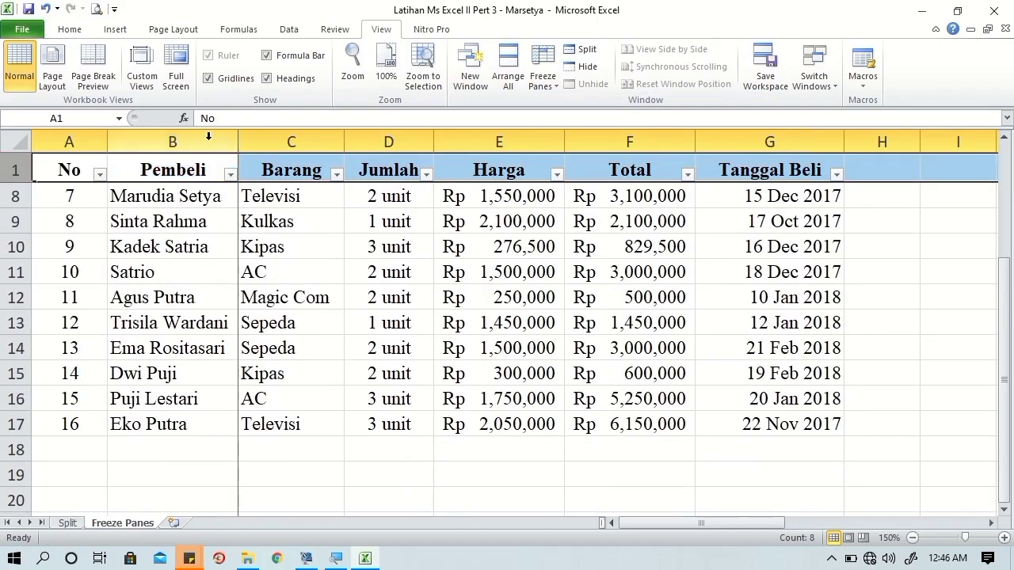
left_click_drag(208, 136, 78, 143)
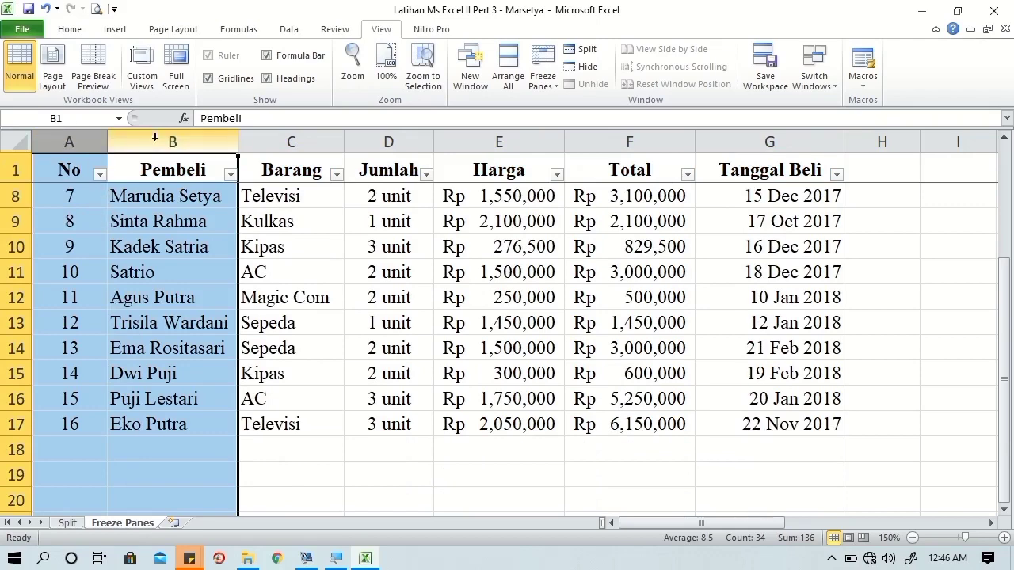
mouse_move(759, 526)
left_mouse_down()
mouse_move(659, 508)
mouse_move(561, 413)
left_mouse_up()
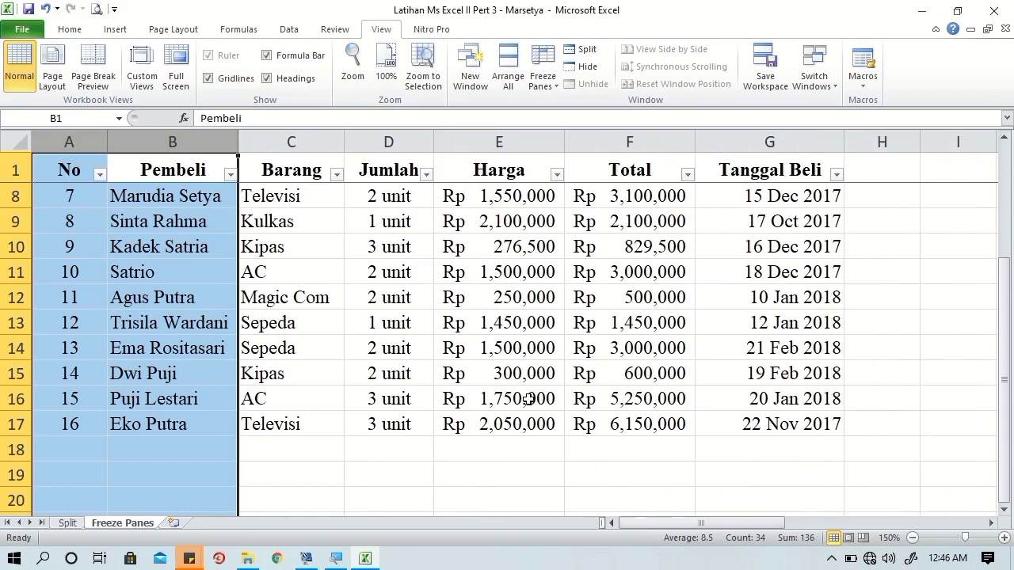
scroll(520, 396, "up", 2)
left_click(269, 199)
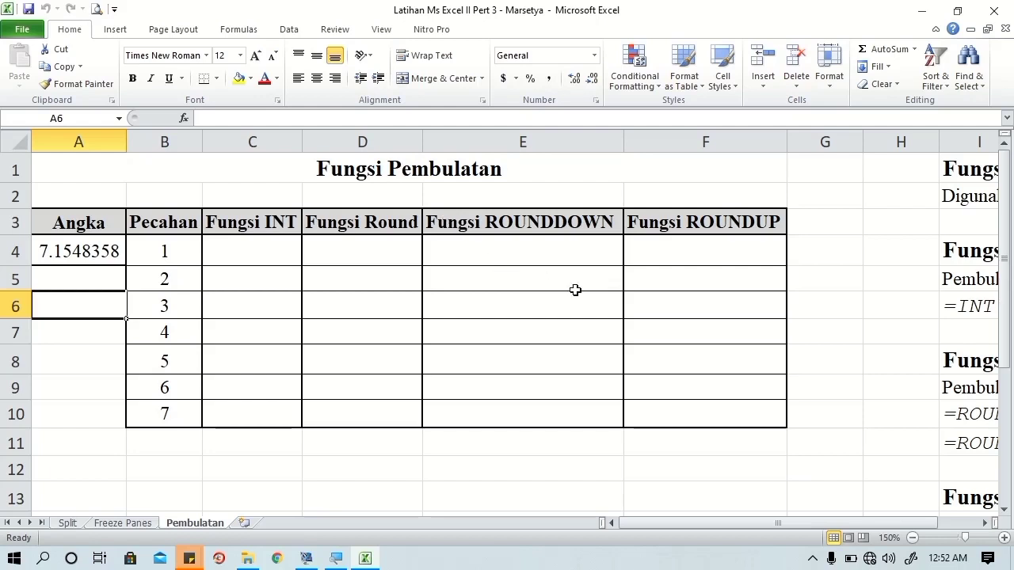
Scroll right twice to bring the INT and ROUND notes in column I into view.
left_click(984, 523)
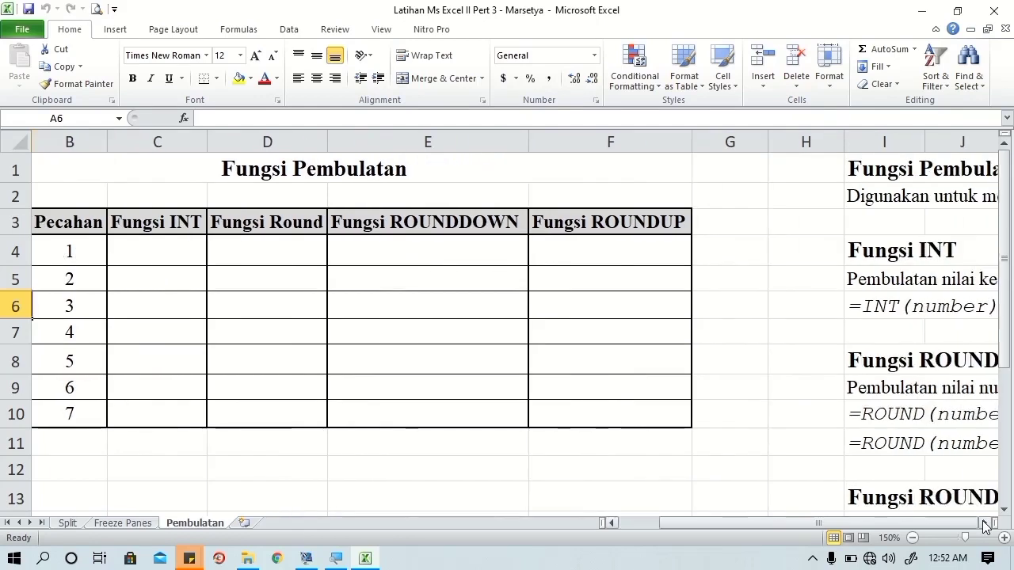
left_click(985, 522)
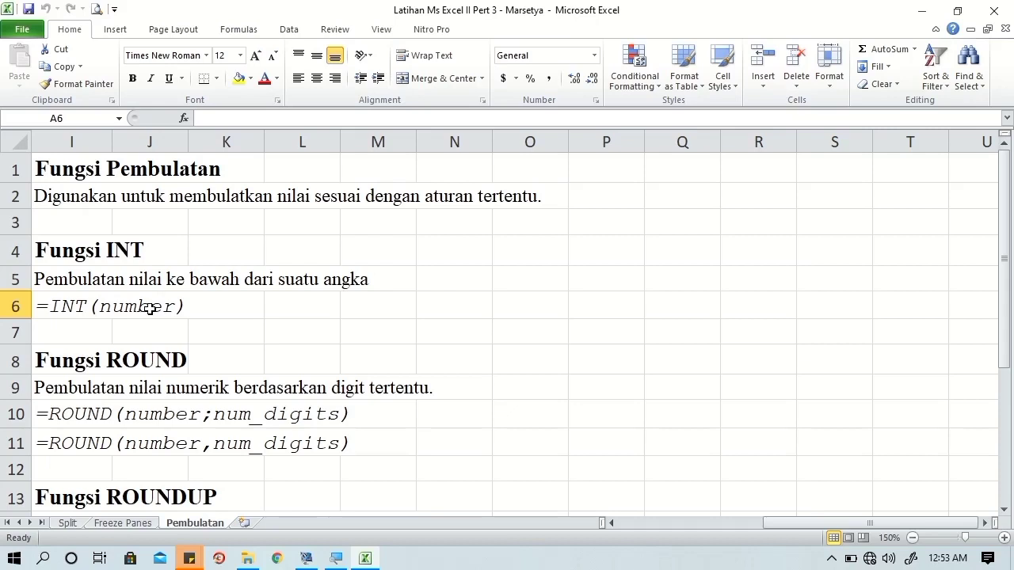
left_click(1004, 510)
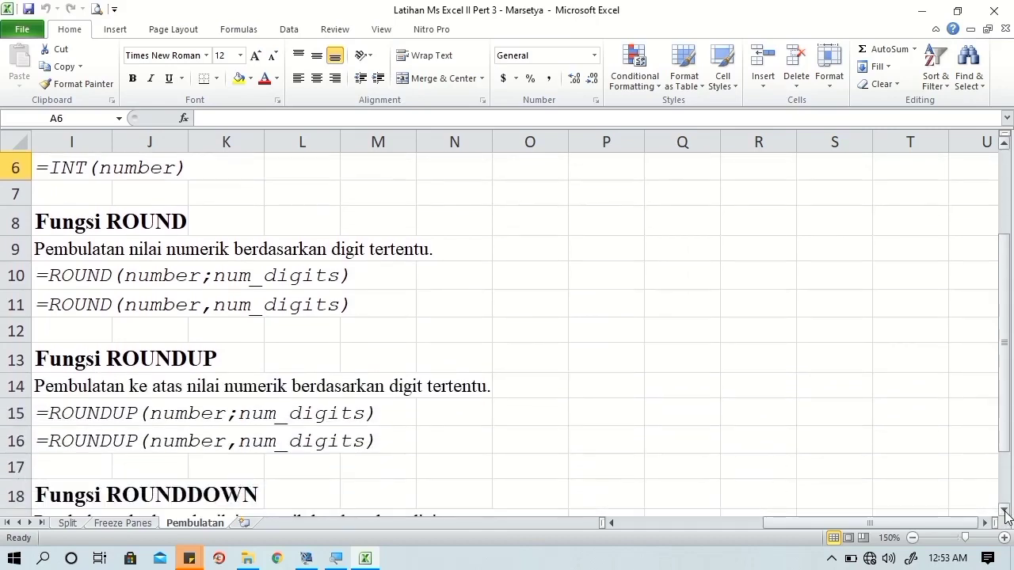
left_click(1004, 511)
left_click(1004, 511)
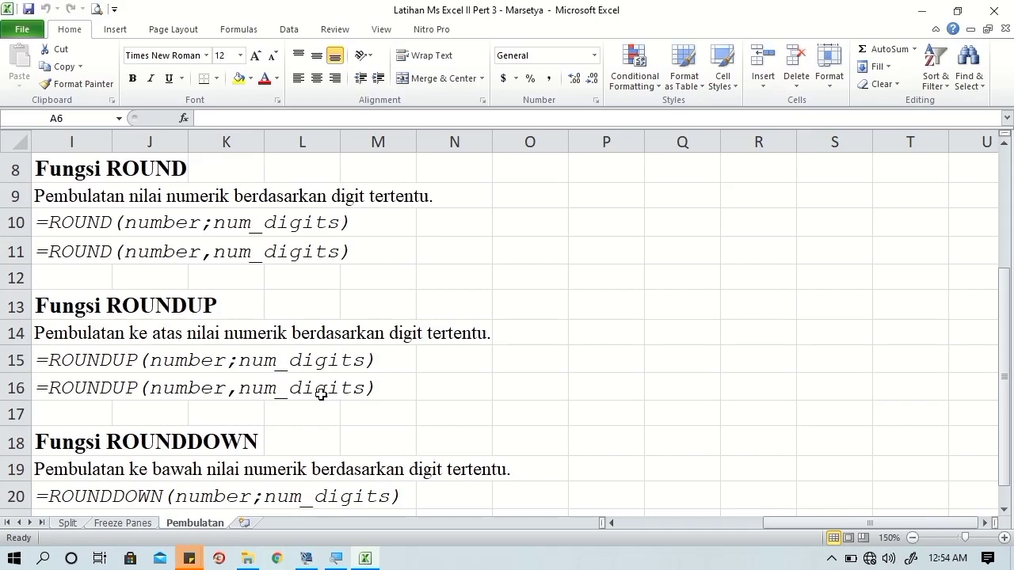
left_click(1004, 510)
left_click(1004, 510)
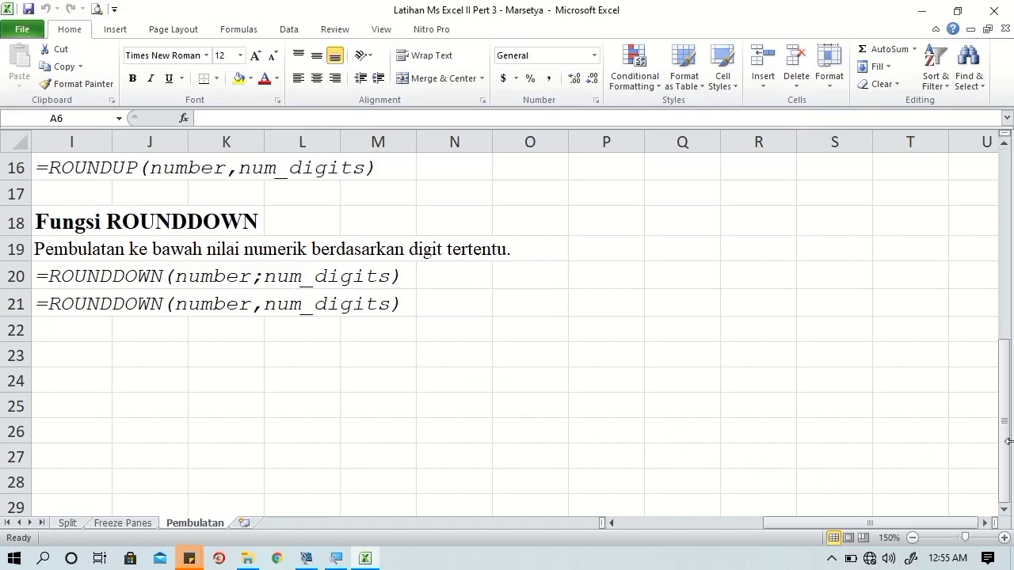
left_click_drag(1009, 441, 1006, 348)
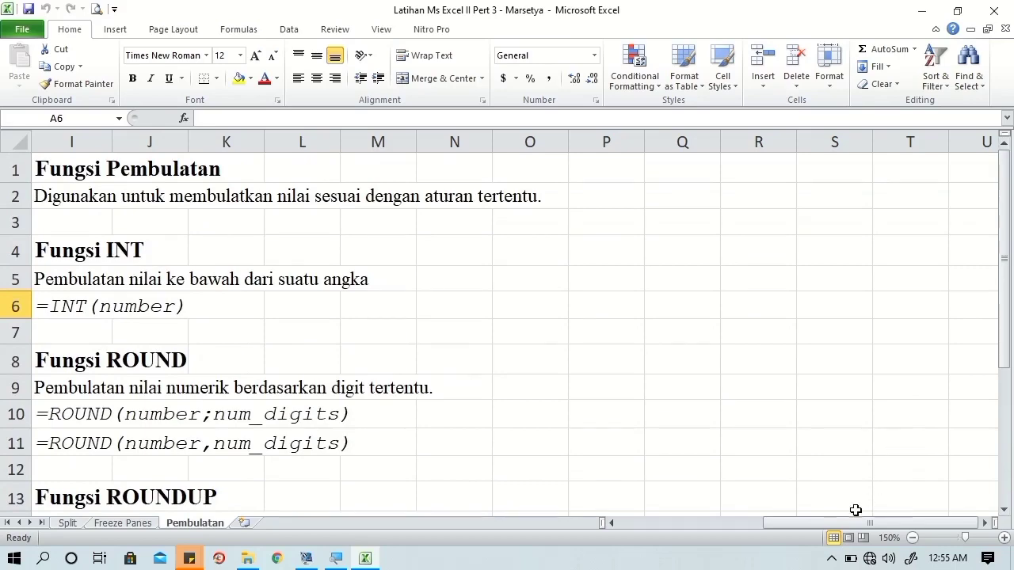
Return to column A and enter =1/2 in A6 so it shows 0.5.
left_click_drag(831, 521, 584, 516)
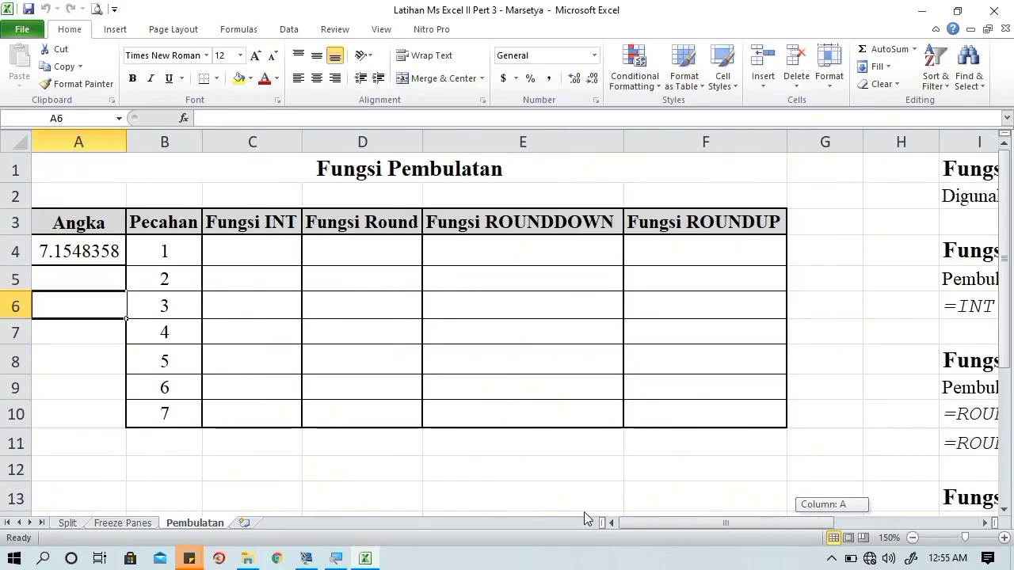
left_click(44, 251)
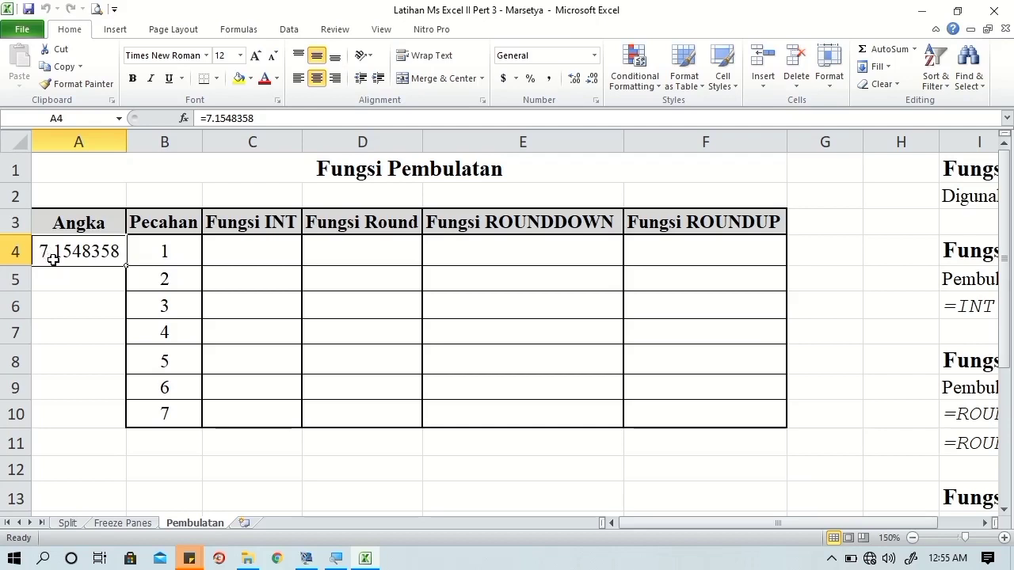
left_click(64, 305)
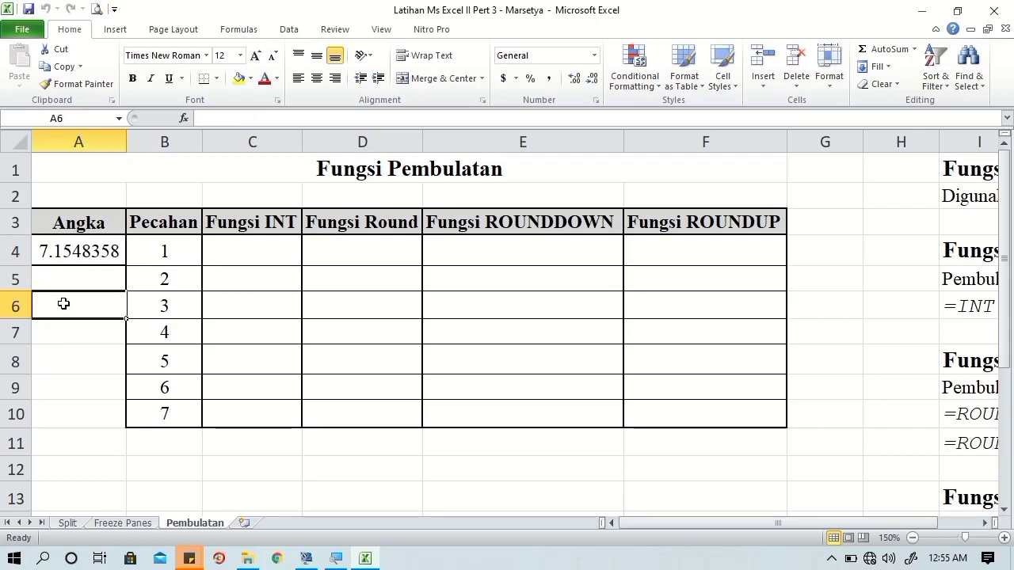
type("=1/")
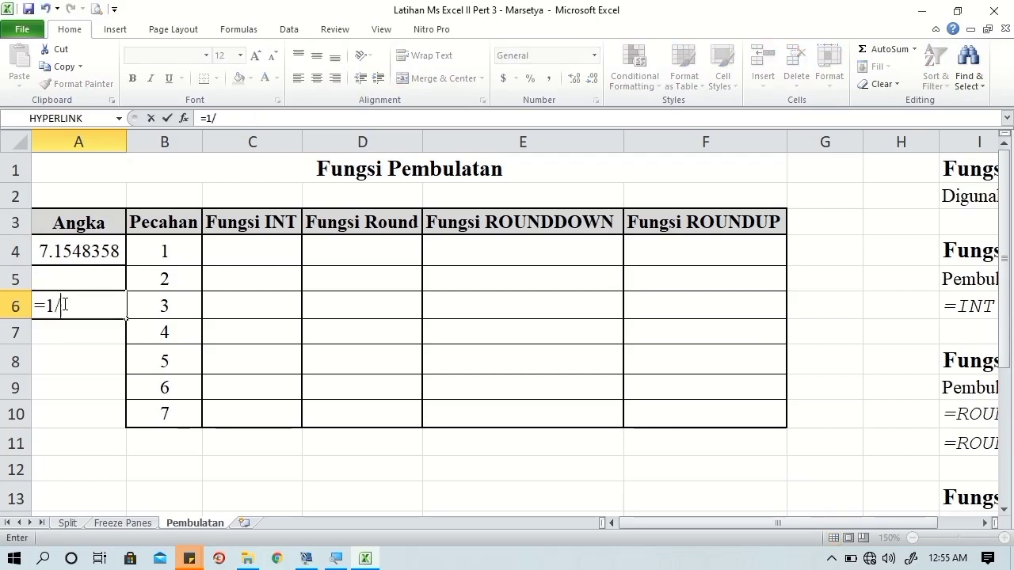
type("2")
key("Return")
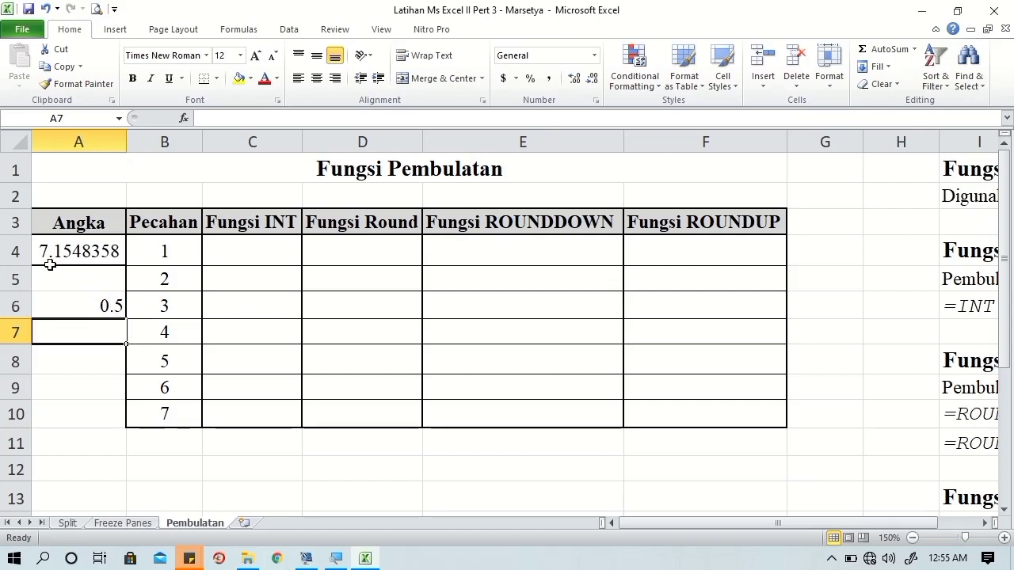
left_click(83, 306)
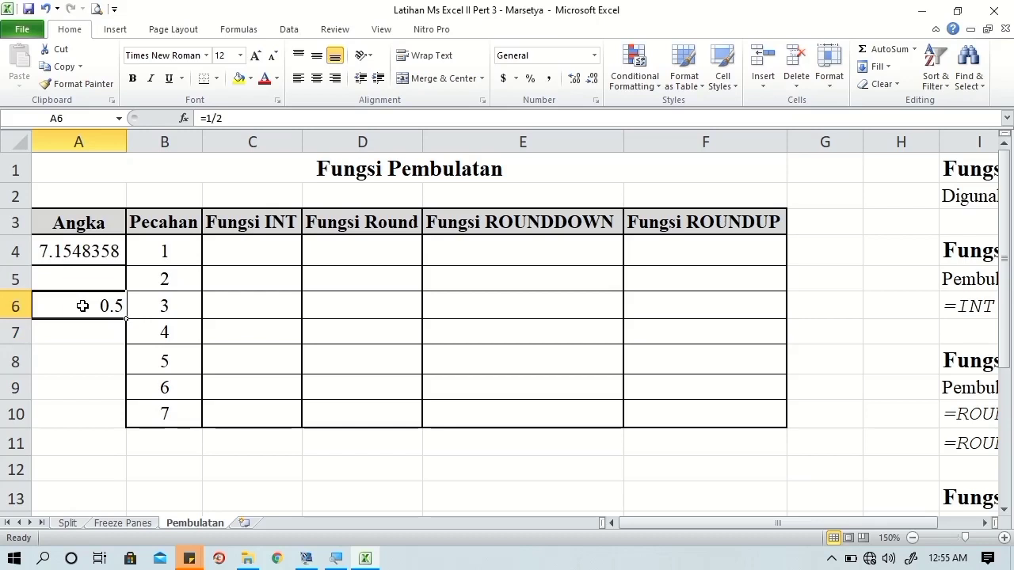
left_click(264, 249)
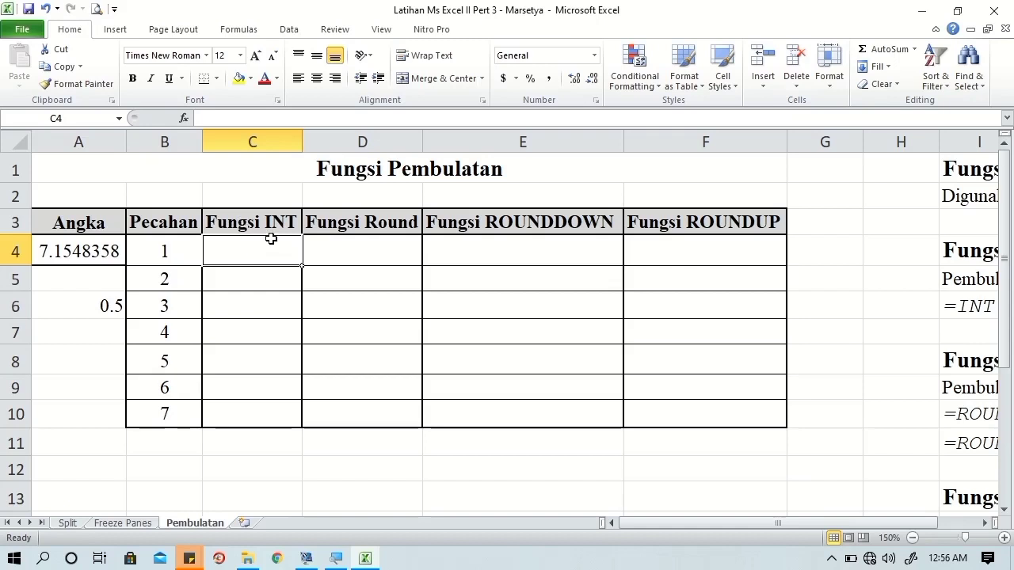
Enter =INT(A4) in C4 so Fungsi INT shows 7.
type("=in")
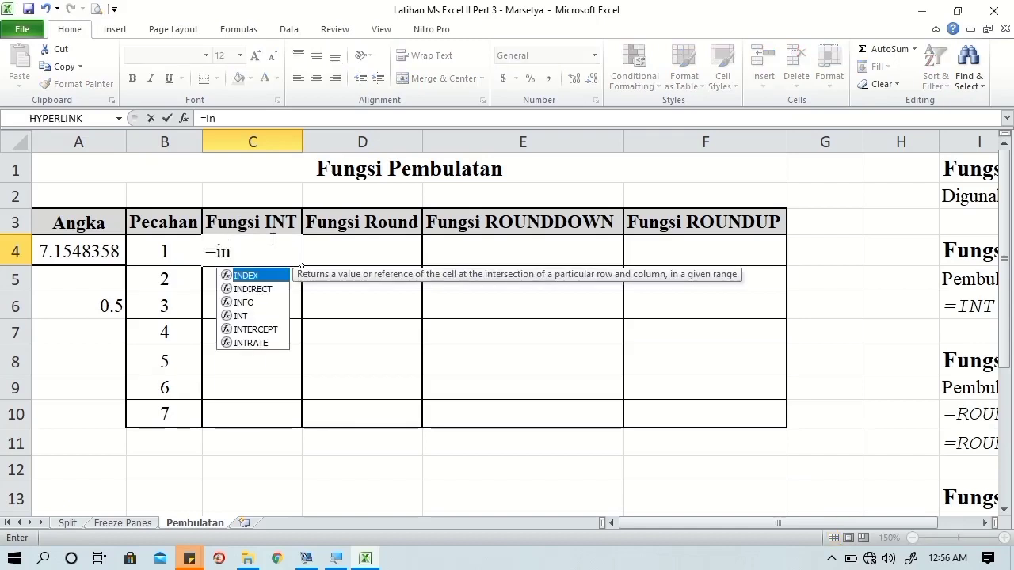
type("t")
key("Tab")
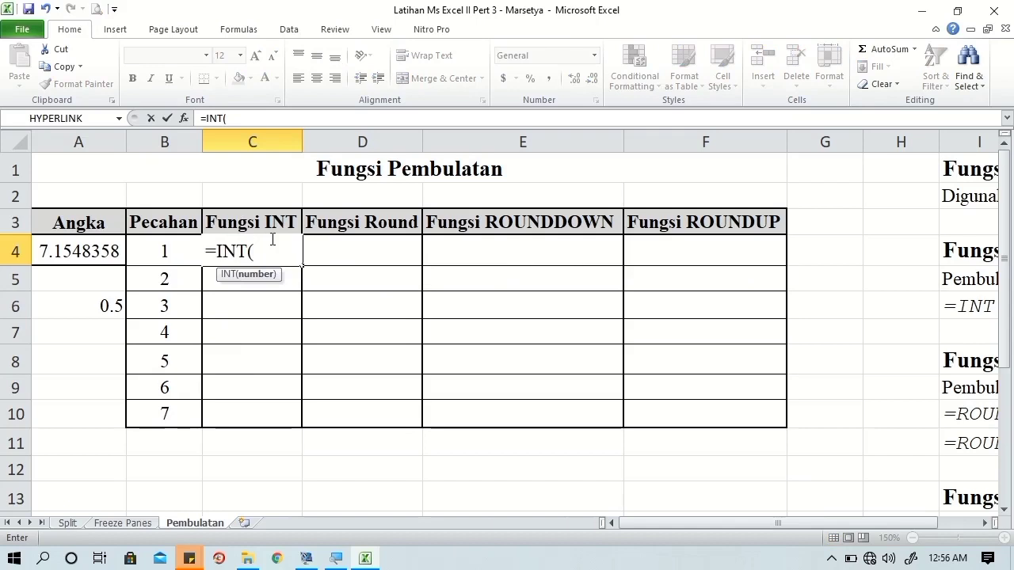
left_click(92, 253)
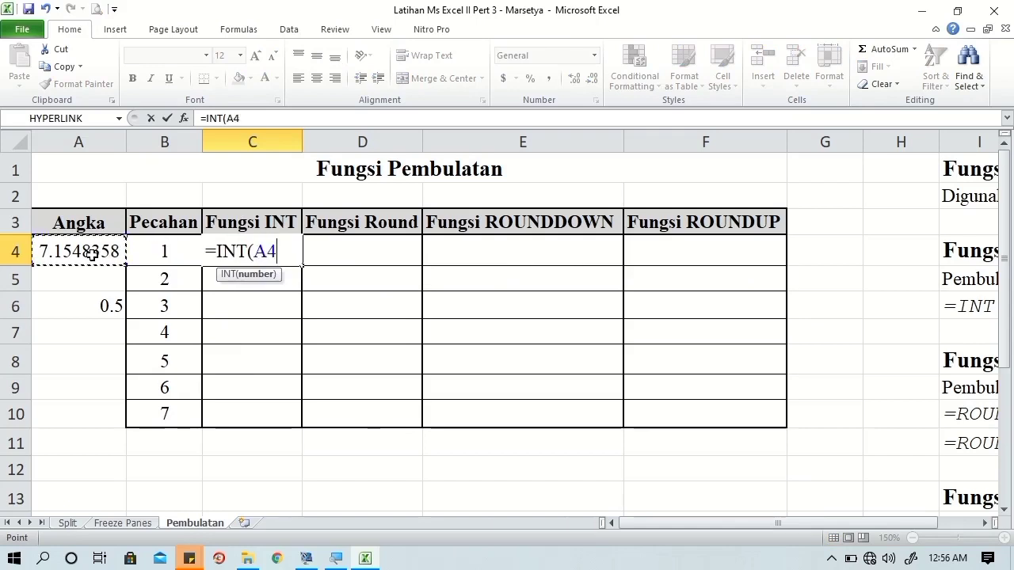
key("Tab")
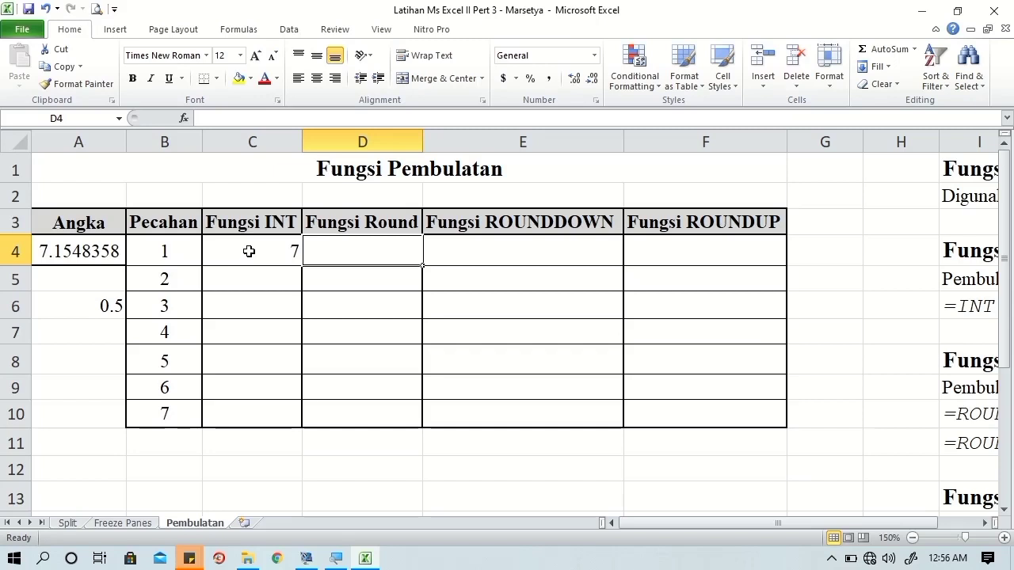
Build =ROUND($A$4,B4) in D4, locking A4 as an absolute reference.
type("=rou")
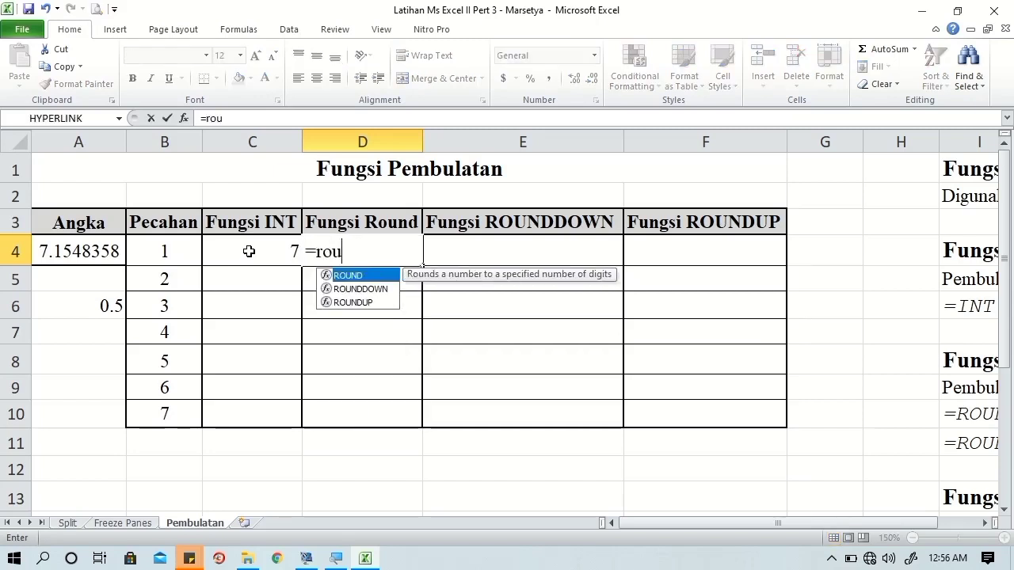
key("Tab")
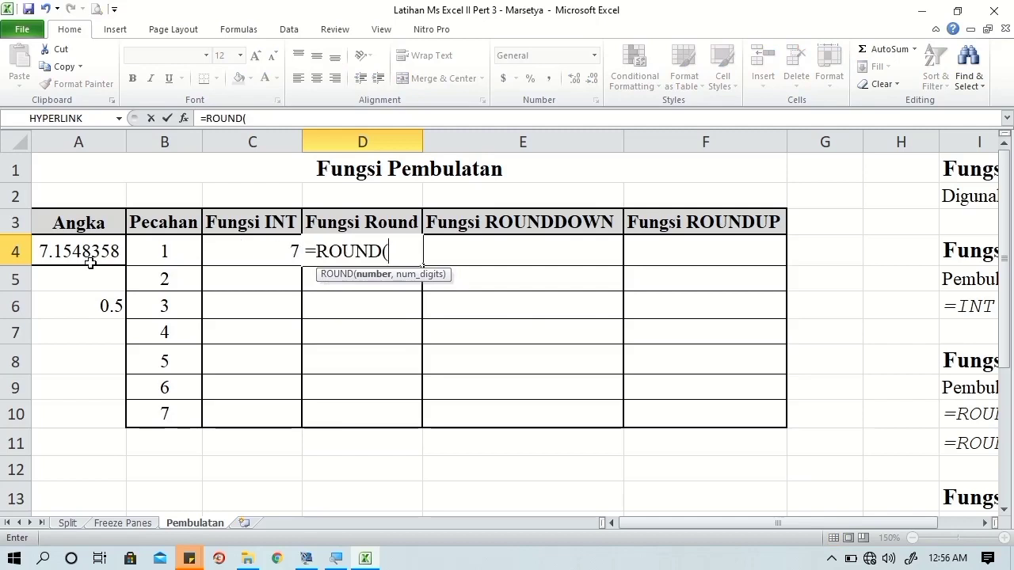
left_click(76, 251)
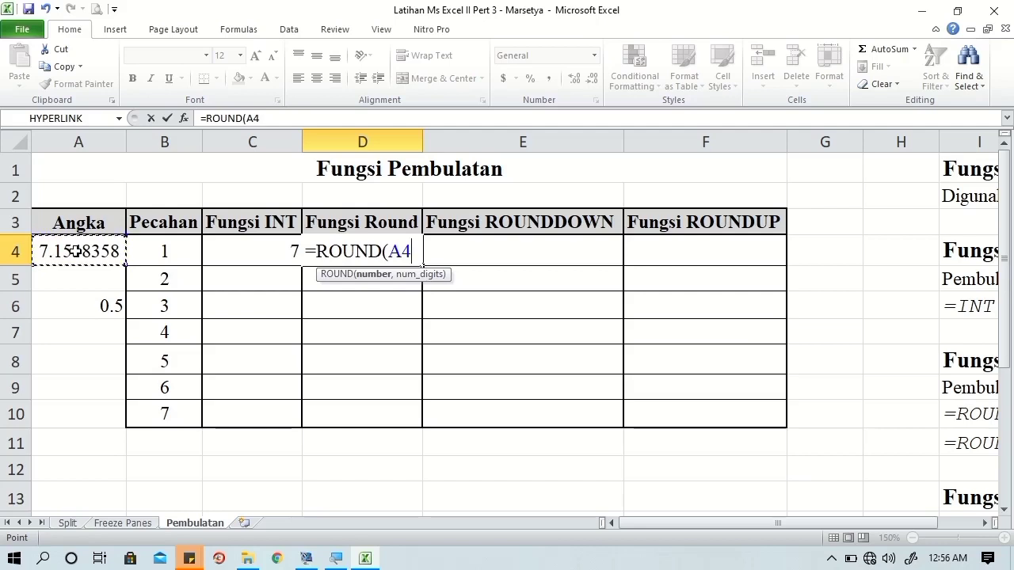
key("F4")
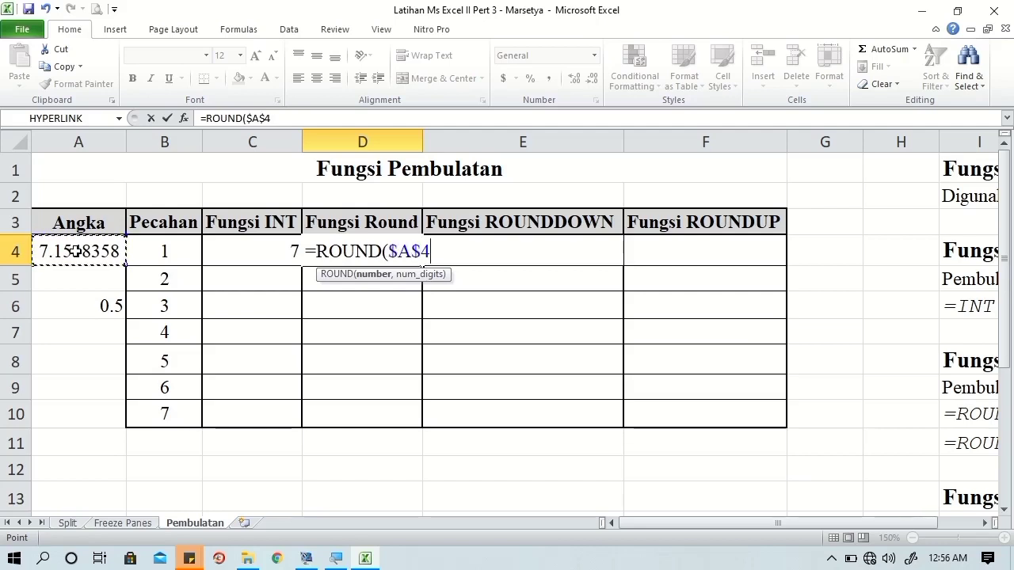
type(",")
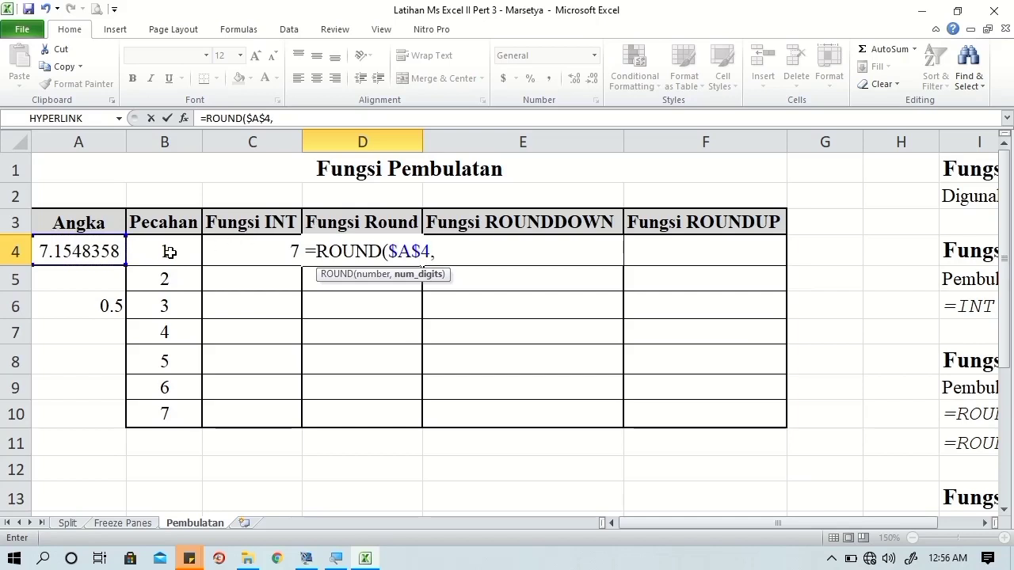
left_click(167, 251)
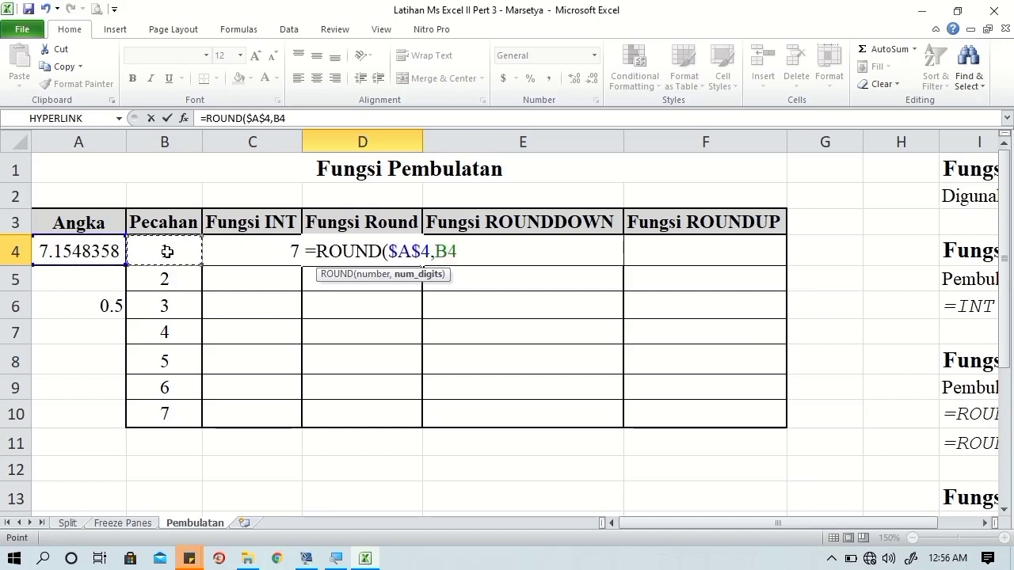
Commit the ROUND result 7.2, then enter =ROUNDDOWN($A$4,B4) in E4, giving 7.1.
key("Tab")
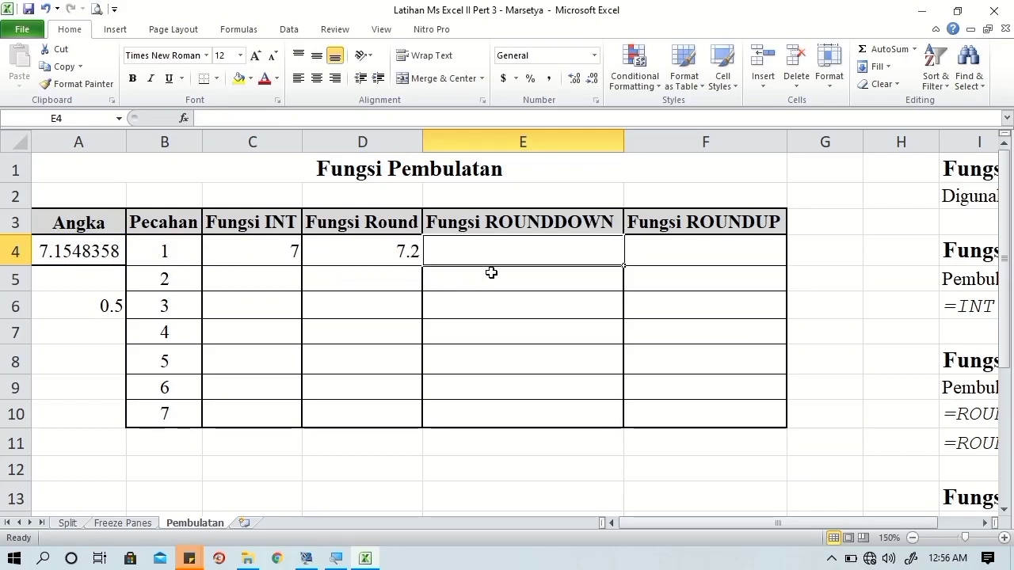
type("=")
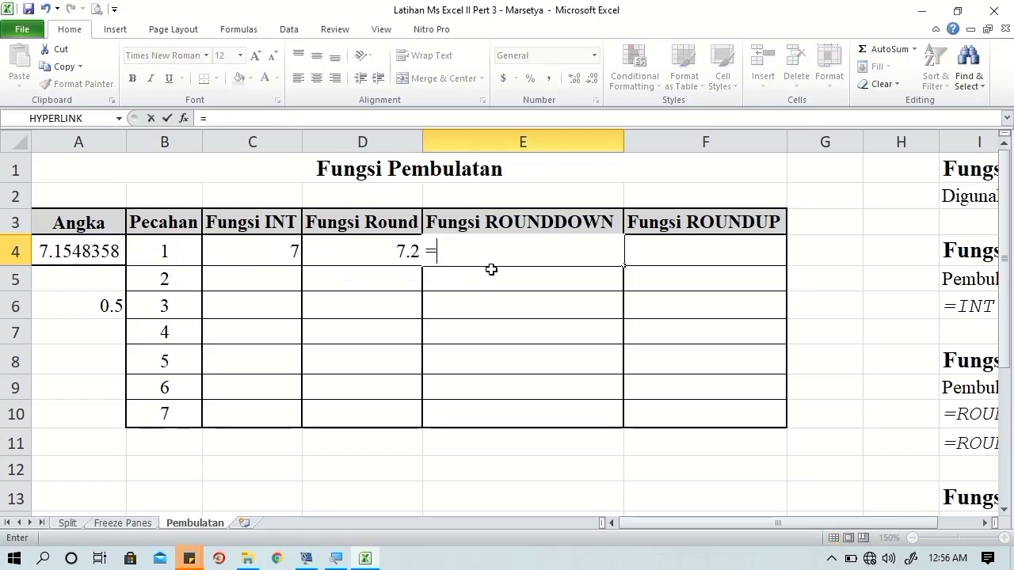
type("roun")
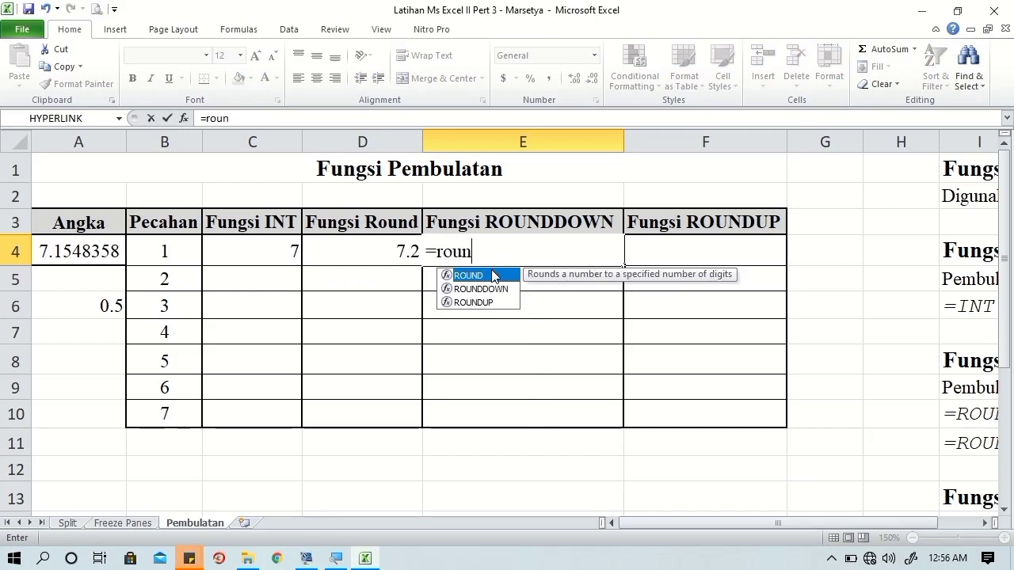
key("Down")
key("Tab")
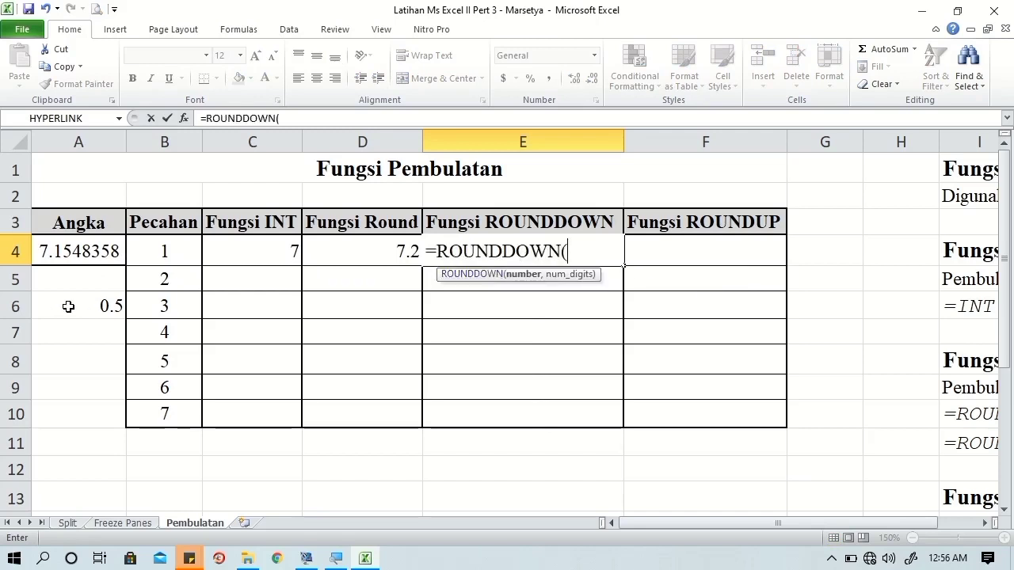
left_click(77, 250)
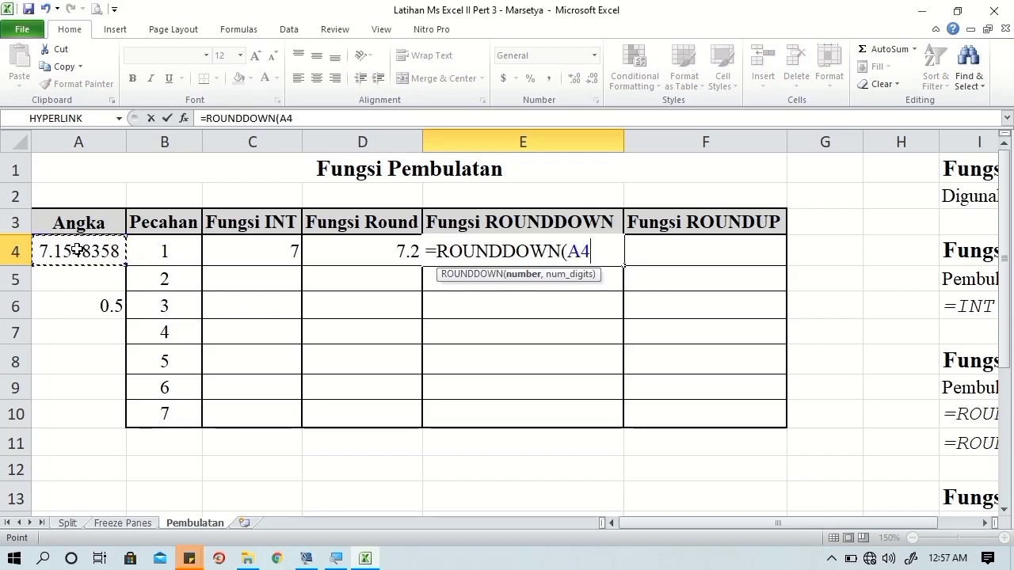
key("F4")
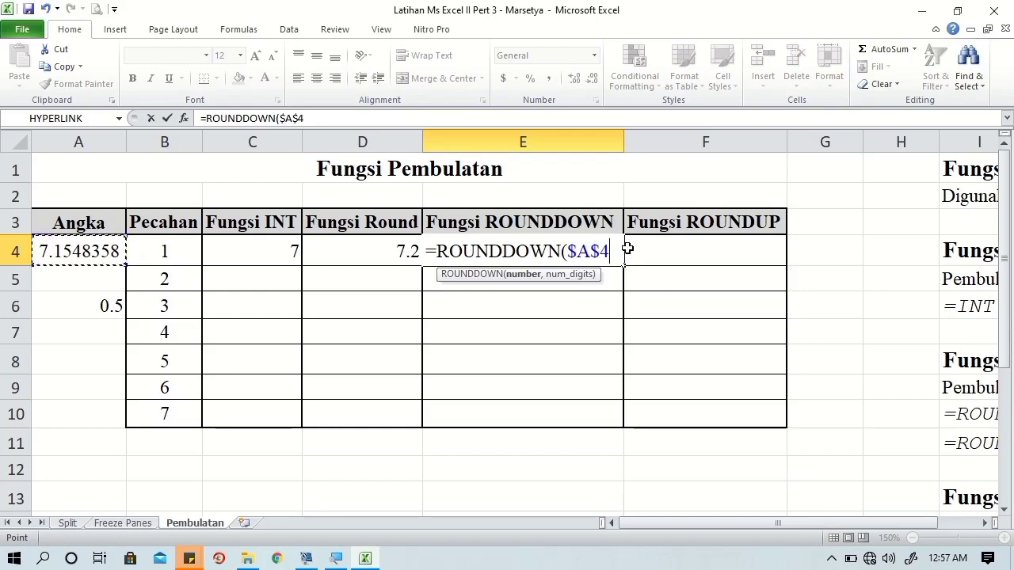
type(",")
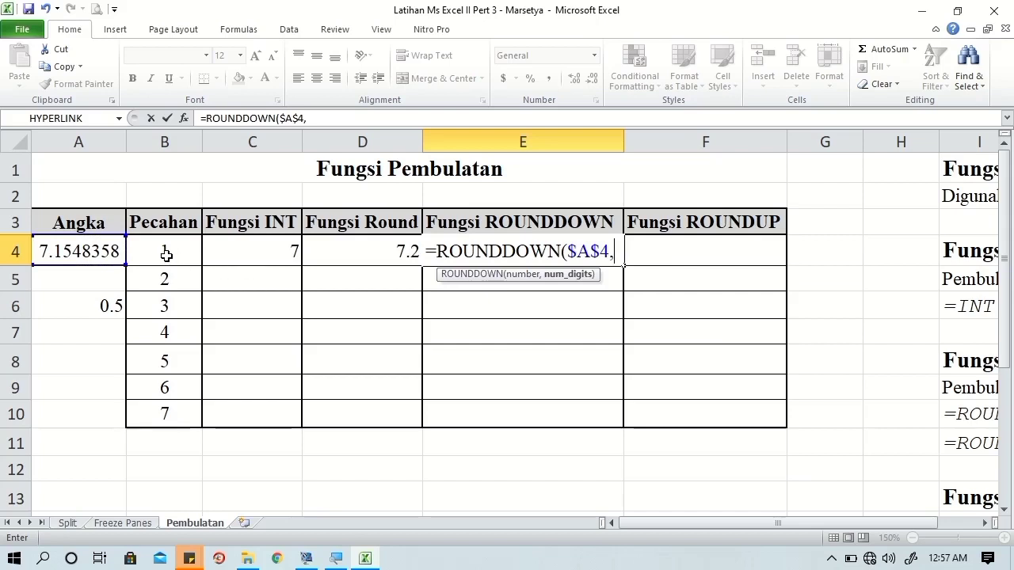
left_click(167, 252)
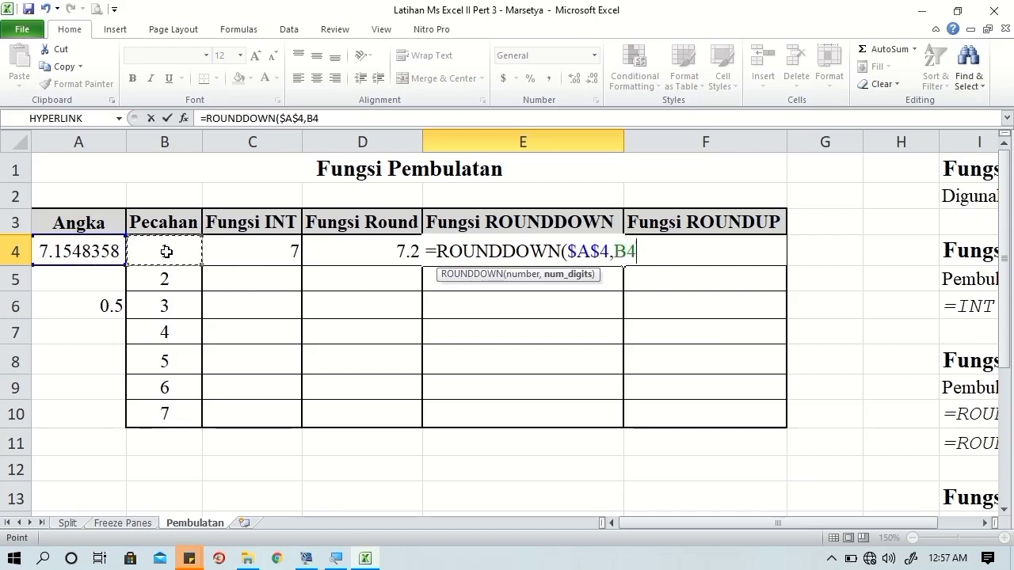
key("Tab")
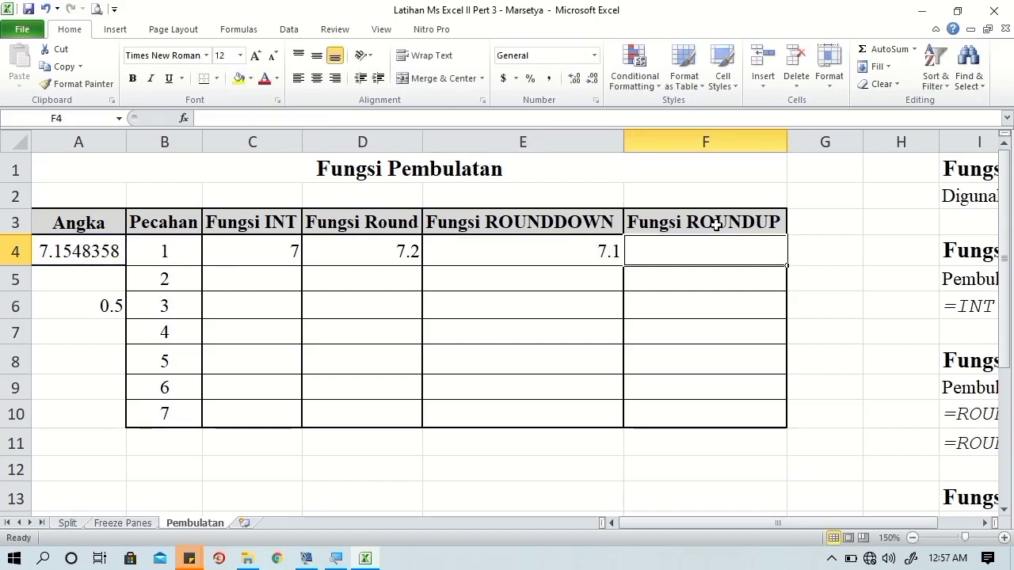
Enter =ROUNDUP($A$4,B4) in F4 so it shows 7.2.
type("=")
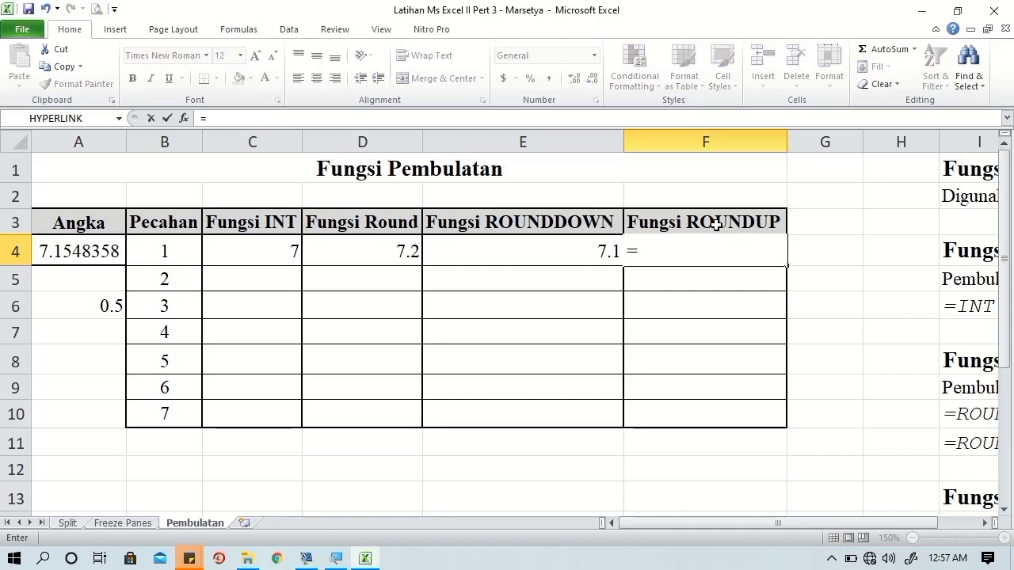
type("roun")
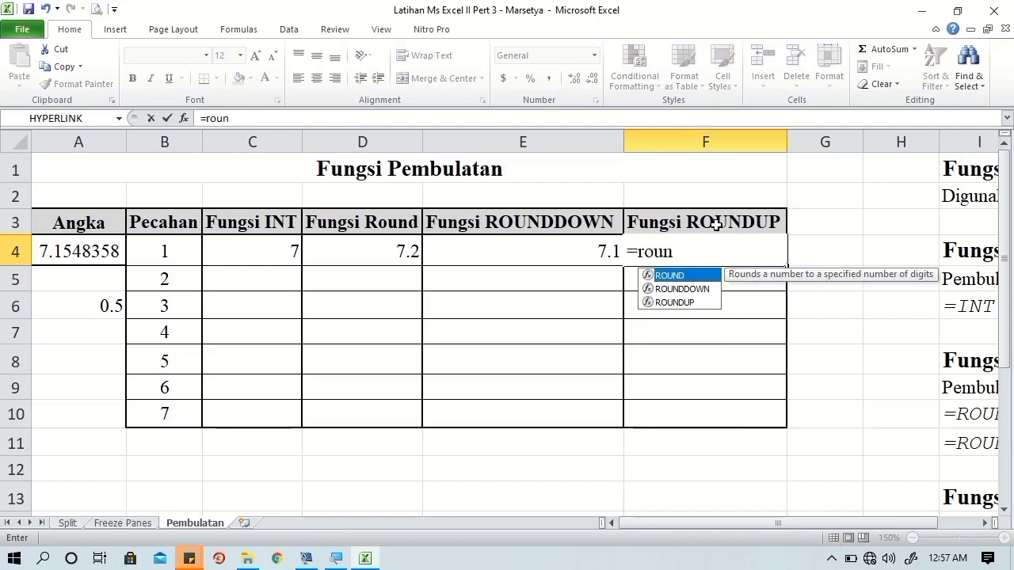
key("Down")
key("Down")
key("Tab")
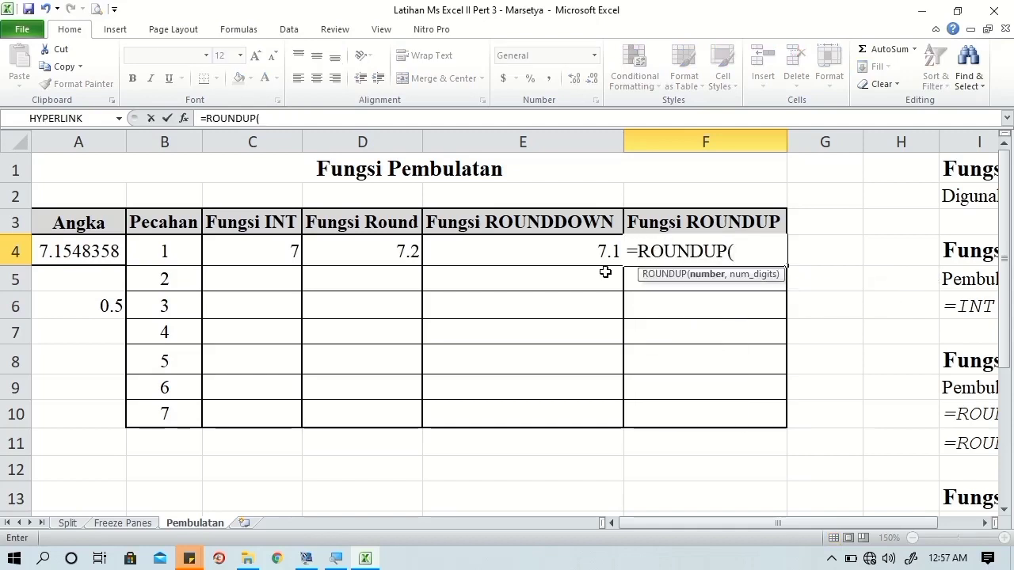
left_click(63, 252)
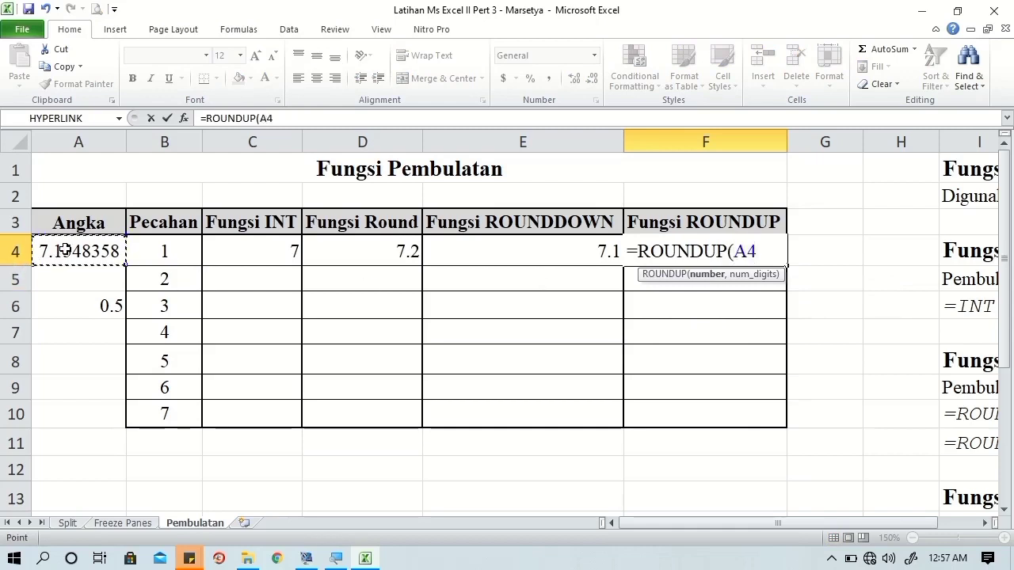
key("F4")
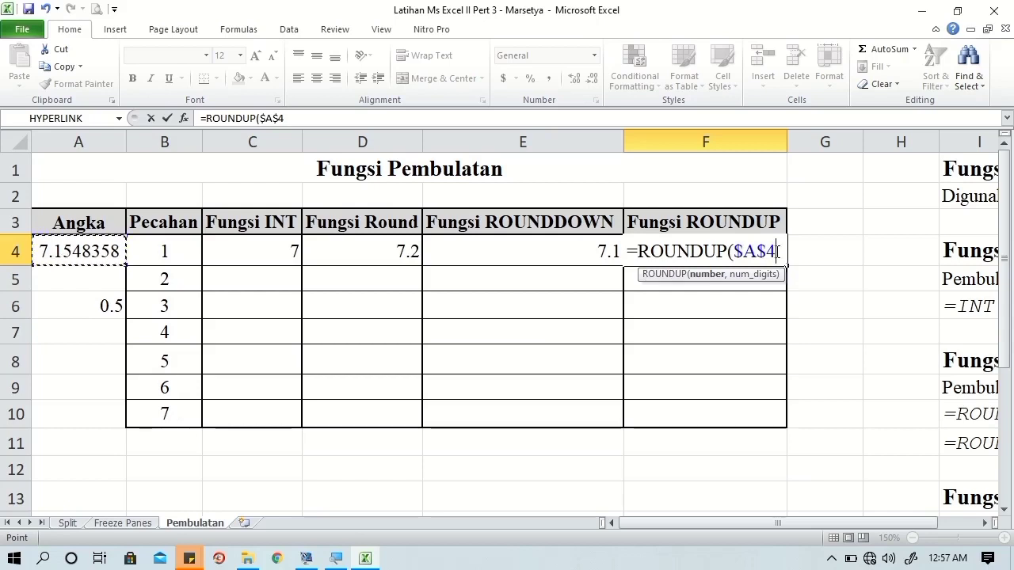
type(",")
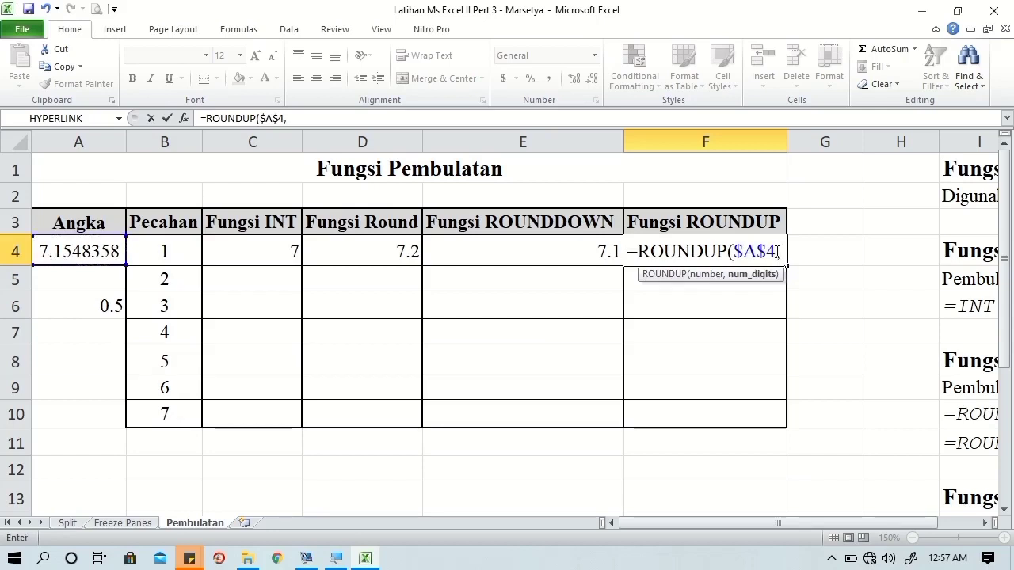
left_click(176, 258)
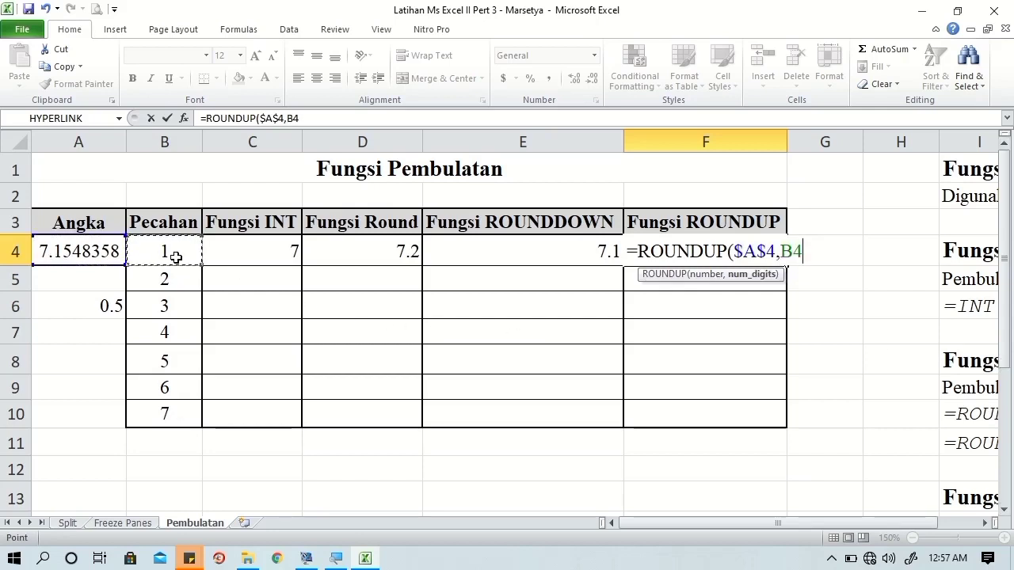
key("Return")
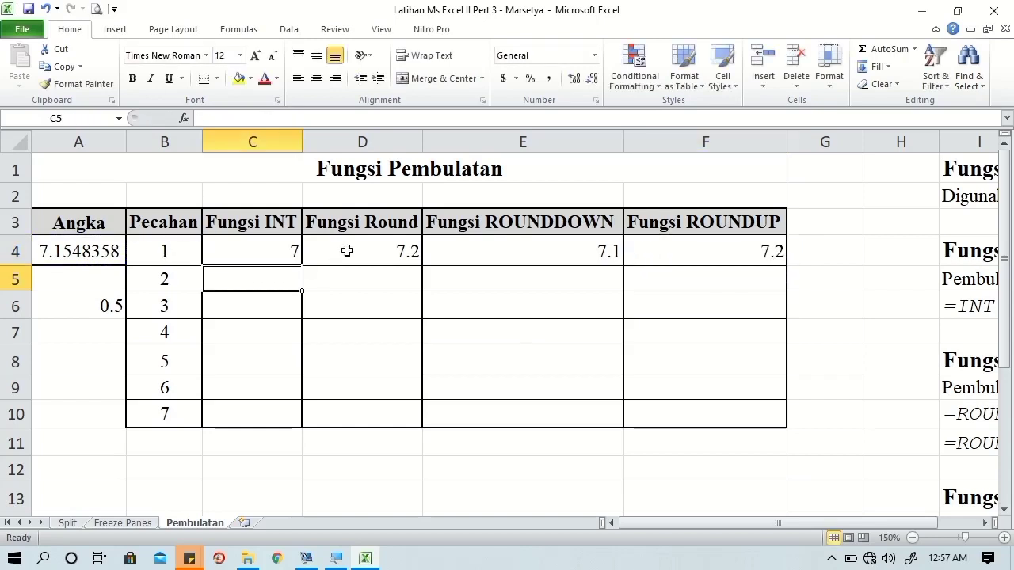
Copy the ROUND, ROUNDDOWN and ROUNDUP formulas in D4:F4 down to row 10.
left_click(347, 250)
left_click(261, 250)
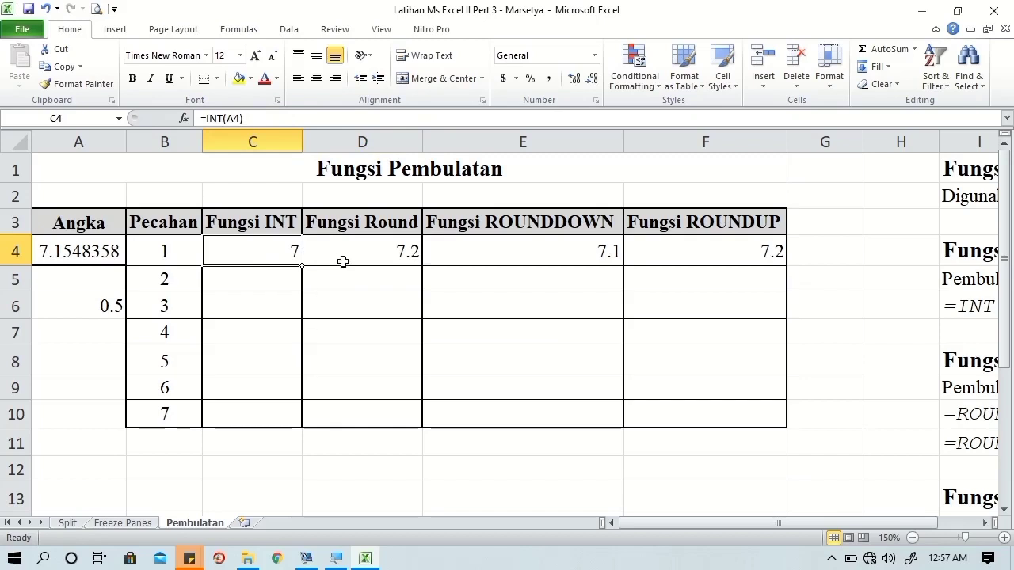
left_click(351, 252)
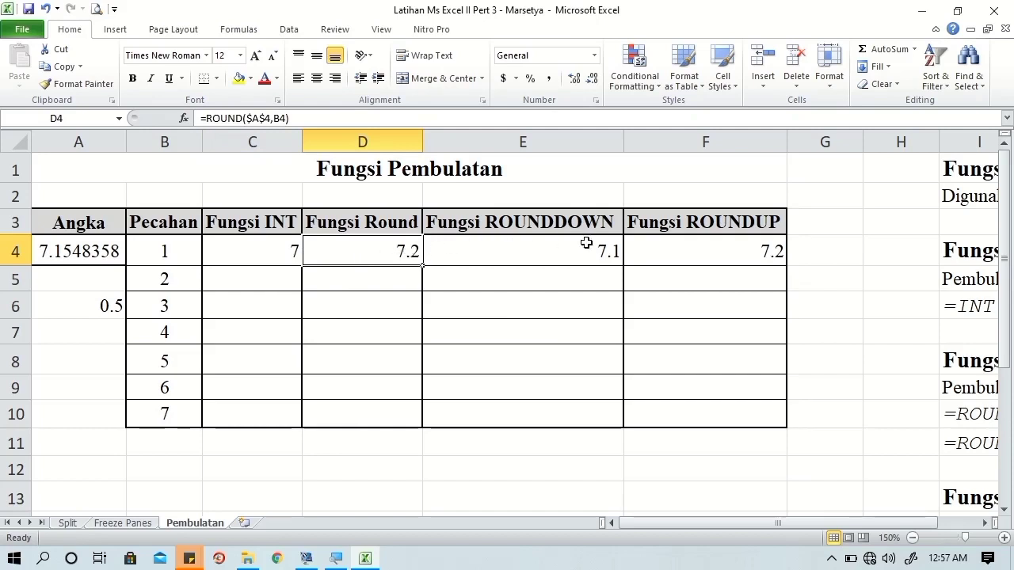
left_click(771, 250, "shift")
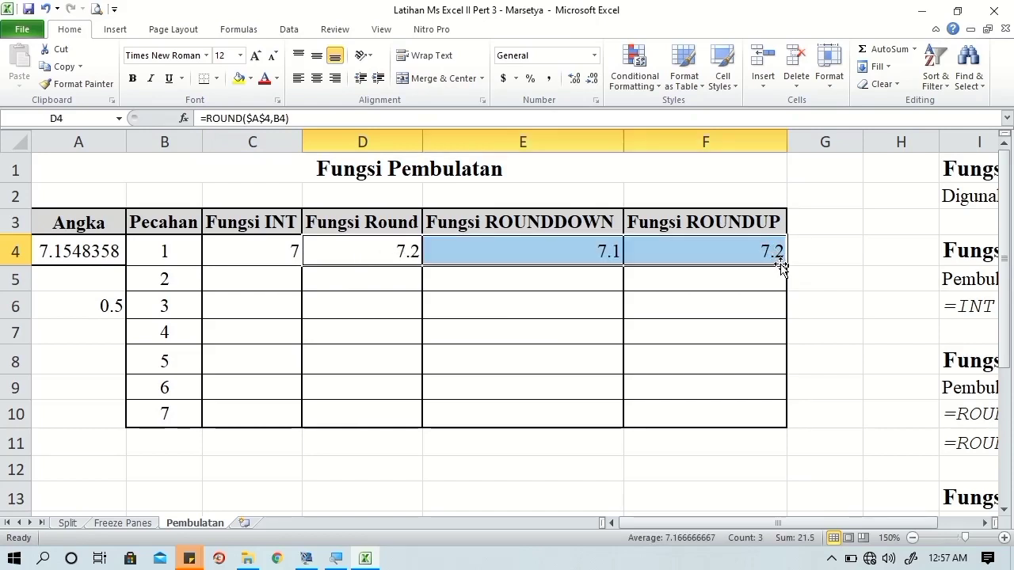
left_click_drag(787, 266, 747, 419)
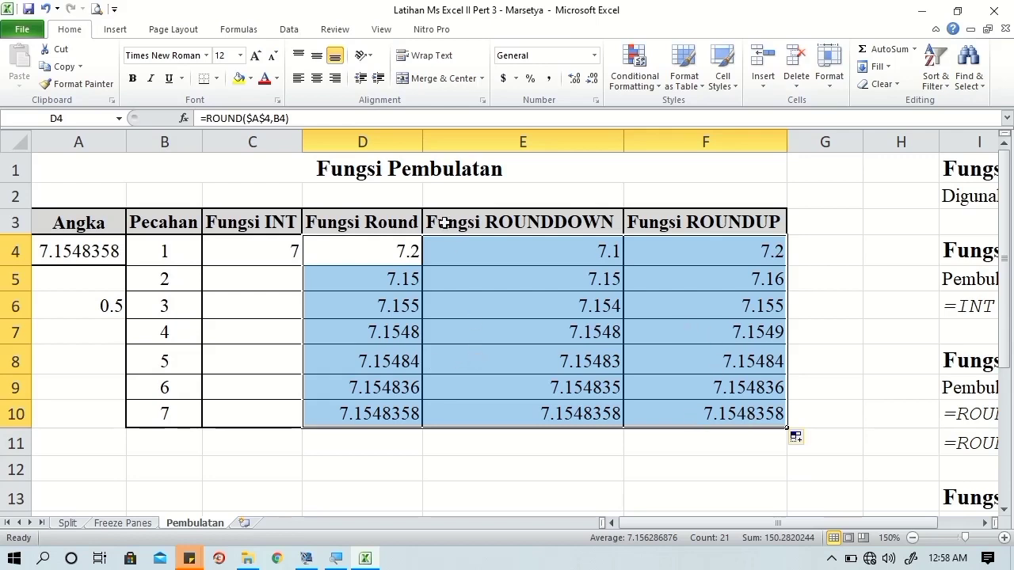
Display the rounding results with seven decimal places, like 7.1548360.
left_click(576, 79)
left_click(577, 80)
left_click(578, 80)
left_click(577, 80)
left_click(578, 80)
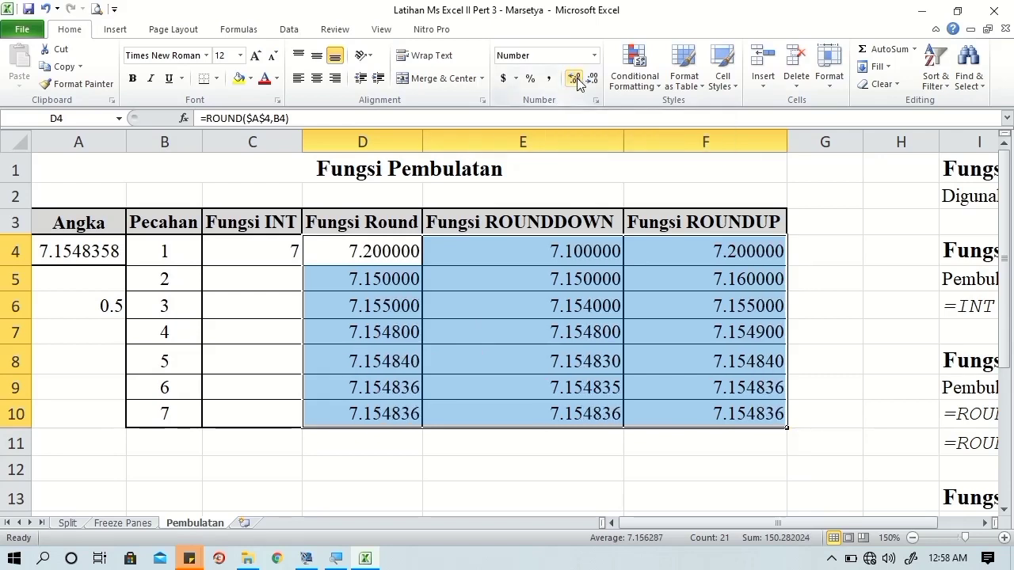
left_click(577, 80)
left_click(578, 80)
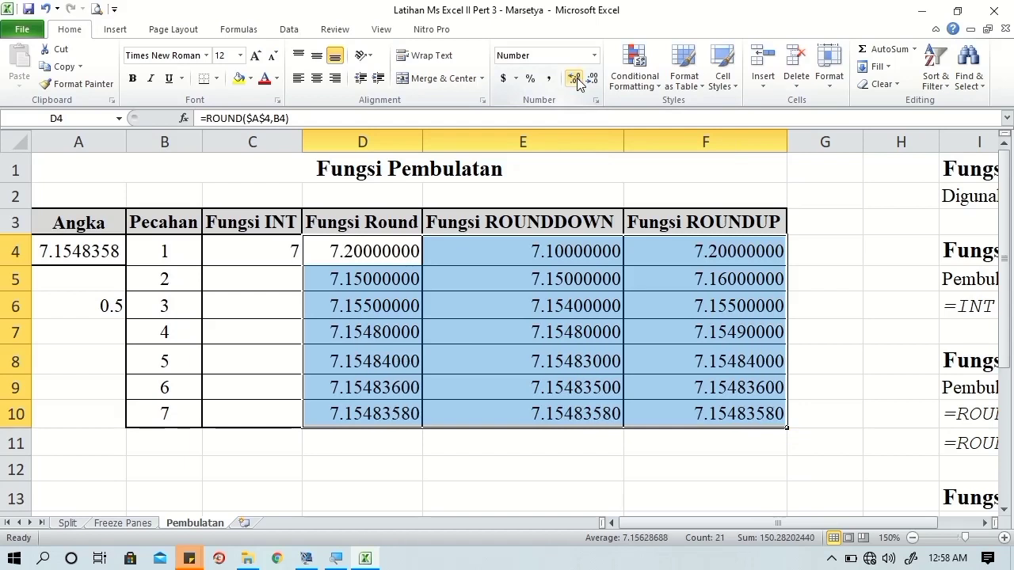
left_click(592, 80)
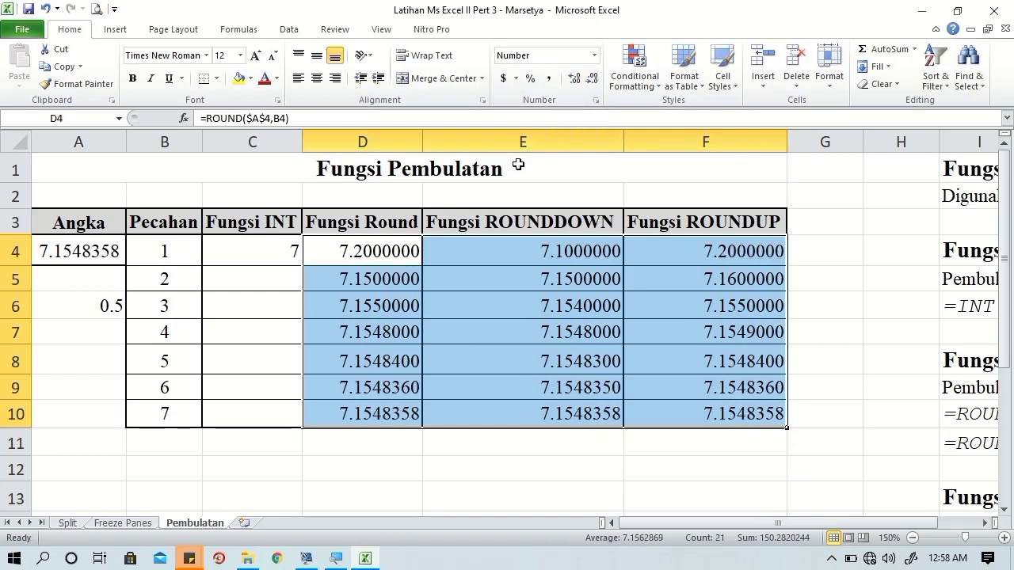
left_click(294, 252)
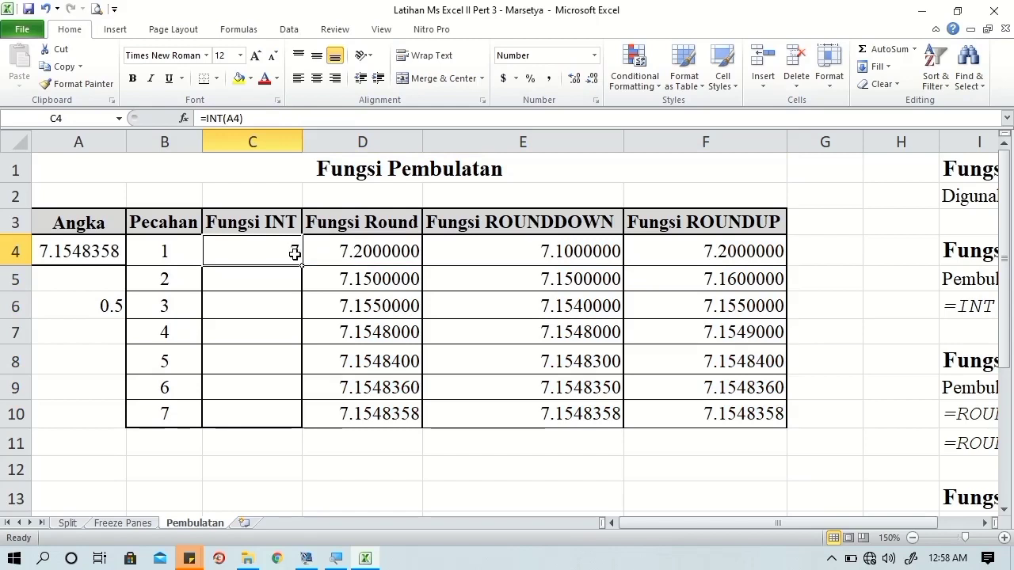
Center the C4:F10 results and add a bottom border through Format Cells.
left_click_drag(294, 253, 692, 408)
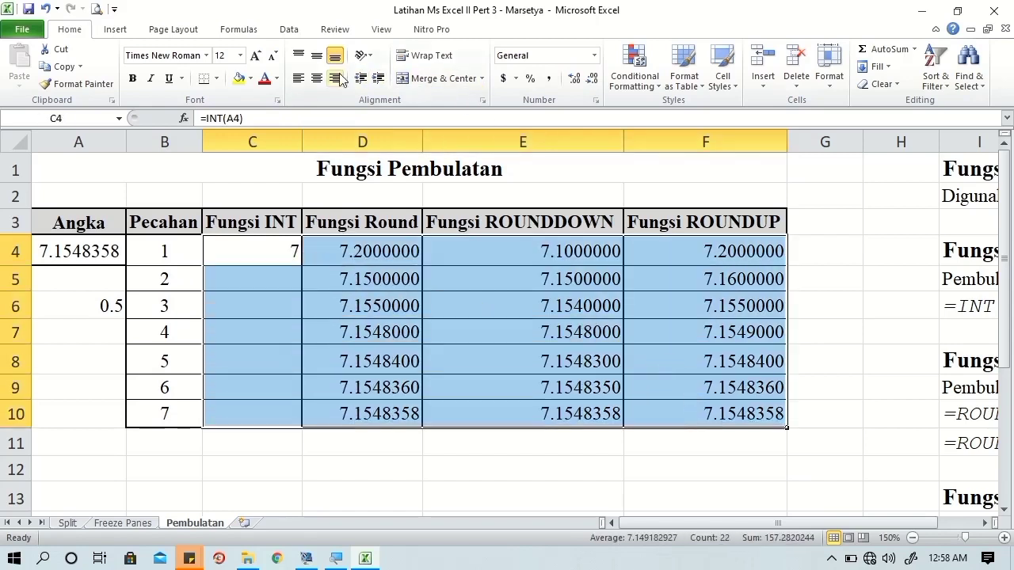
left_click(316, 77)
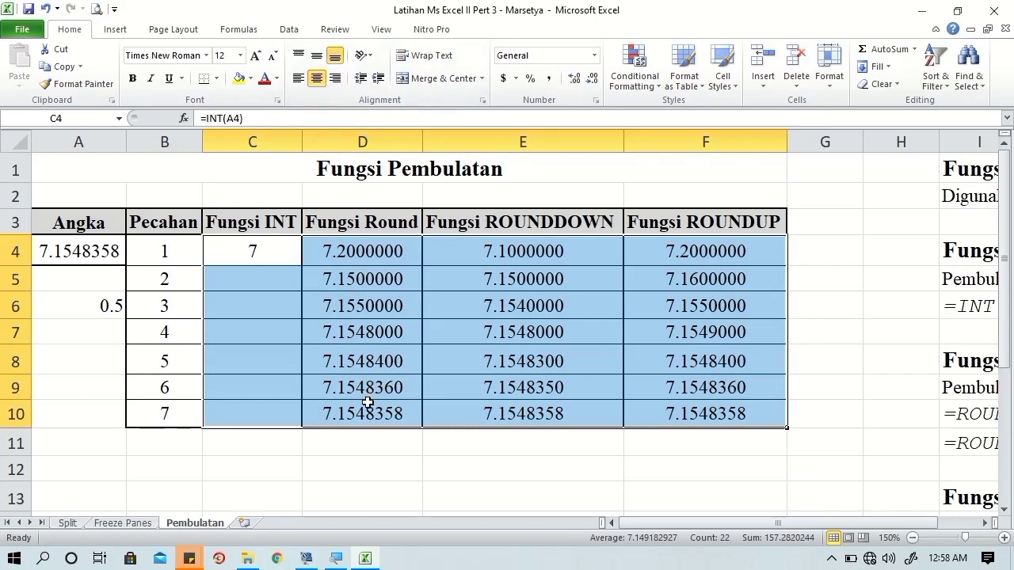
right_click(368, 399)
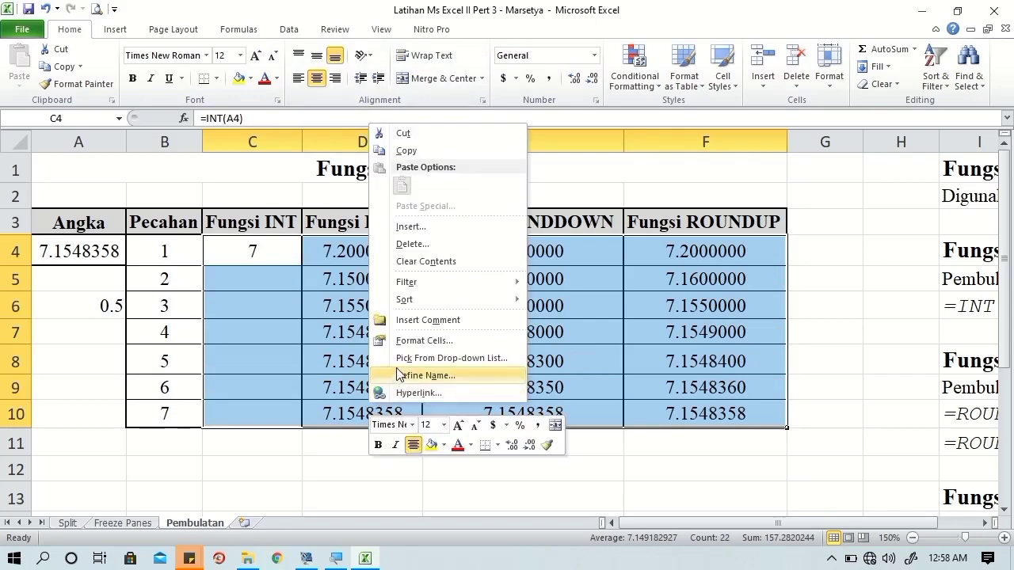
left_click(408, 342)
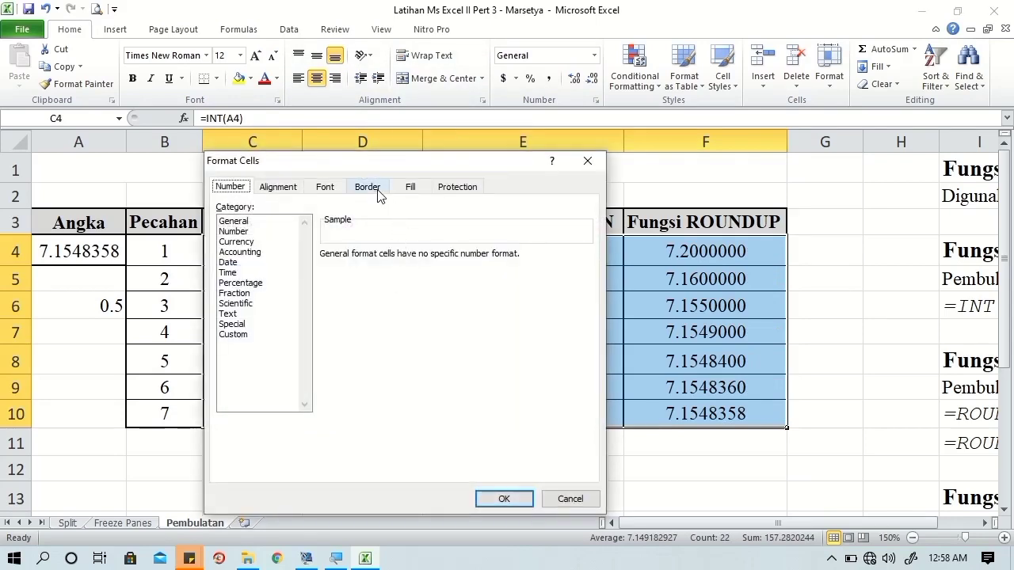
left_click(372, 190)
left_click(398, 358)
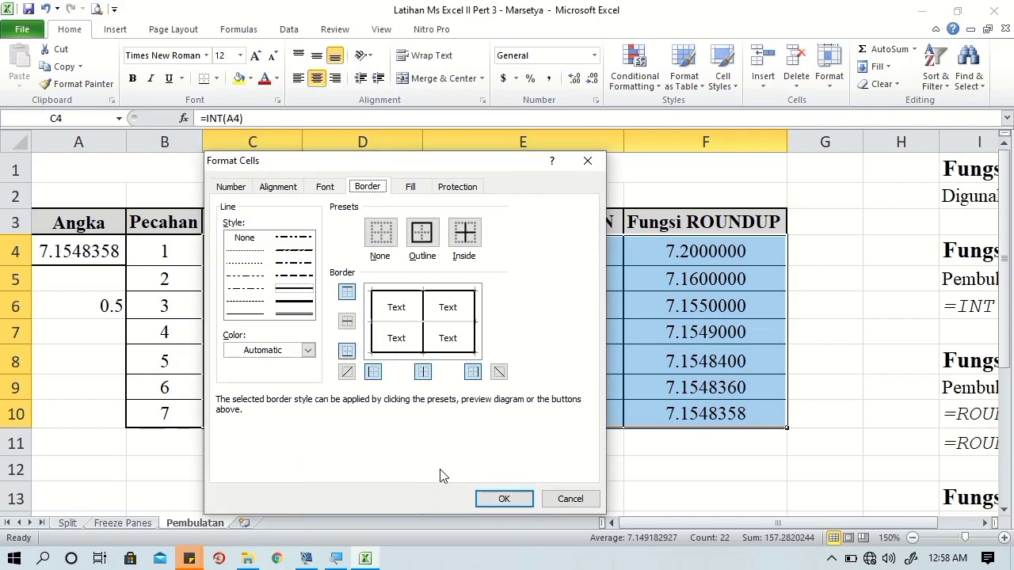
left_click(503, 498)
left_click(478, 441)
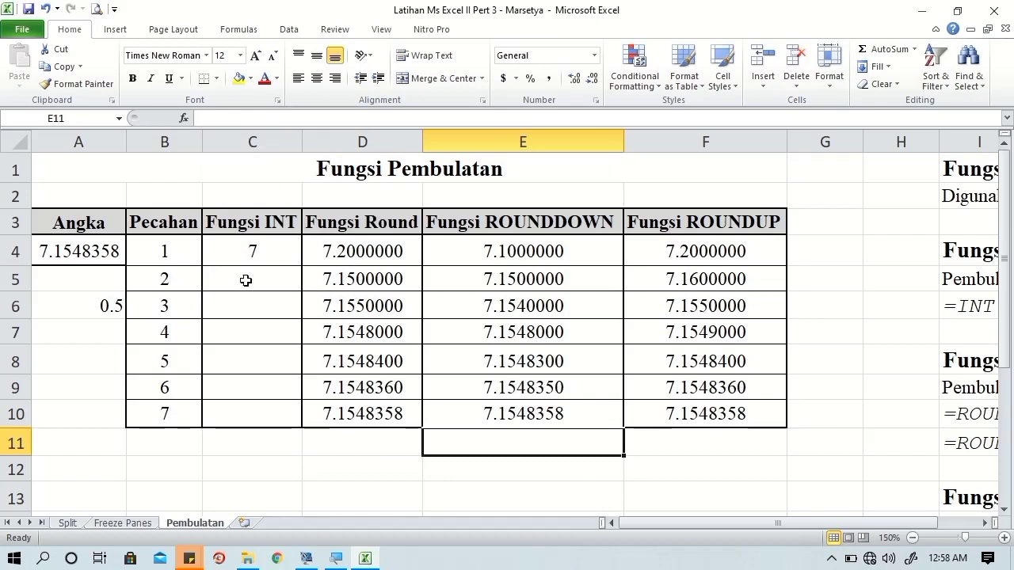
left_click(360, 250)
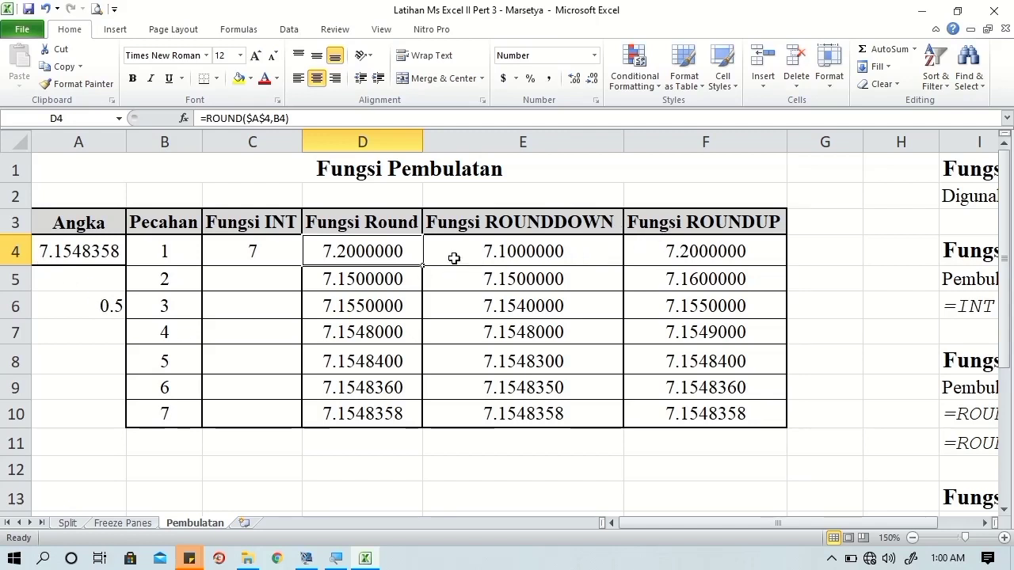
Compare the ROUNDUP formulas in F4–F5 with the ROUND formulas in D4–D5, then select the headings.
left_click(671, 252)
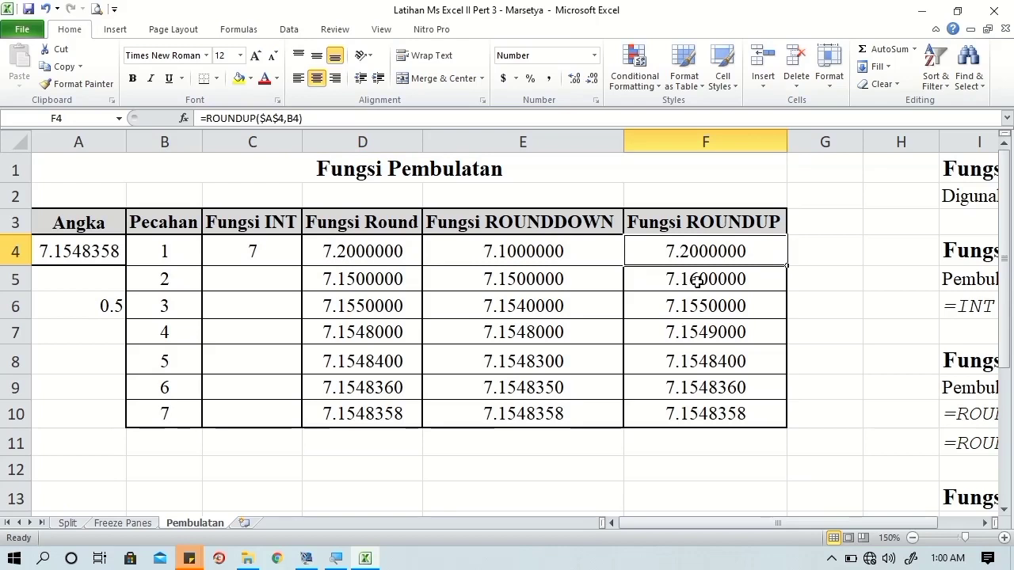
left_click(697, 279)
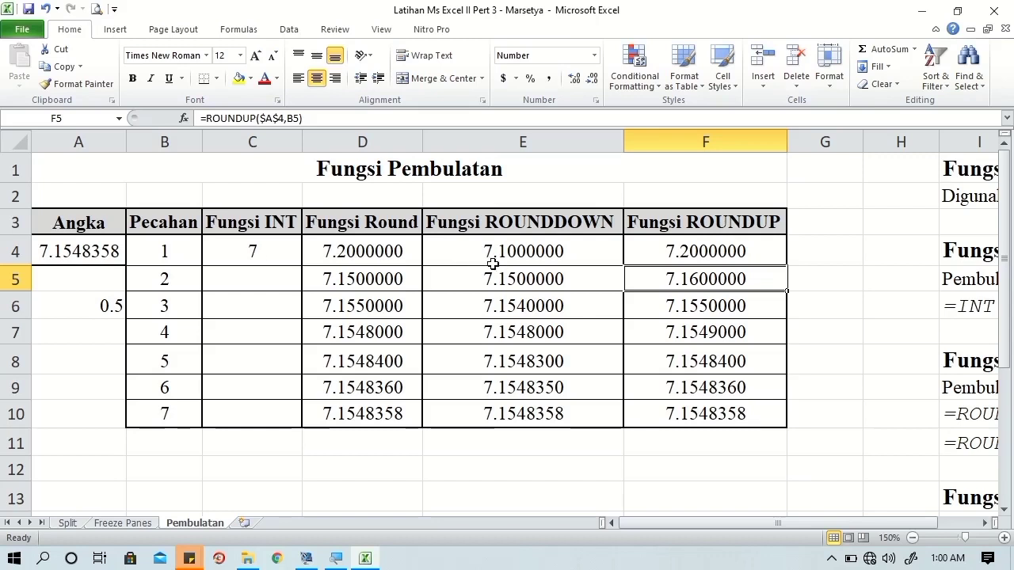
left_click(378, 281)
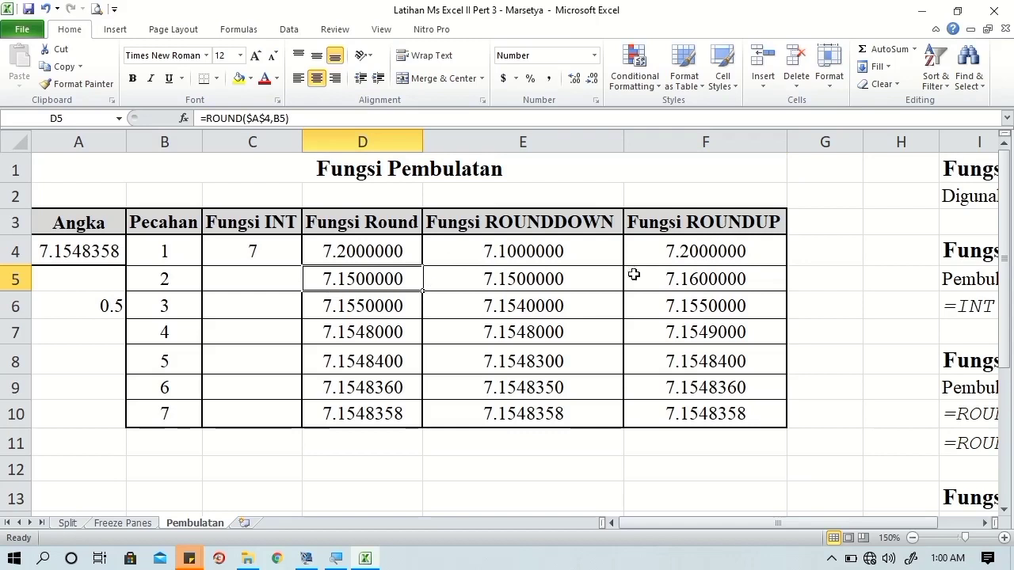
left_click(656, 285)
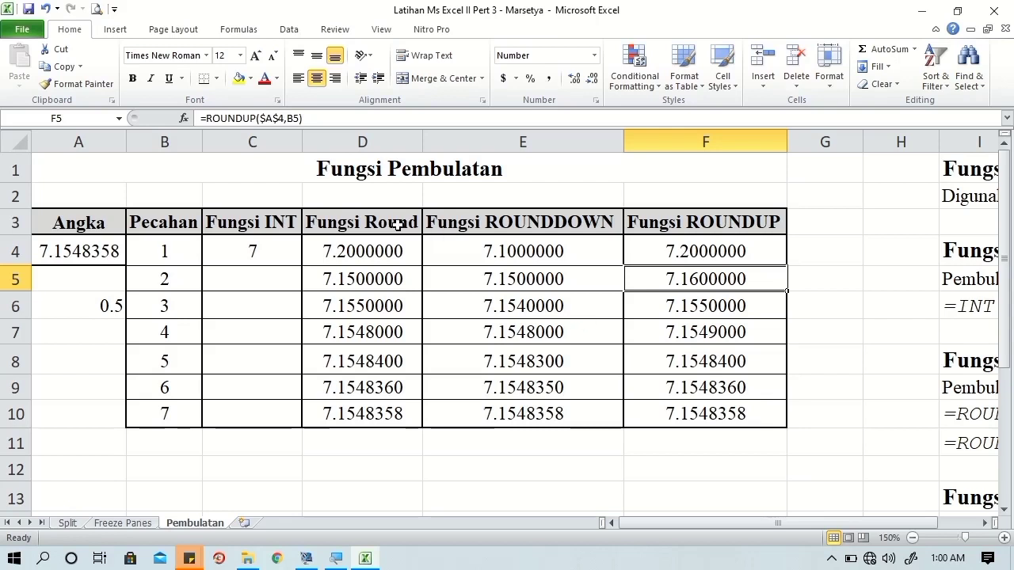
left_click(344, 227)
left_click(321, 252)
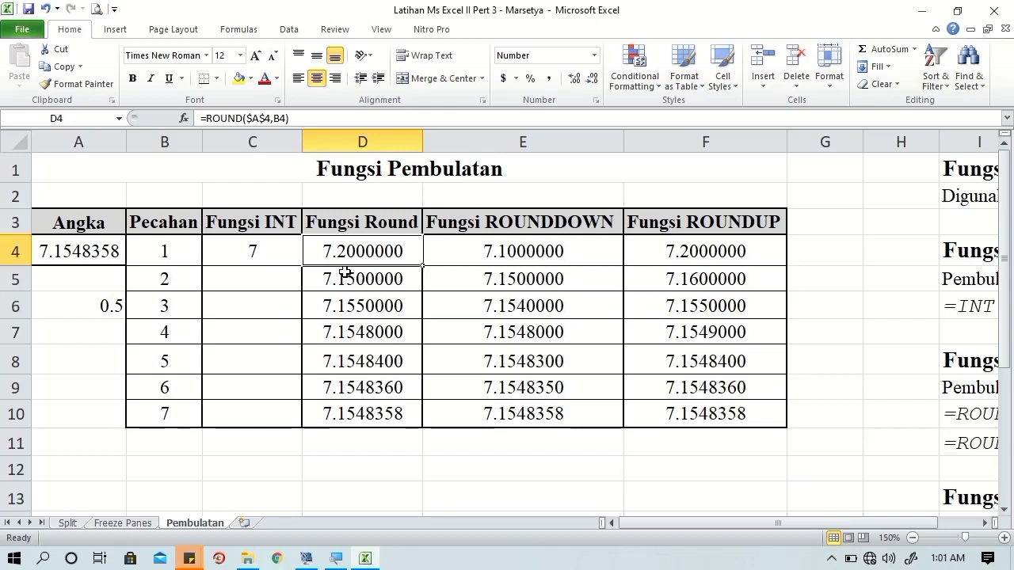
left_click(361, 228)
left_click(477, 221)
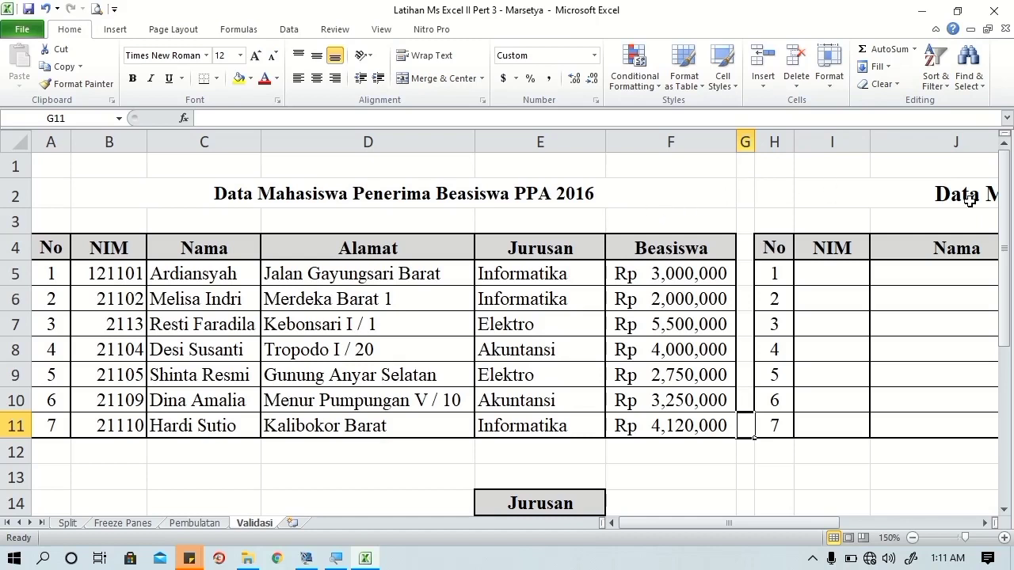
Read the Ketentuan validasi data rules below the table, then select the empty NIM cells I5:I11.
left_click_drag(1005, 198, 985, 366)
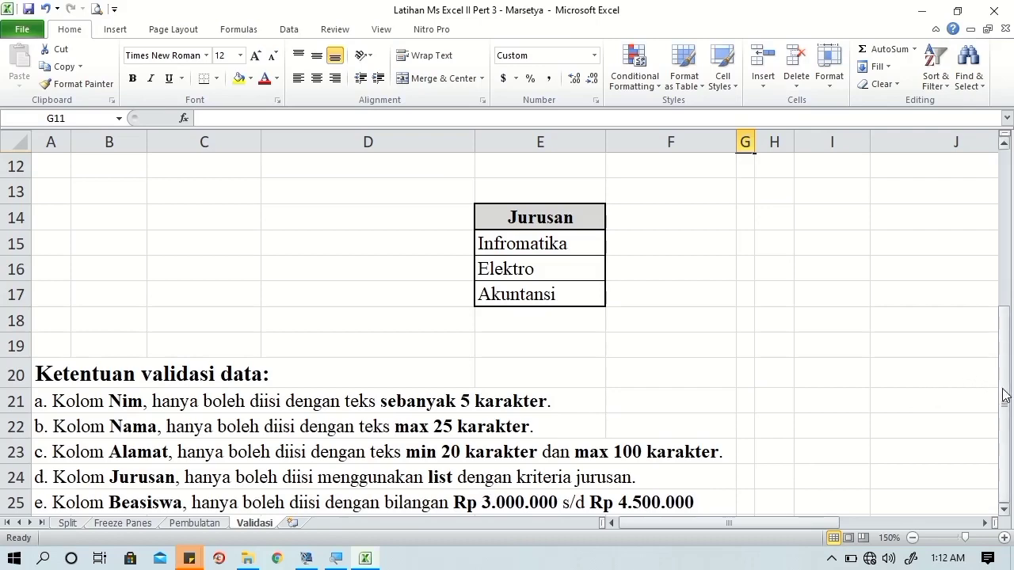
left_click_drag(1005, 388, 1009, 244)
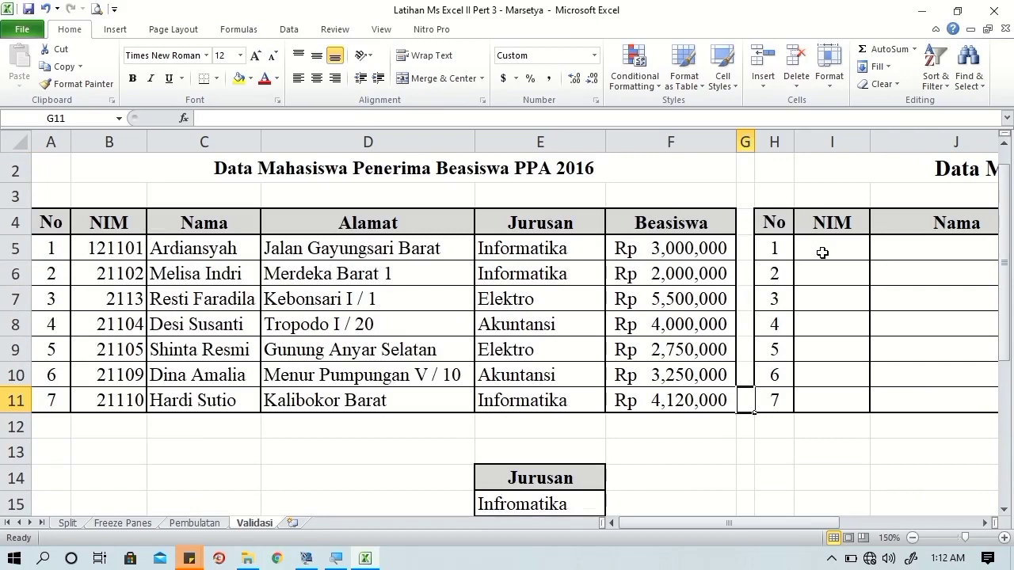
left_click_drag(823, 253, 815, 395)
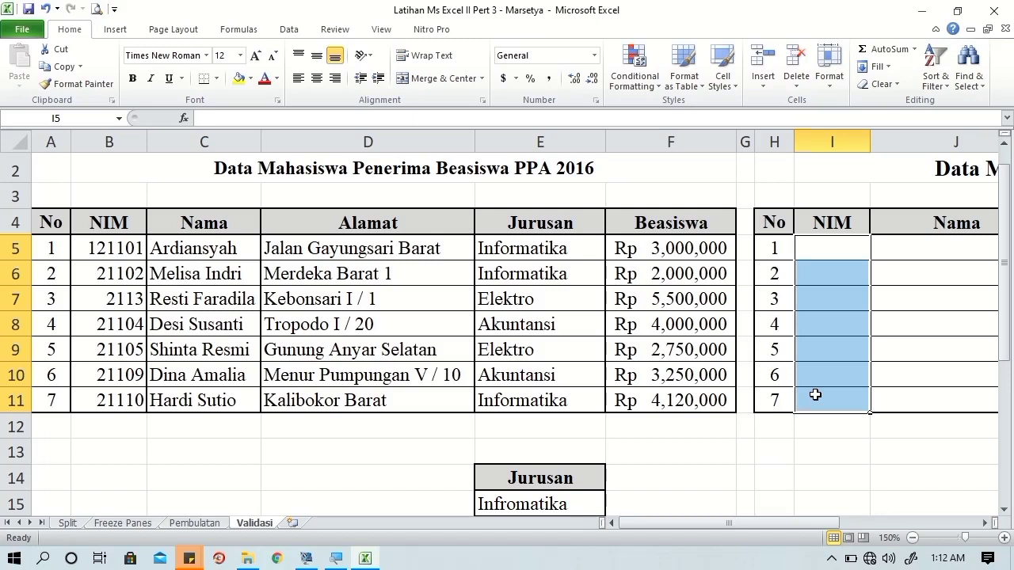
Set the NIM cells' validation to allow Text length equal to 5 characters.
left_click(300, 35)
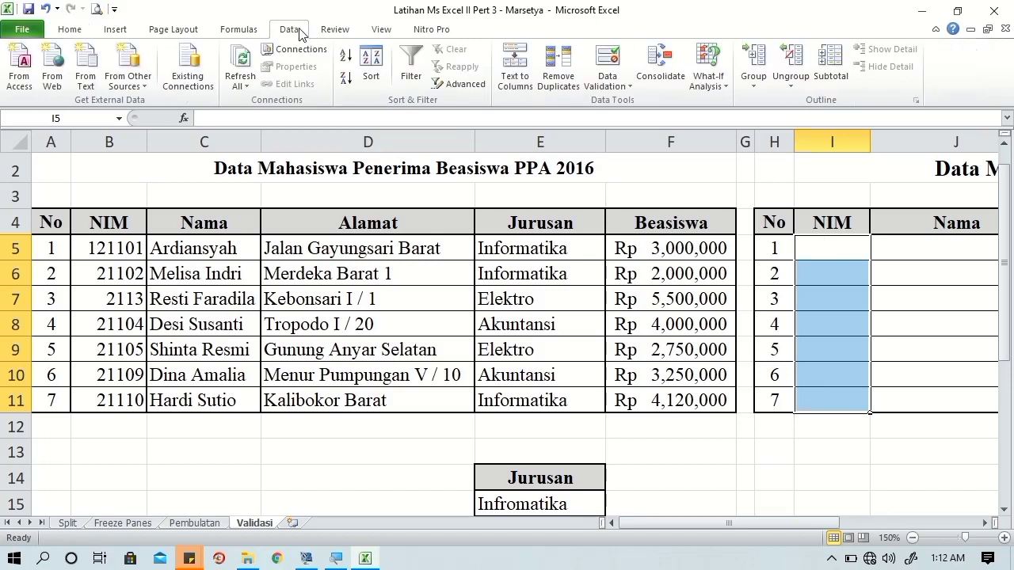
left_click(602, 64)
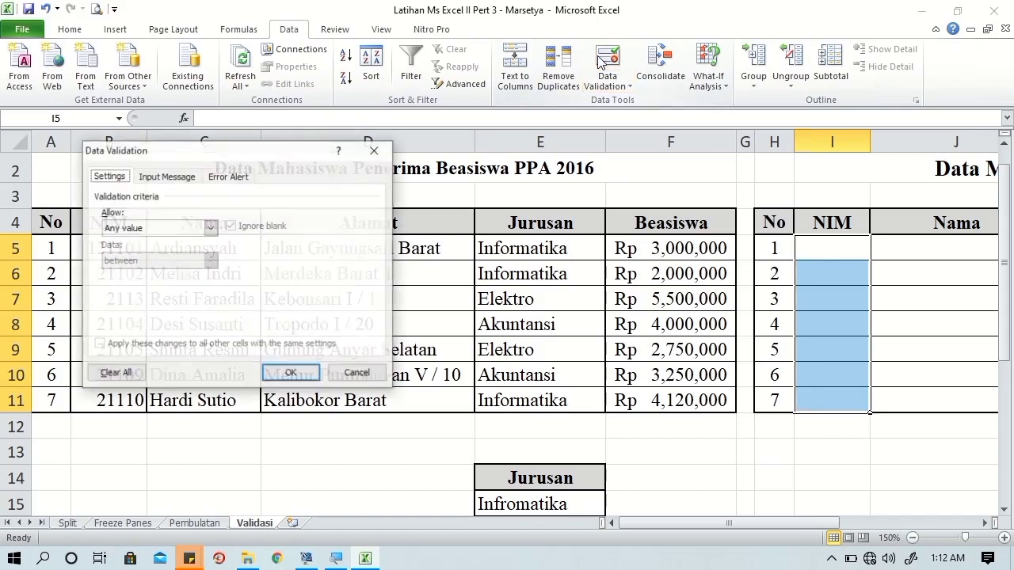
left_click(154, 231)
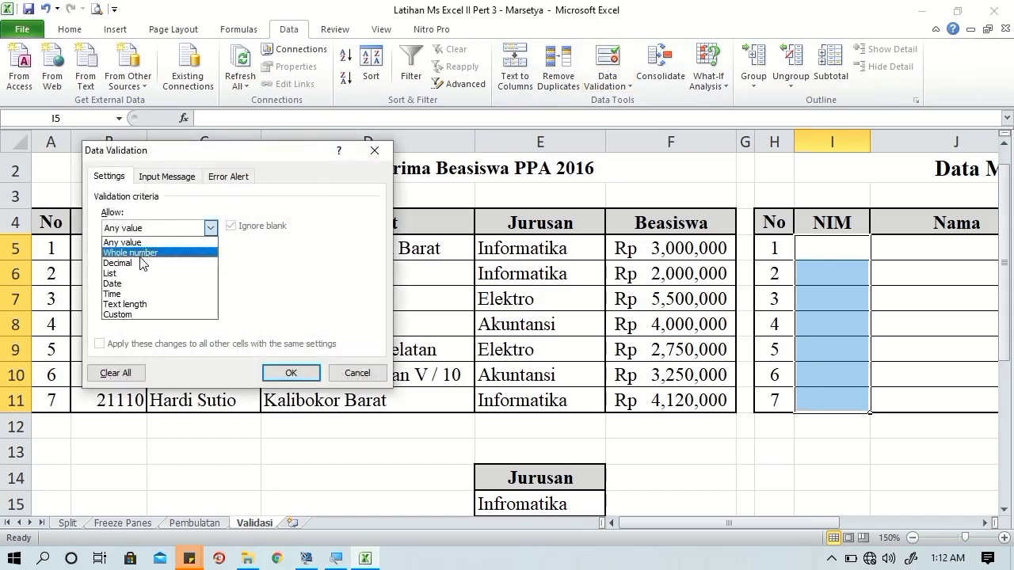
left_click(129, 305)
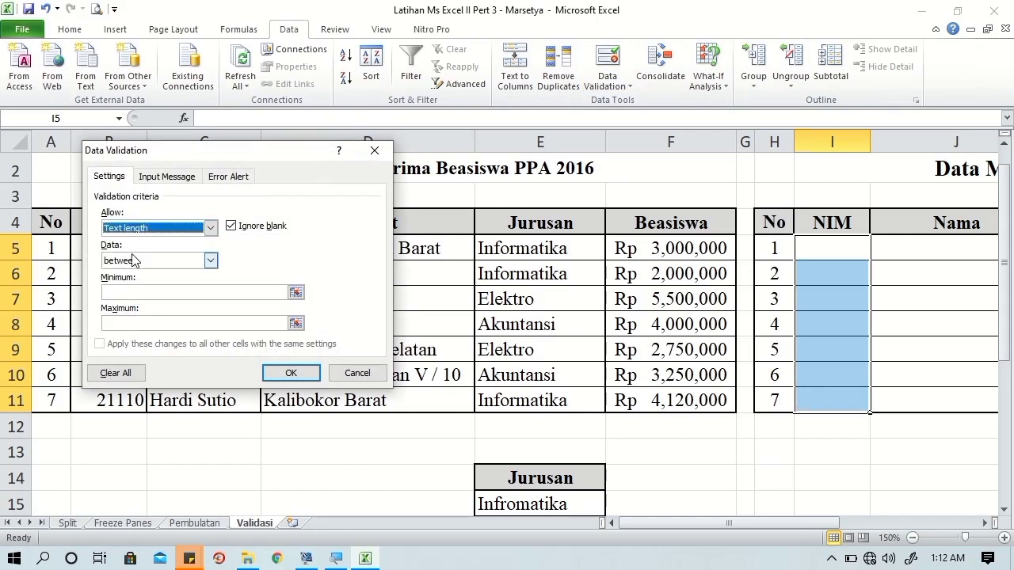
left_click(133, 262)
left_click(129, 295)
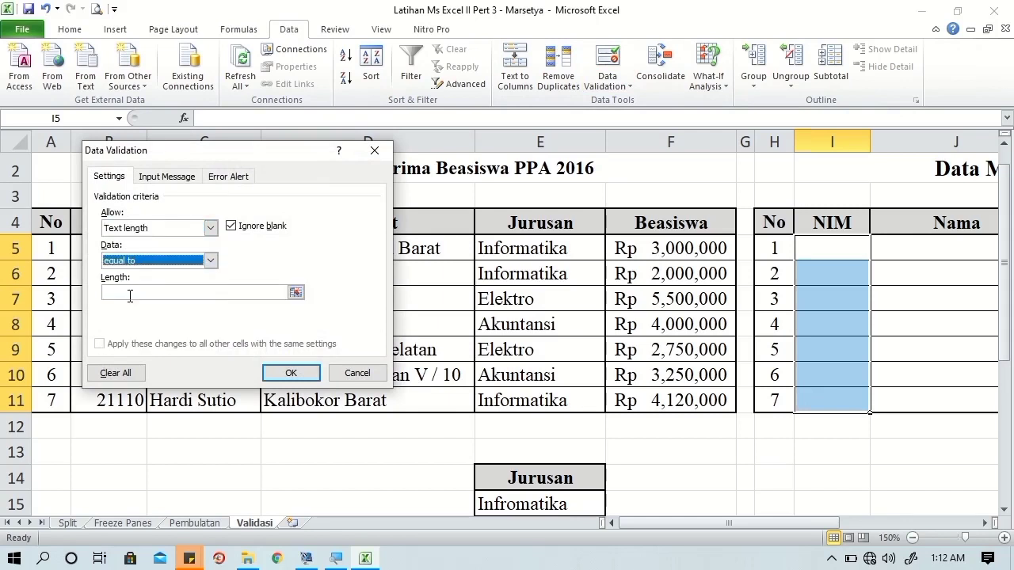
left_click(130, 295)
type("5")
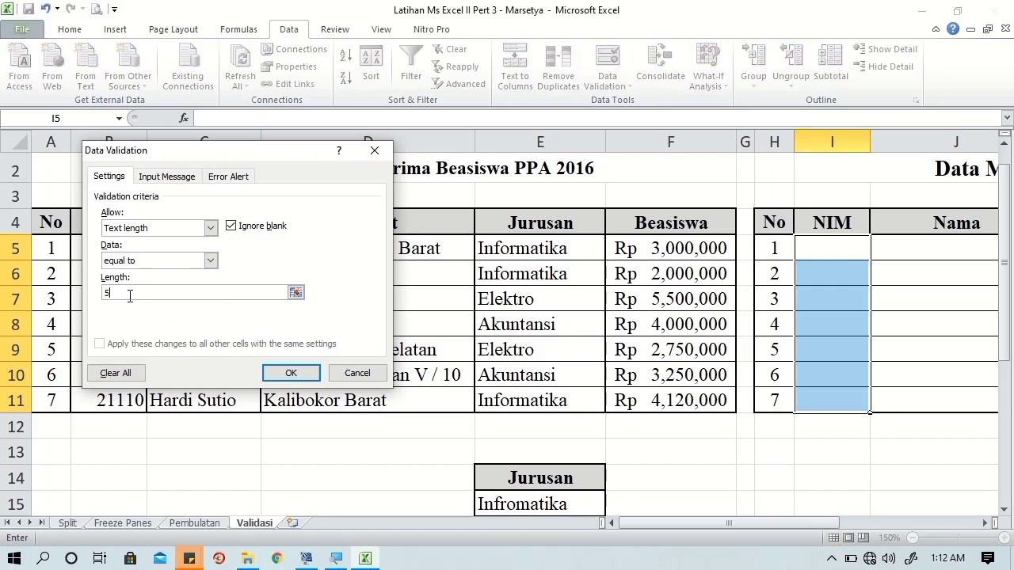
left_click(166, 177)
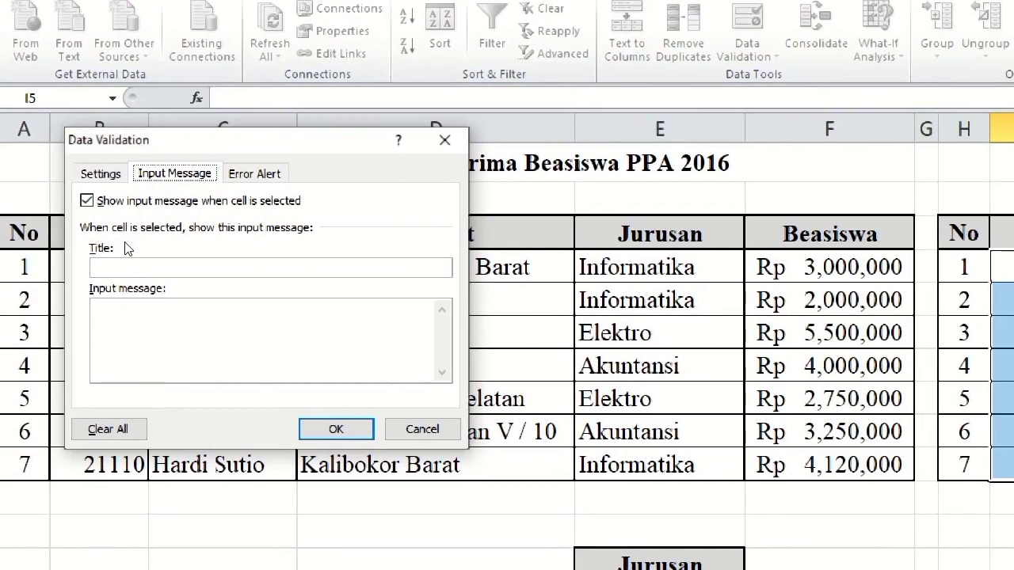
Enter the input message title 'Petunjuk Pengisian NIM' with text 'Pengisian NIM harus 5 karakter'.
left_click(126, 247)
type("Petunjuk p")
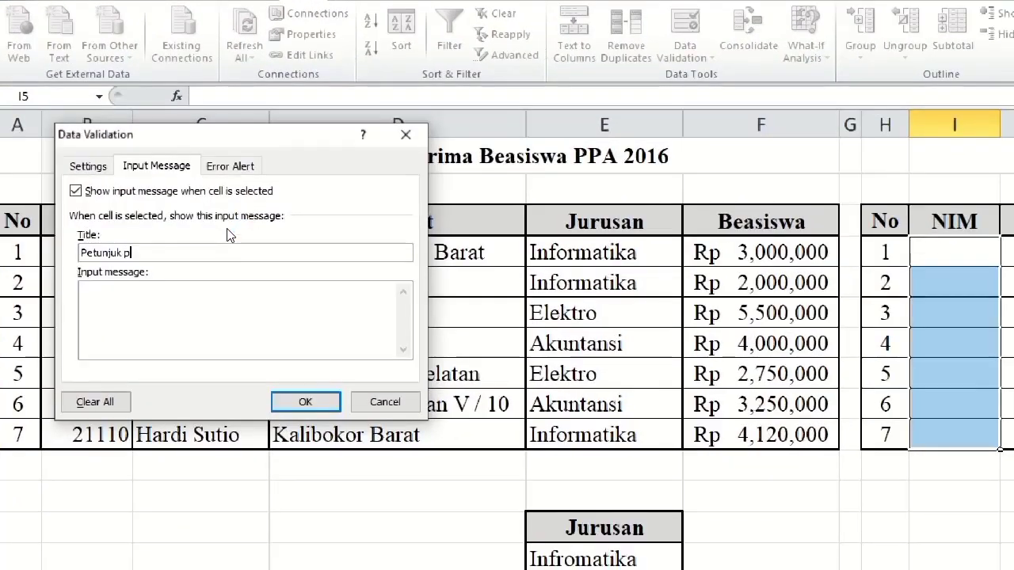
type("e")
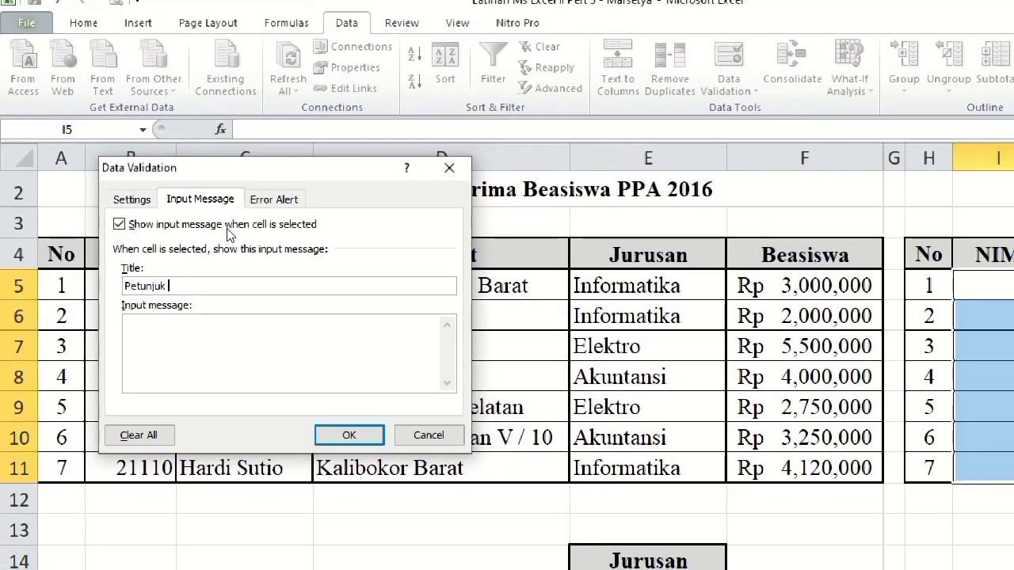
type("engisian NIM")
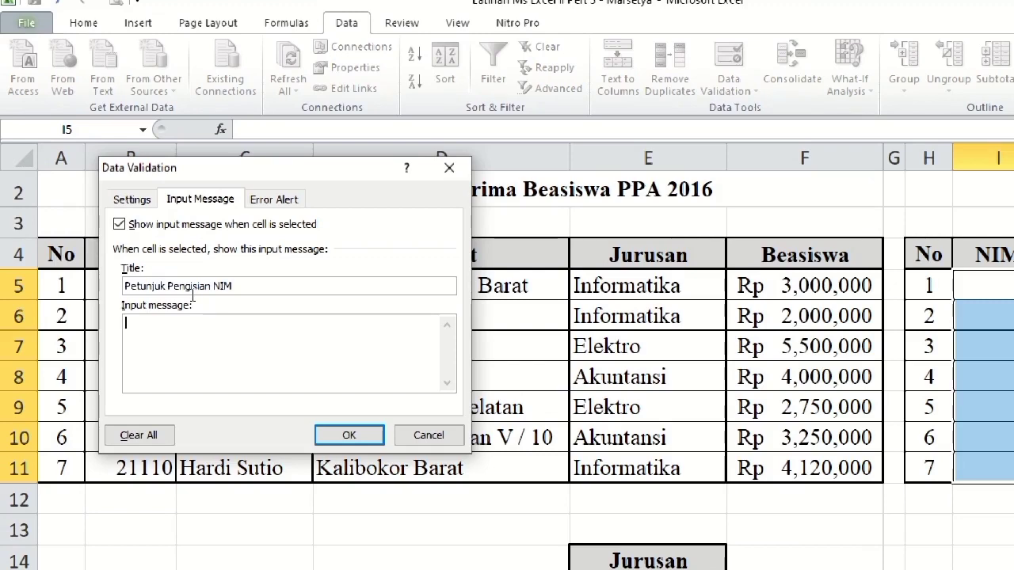
type("Pengisian NIM harus 5 k")
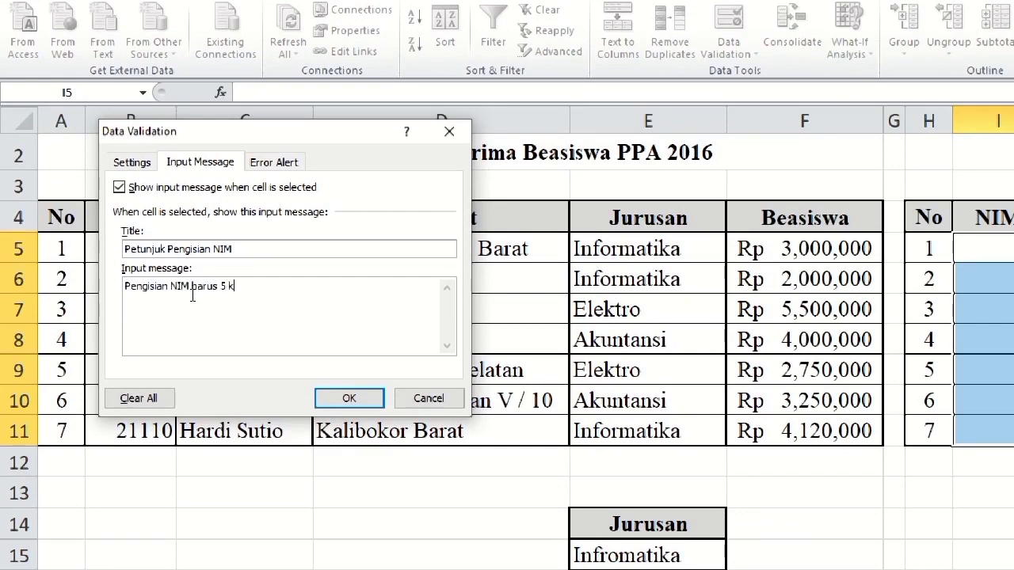
type("akter")
left_click(274, 162)
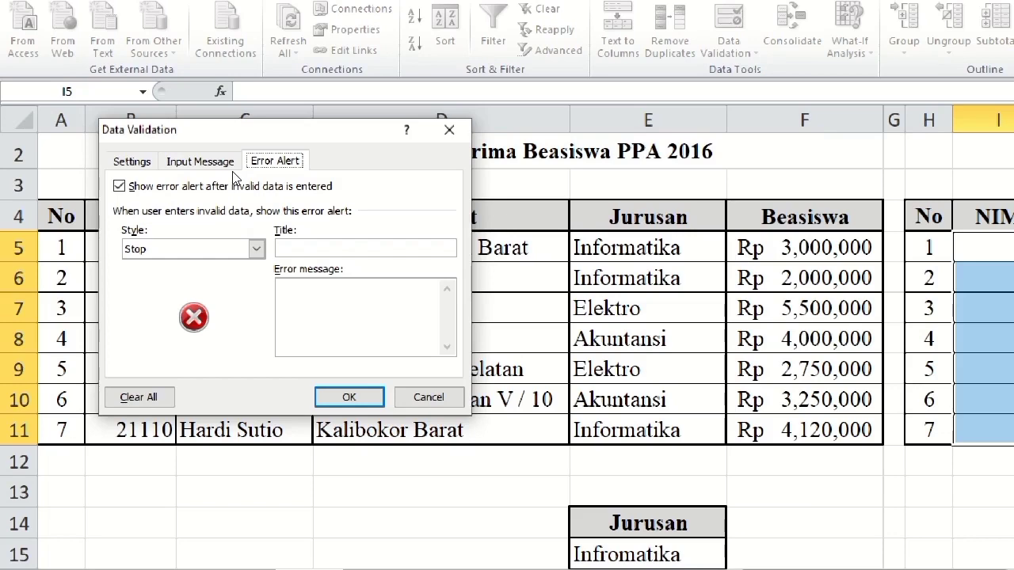
Set the error alert title 'Salah!' and message 'NIM harus 5 karakter', then apply the rule.
key("alt+t")
type("Sal")
type("ah!")
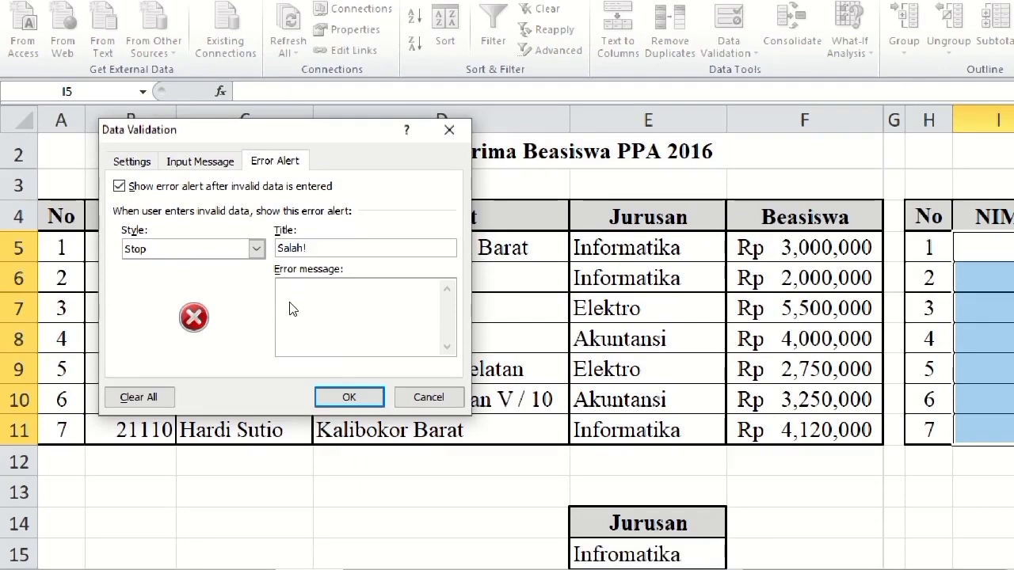
left_click(291, 303)
type("NIM harus")
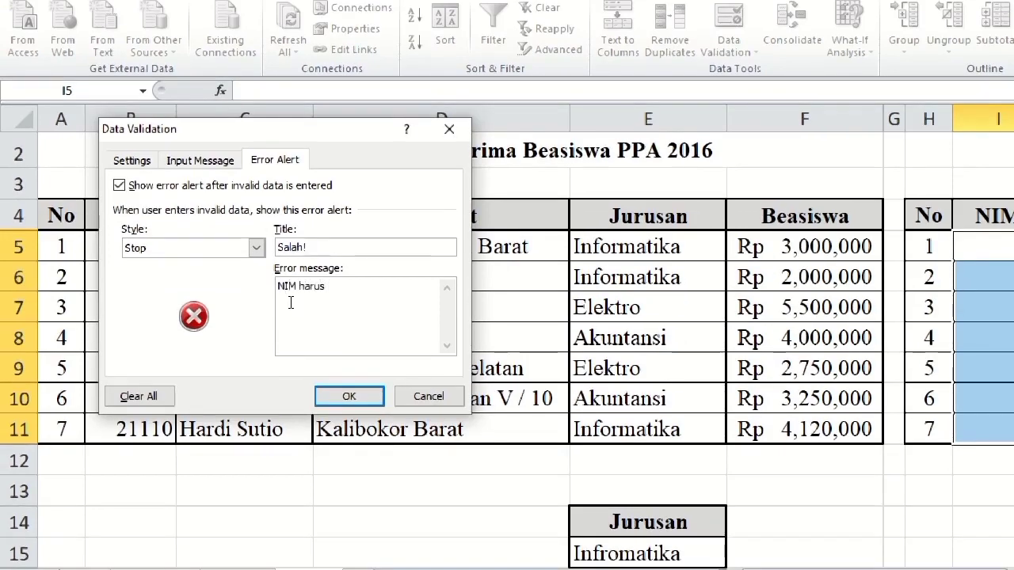
type("ka")
type("ter")
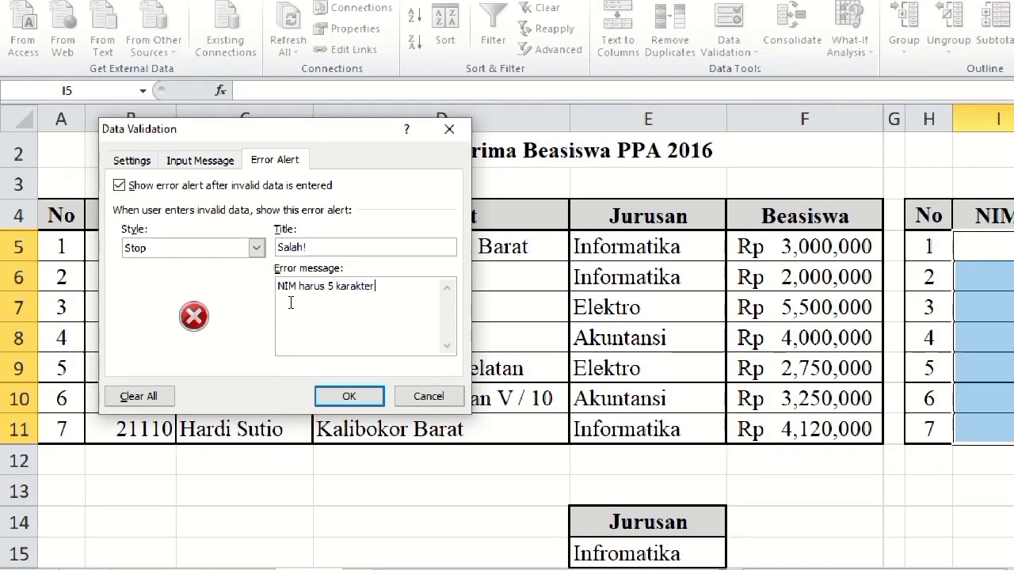
key("Return")
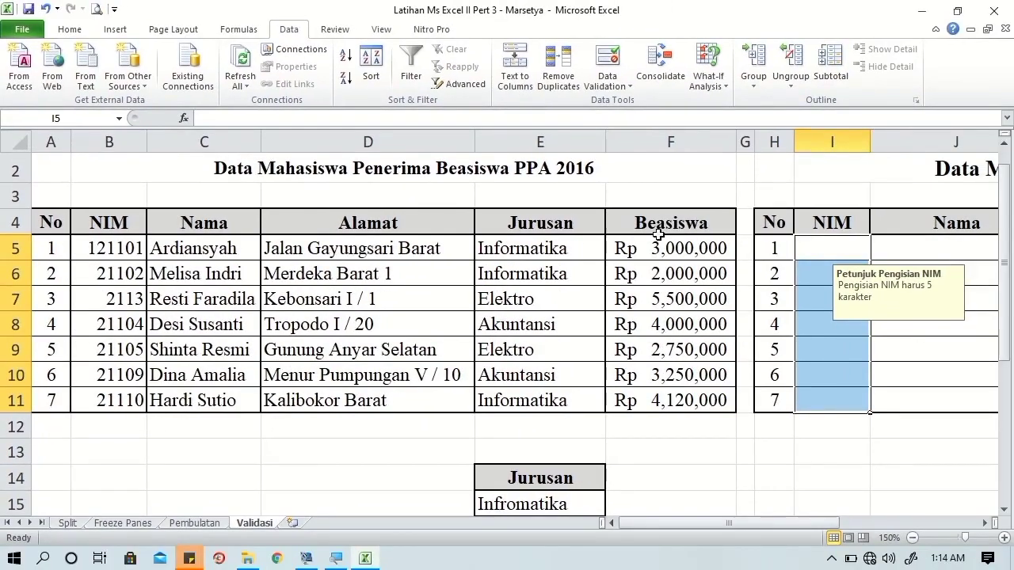
Select several NIM cells to confirm the input message appears.
left_click(806, 269)
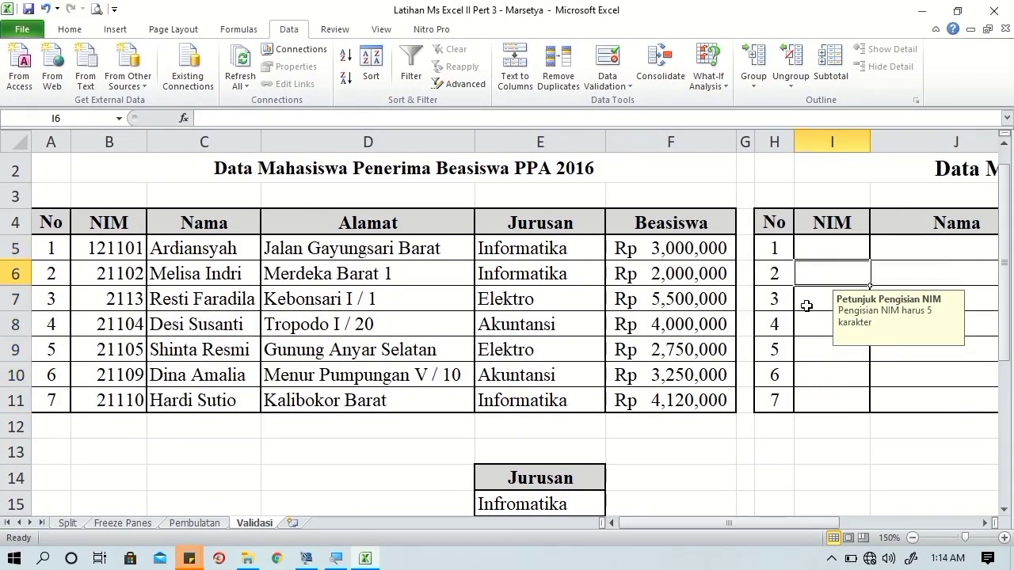
left_click(805, 299)
left_click(807, 321)
left_click(808, 343)
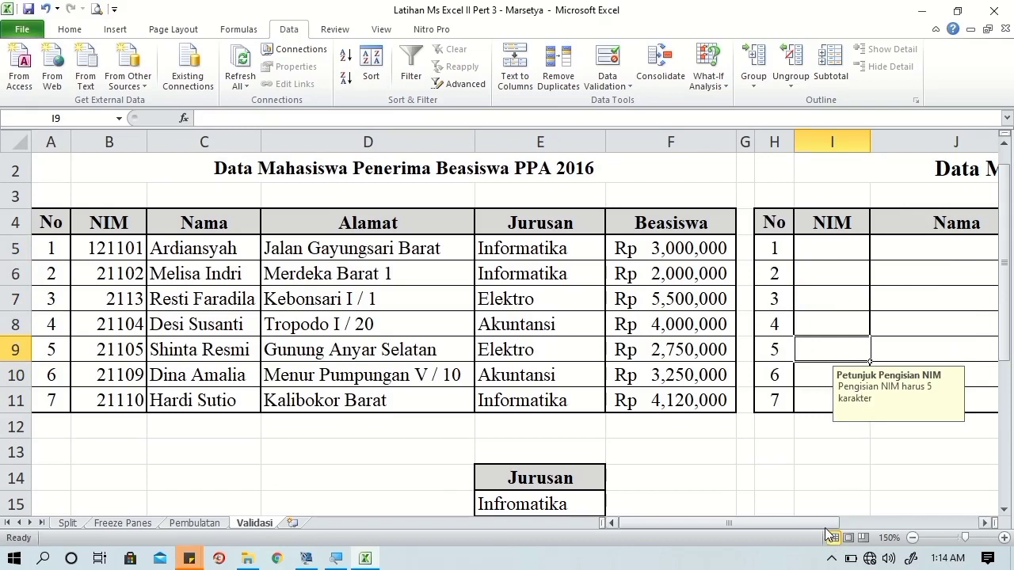
Select the empty Nama cells J5:J11 and open Data Validation for them.
left_click_drag(816, 525, 871, 529)
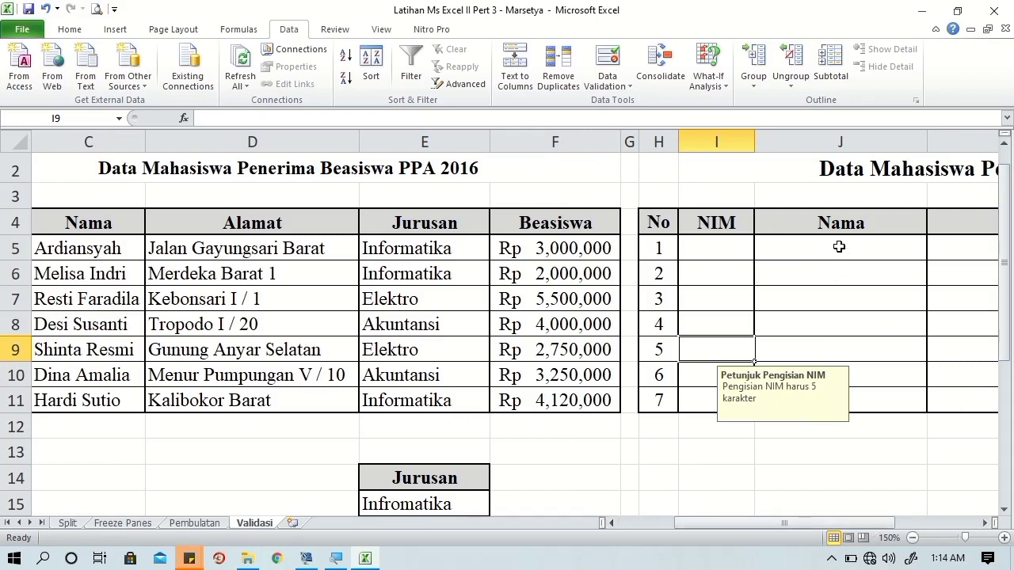
left_click_drag(837, 245, 857, 397)
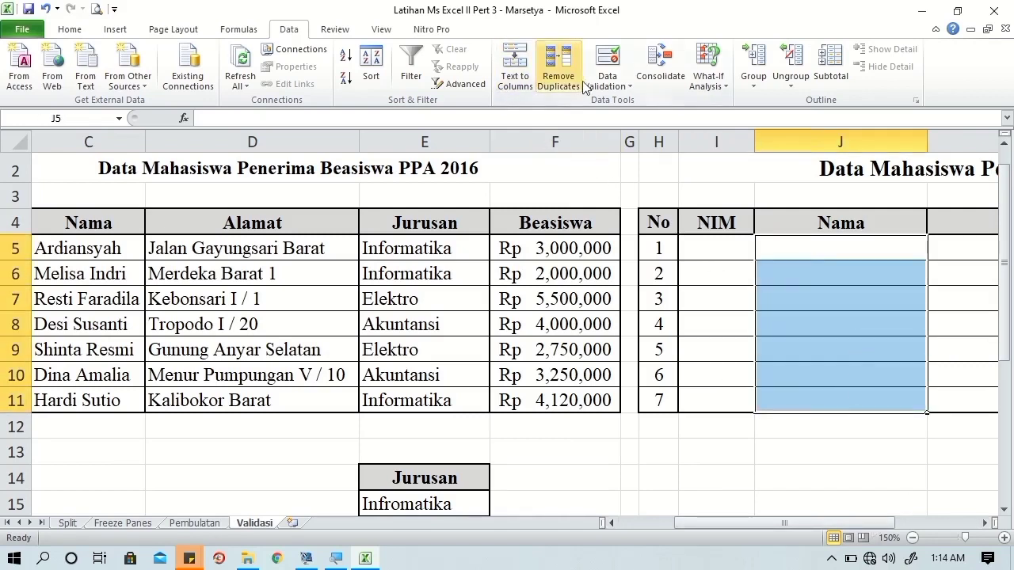
left_click(614, 69)
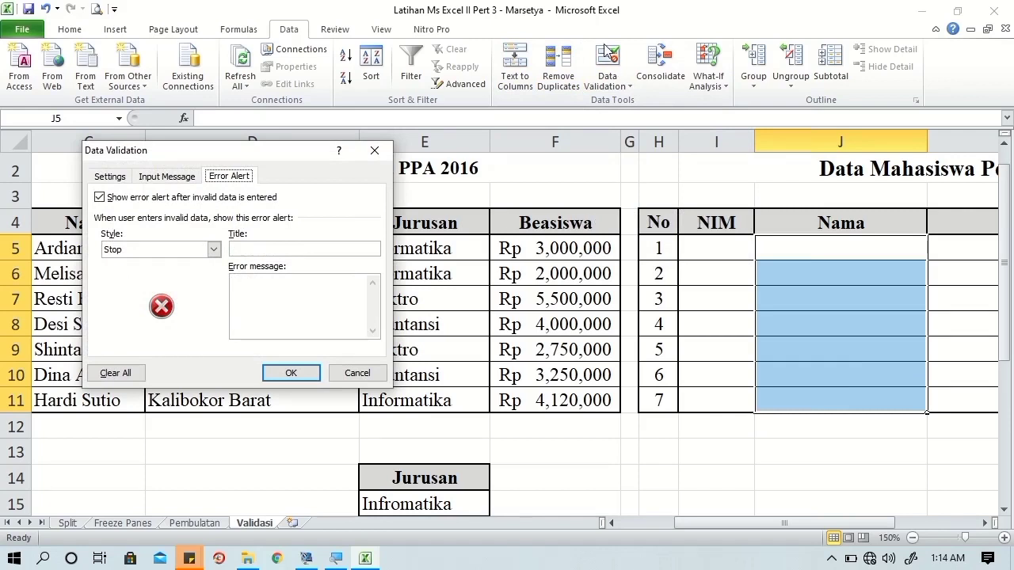
Restrict the Nama cells to Text length less than or equal to the maximum of 25 characters.
left_click(111, 178)
left_click(148, 228)
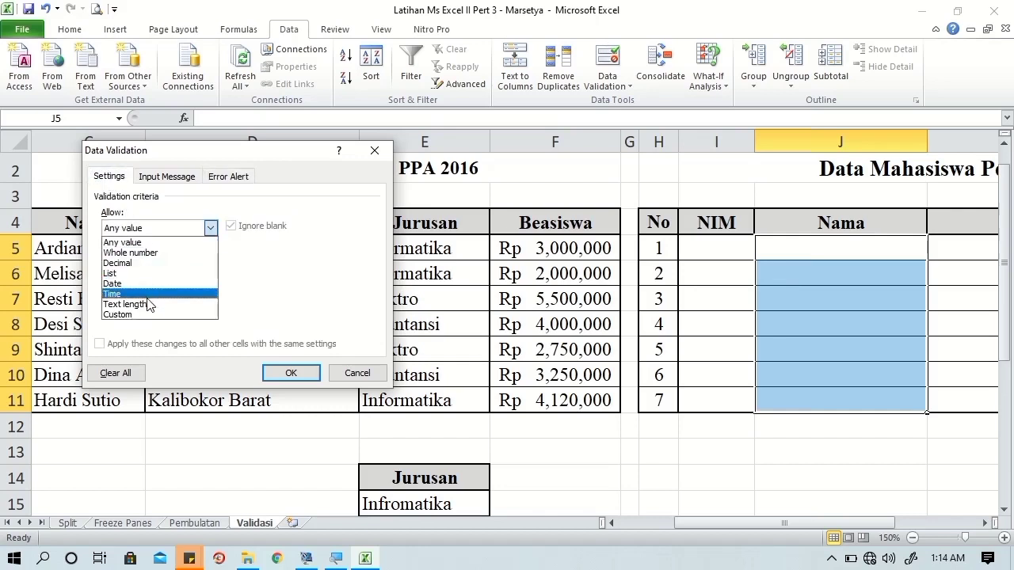
left_click(148, 304)
left_click(164, 262)
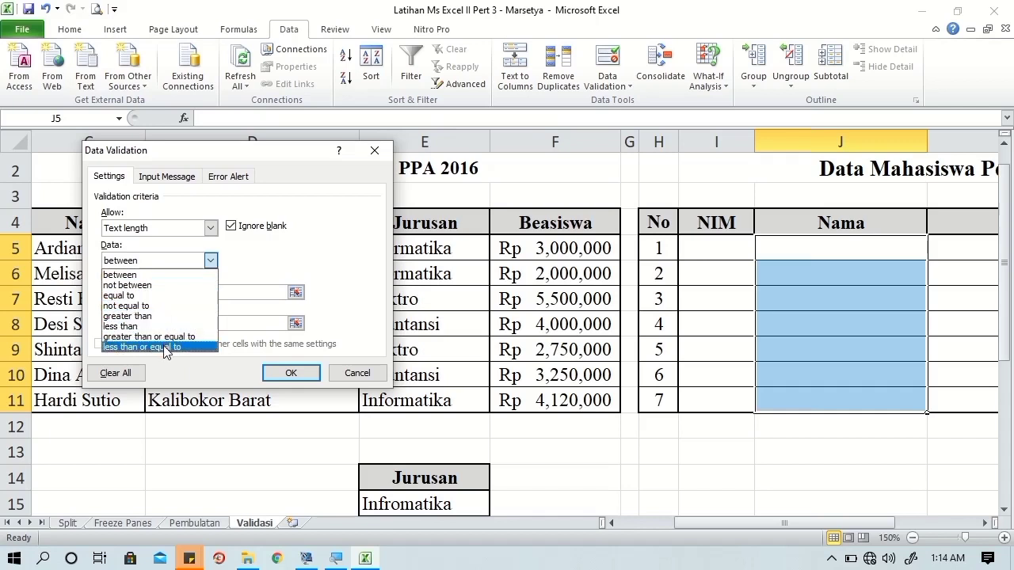
left_click(164, 347)
left_click(156, 292)
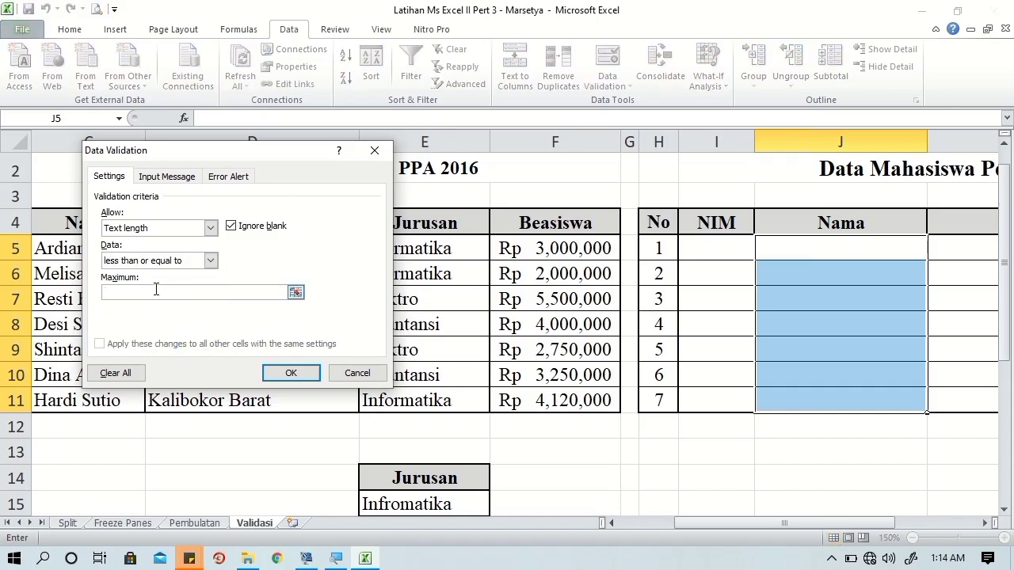
type("20")
left_click(170, 177)
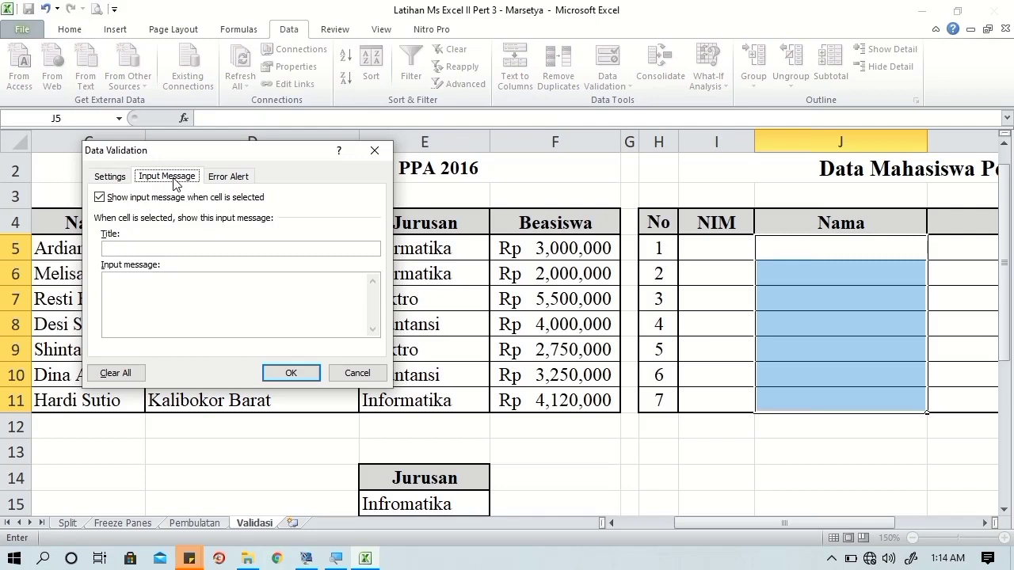
Set the input message title 'Petunjuk Pengisian Nama' with text 'Pengisian Nama maksimal 25 karakter'.
left_click(148, 249)
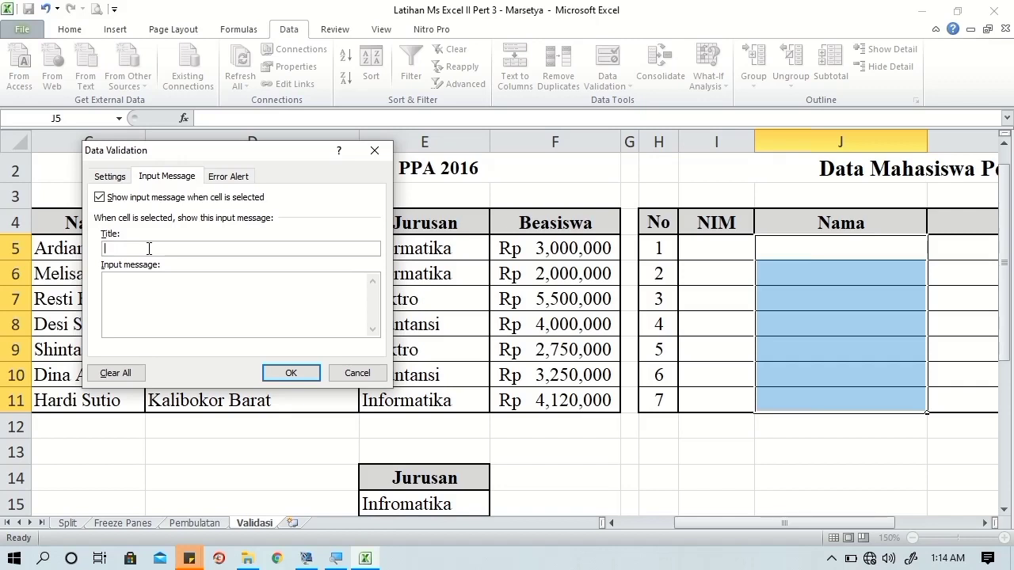
type("P")
type("etunjuk ")
type("Pengisian ")
type("Nama")
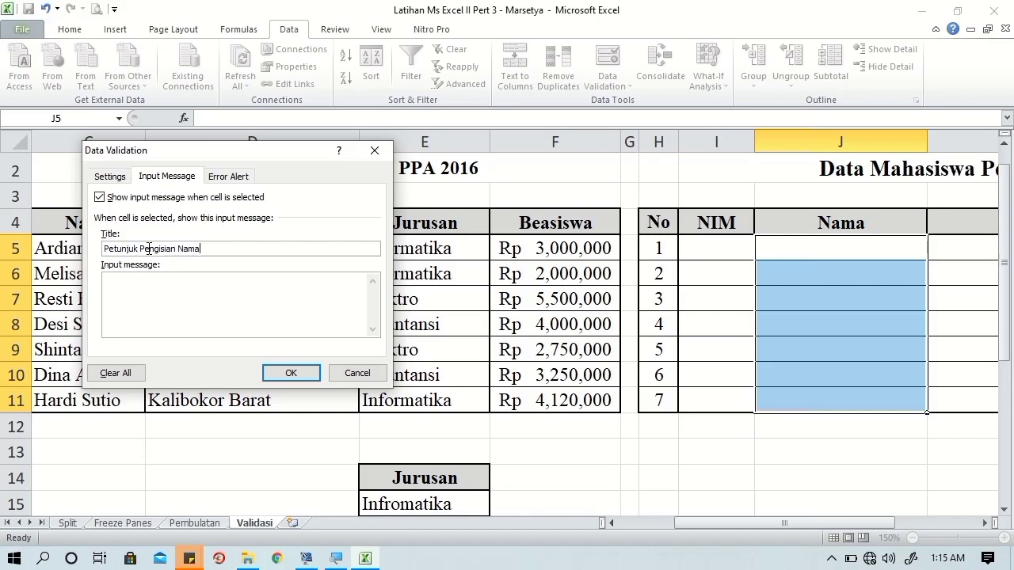
left_click(204, 280)
type("Pengisia")
type("n")
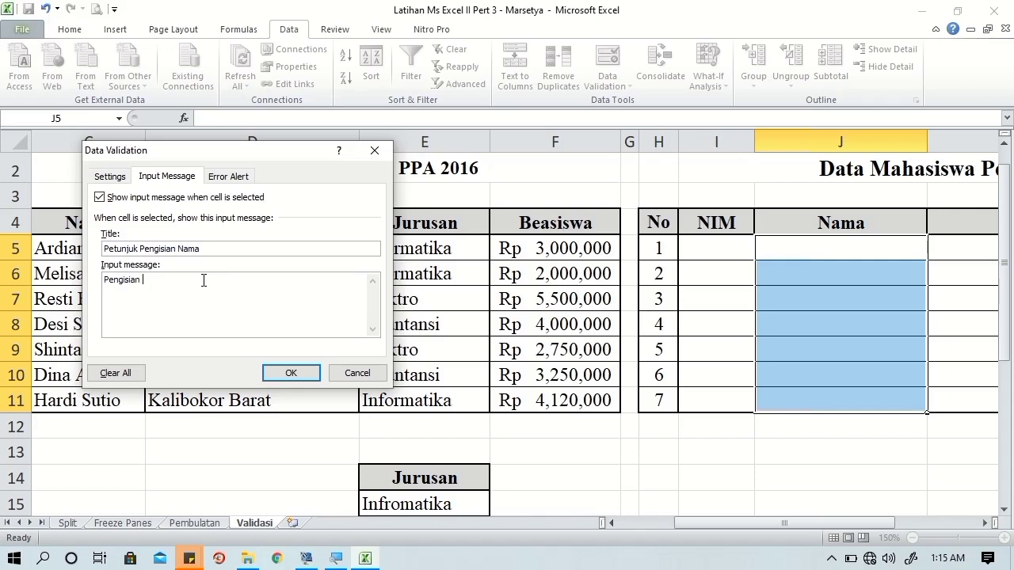
type("Nama")
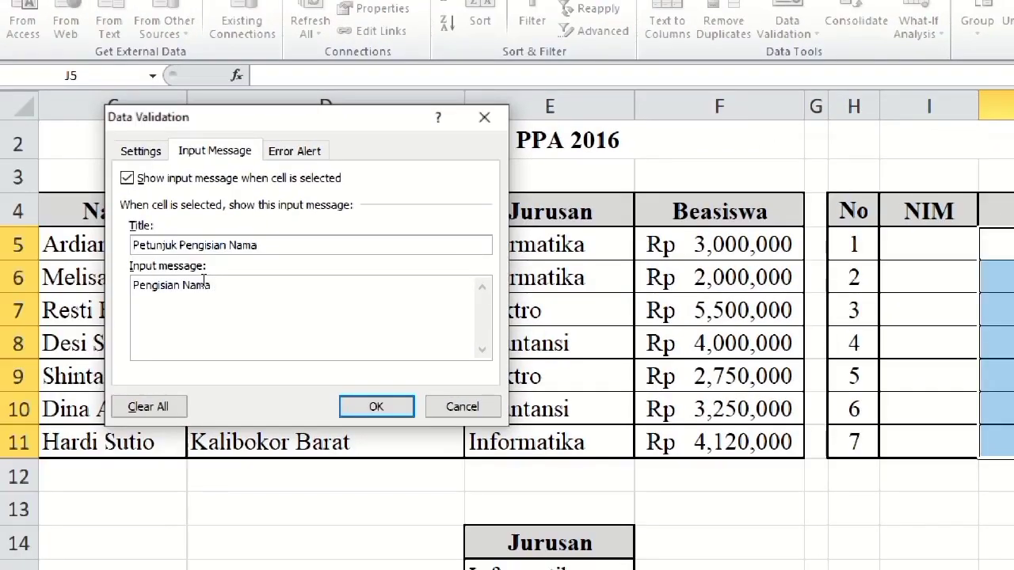
type(" ma")
key("BackSpace")
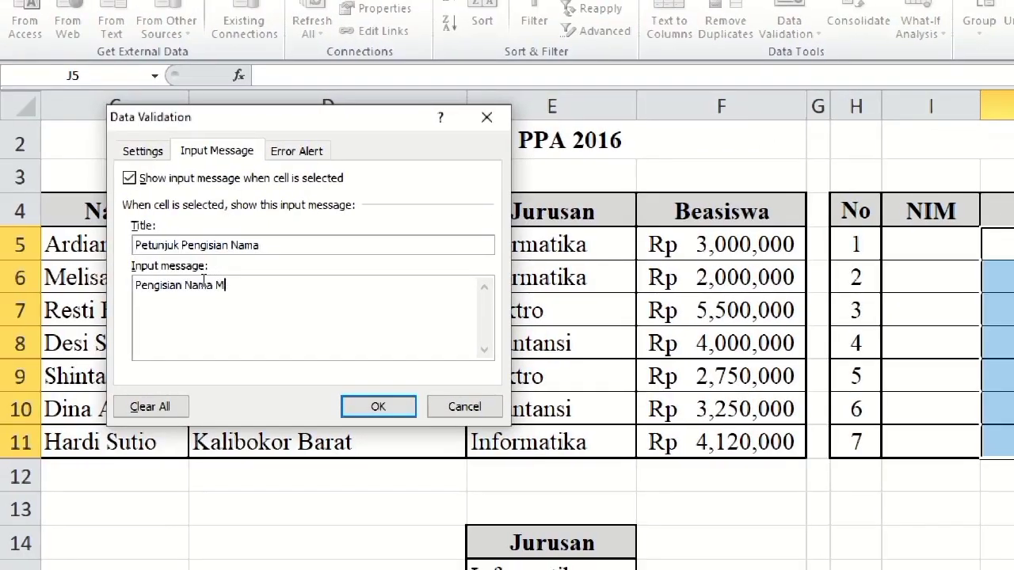
type("aksi")
type("mal 2")
type("5")
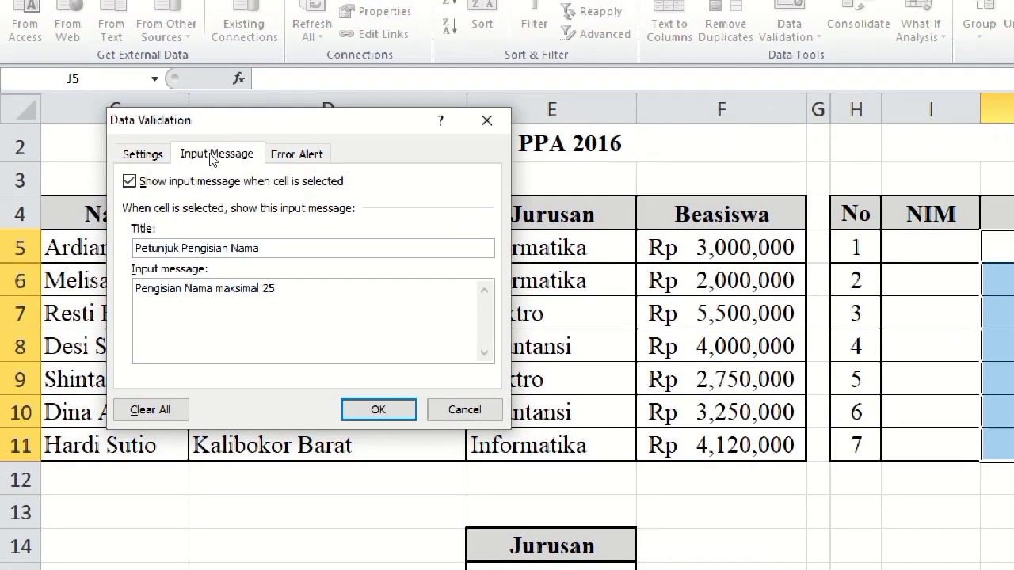
type(" karak")
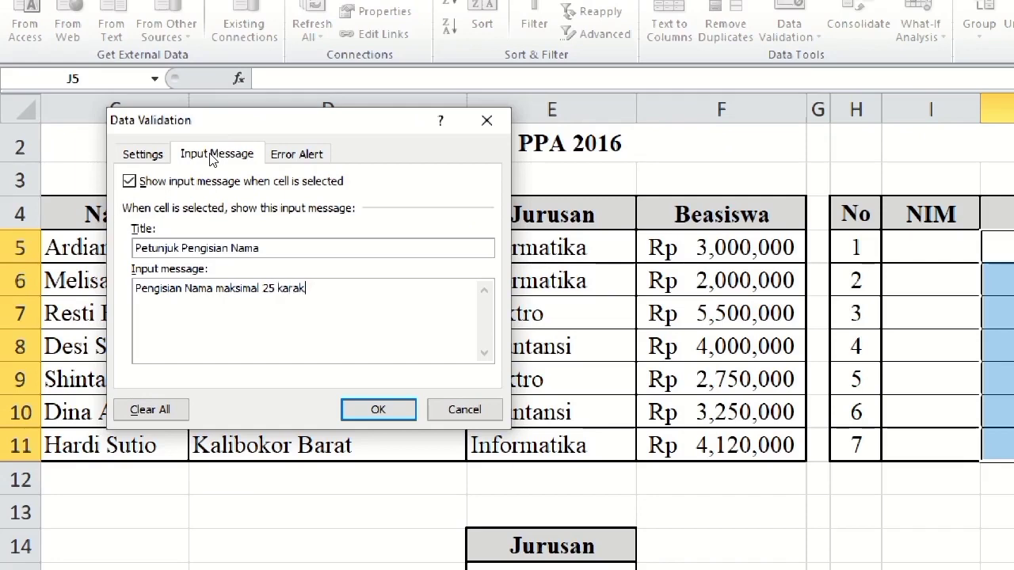
type("ter")
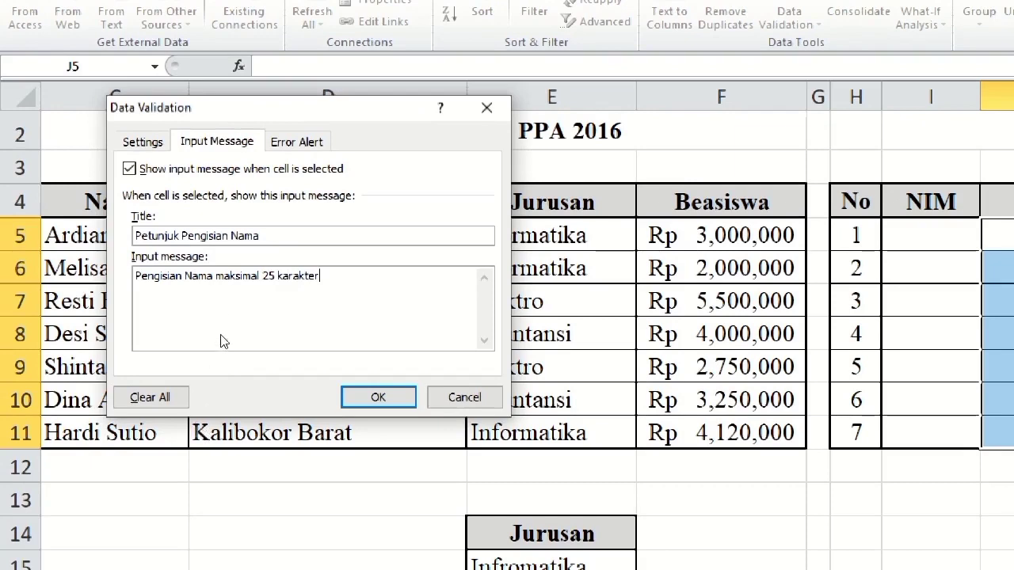
Add a 'Salah!' error alert saying 'Nama yang Anda … melebihi 25 karakter' and apply it.
key("ctrl+Tab")
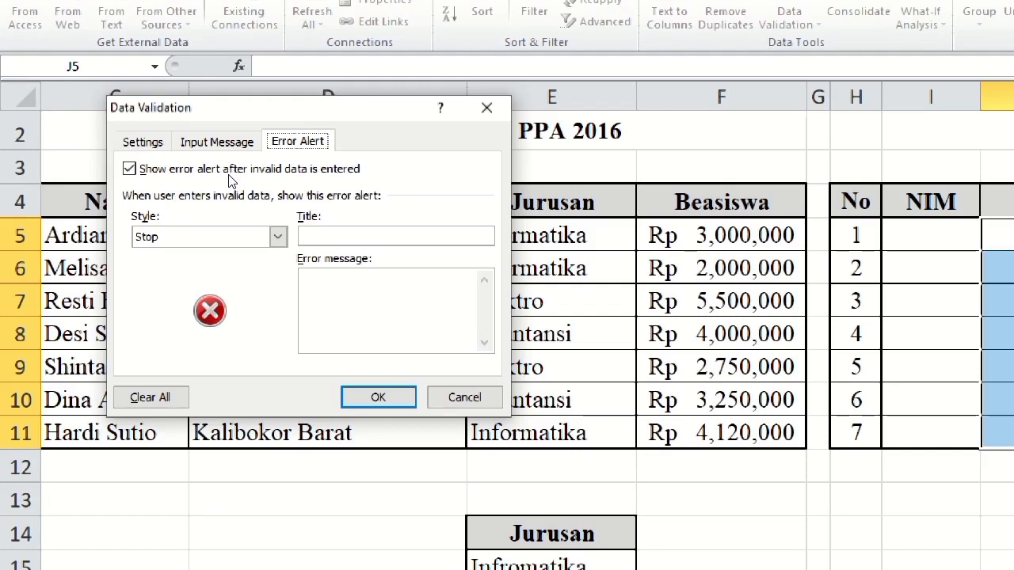
left_click(301, 236)
type("Sal")
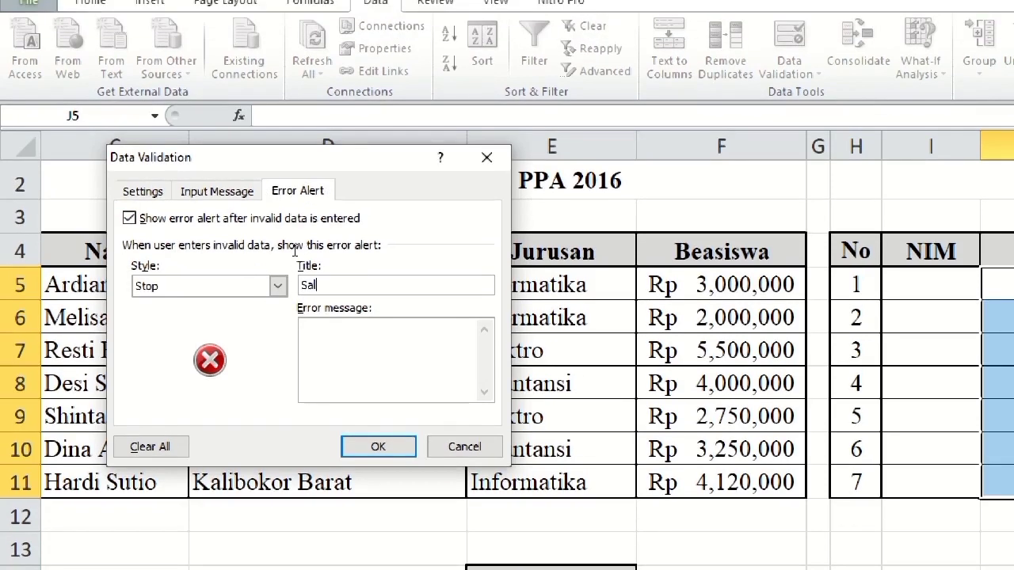
type("ah!")
key("Tab")
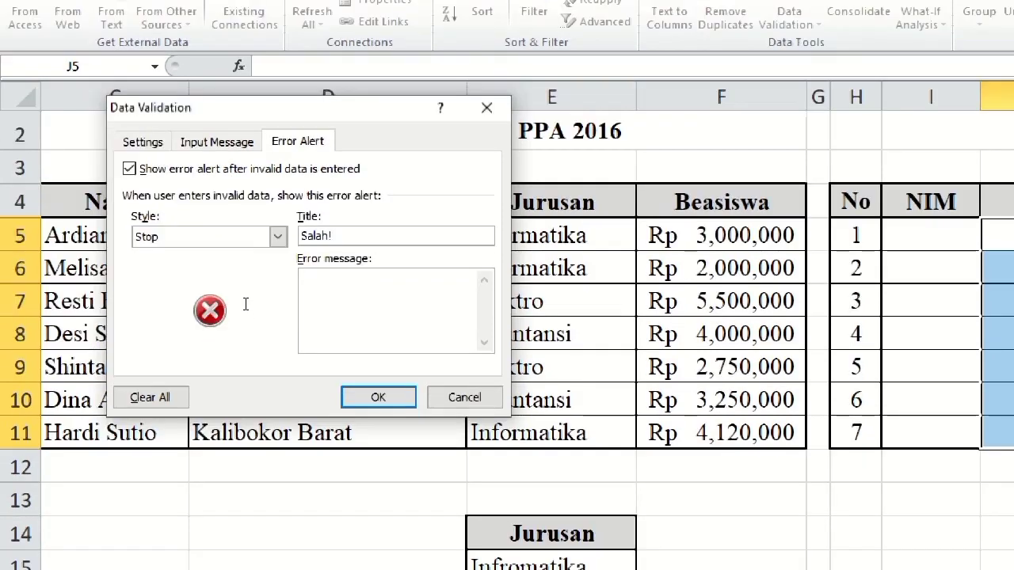
type("Na")
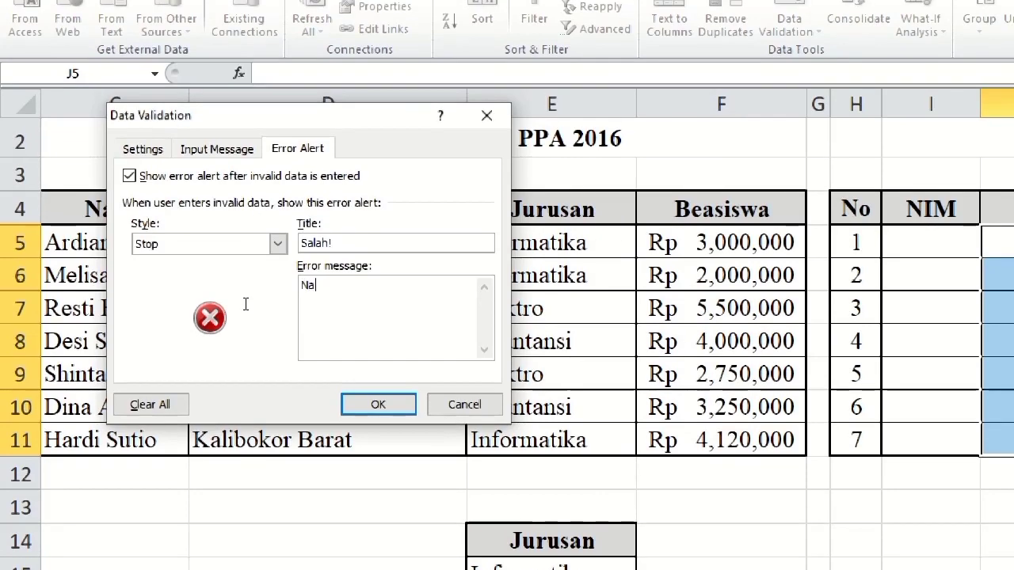
type("ma")
type("mele")
type("bihi")
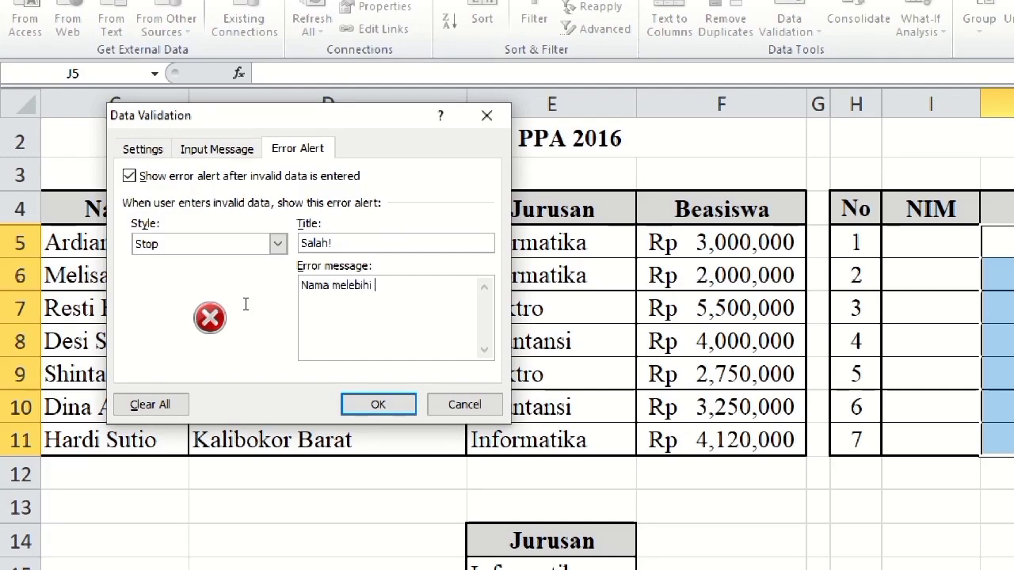
type(" 25 ka")
type("rakter")
left_click(330, 285)
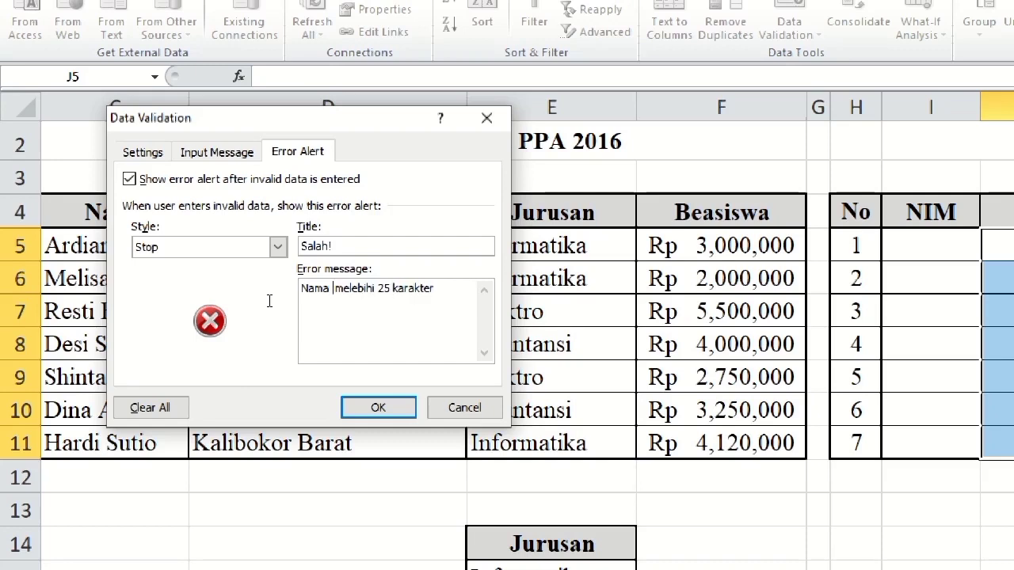
type("yang")
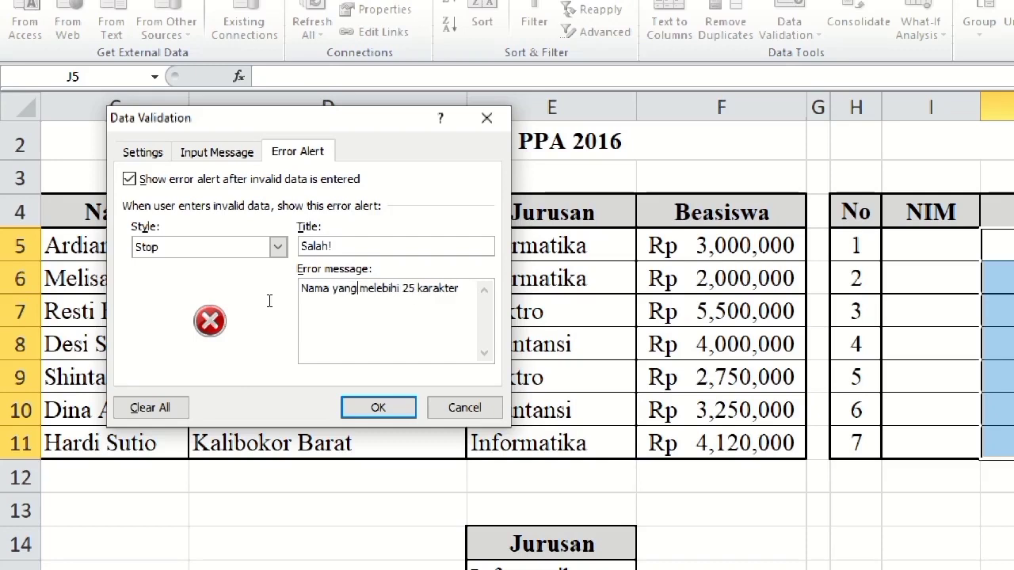
type(" A")
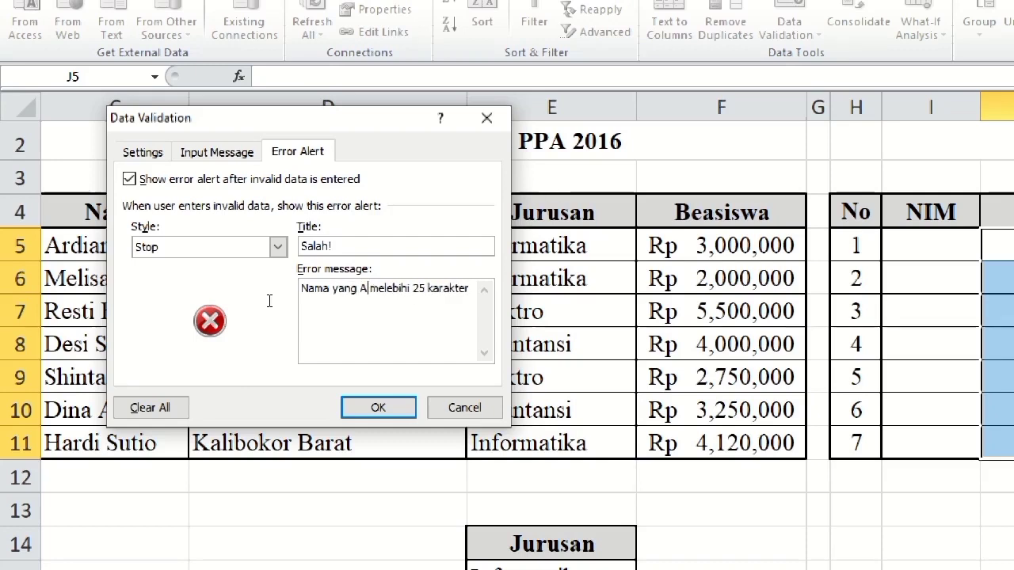
type("nda")
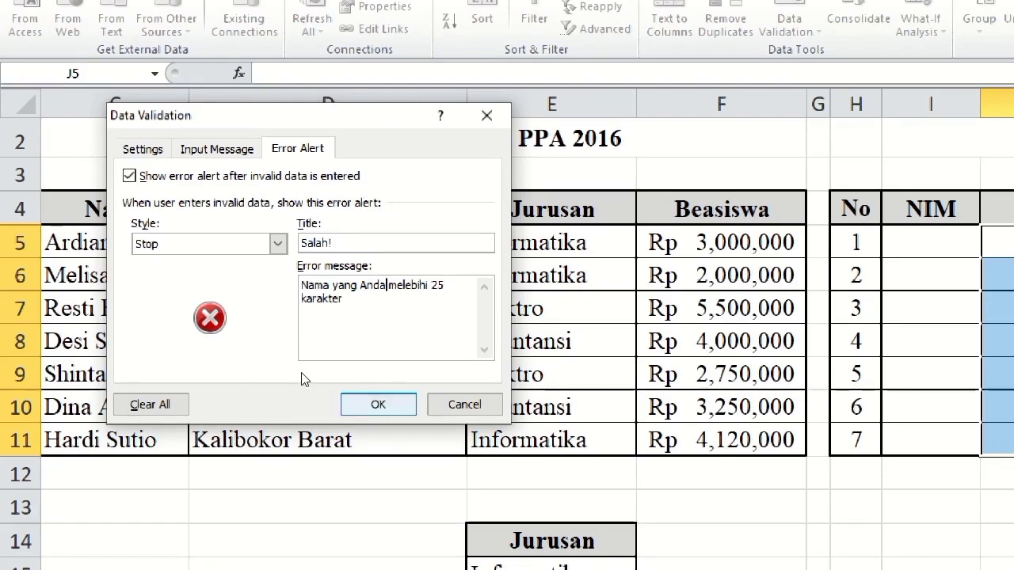
key("Return")
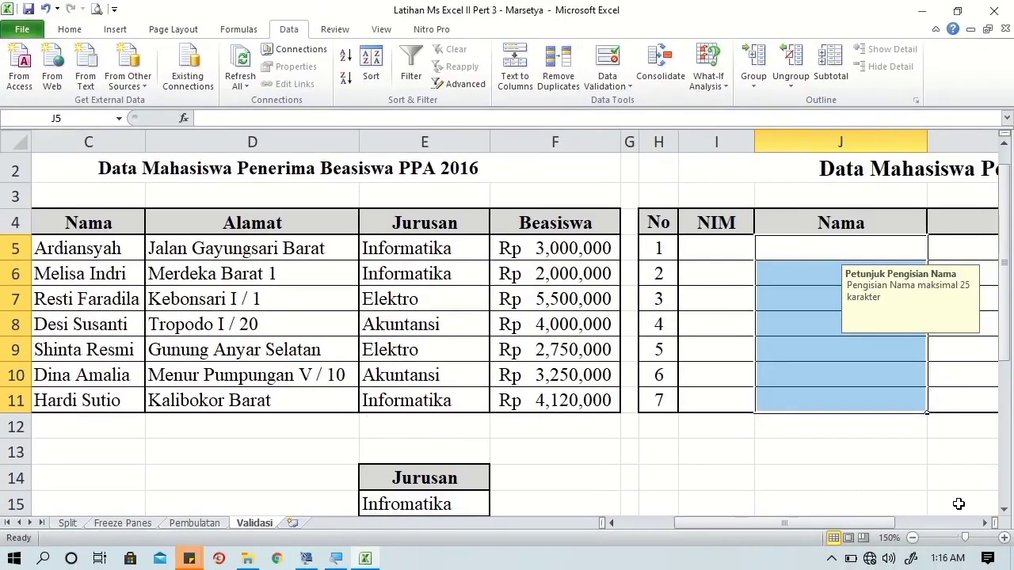
Select the empty Alamat cells in column K and open Data Validation.
left_click(983, 522)
left_click(984, 522)
left_click(983, 522)
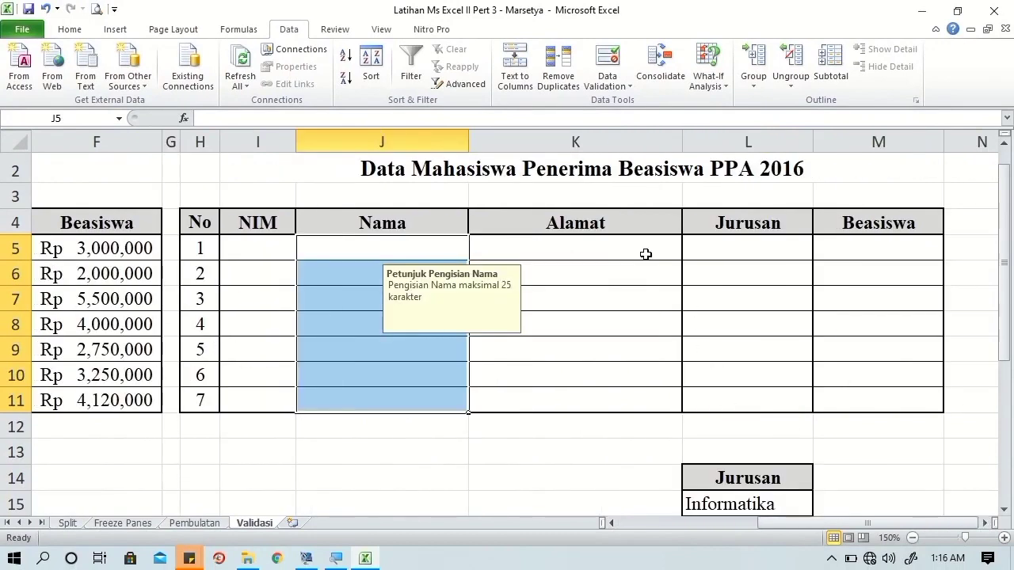
left_click_drag(643, 250, 622, 400)
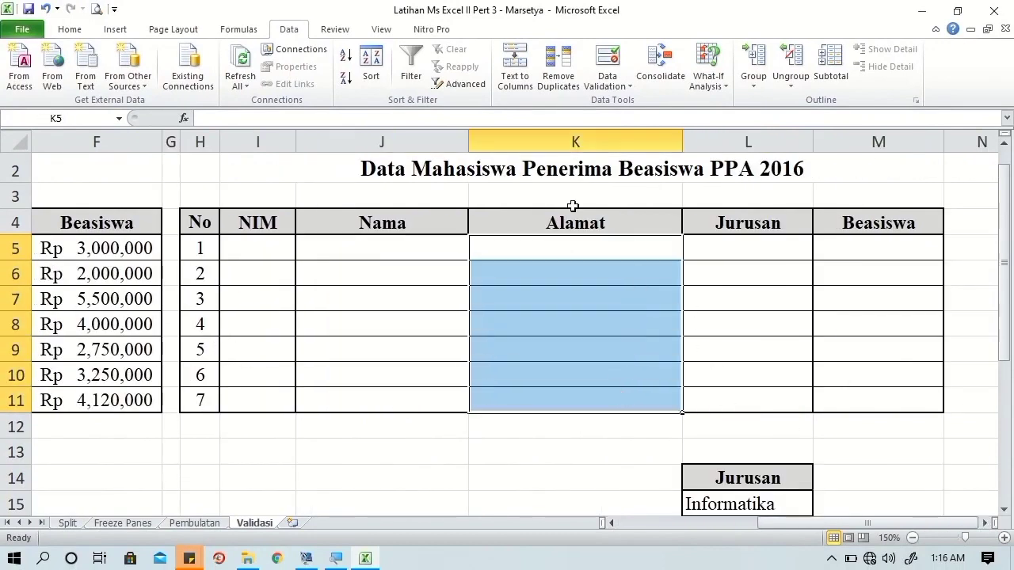
left_click(600, 60)
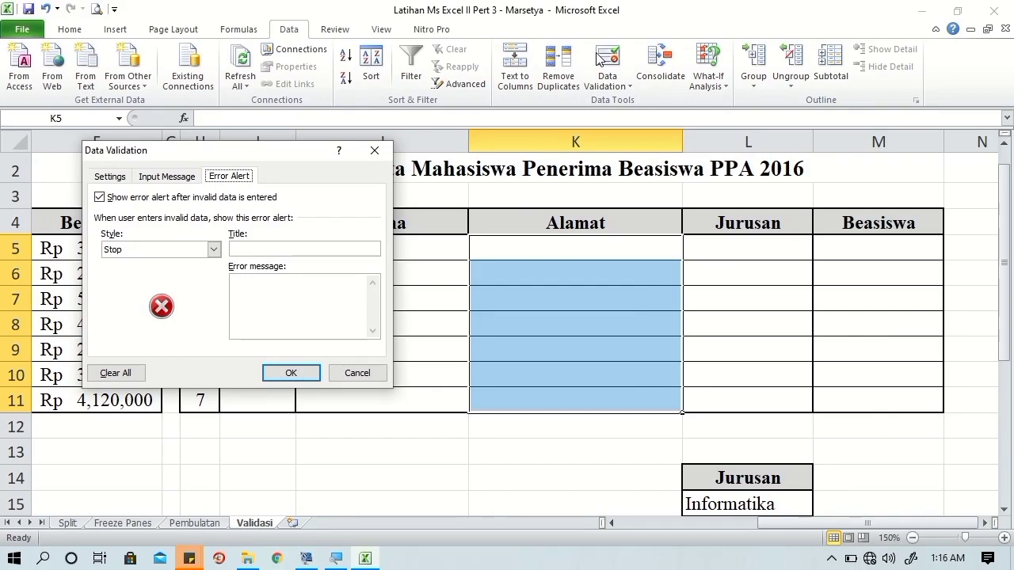
Allow only Text length between a minimum of 20 and a maximum of 100.
left_click(99, 177)
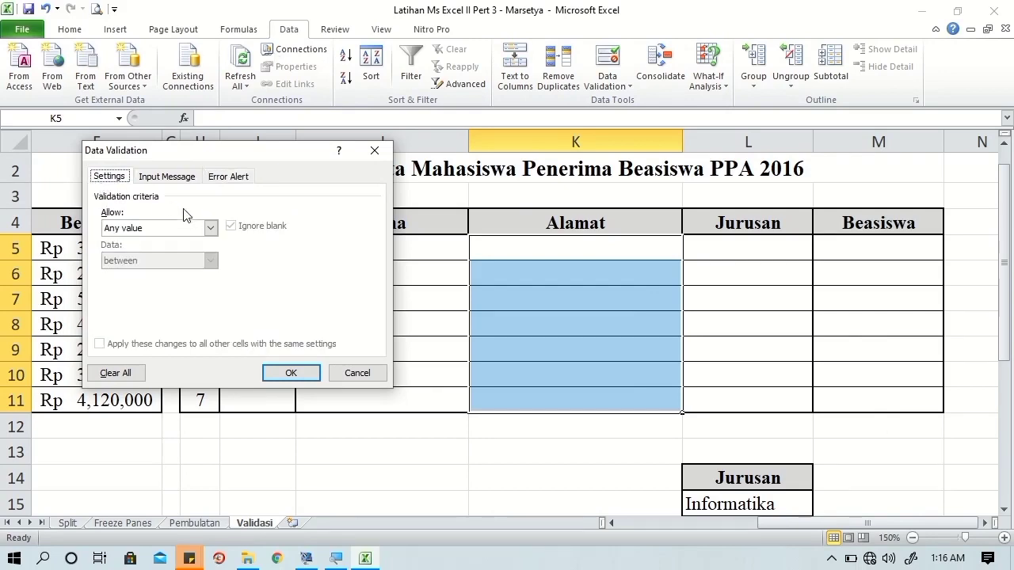
left_click(201, 228)
left_click(164, 304)
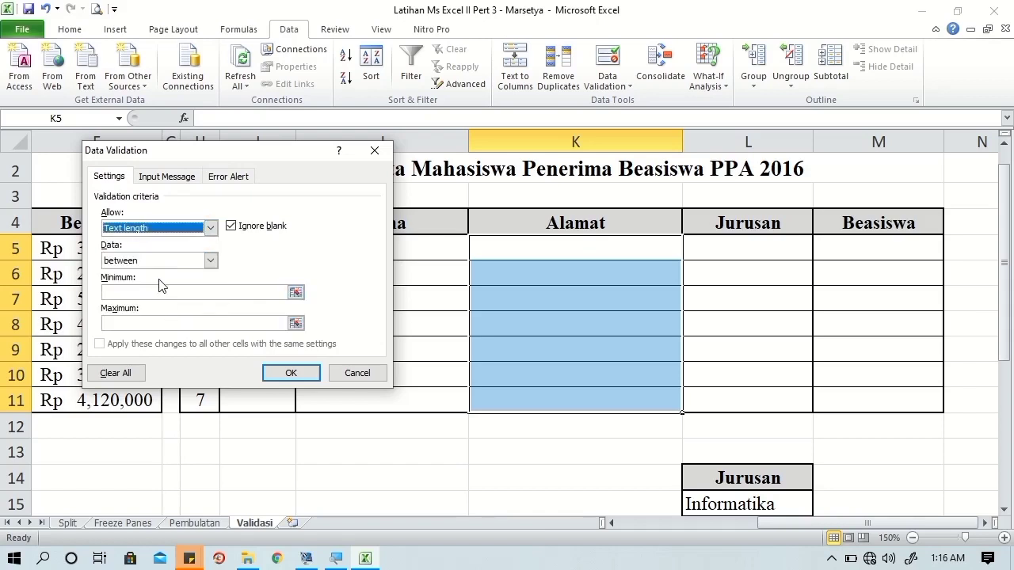
left_click(116, 294)
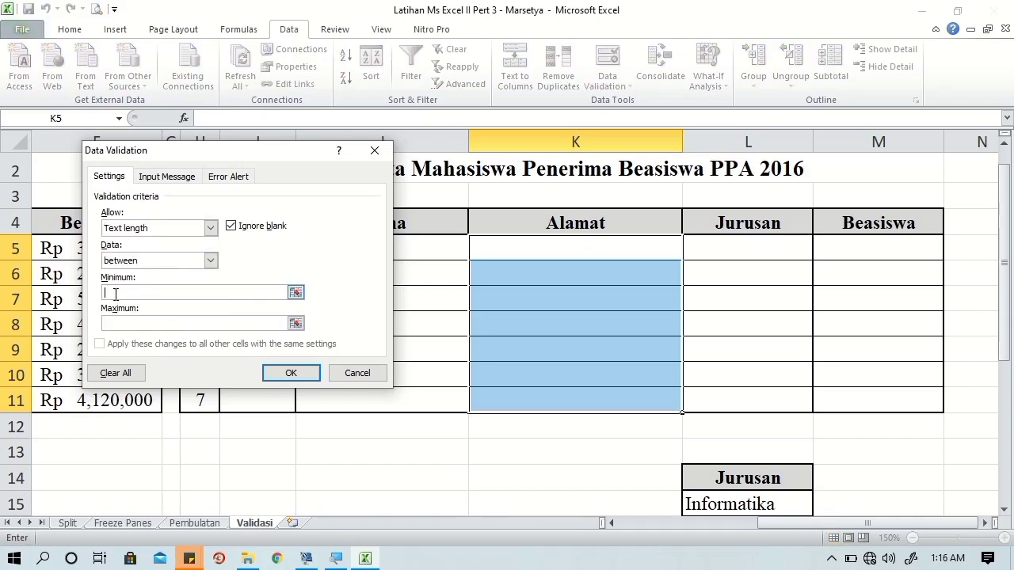
type("20")
left_click(112, 322)
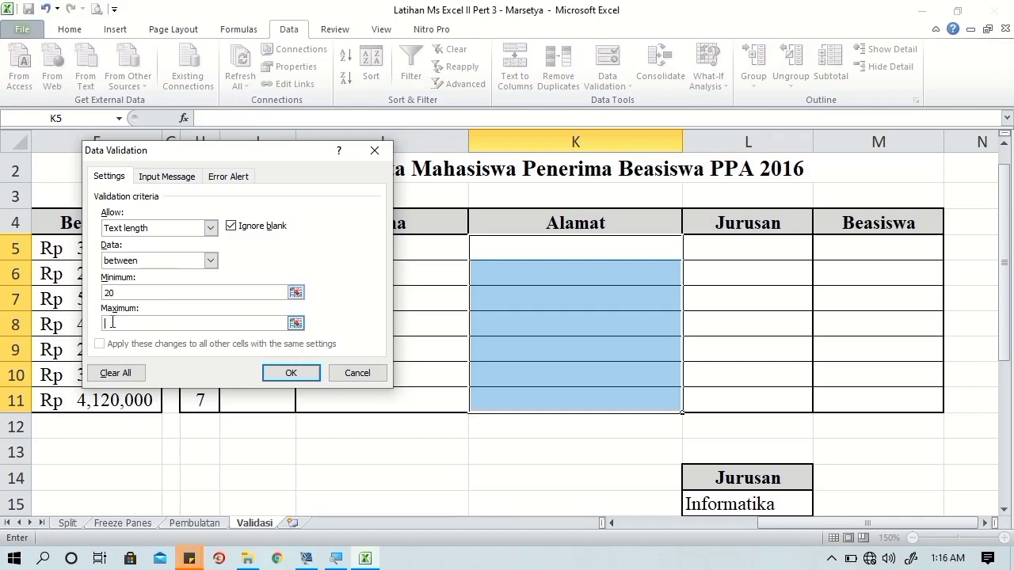
type("100")
left_click(182, 181)
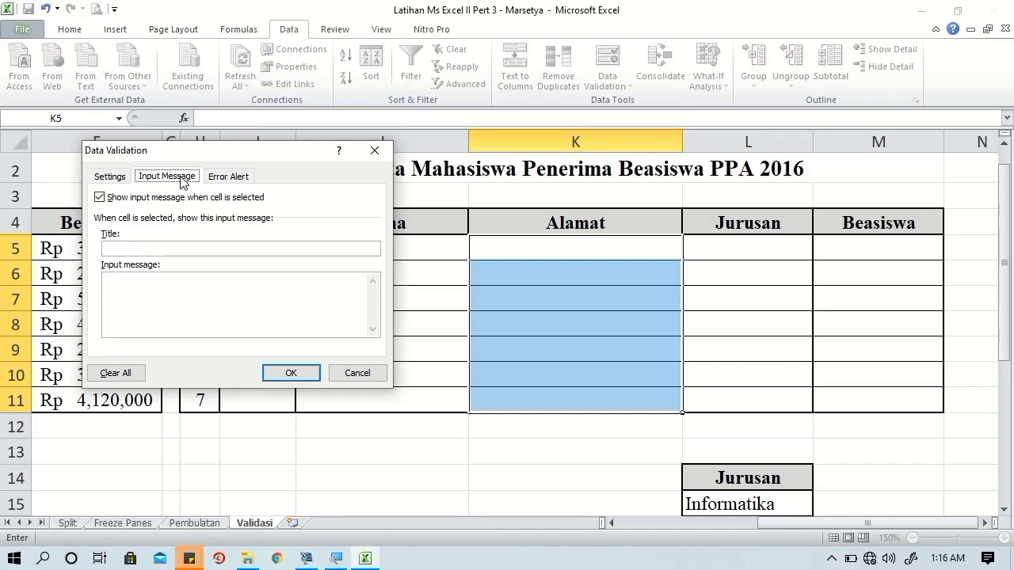
Enter title 'Petunjuk Pengisian Alamat' and message 'Pengisian Alamat minimal 20 karakter dan maksimal 100 karakter'.
left_click(170, 248)
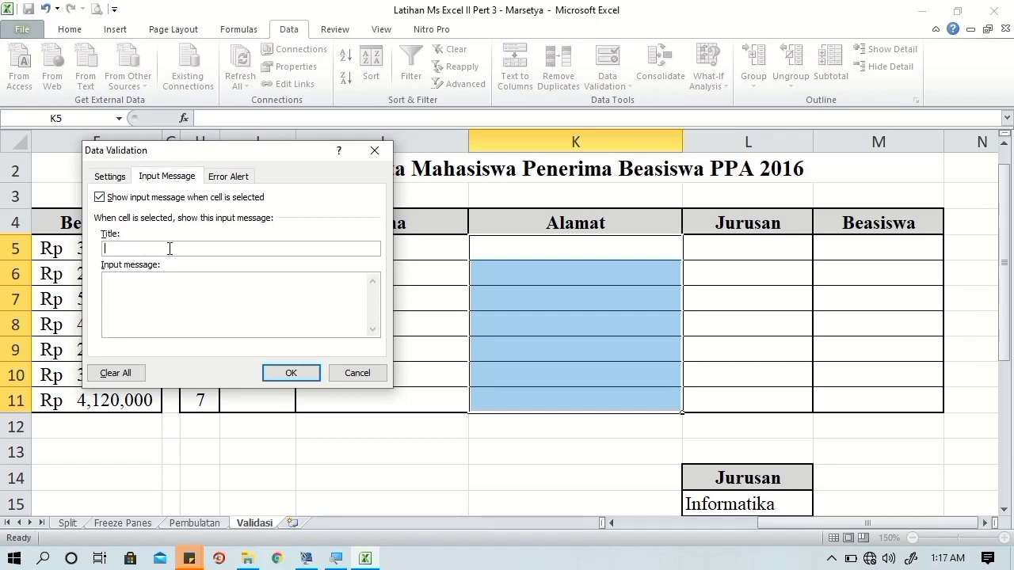
type("Petun")
type("juk ")
type("Pengisi")
type("a")
type("n")
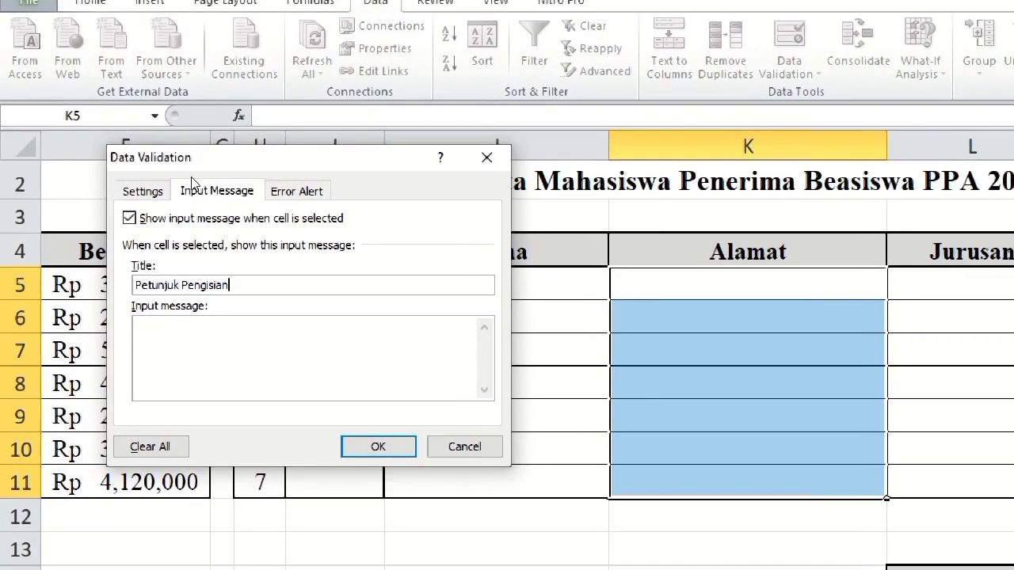
type(" Alam")
type("at")
key("Tab")
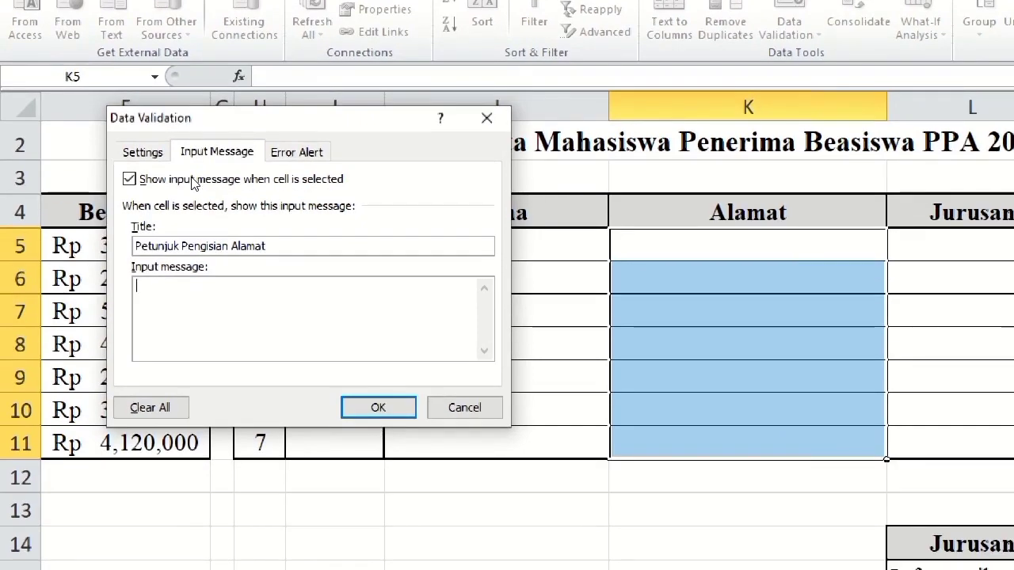
type("Pen")
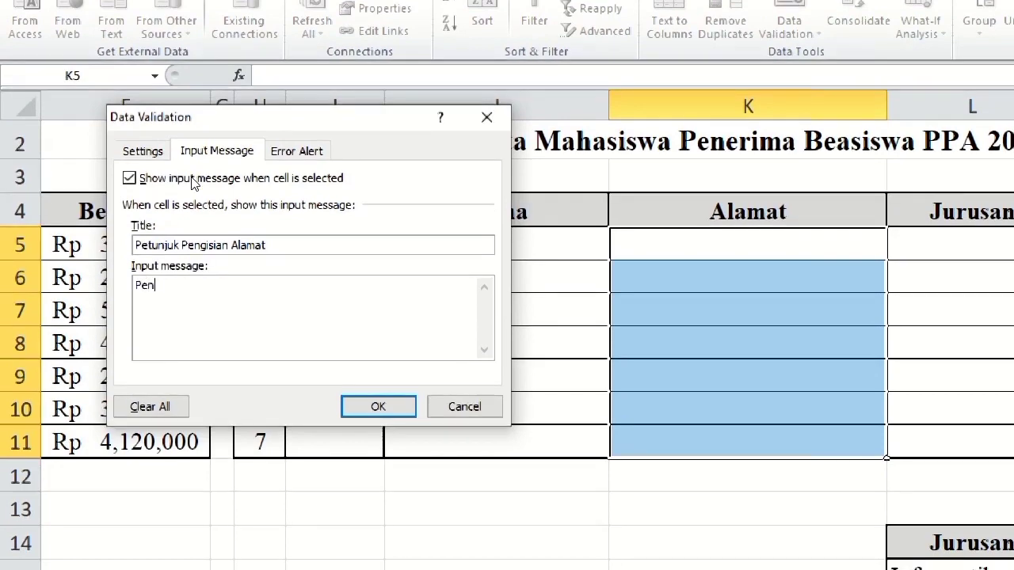
type("gisian ")
type("A")
type("lamat mi")
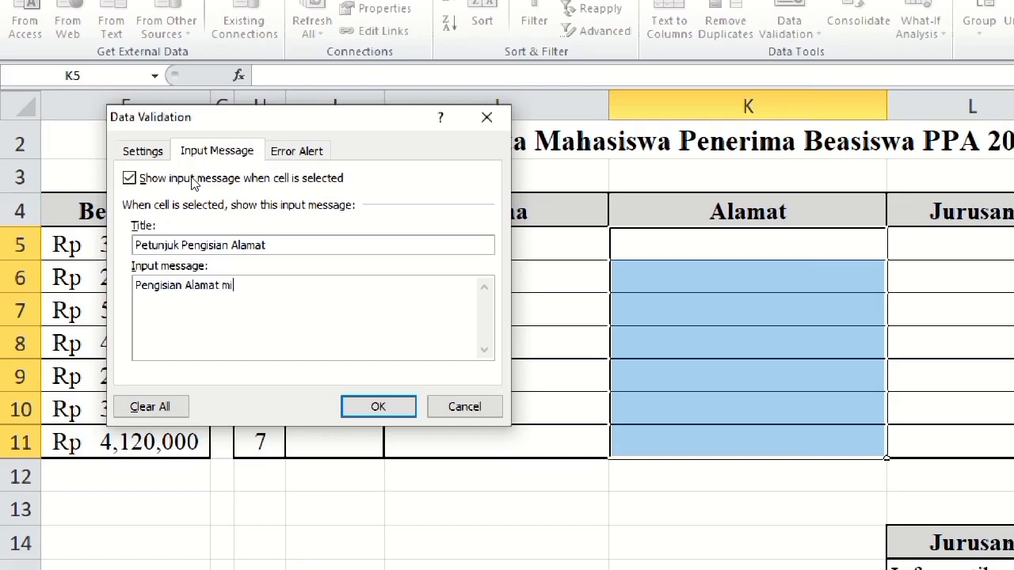
type("nimal 2")
type("0")
type(" karakte")
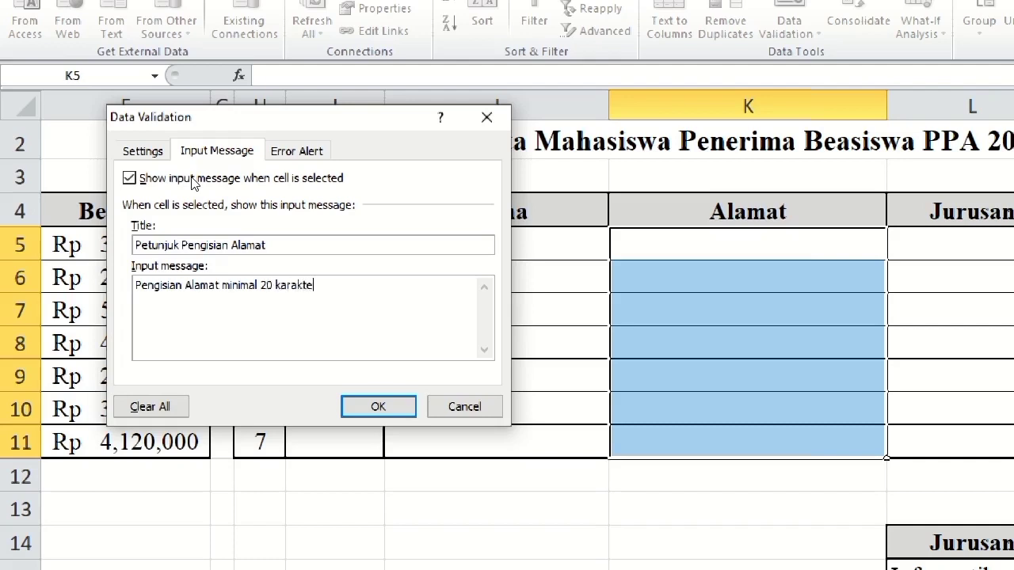
type("r dan ma")
type("ksimal ")
type("100 karak")
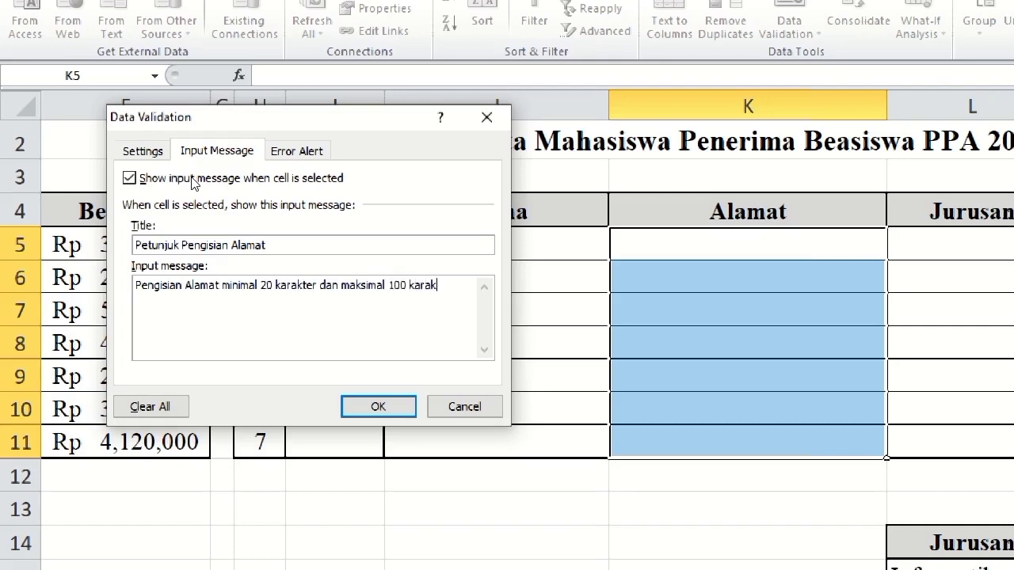
type("ter")
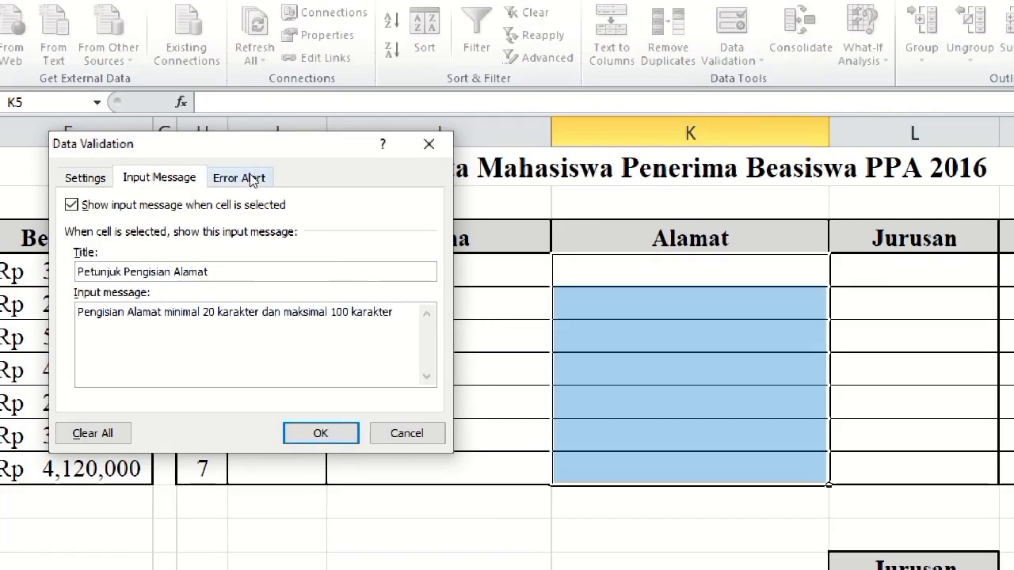
left_click(305, 151)
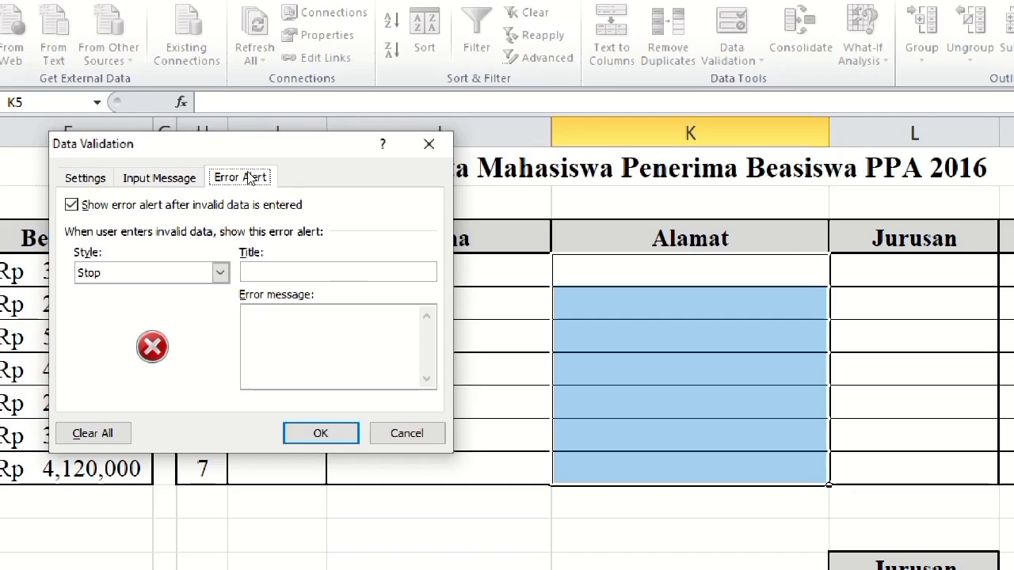
Set error title 'Salah!' with message 'Alamat yang Anda masukkan tidak sesuai ketentuan' and apply.
left_click(262, 268)
type("Sa")
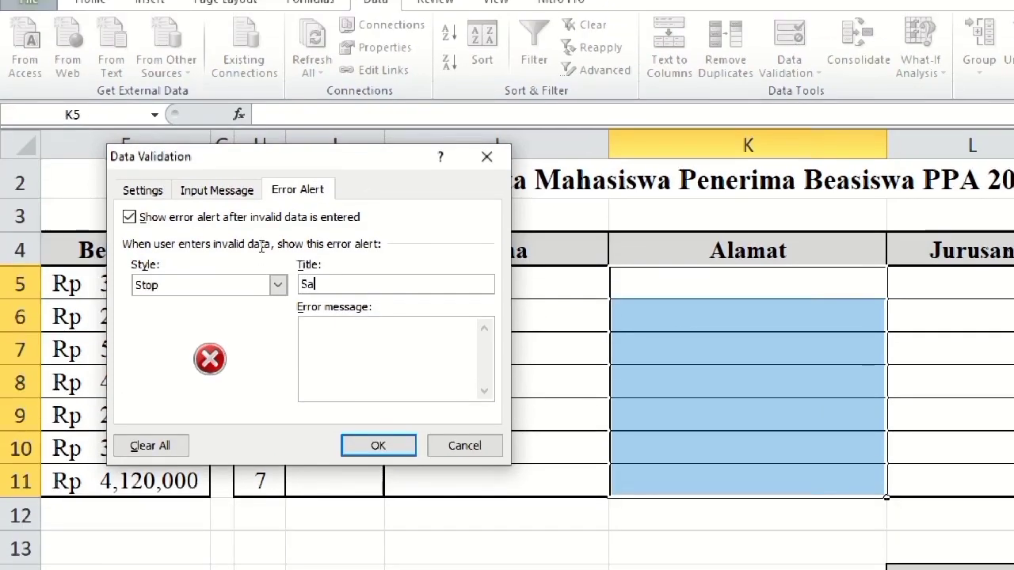
type("lah!")
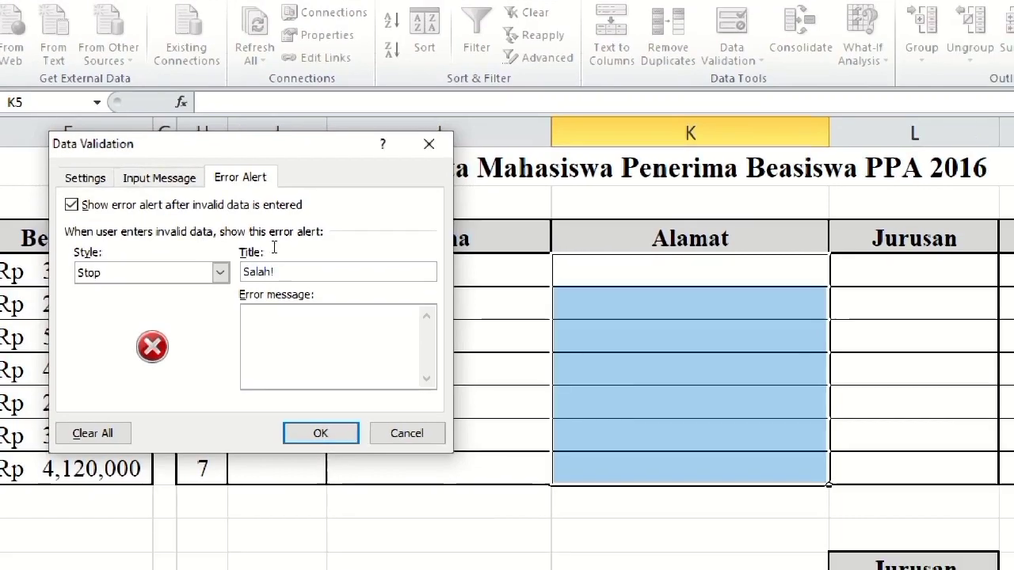
left_click(290, 315)
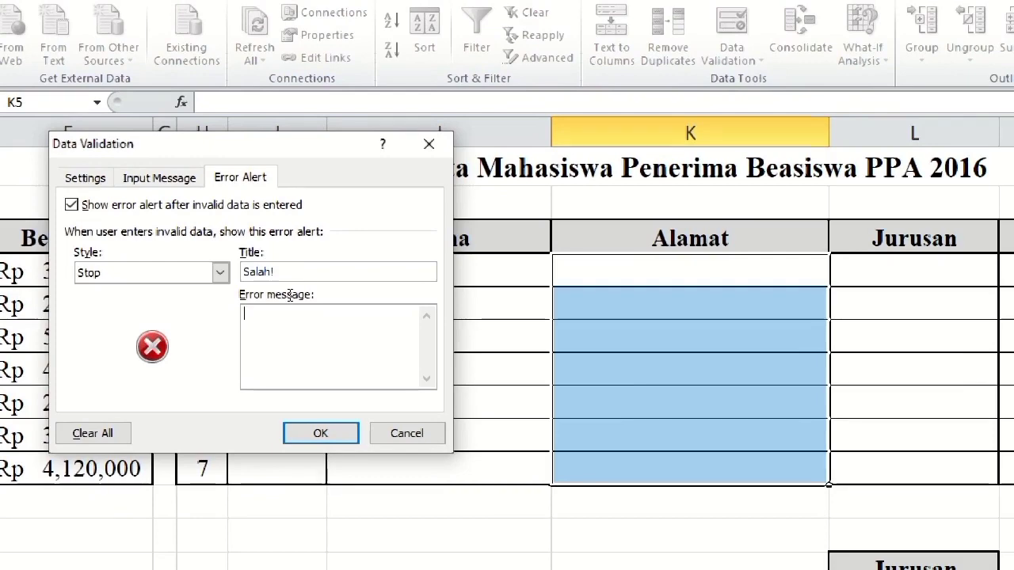
type("A")
type("m")
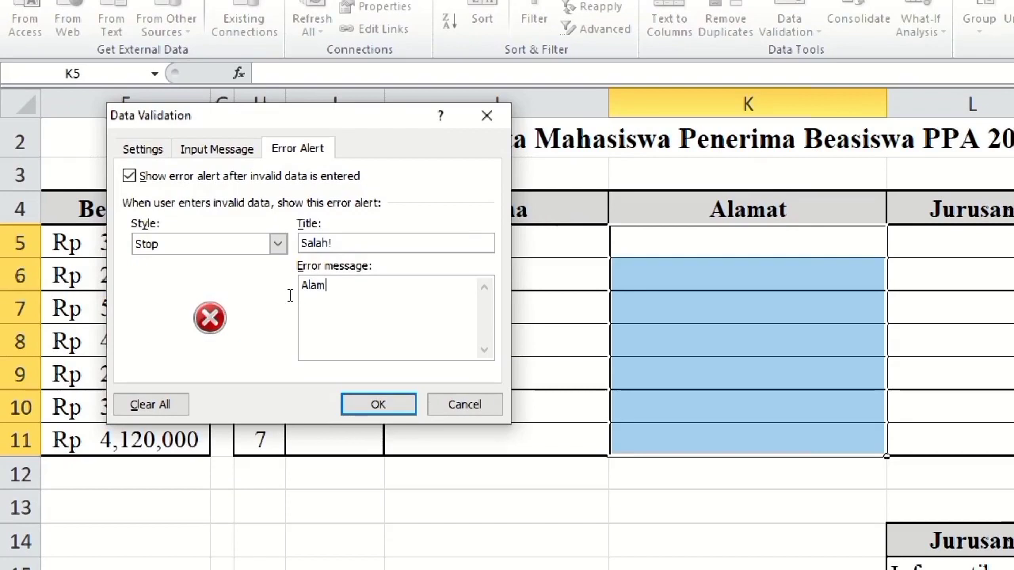
type("at ya")
type("ng And")
type("a masukka")
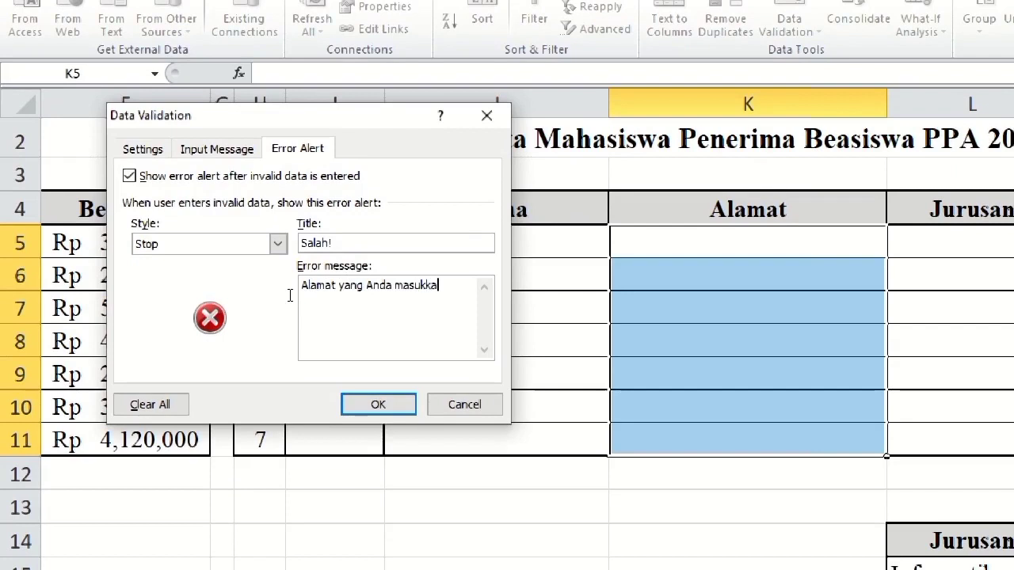
type("n tidak ")
type("sesua")
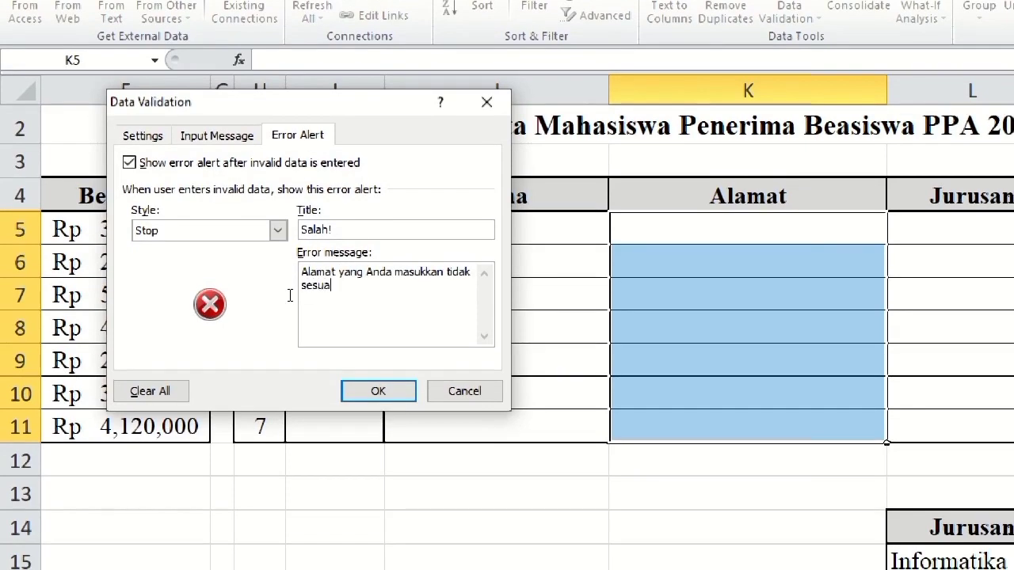
type("i den")
key("BackSpace")
key("BackSpace")
key("BackSpace")
type("kete")
type("ntuan")
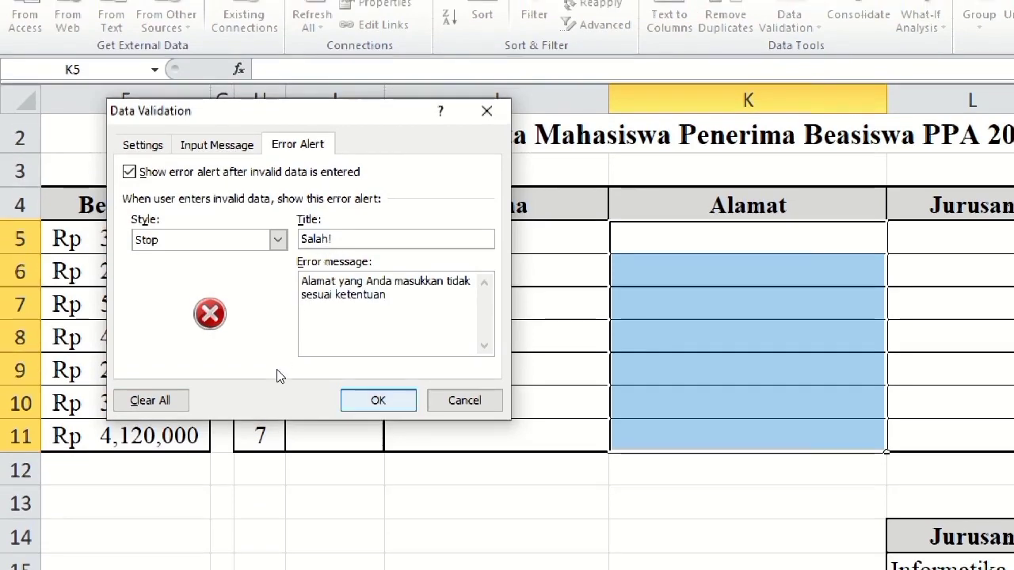
key("Tab")
key("Return")
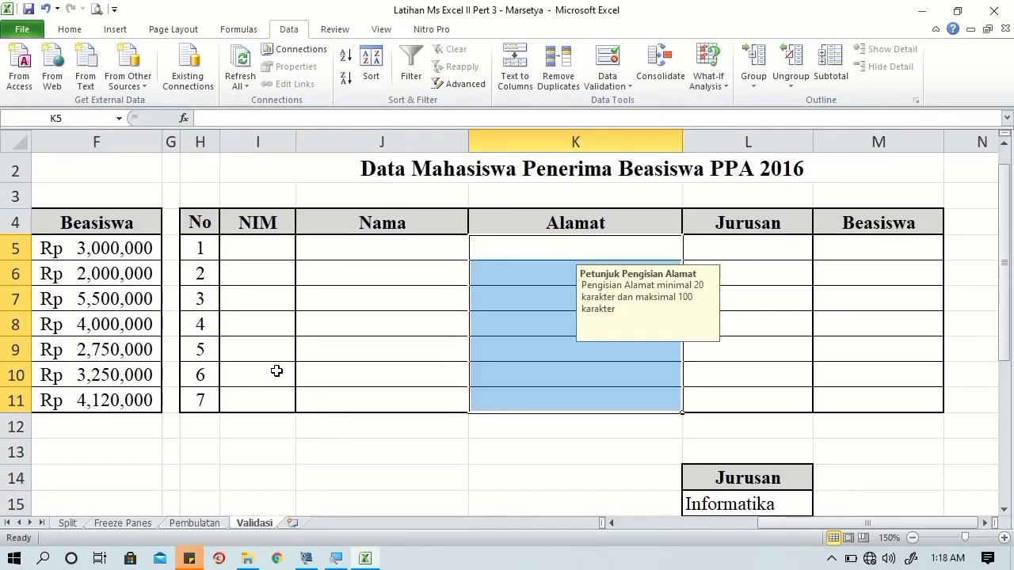
Select the empty Jurusan cells L5:L11 and bring up the Data Validation dialog for them.
left_click_drag(732, 245, 743, 389)
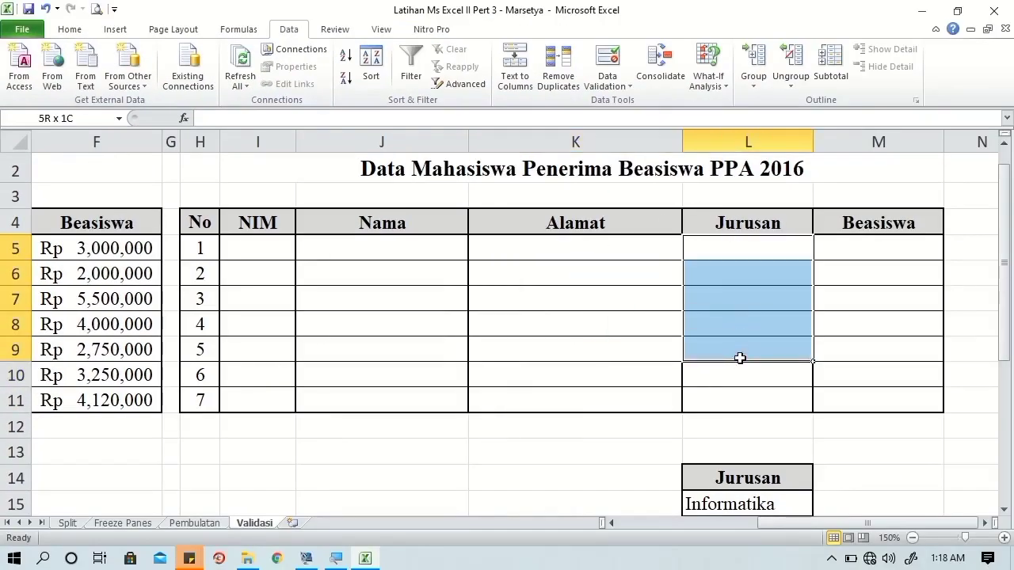
left_click(612, 59)
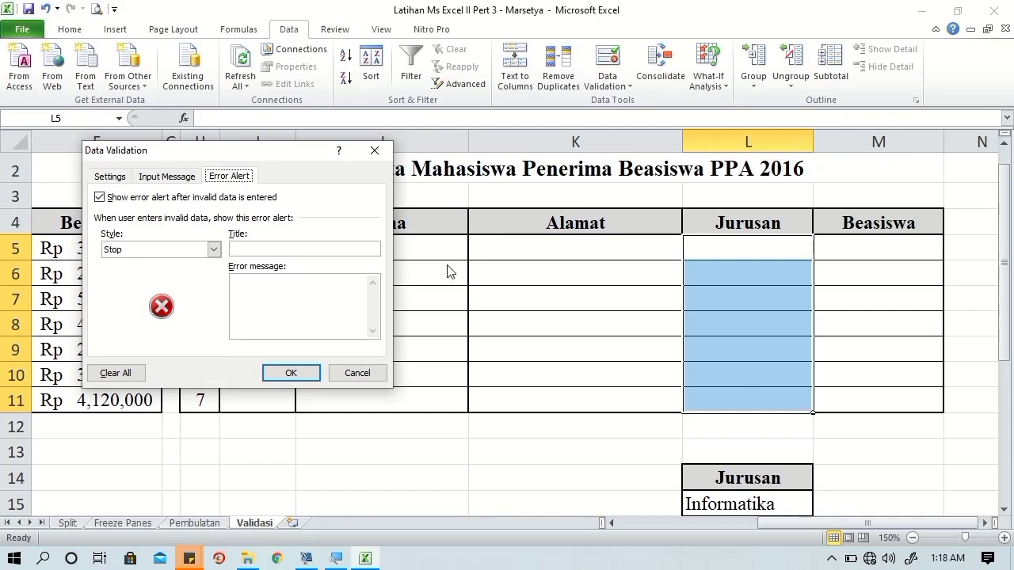
Restrict the Jurusan cells to a List sourced from $L$15:$L$17 (Informatika, Elektro, Akuntansi).
left_click(125, 179)
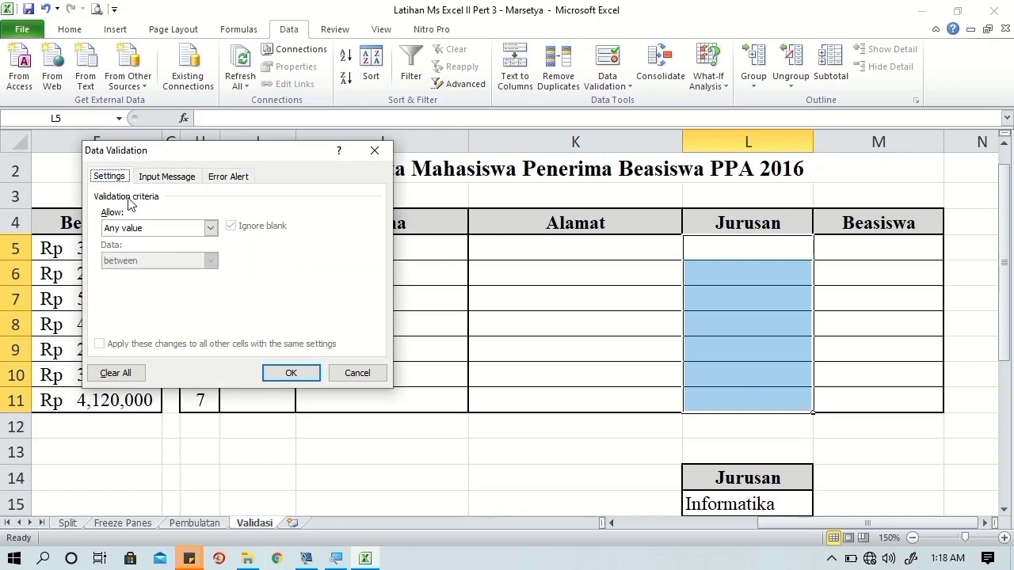
left_click(164, 228)
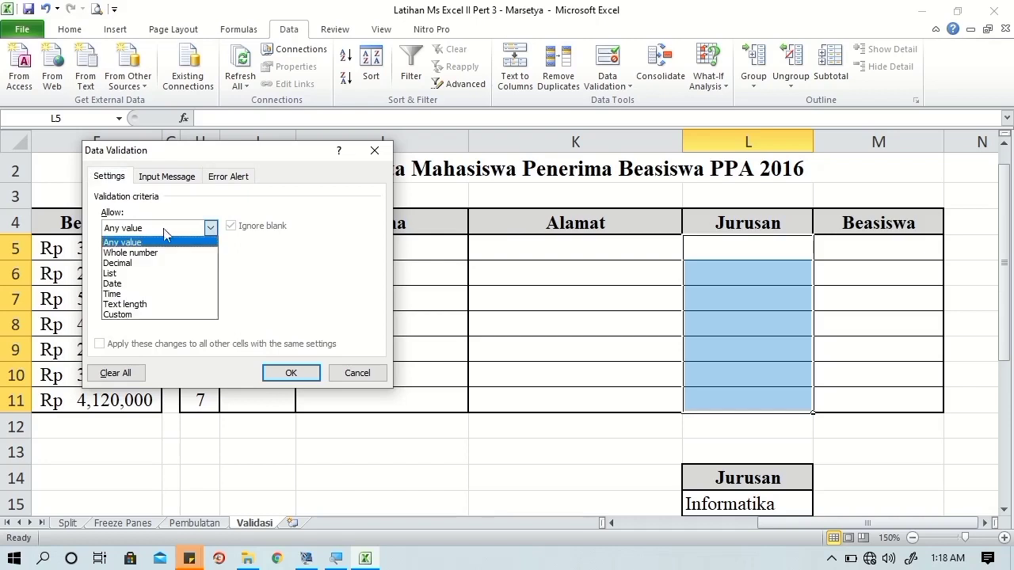
left_click(134, 273)
left_click(220, 291)
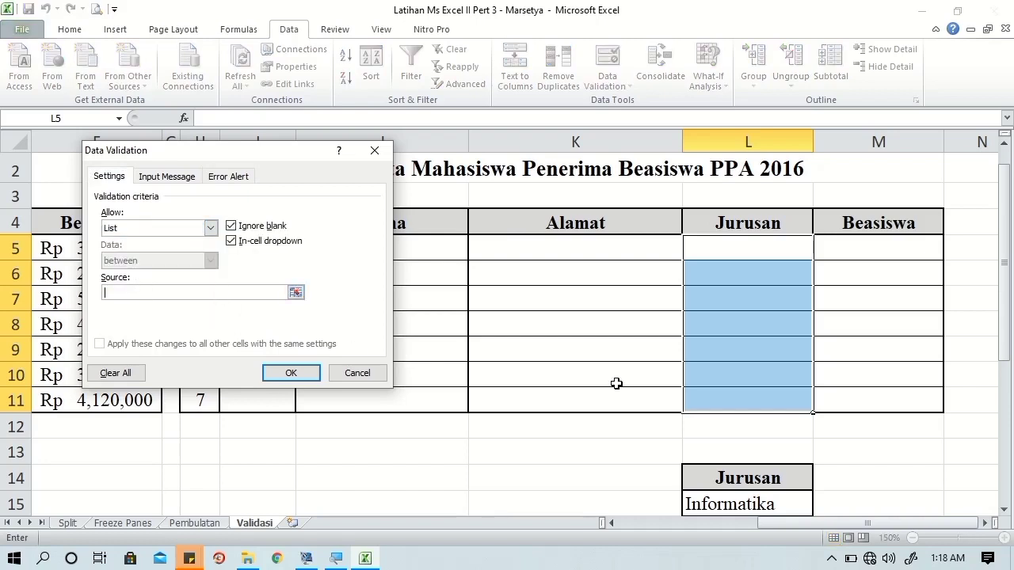
left_click_drag(1009, 251, 1006, 273)
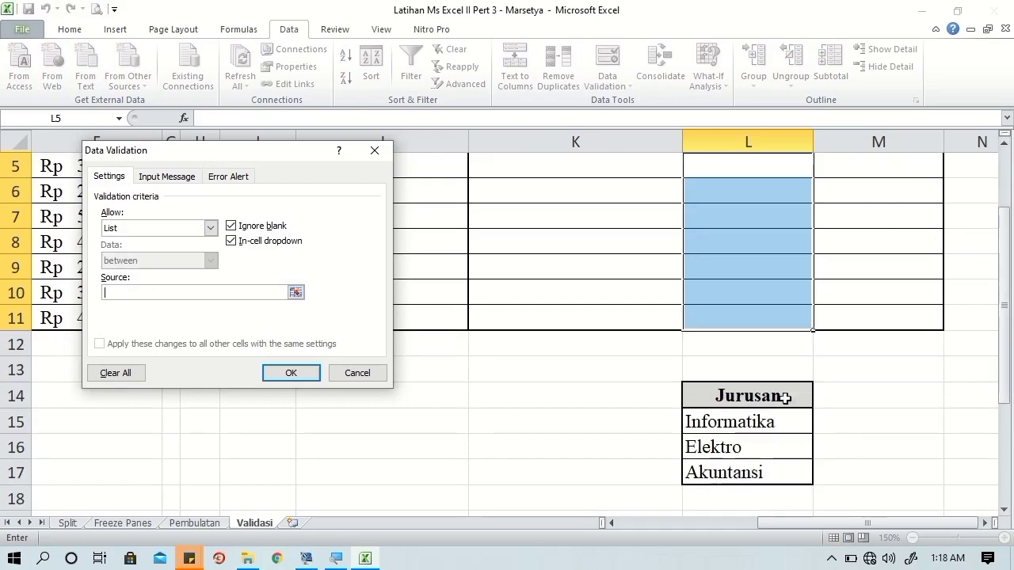
left_click_drag(765, 422, 753, 473)
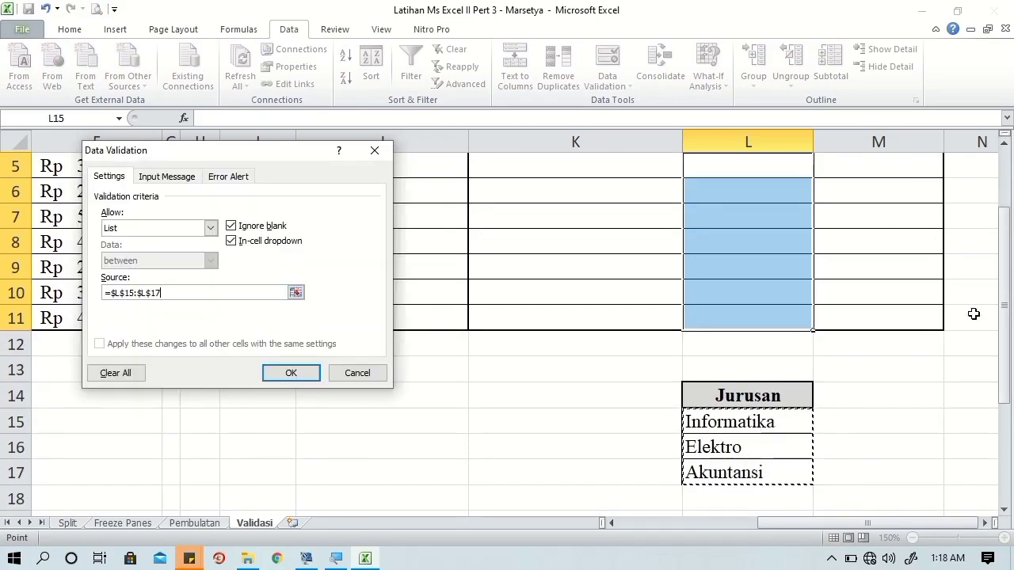
left_click(168, 177)
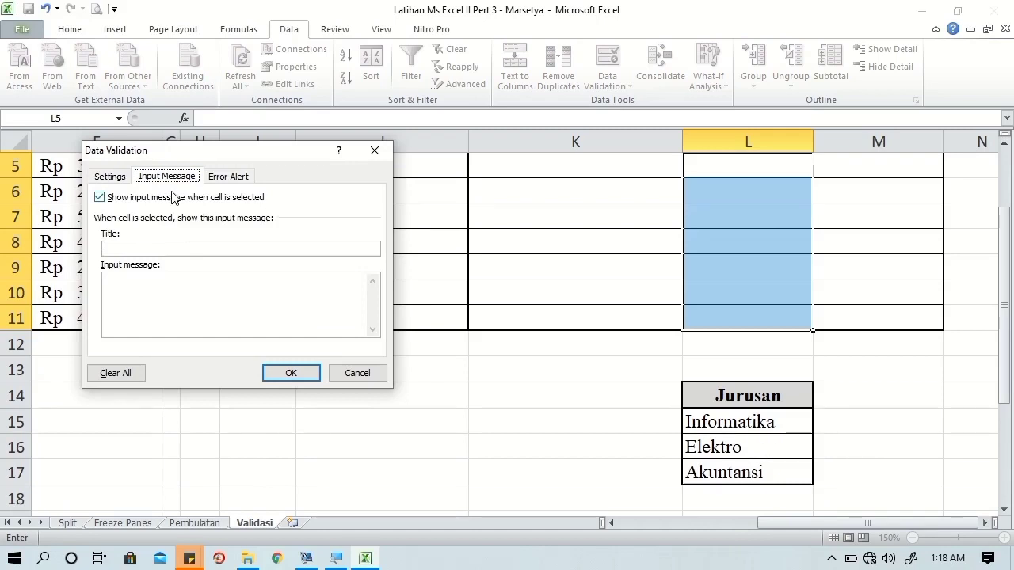
Set the input message title 'Petunjuk Pengisian Jurusan' with message 'Silahkan pilih jurusan yang tersedia'.
left_click(162, 248)
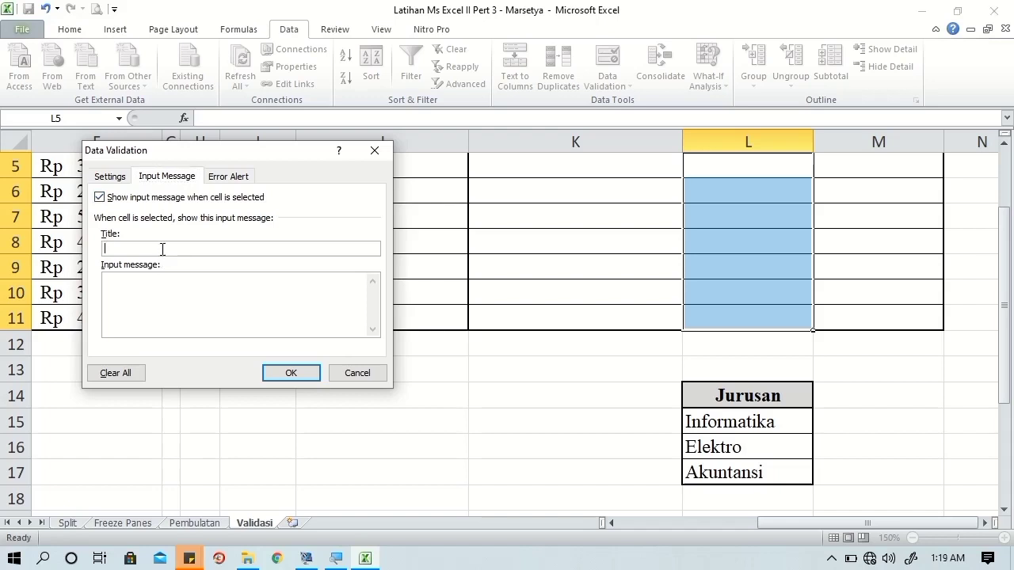
type("Petu")
type("njuk Pen")
type("gisian ")
type("Juru")
type("san")
left_click(204, 310)
type("Sila")
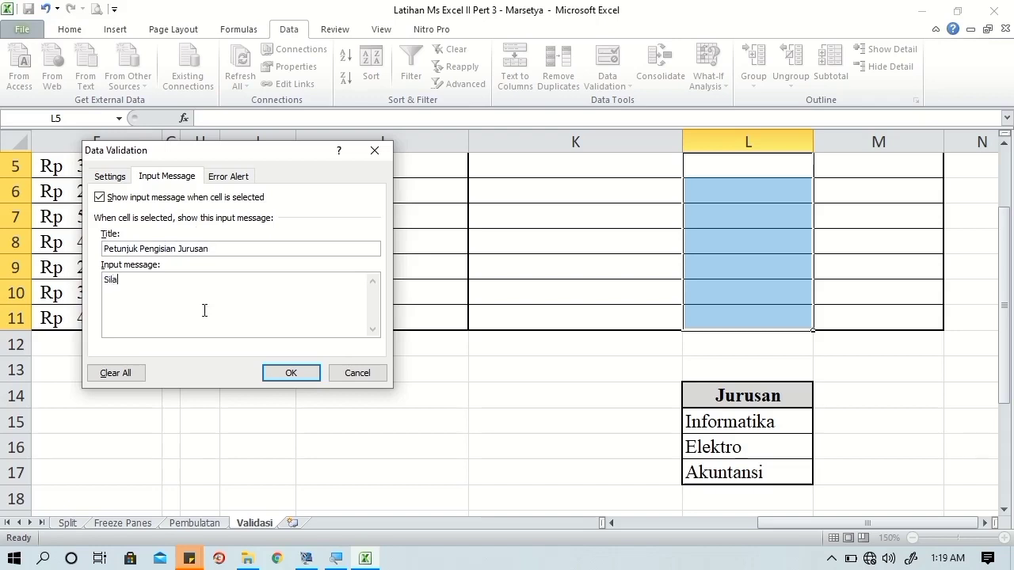
type("hkan")
type(" pilih ")
type("jurusan ")
type("ya")
type("ng tersed")
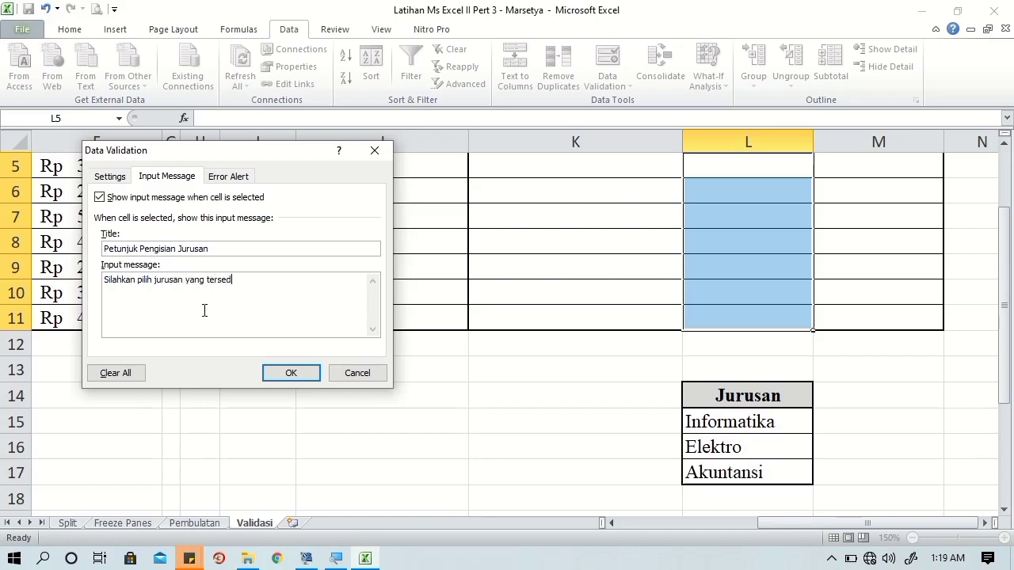
type("ia")
left_click(247, 182)
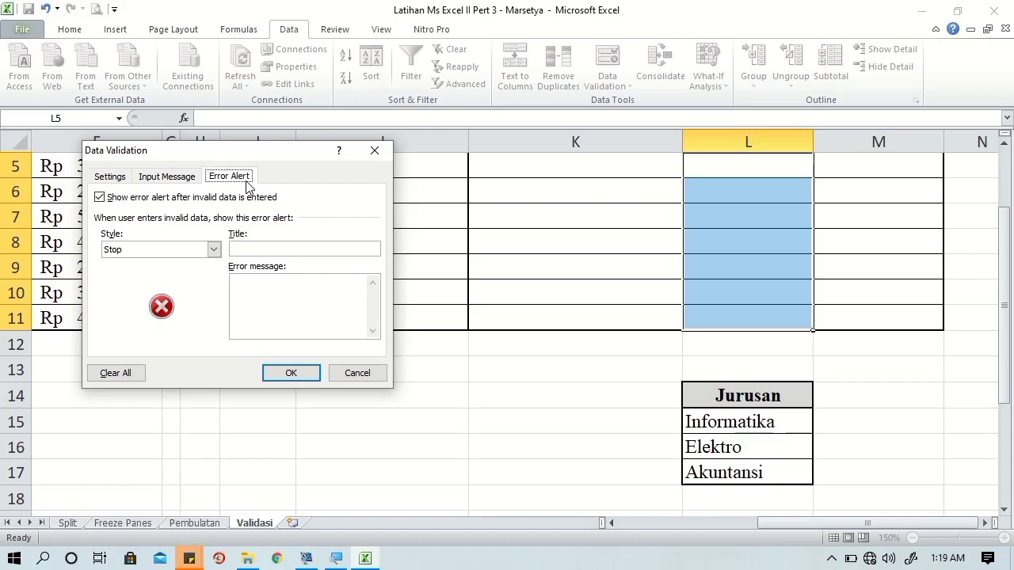
Title the error alert 'Salah' with message 'Jurusan tidak ada tersedia dipilihan'.
left_click(273, 250)
type("Sal")
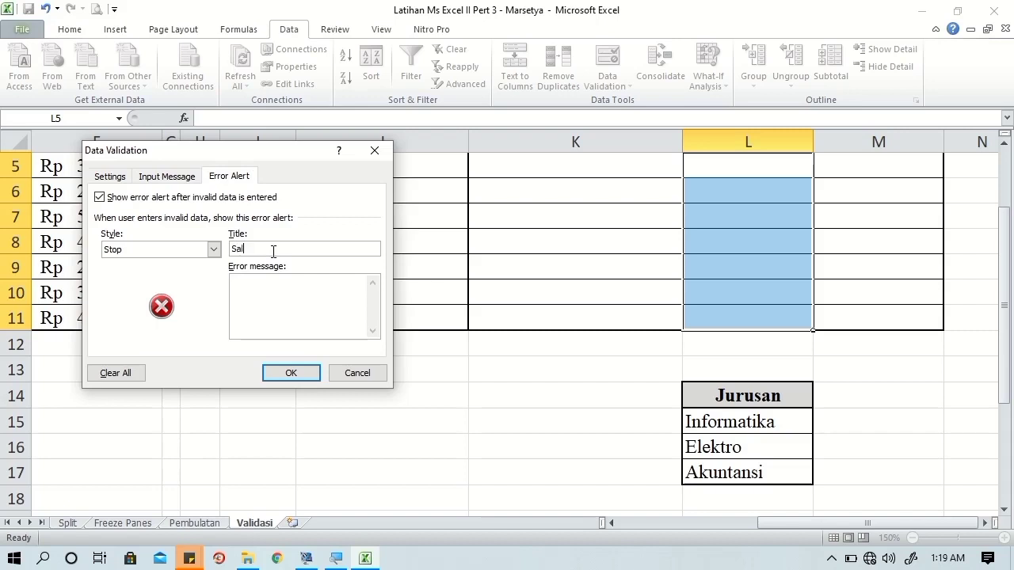
type("ah!")
left_click(256, 285)
type("Juru")
type("san")
type(" tidak ")
type("ada")
type(" t")
type("ersedi")
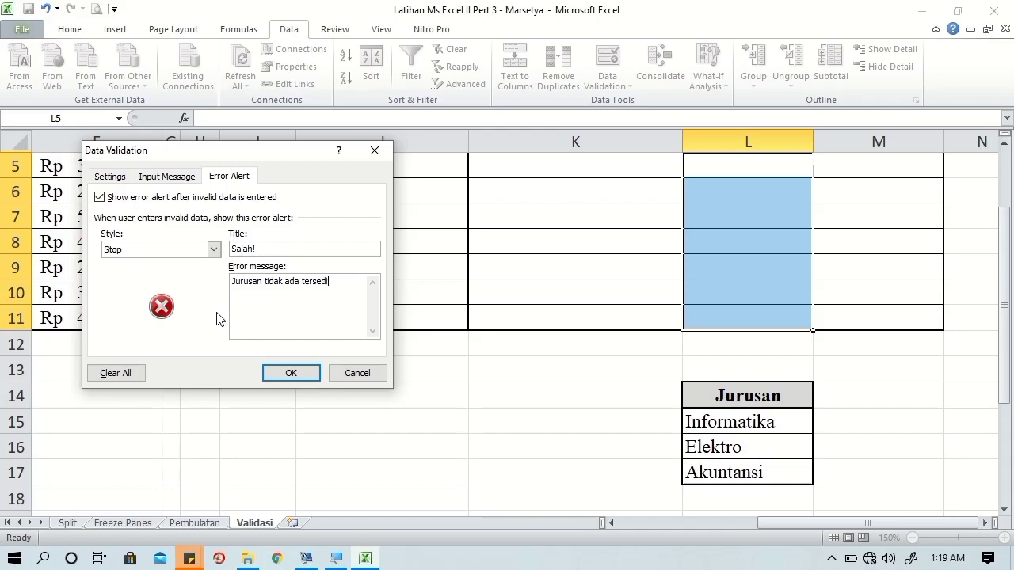
type("a ")
type("dipili")
type("han")
Apply the Jurusan validation, then open Data Validation for the Beasiswa cells M5:M11.
left_click(291, 372)
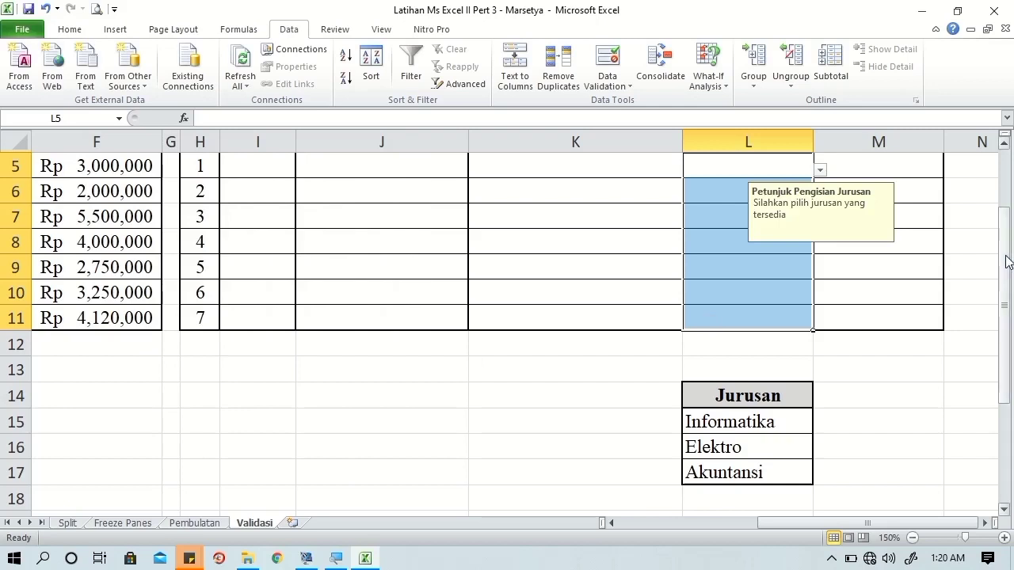
scroll(974, 238, "up", 1)
left_click_drag(921, 246, 895, 397)
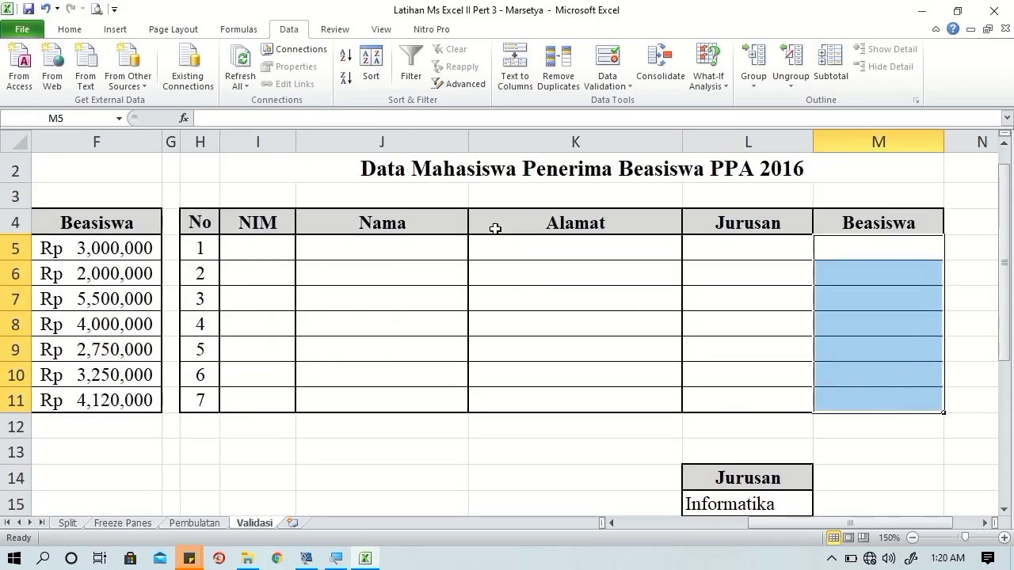
left_click(610, 58)
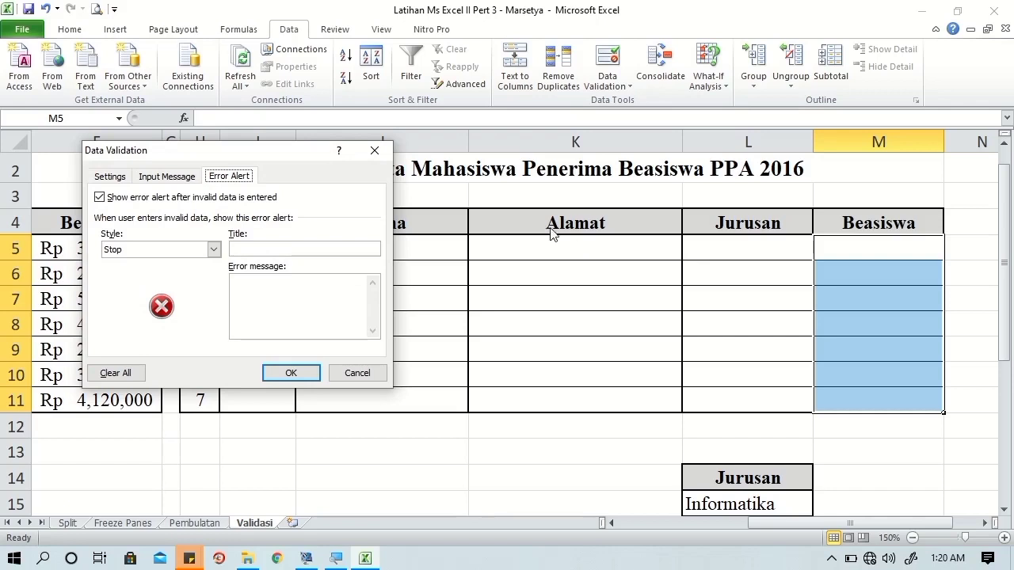
Allow only whole numbers between 3000000 and 4500000 in the Beasiswa cells.
left_click(109, 177)
left_click(210, 228)
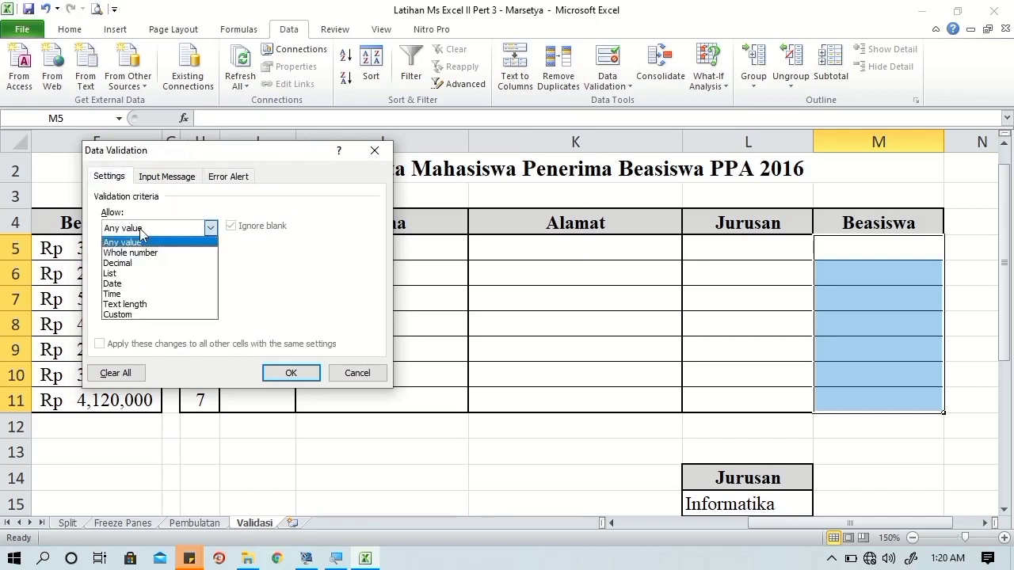
left_click(143, 253)
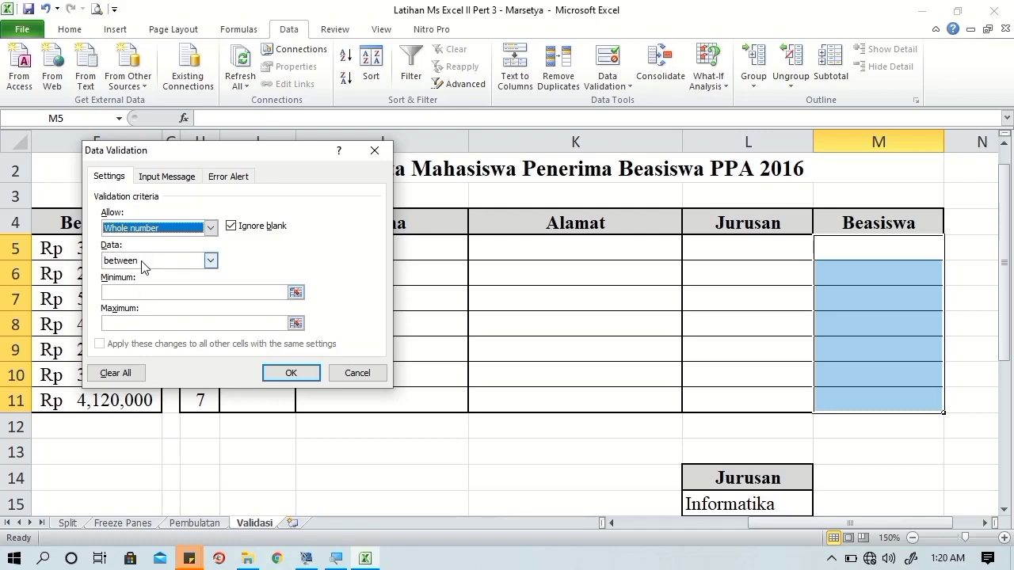
left_click(142, 290)
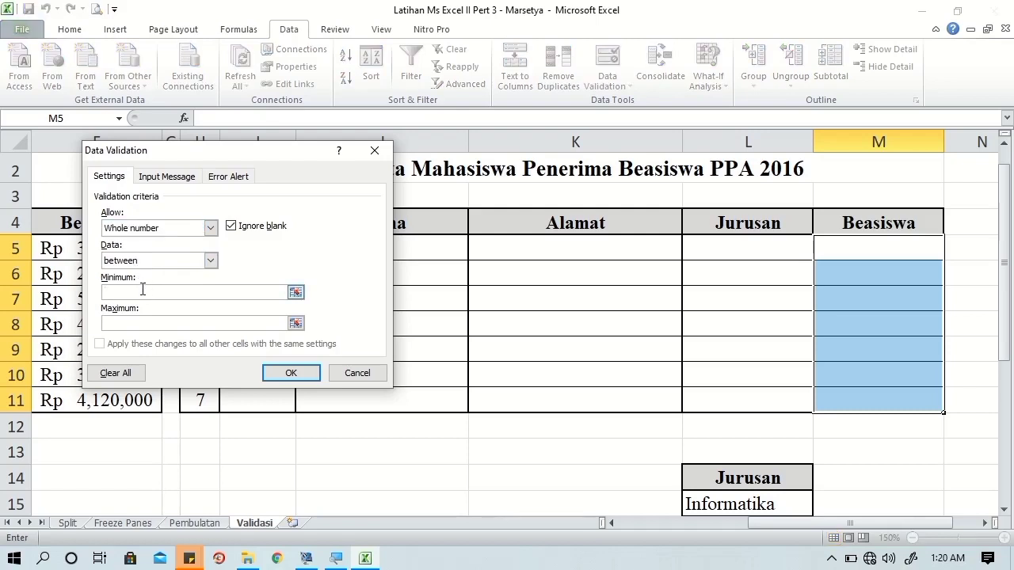
type("3")
type("0")
type("00")
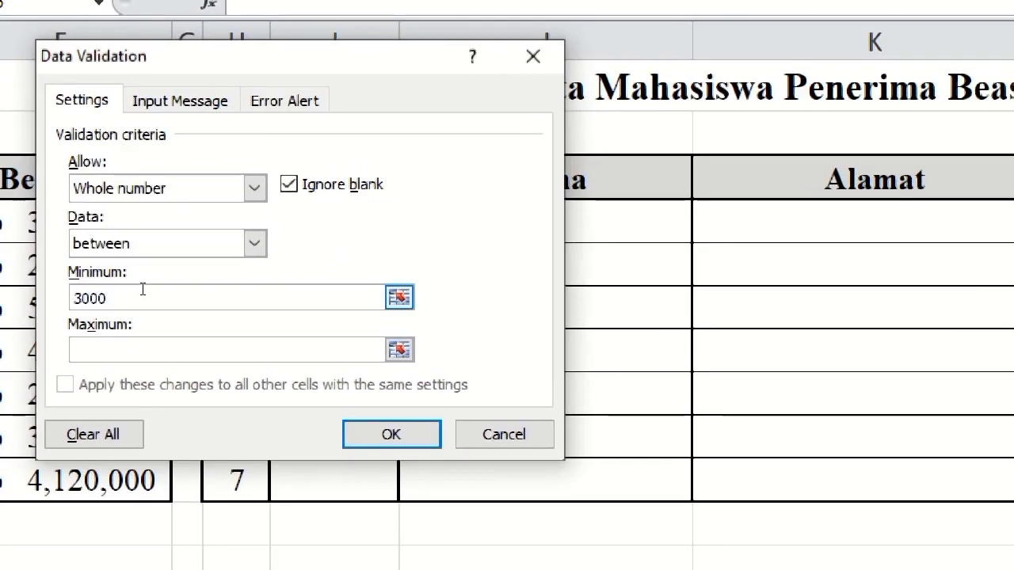
type("000")
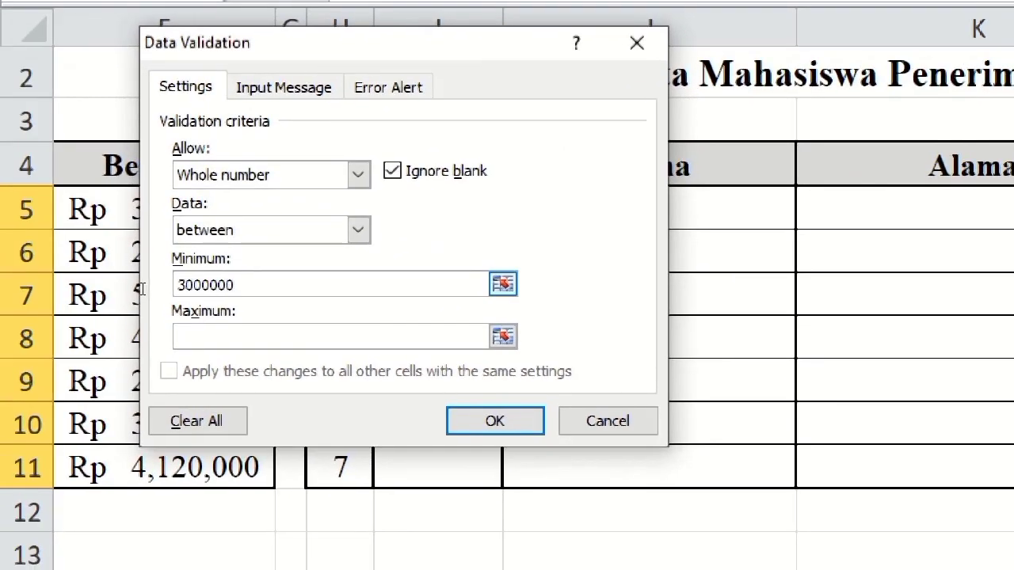
key("Tab")
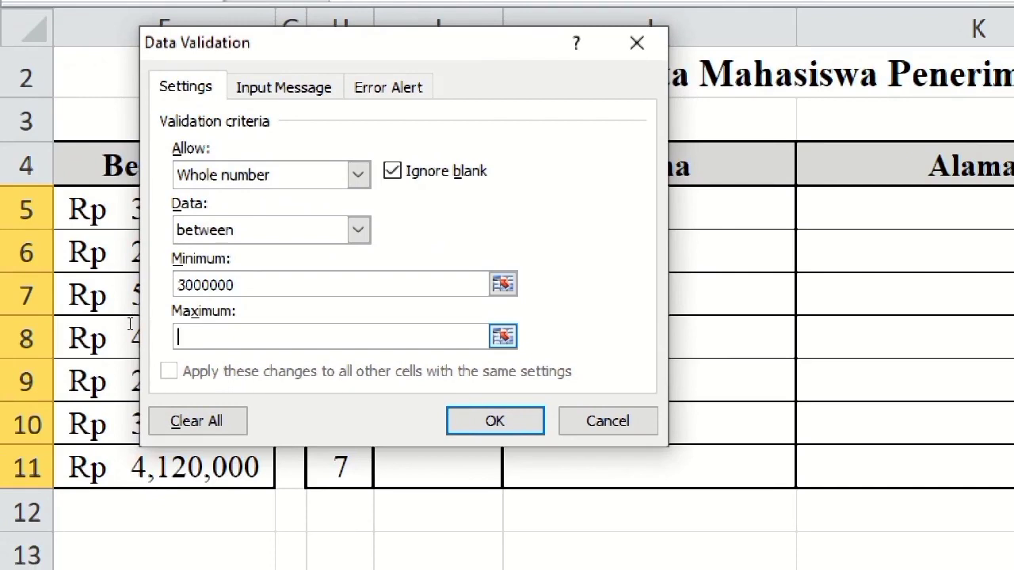
type("4")
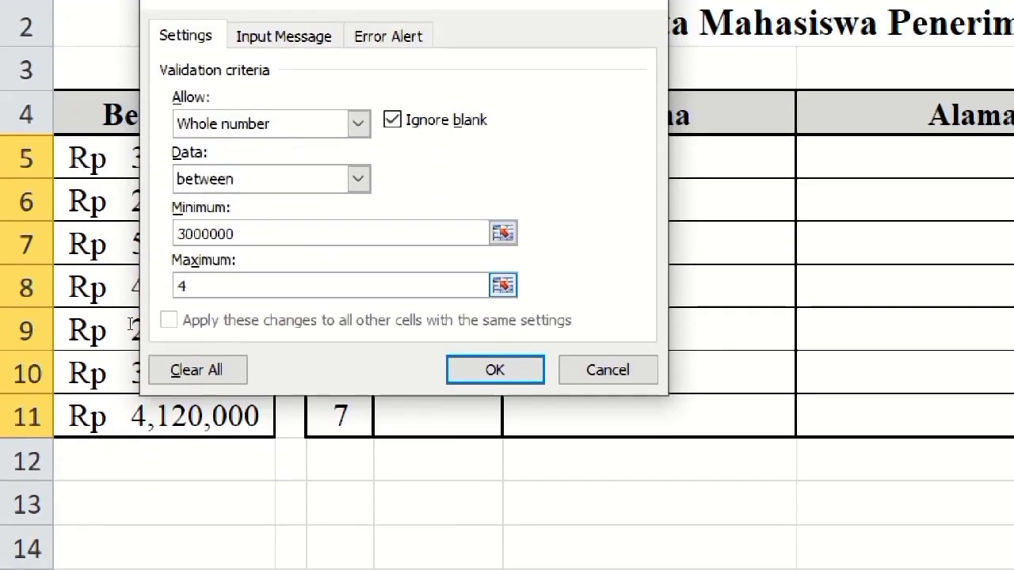
type("50")
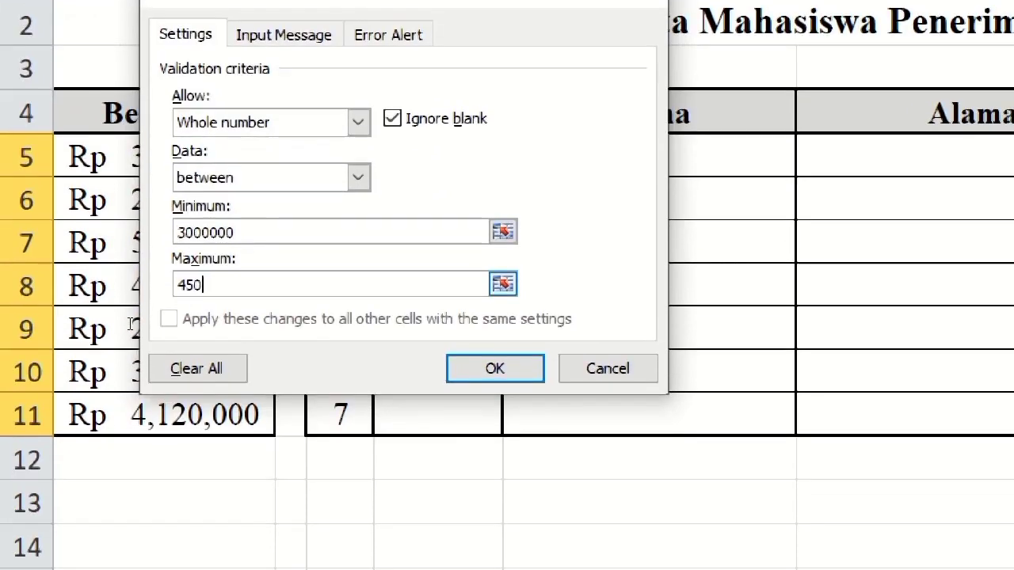
type("000")
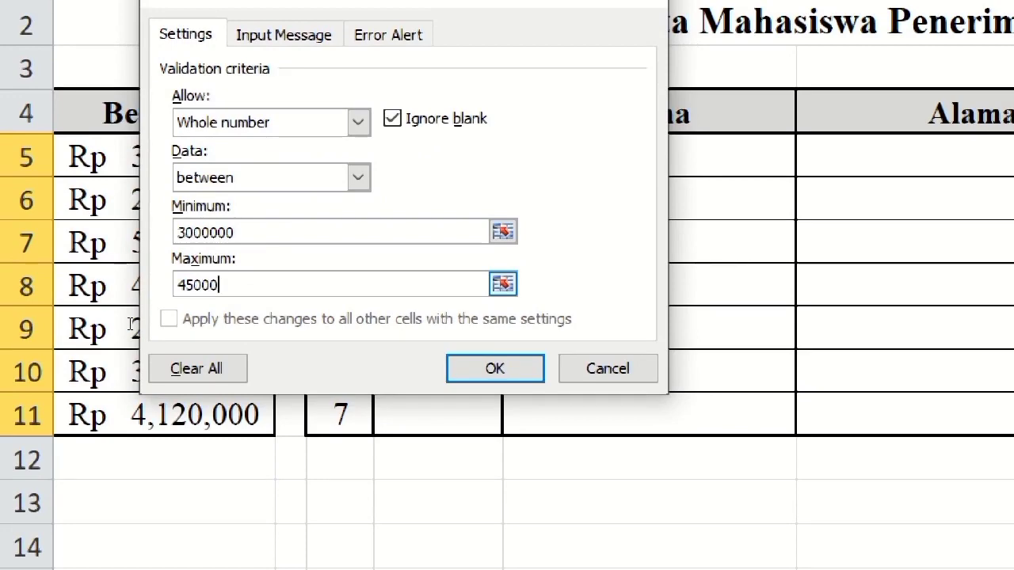
type("0")
key("ctrl+Tab")
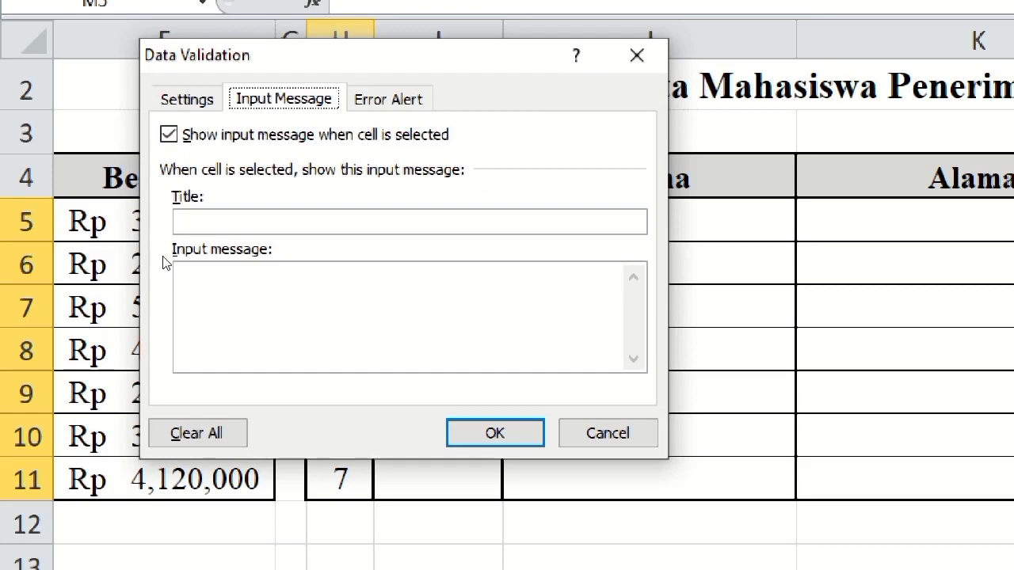
Title the Beasiswa prompt 'Petunjuk Pengisian Beasiswa' and state the Rp 3.000.000 s/d Rp 4.500.000 range.
key("Tab")
key("Tab")
type("Pe")
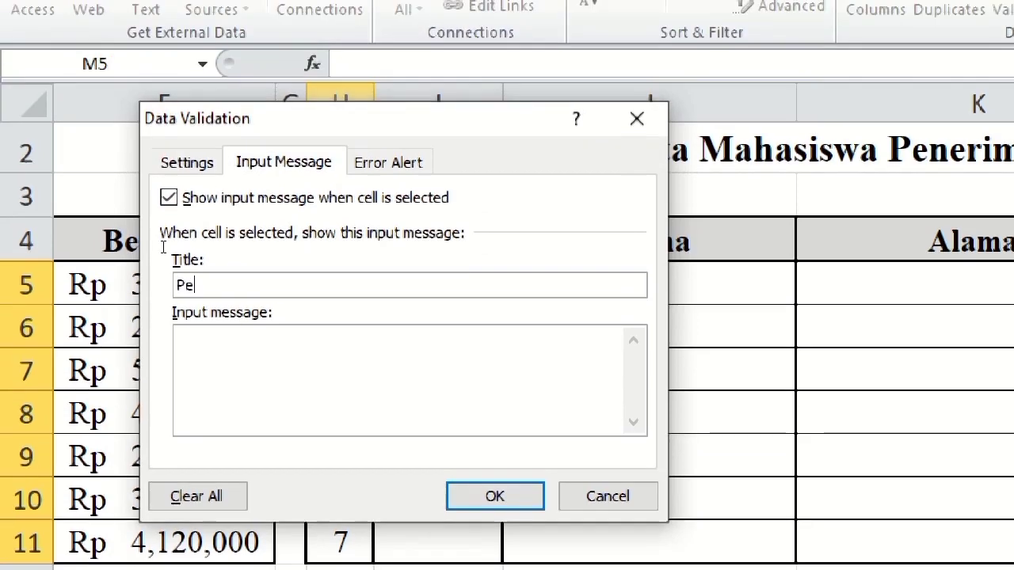
type("tunjuk P")
type("engisi")
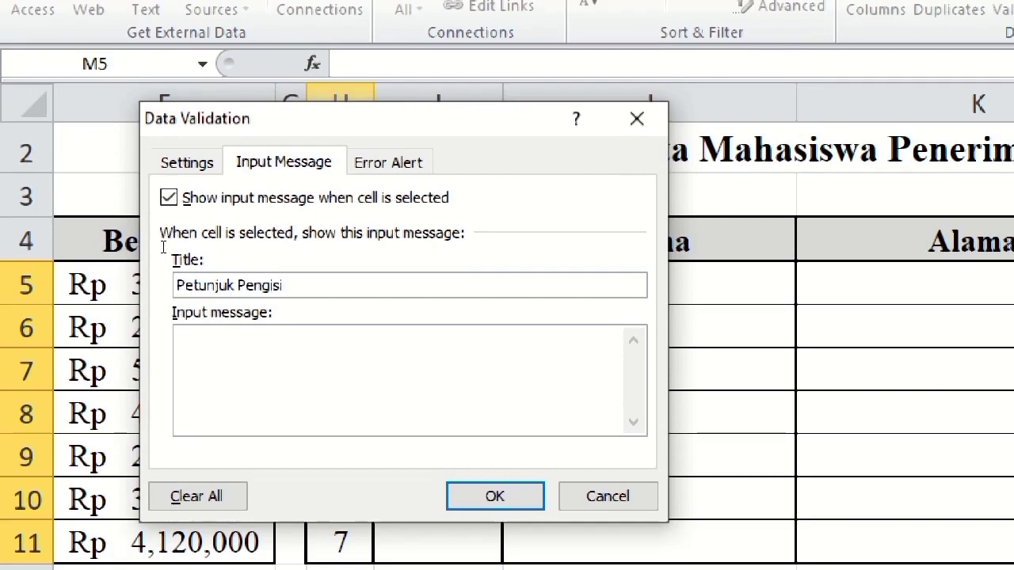
type("an B")
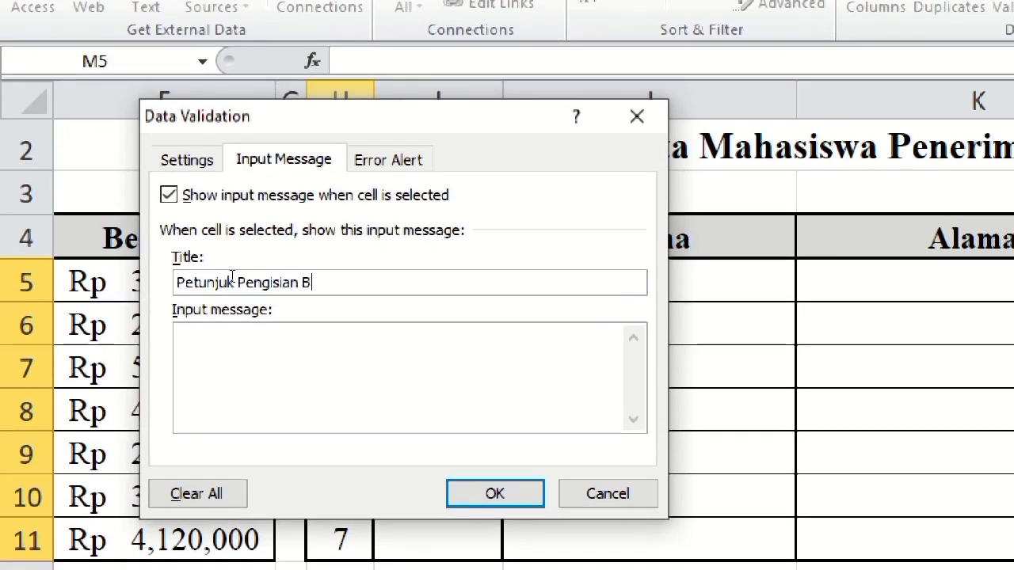
type("E")
key("BackSpace")
type("ea")
type("siswa")
left_click(232, 325)
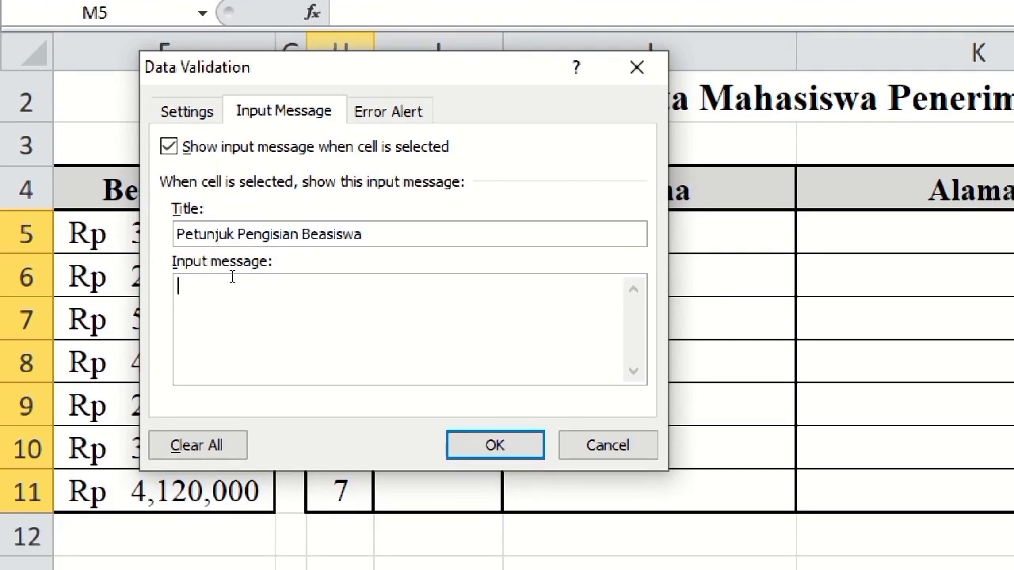
type("Jum")
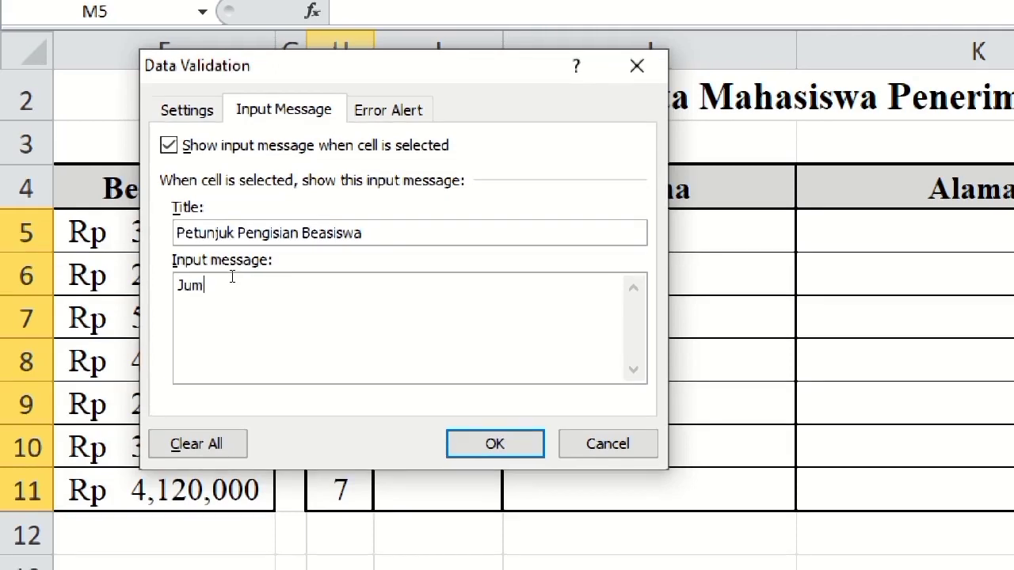
type("lah no")
type("mi")
type("nal ")
type("beasis")
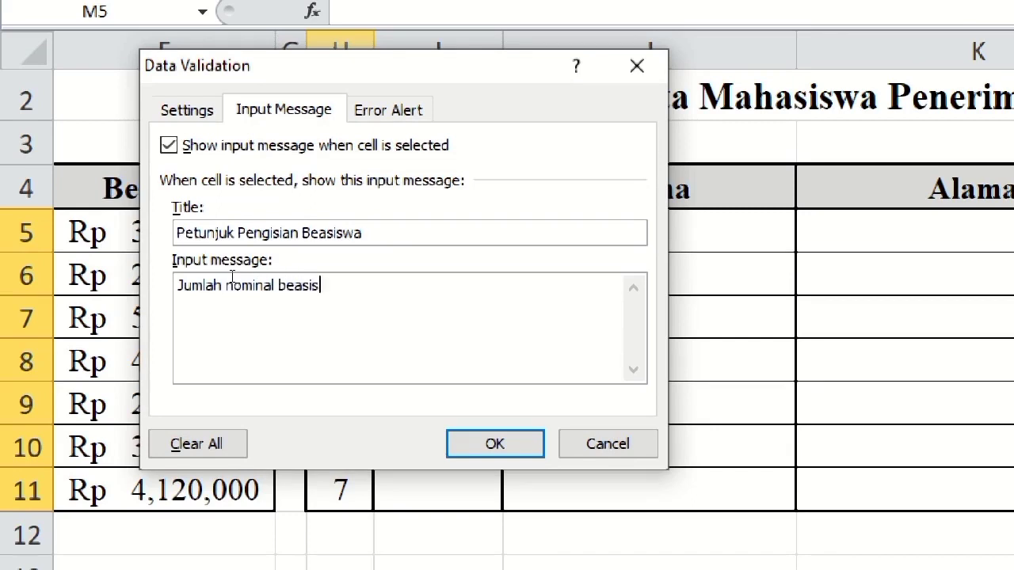
type("wa")
type(" Rp")
type(" 3.")
type("000.")
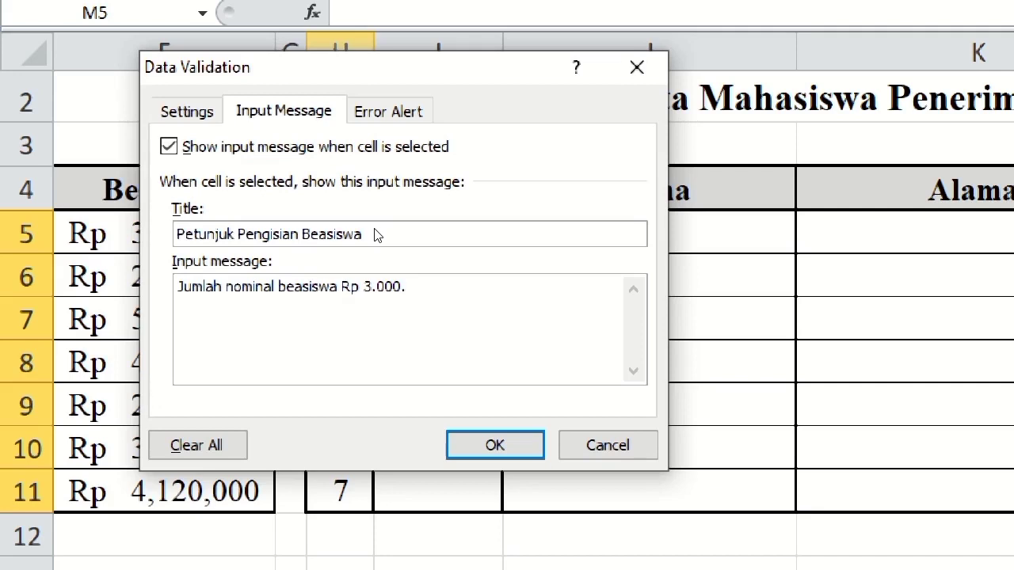
type("000 s/")
type("d ")
type("Rp 4.")
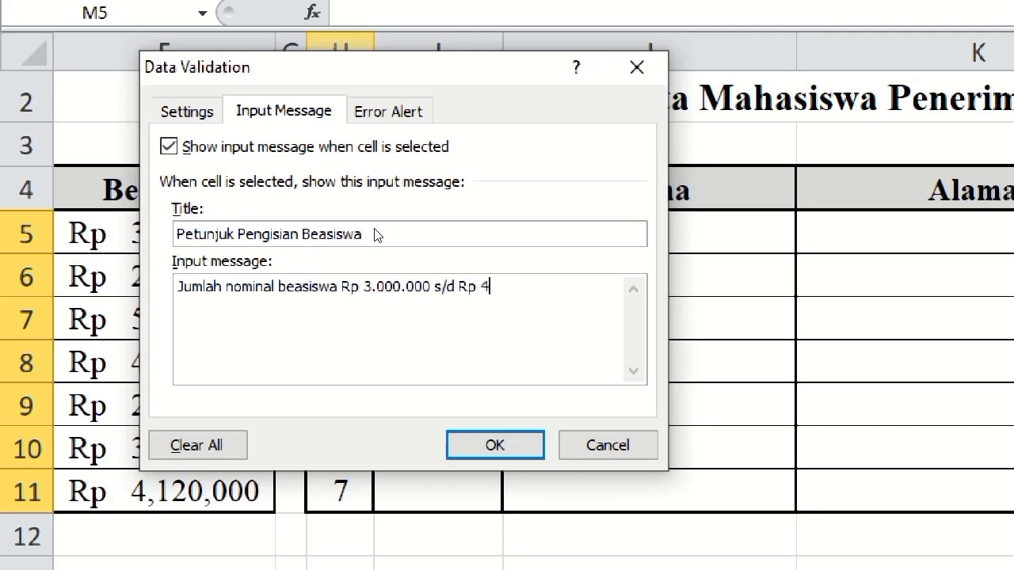
type("500.")
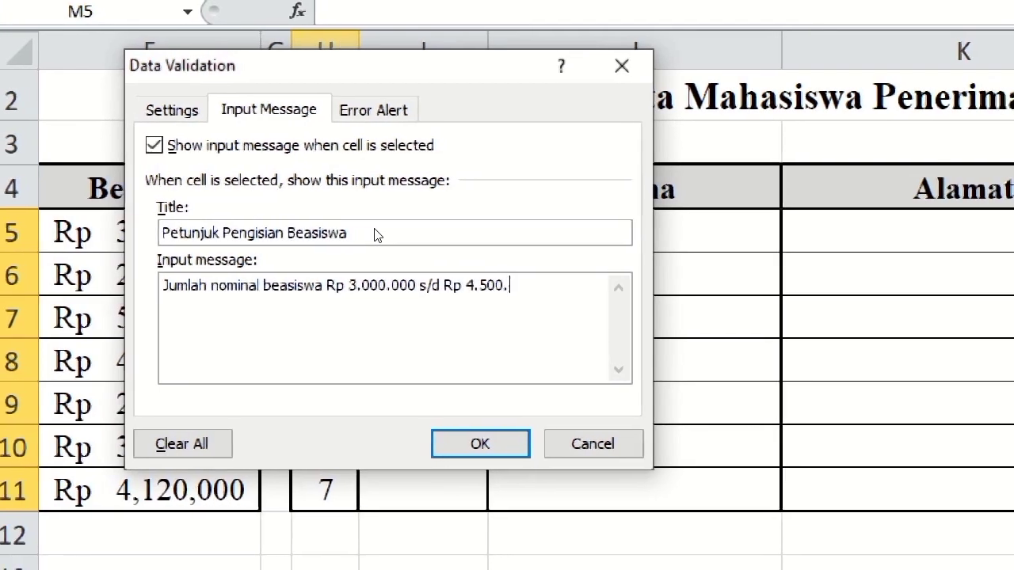
type("000")
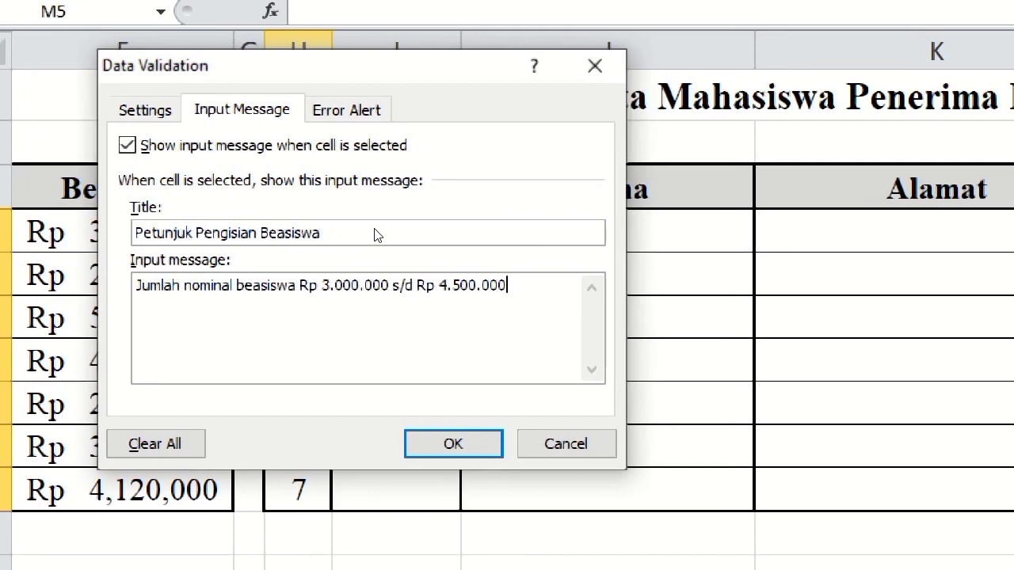
key("ctrl+Tab")
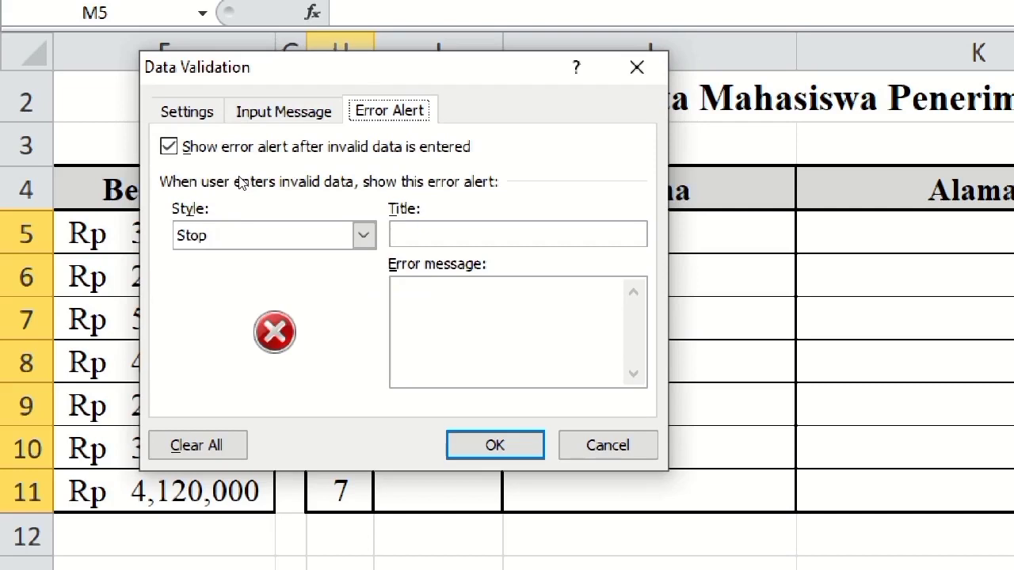
Add a 'Salah!' error saying 'Jumlah nominal tidak sesuai ketentuan' and confirm the Beasiswa validation.
key("Tab")
key("Tab")
key("Tab")
type("Salah")
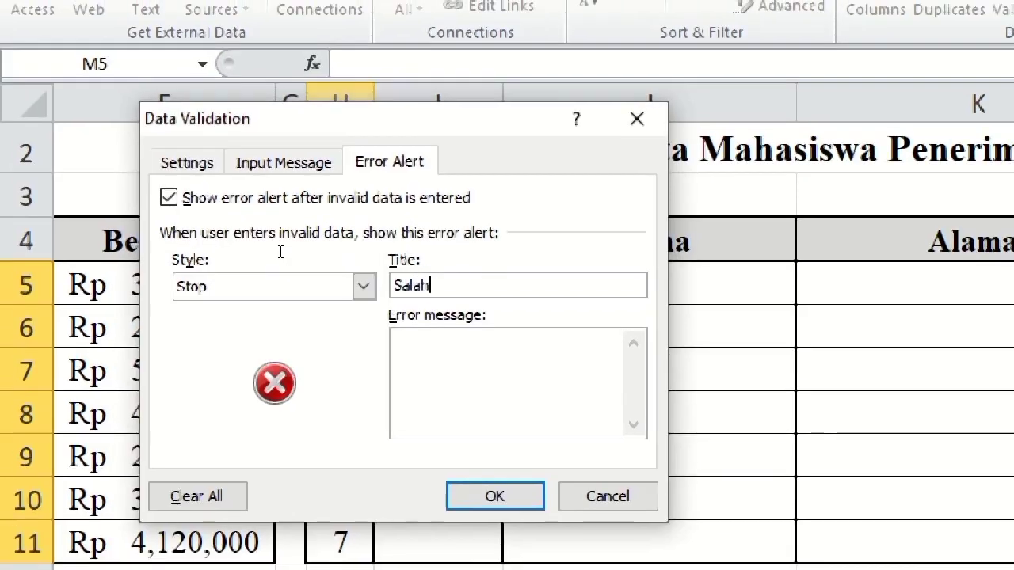
type("!")
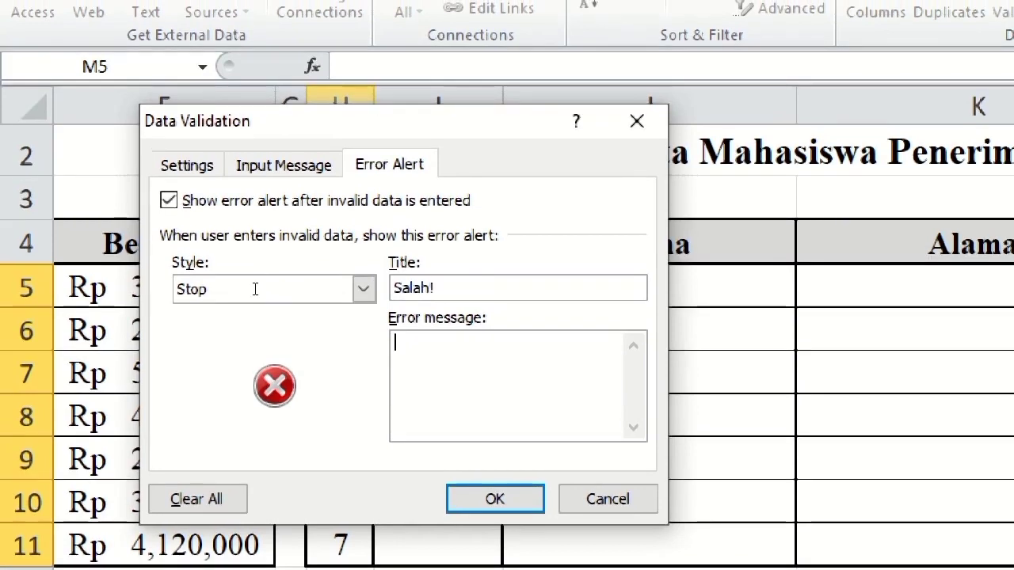
key("Tab")
type("J")
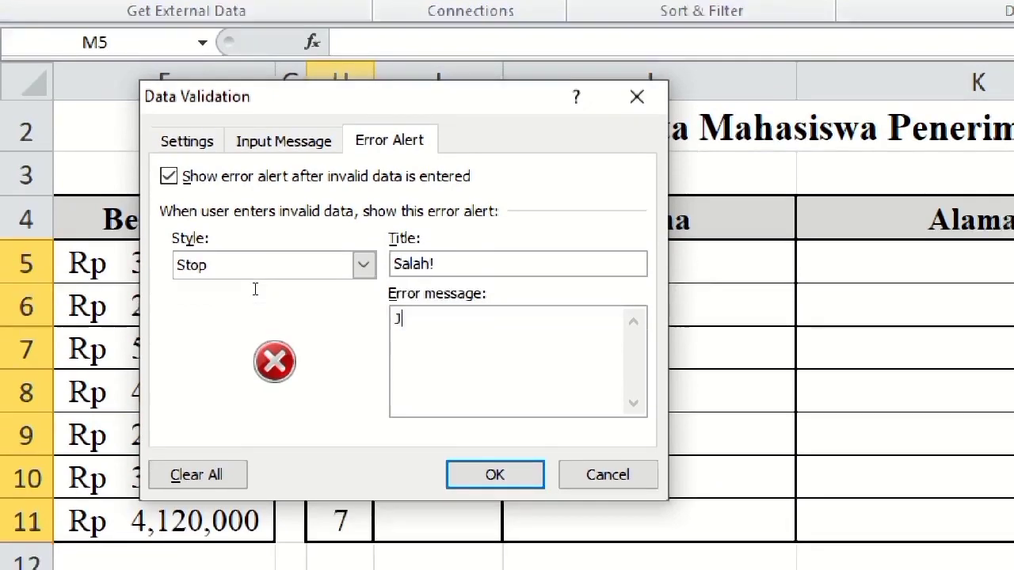
type("U")
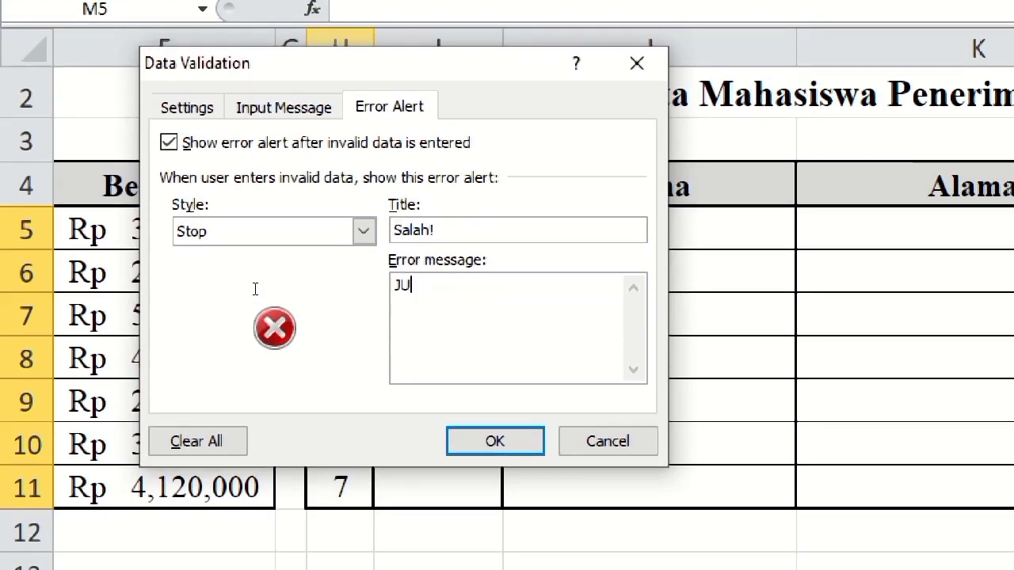
key("BackSpace")
type("uml")
type("ah no")
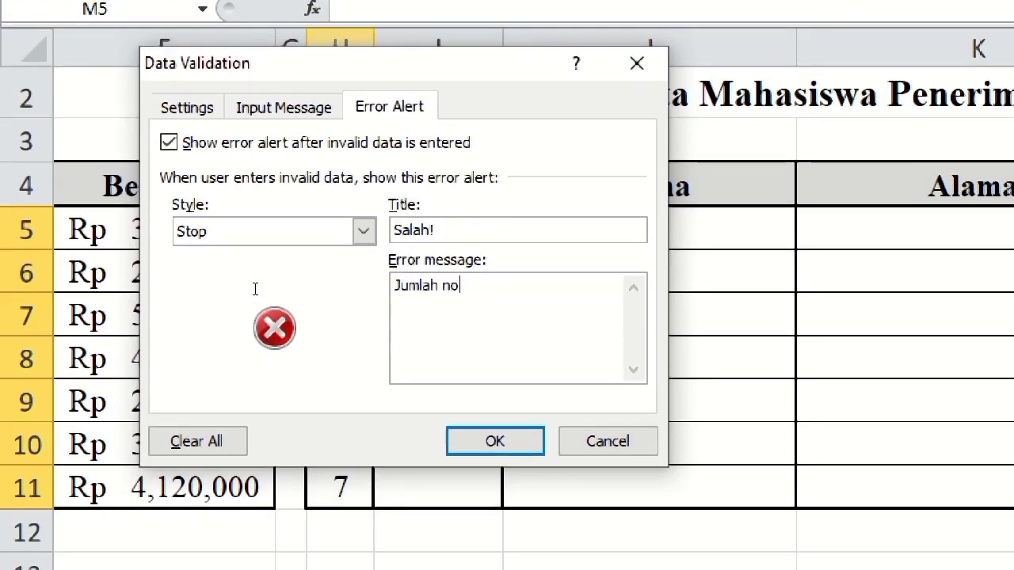
type("minal ti")
type("dak sesuai")
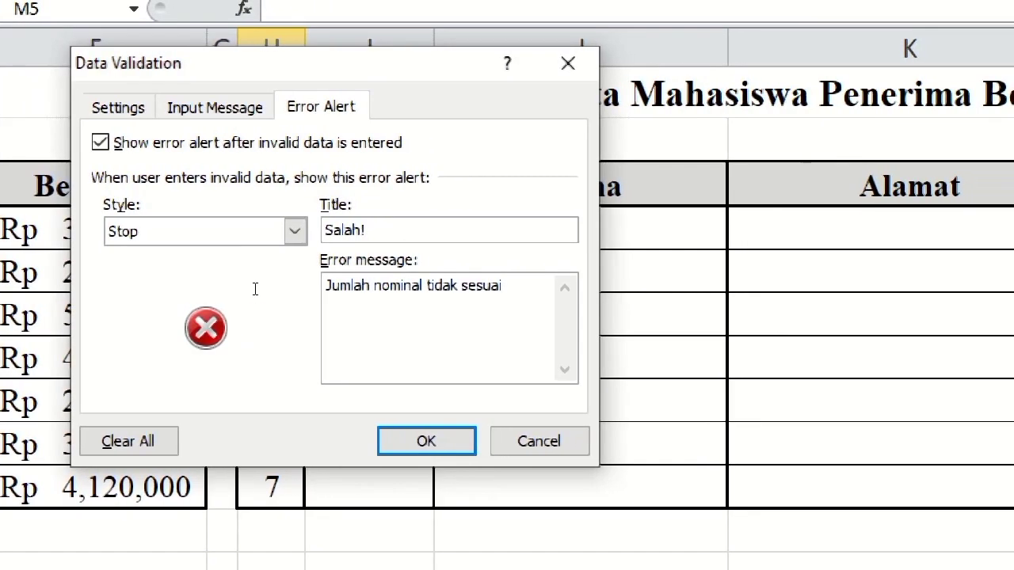
type(" ketentua")
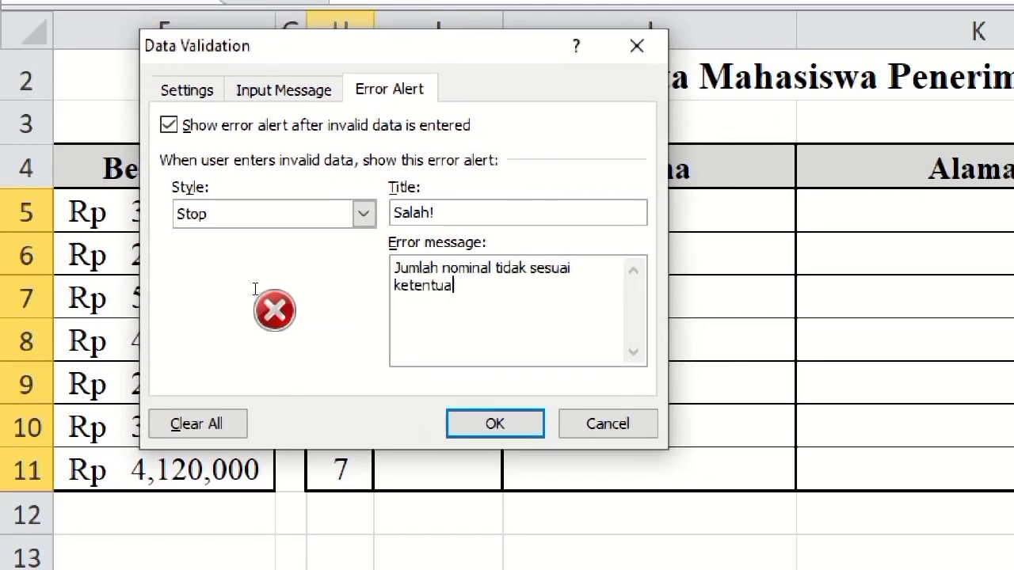
type("n")
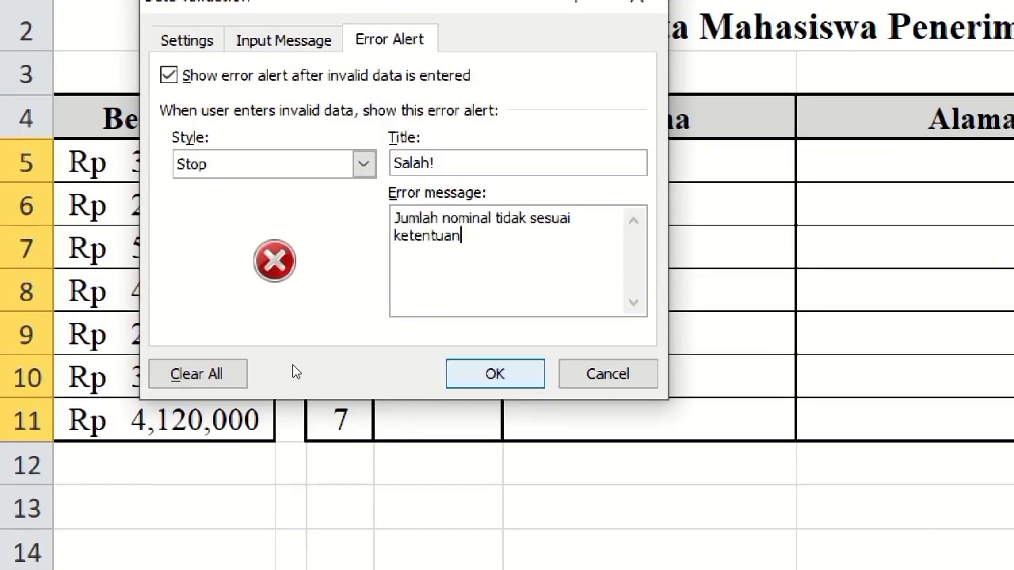
key("Return")
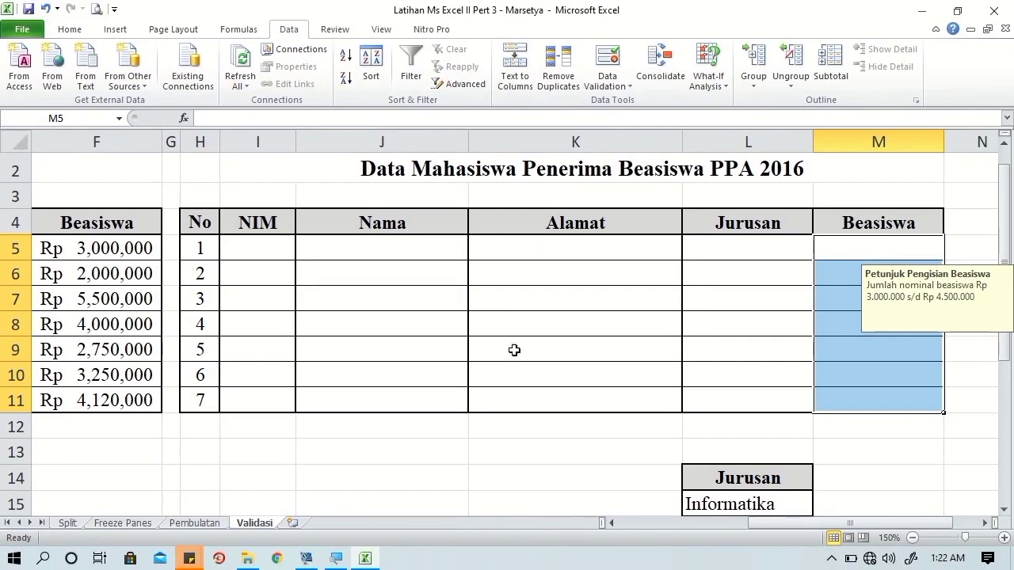
left_click_drag(768, 523, 650, 529)
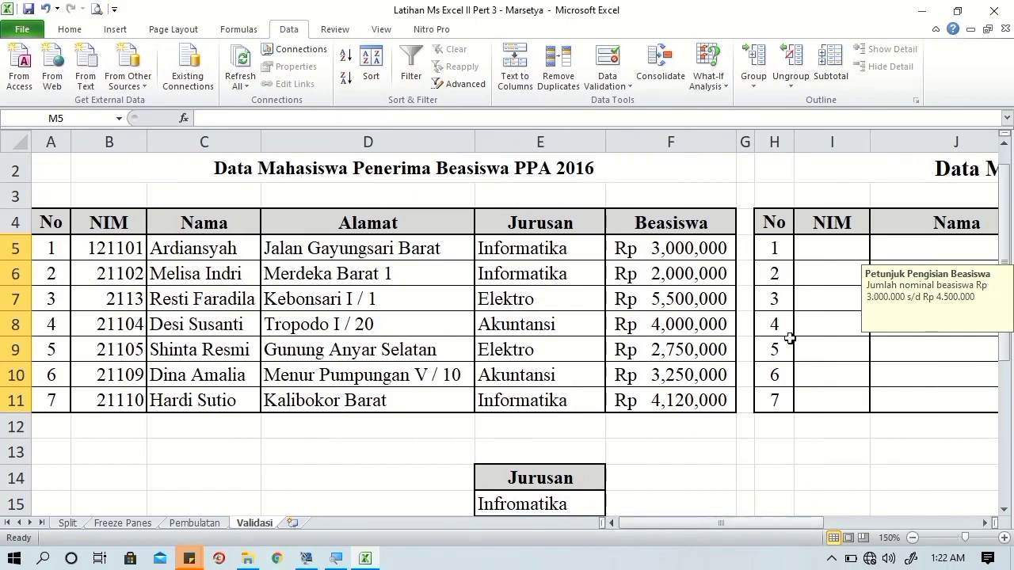
Enter NIM 121101 in I5, retry after the 5-character alert, and correct it to 21101.
left_click(834, 247)
type("1")
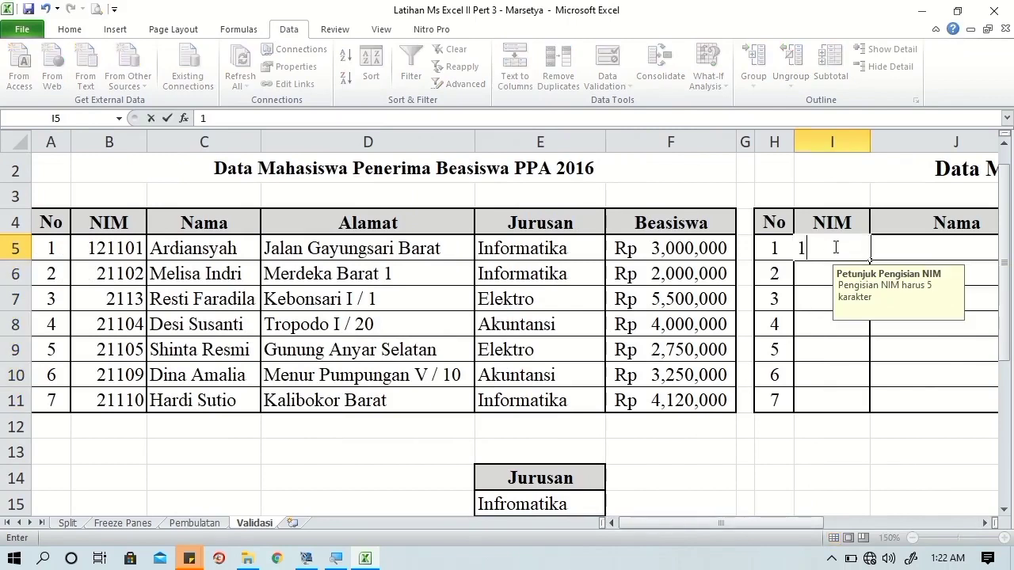
type("211")
type("01")
key("Return")
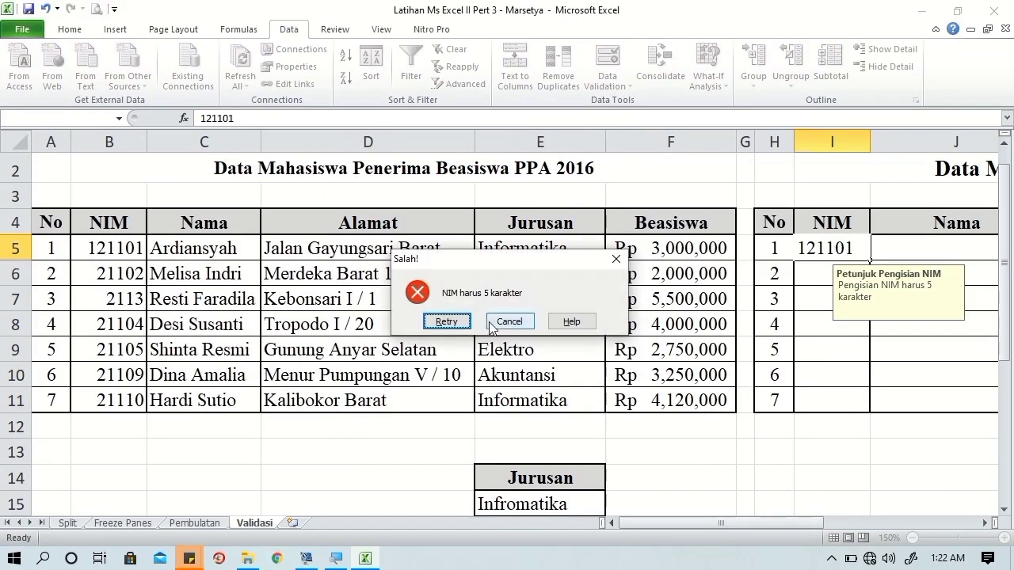
left_click(463, 322)
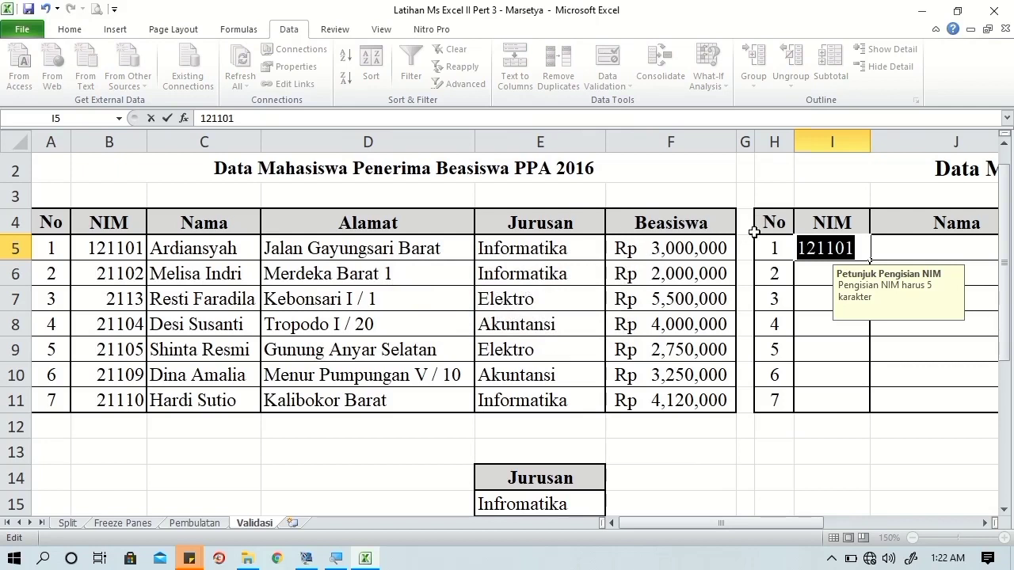
left_click(804, 244)
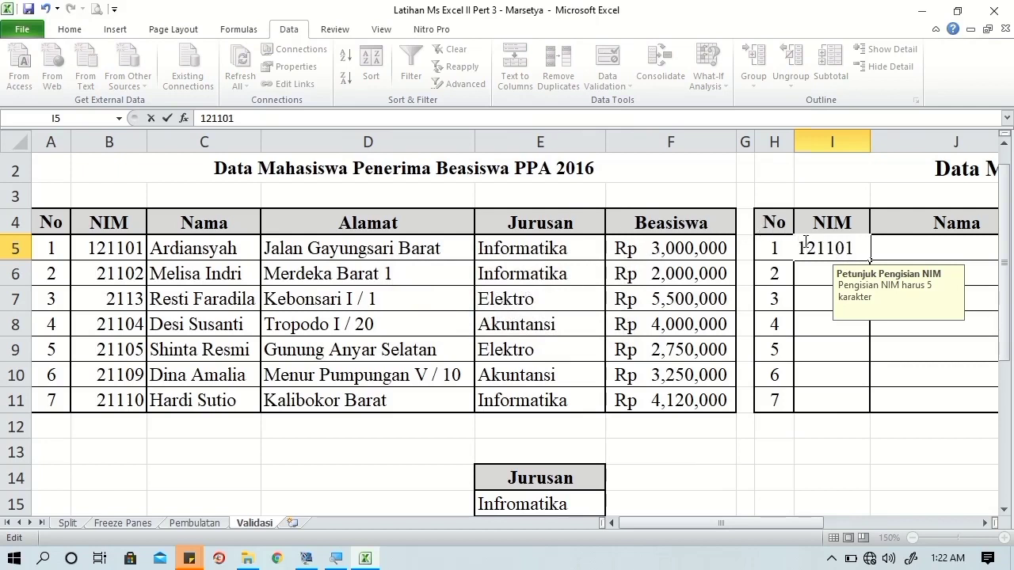
key("BackSpace")
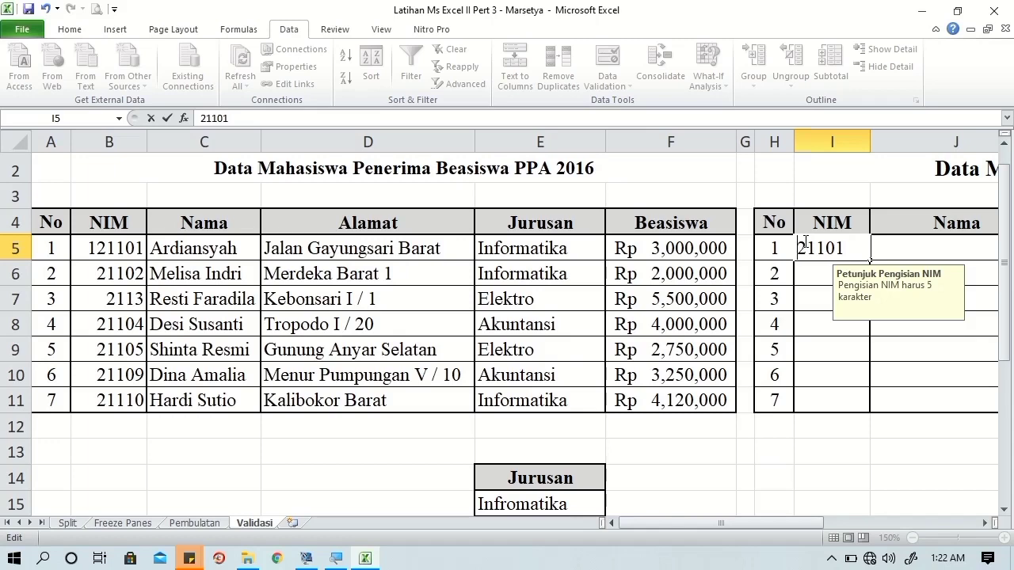
key("Tab")
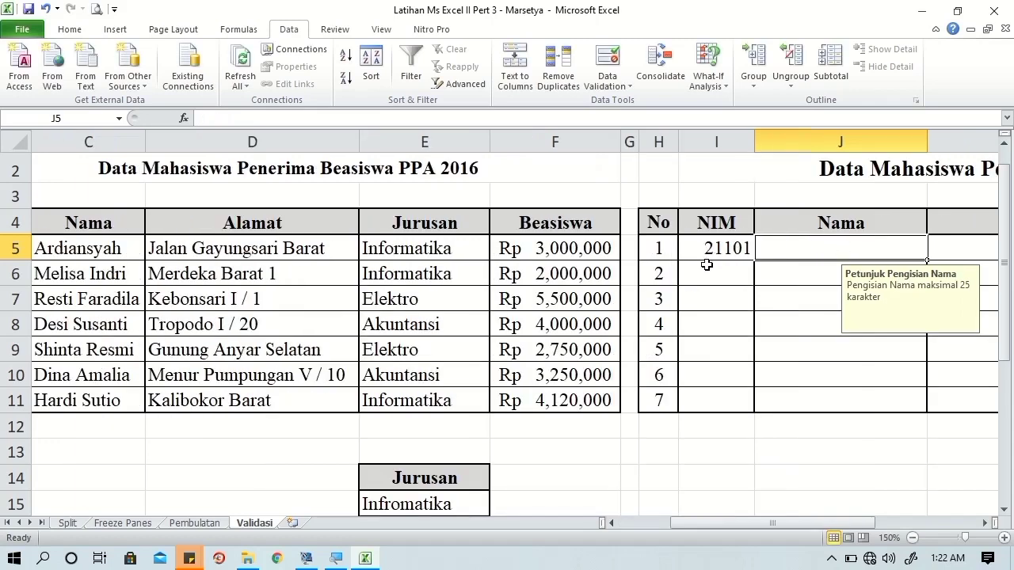
Enter the first student's name in J5.
left_click(612, 523)
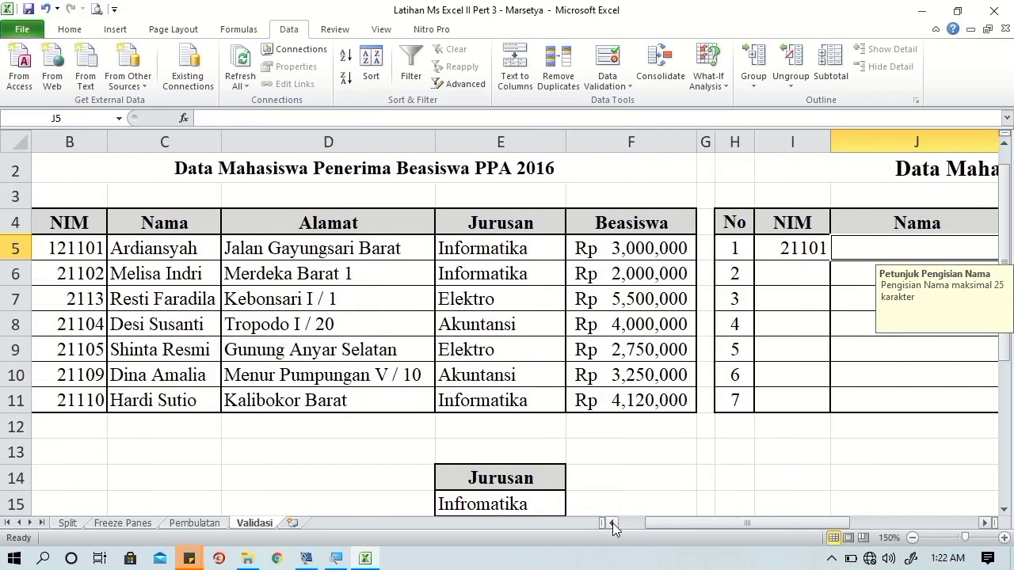
left_click(912, 537)
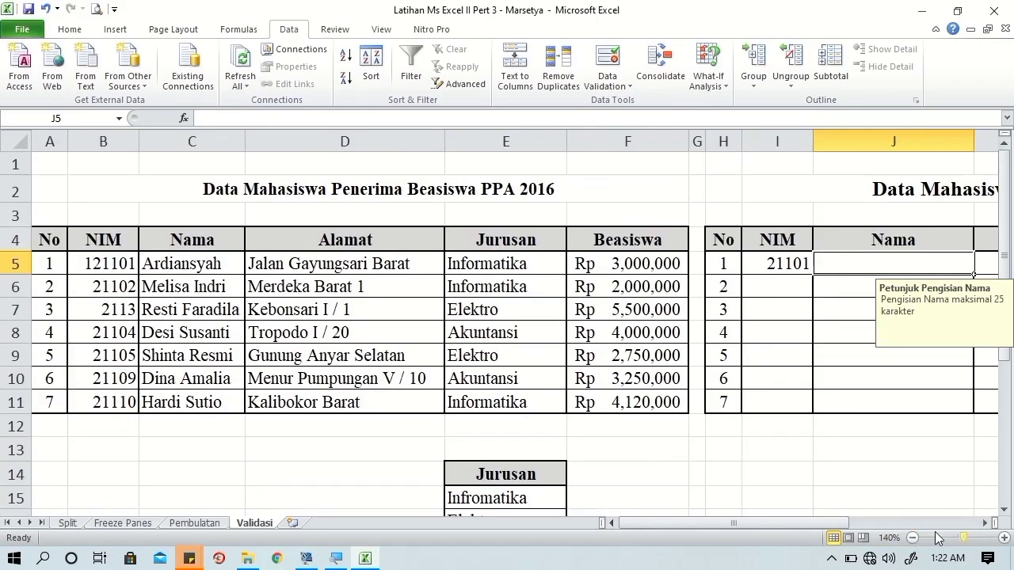
left_click(986, 523)
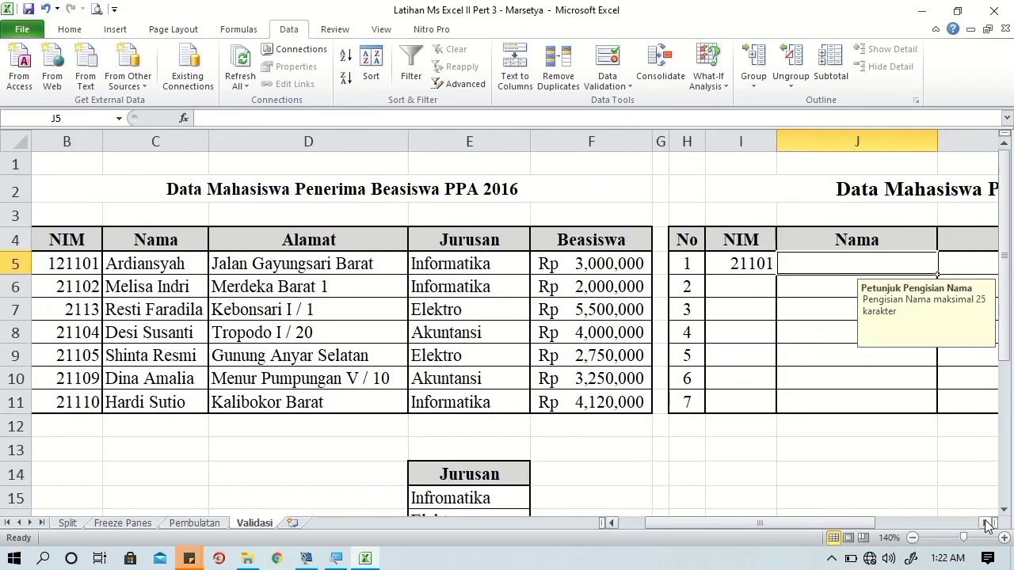
left_click(985, 523)
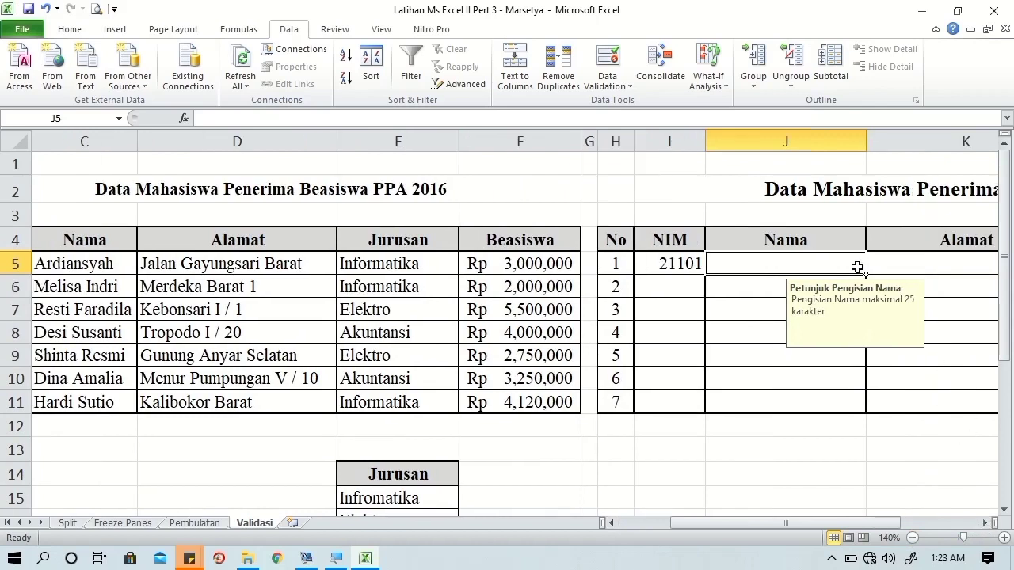
type("Ardi")
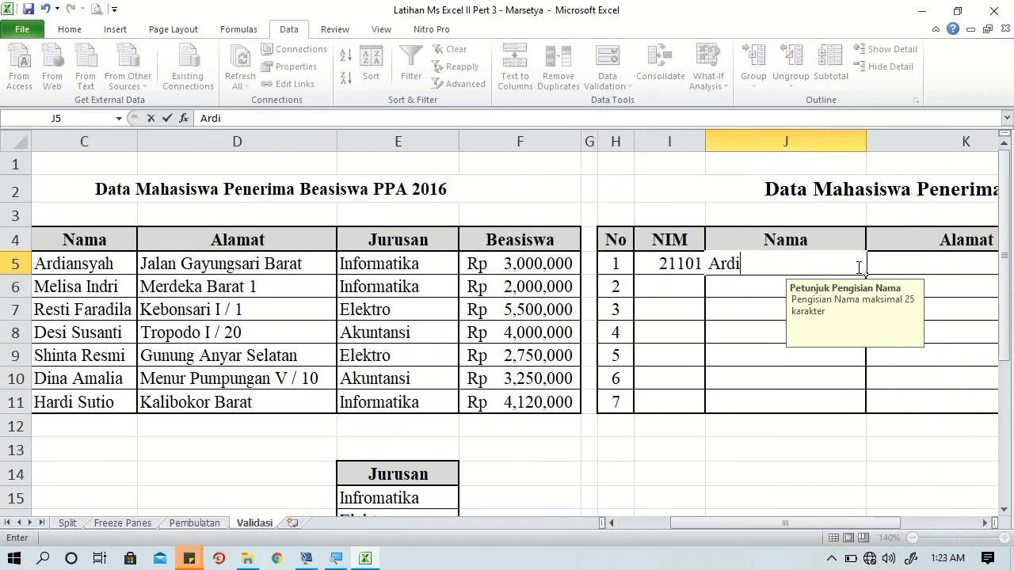
type("ansyah")
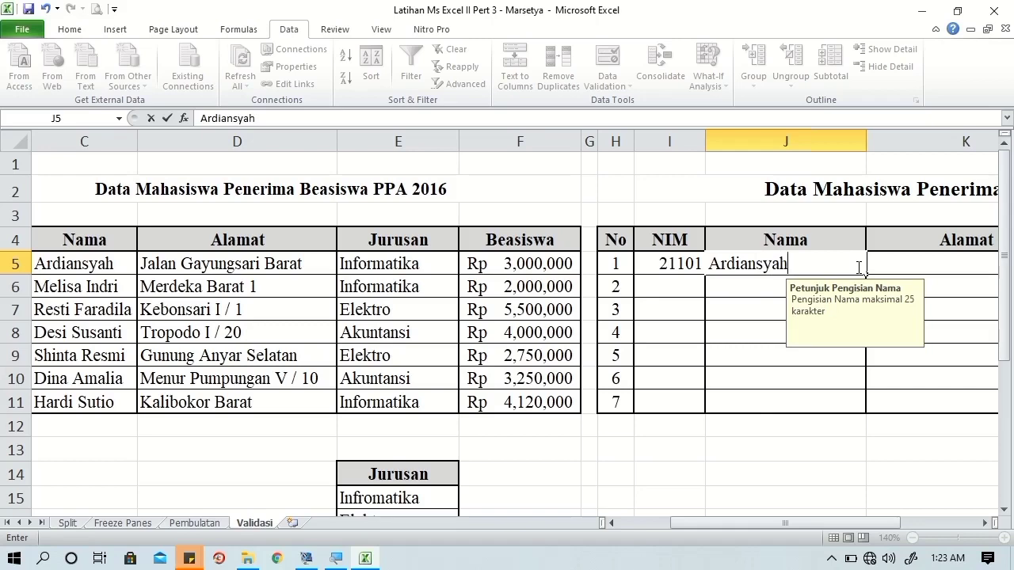
key("Tab")
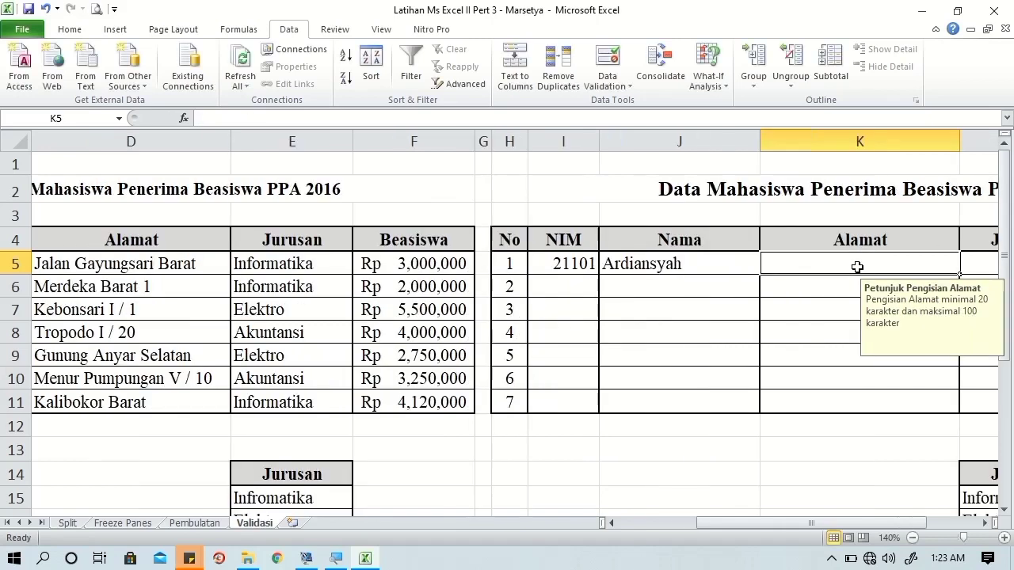
Fill K5 with the student's address and choose Informatika as the major in L5.
type("Jalan ")
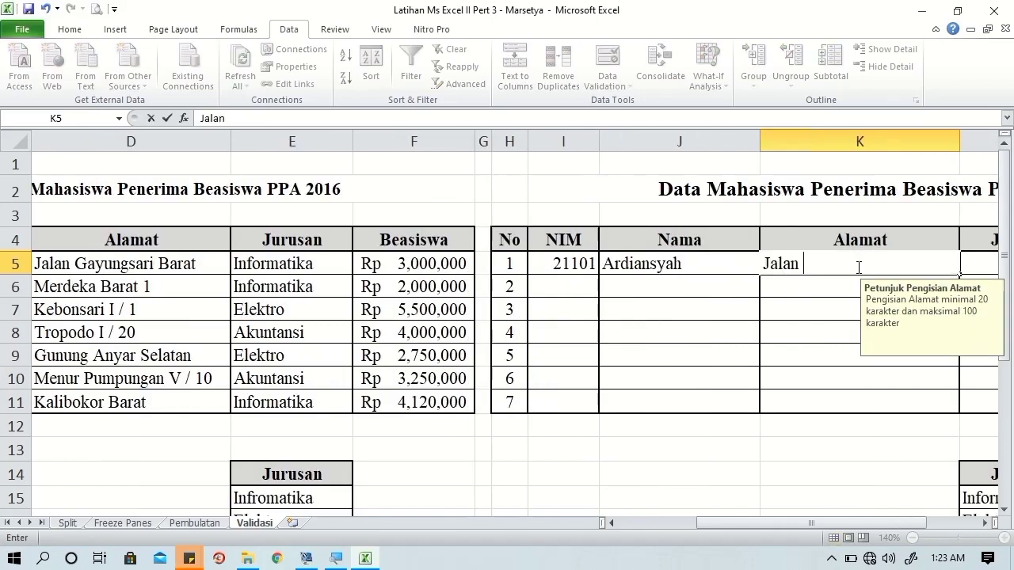
type("Gayungs")
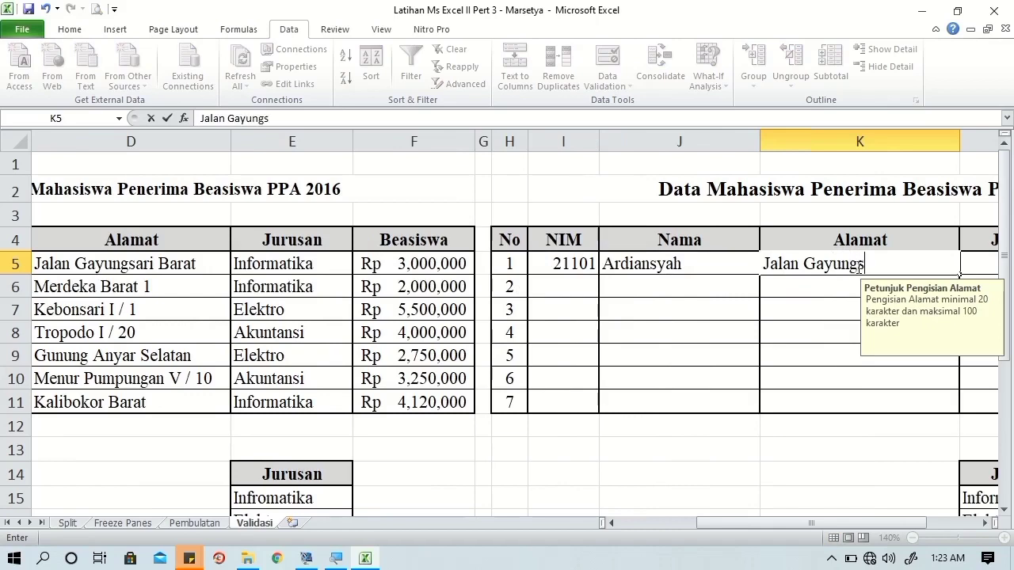
type("ari Bara")
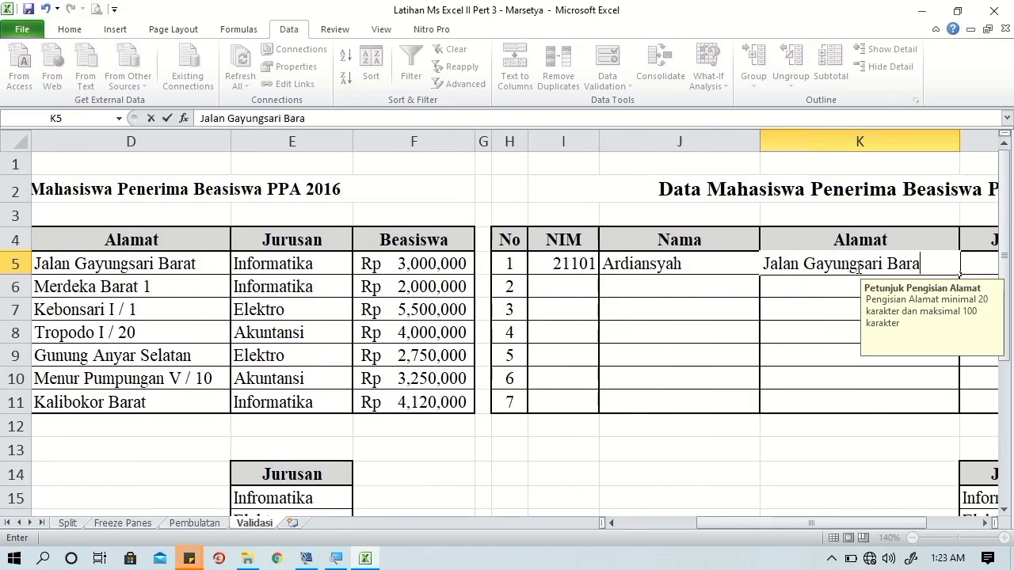
type("t")
key("Tab")
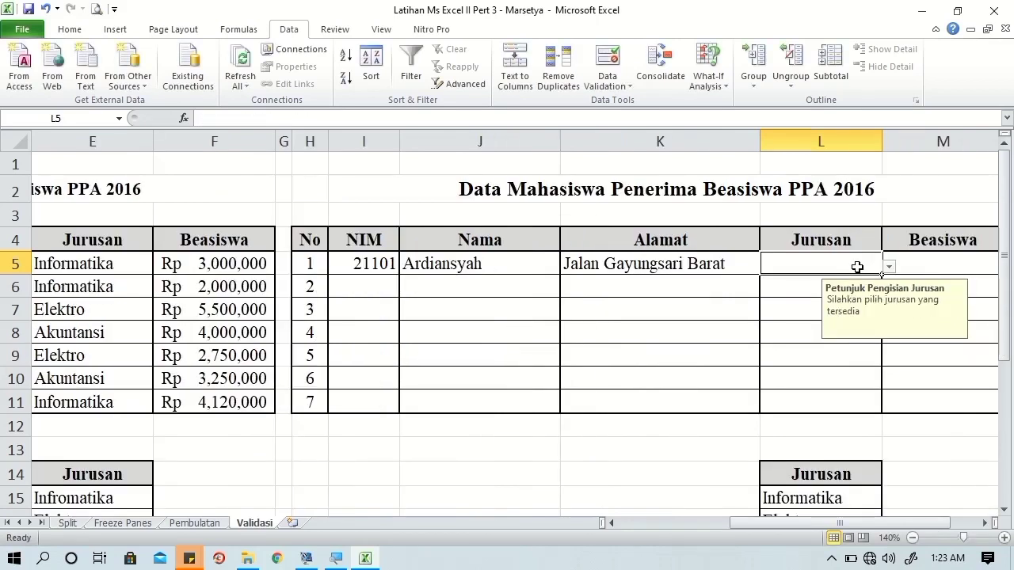
left_click(888, 267)
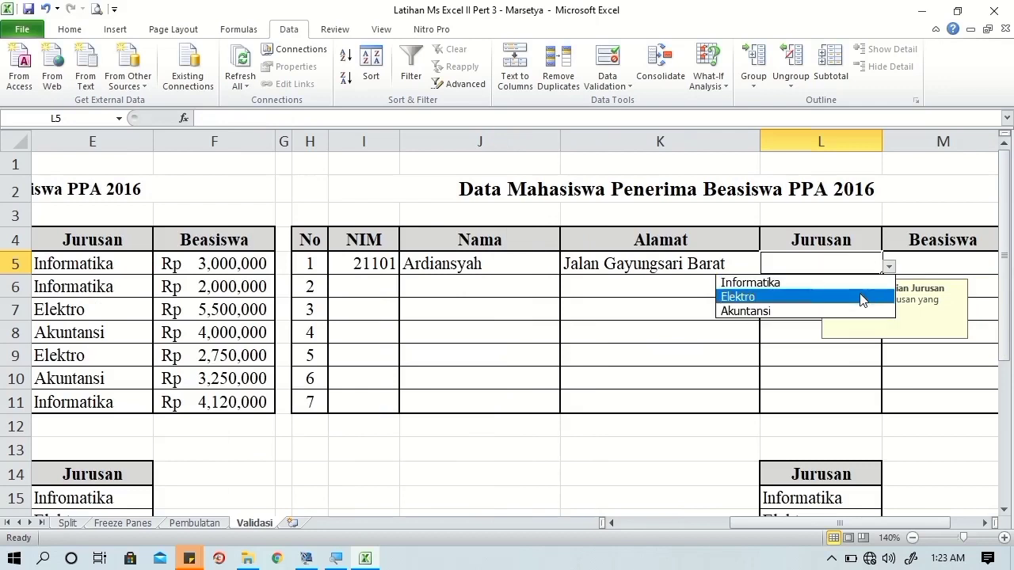
left_click(842, 284)
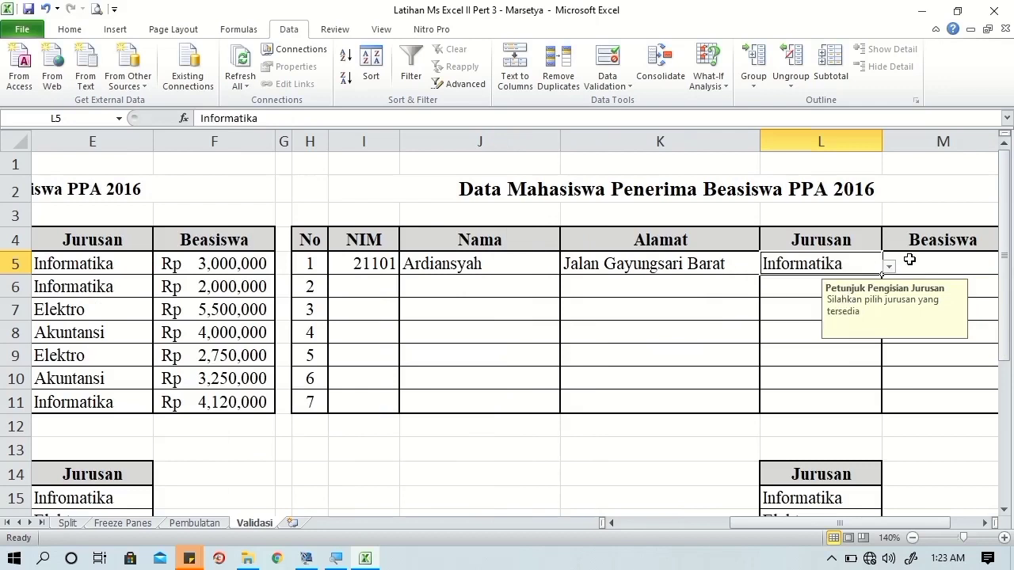
Enter a 3000000 scholarship in M5 and select the Beasiswa cells M5:M11.
left_click(909, 259)
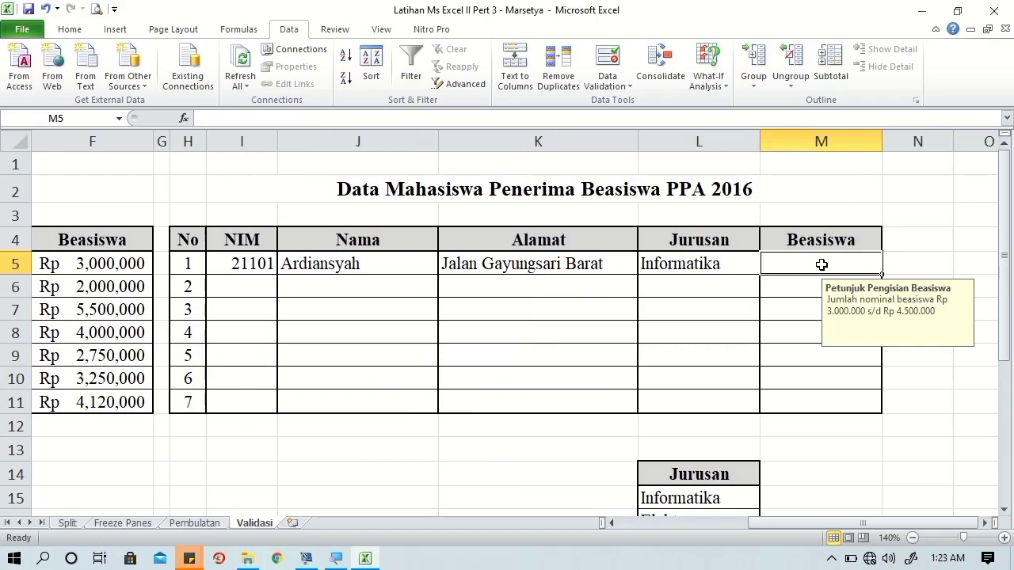
type("300000")
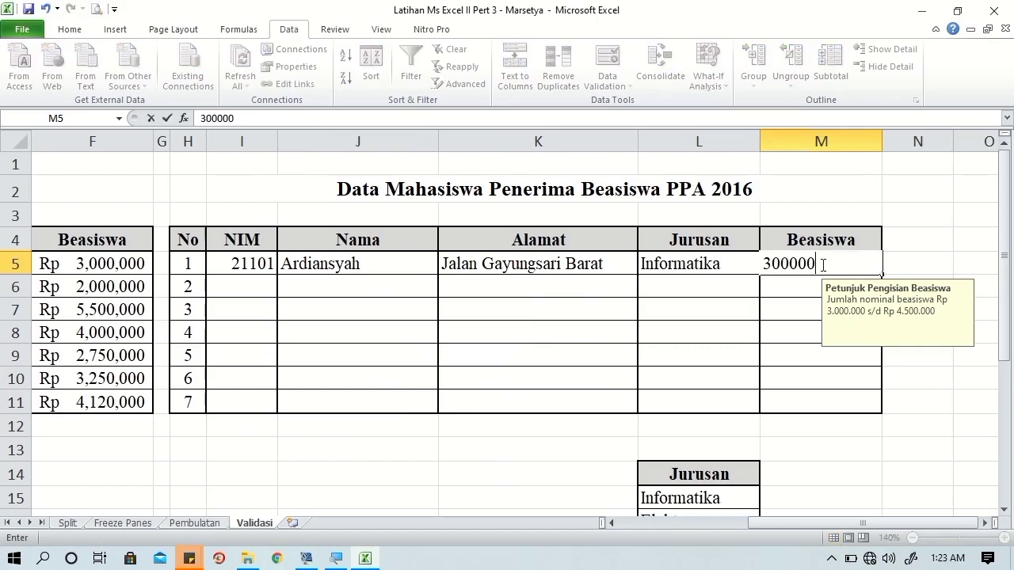
type("0")
key("Return")
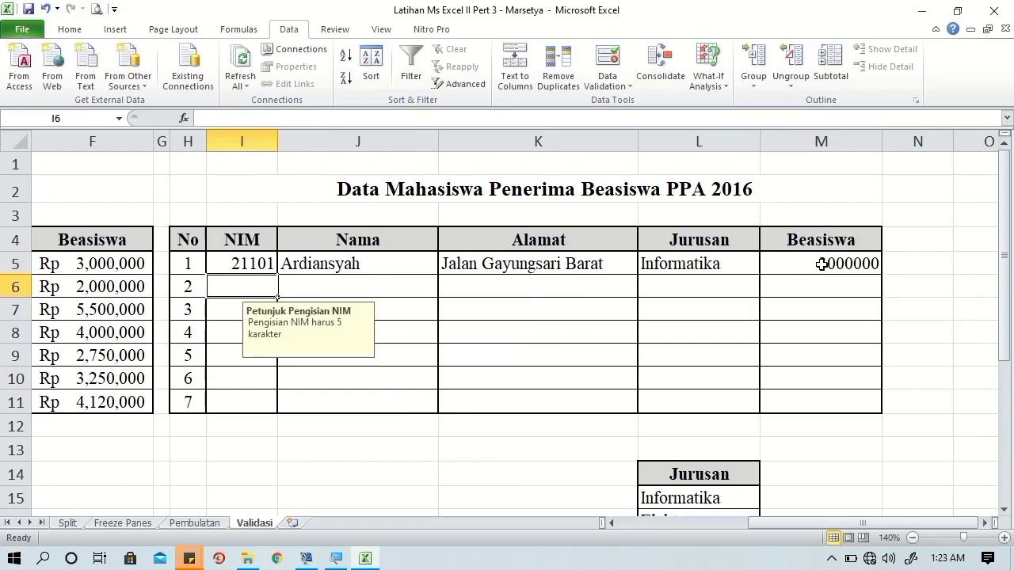
left_click_drag(821, 264, 240, 305)
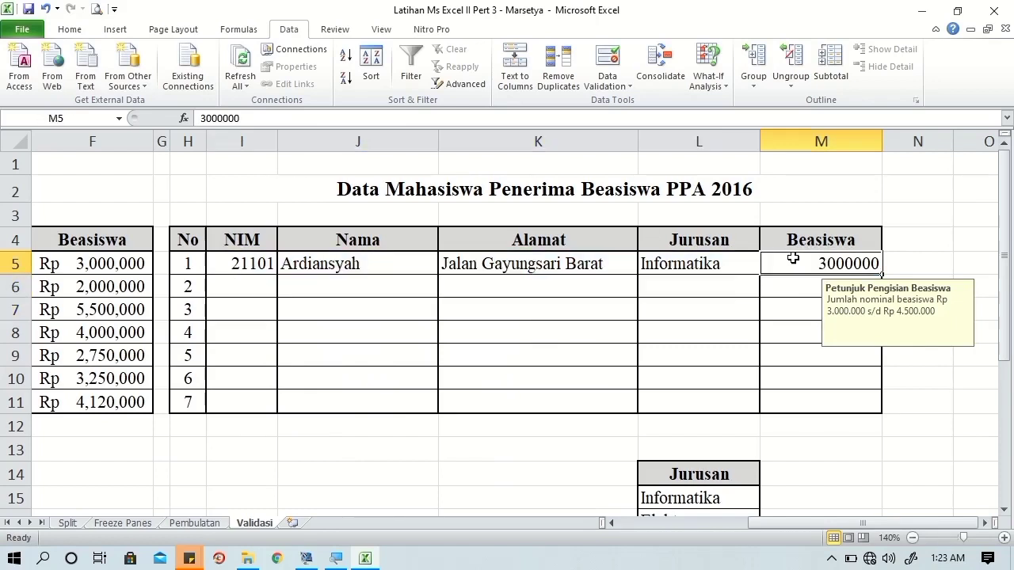
left_click_drag(793, 257, 798, 400)
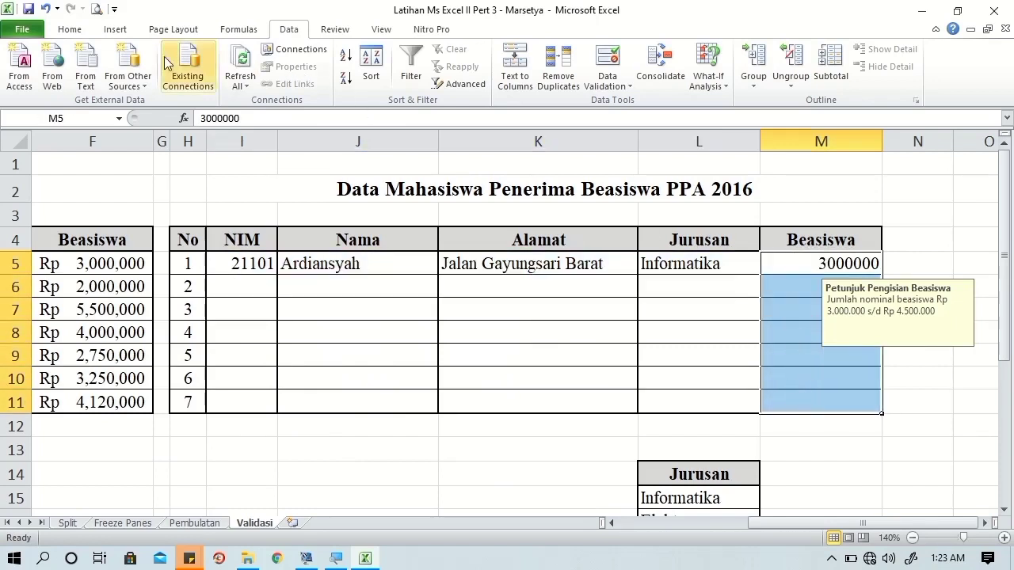
Format the Beasiswa cells as Accounting with the Rp Indonesian symbol and 0 decimal places.
left_click(70, 30)
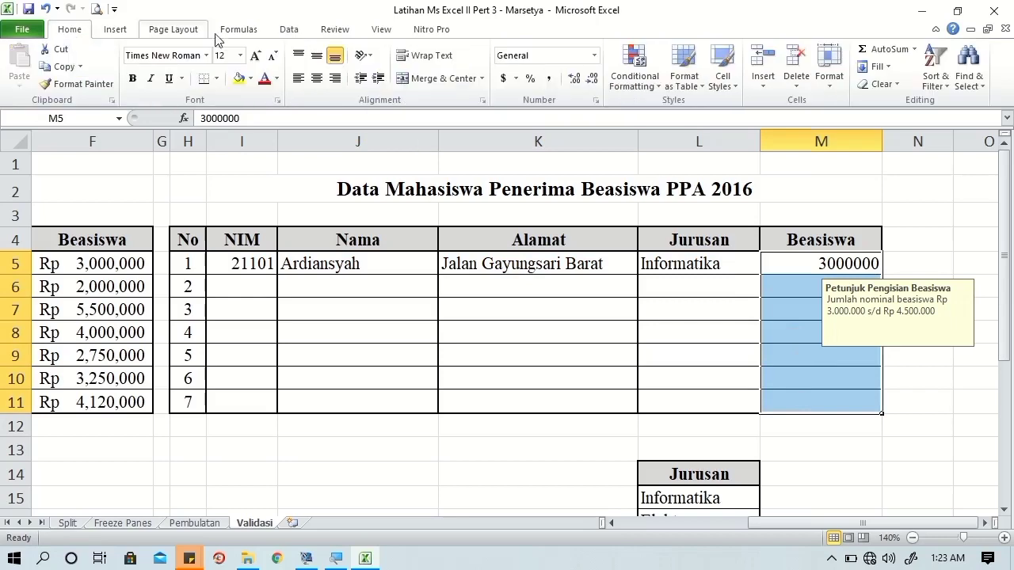
left_click(515, 79)
left_click(529, 188)
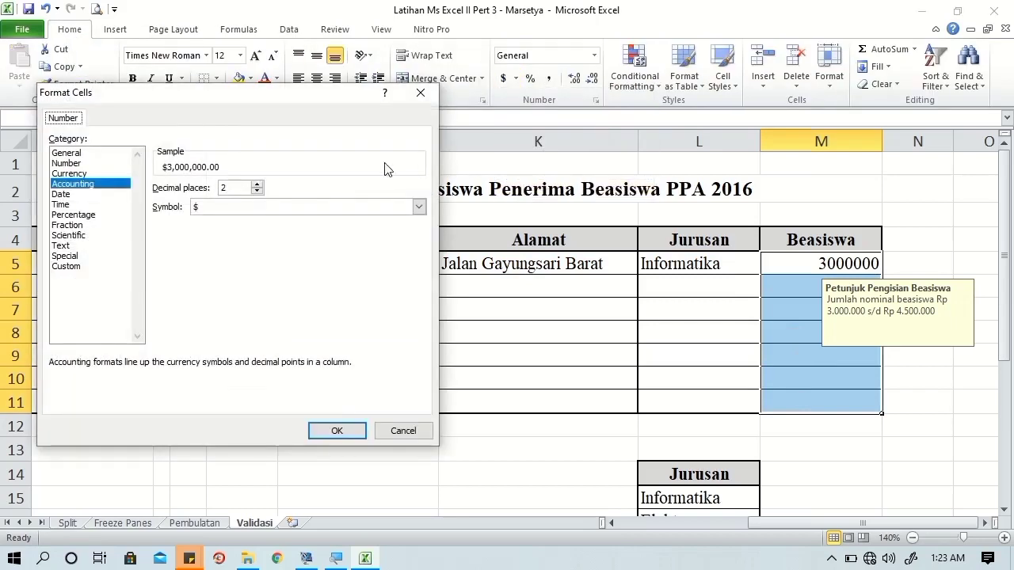
double_click(257, 191)
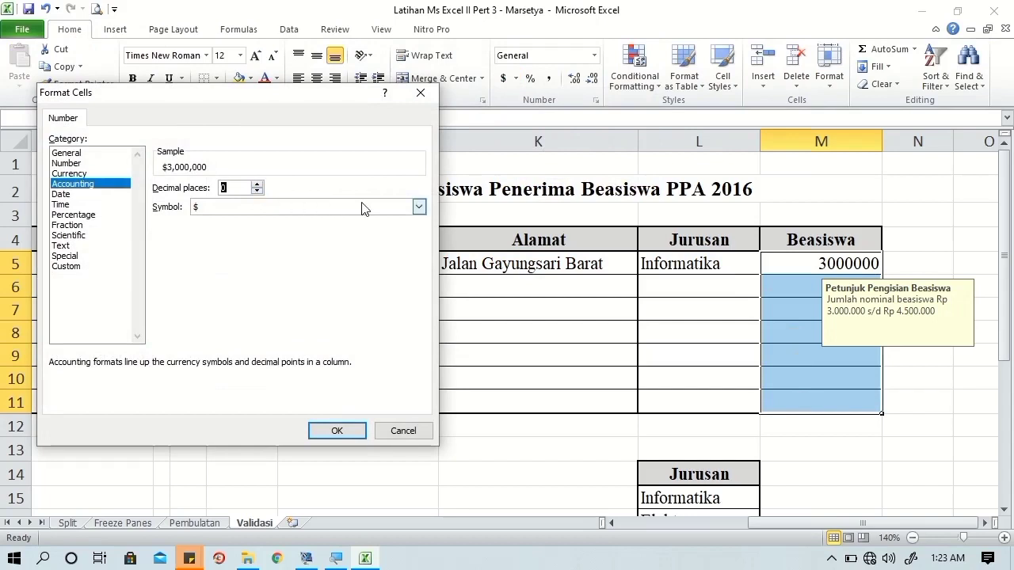
left_click(418, 207)
mouse_move(419, 227)
left_mouse_down()
mouse_move(421, 255)
mouse_move(386, 260)
left_mouse_up()
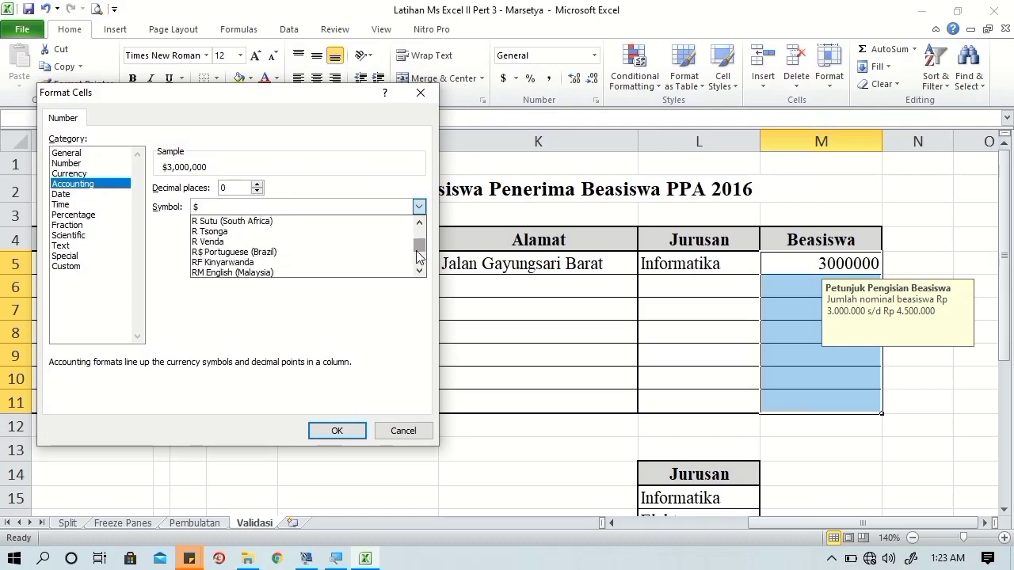
left_click(369, 262)
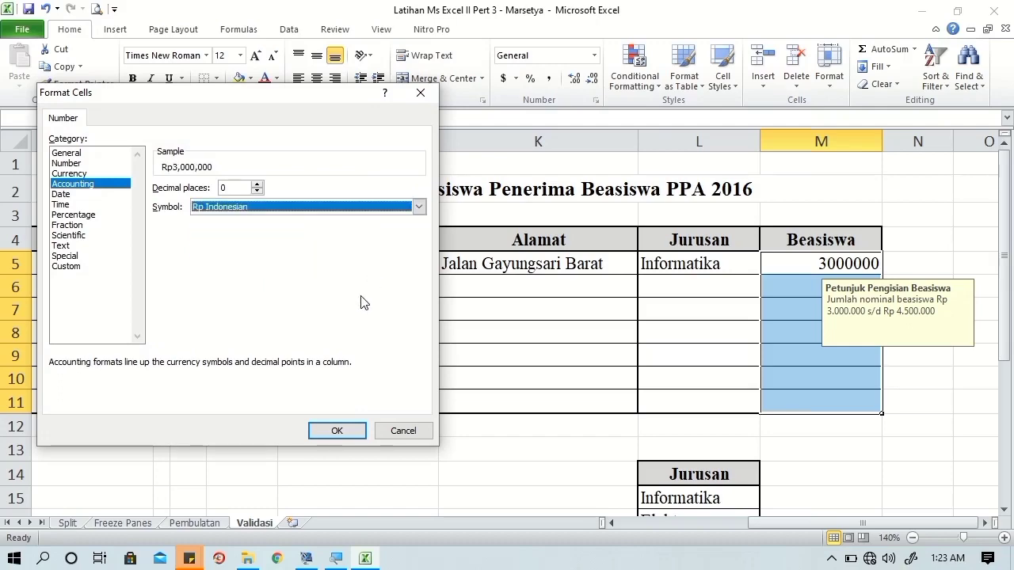
left_click(316, 425)
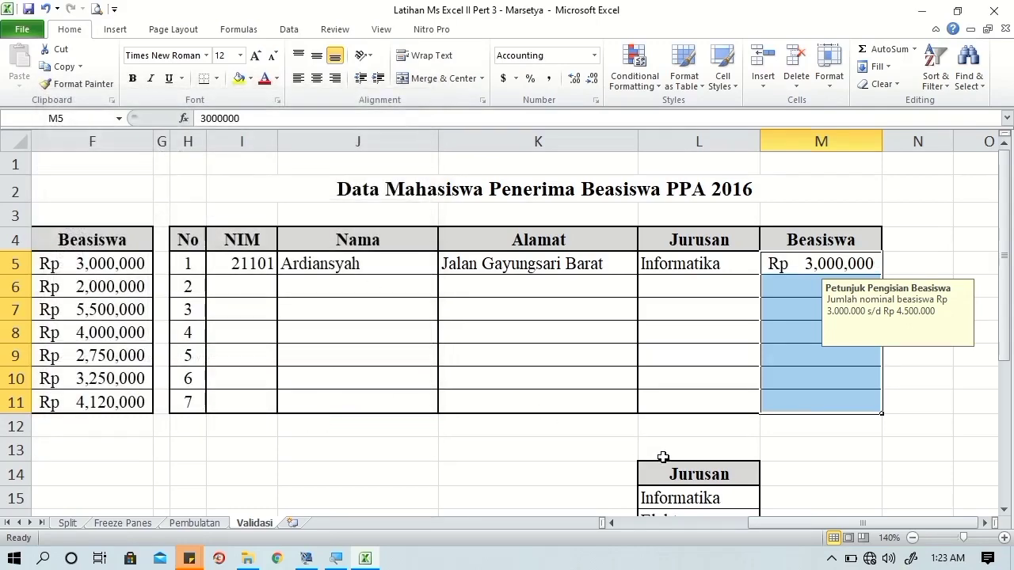
left_click_drag(777, 514, 688, 523)
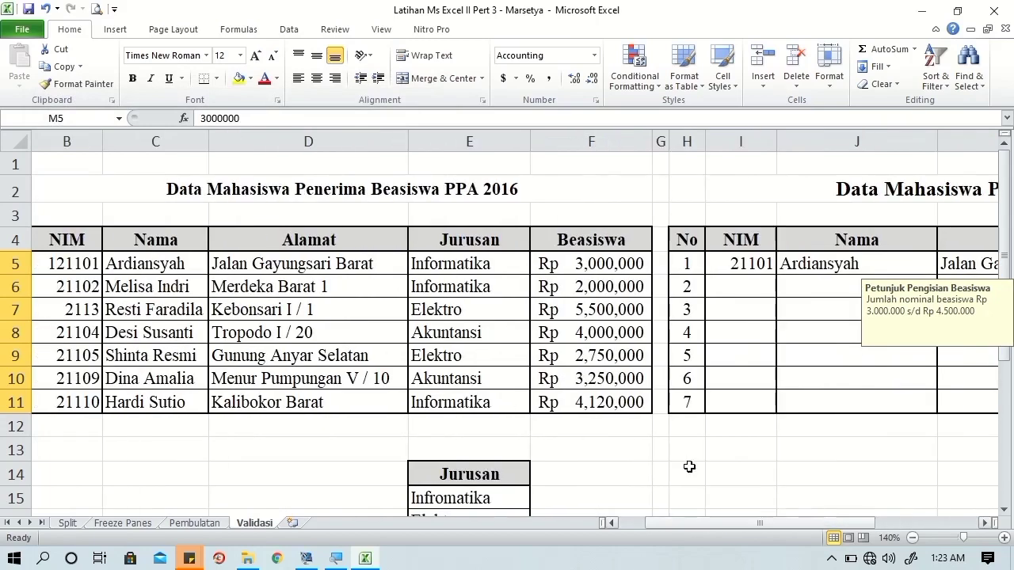
left_click(767, 283)
type("2")
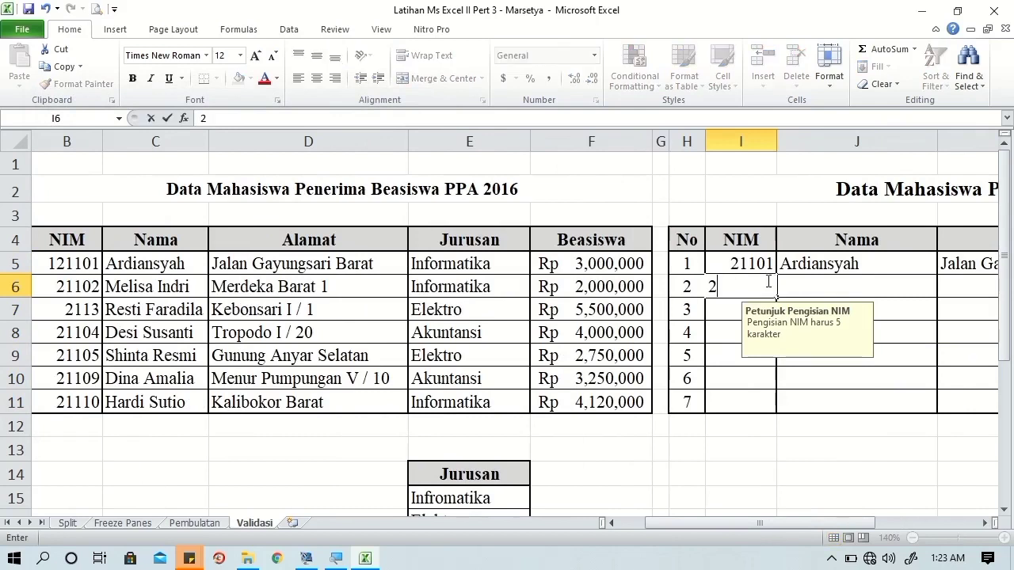
type("1102")
key("Tab")
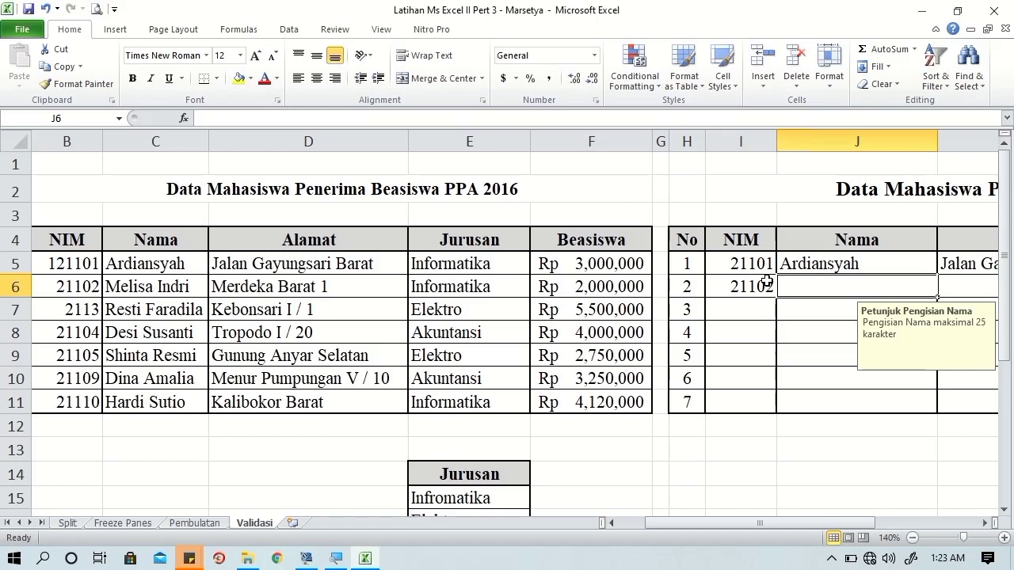
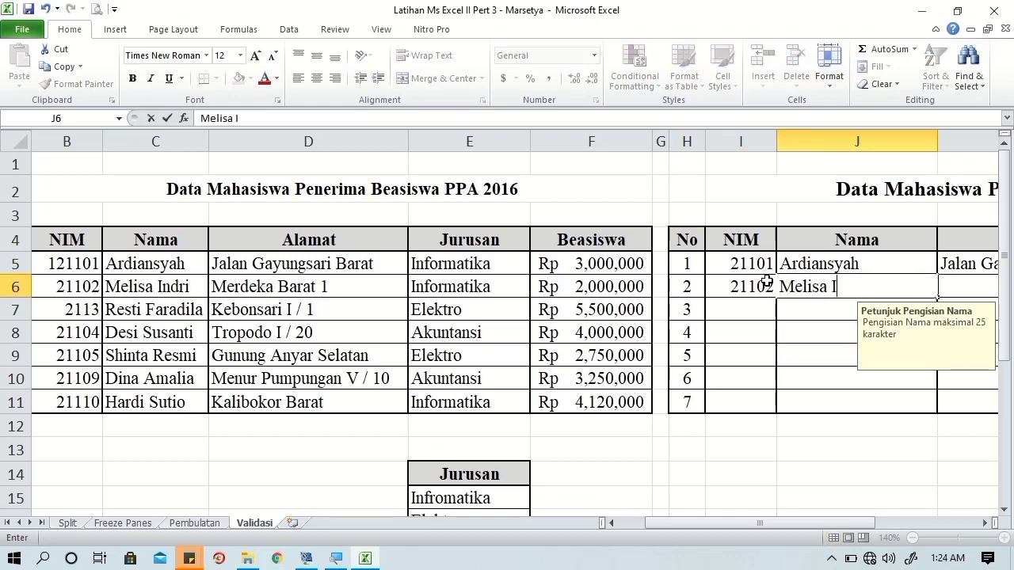
key("Tab")
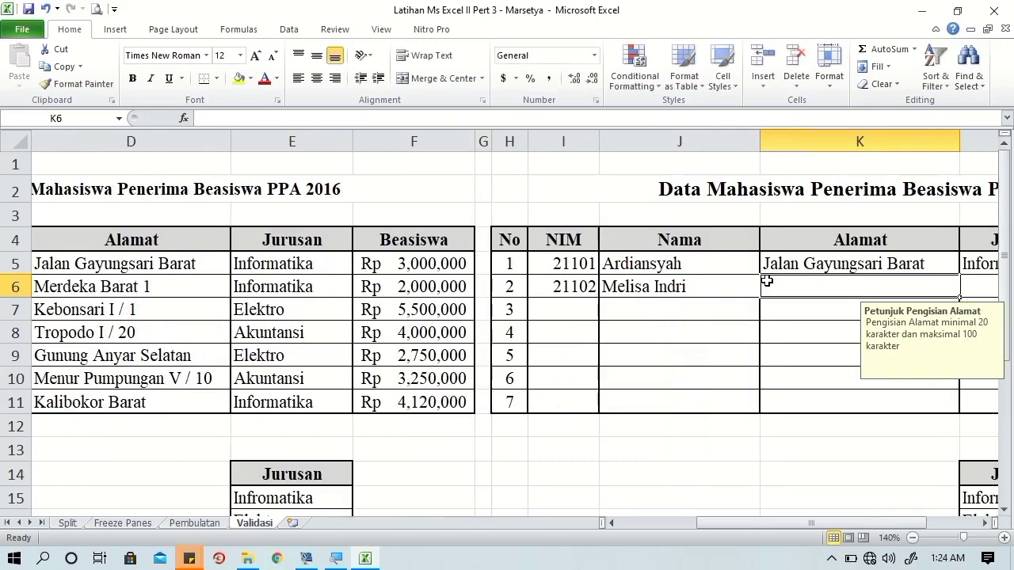
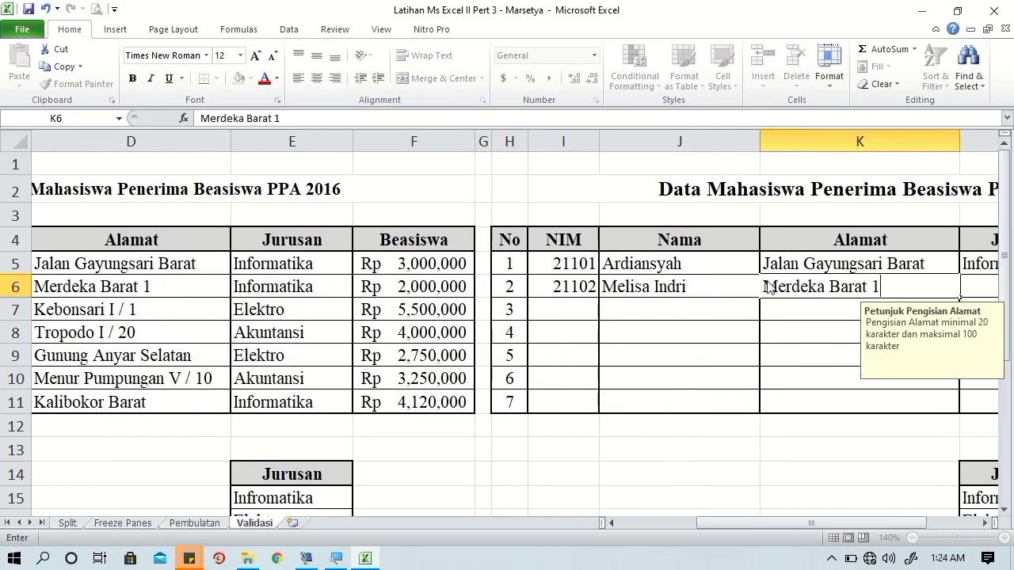
key("Return")
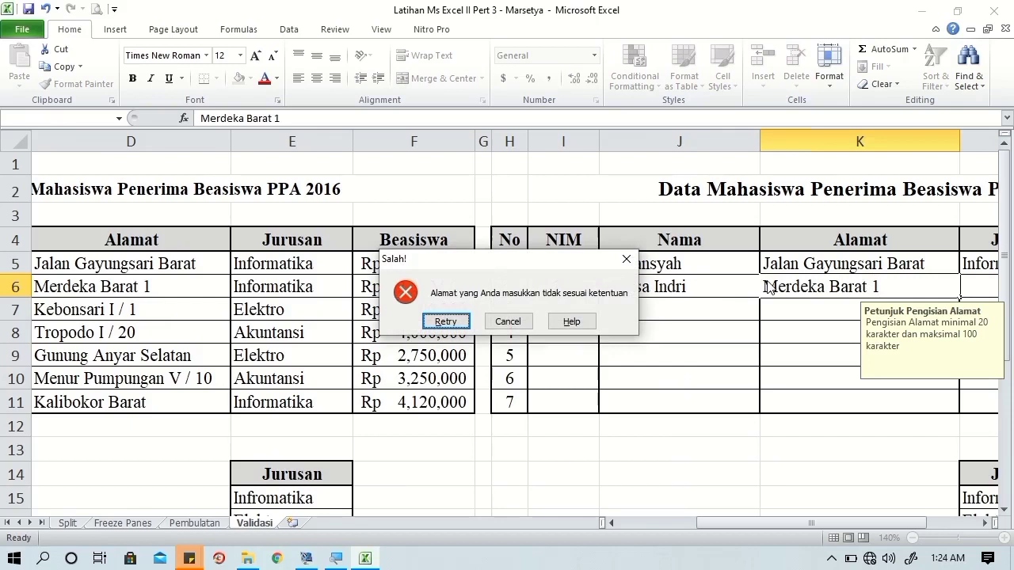
key("Return")
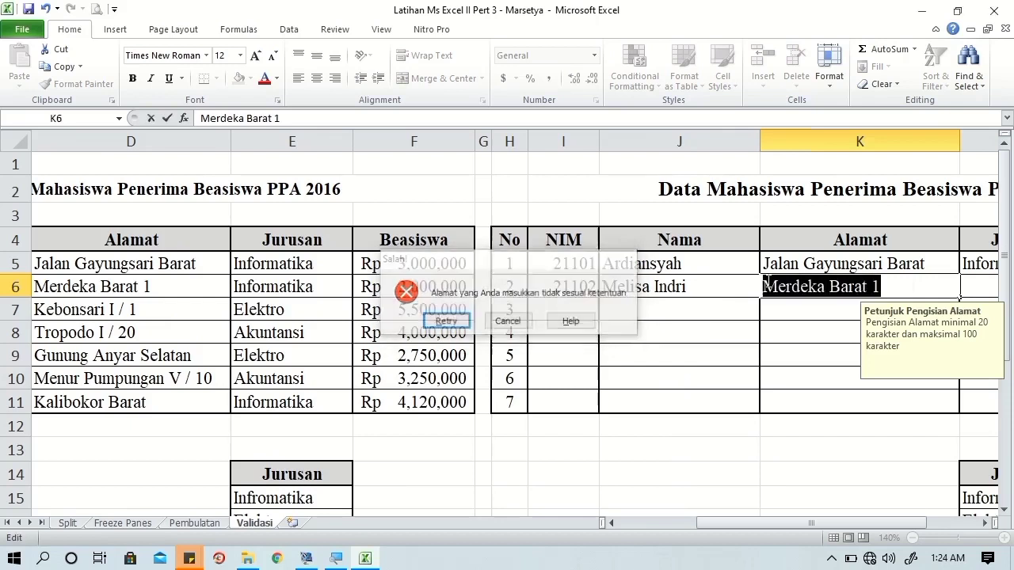
key("Right")
key("Left")
key("Left")
key("Left")
key("Left")
key("Left")
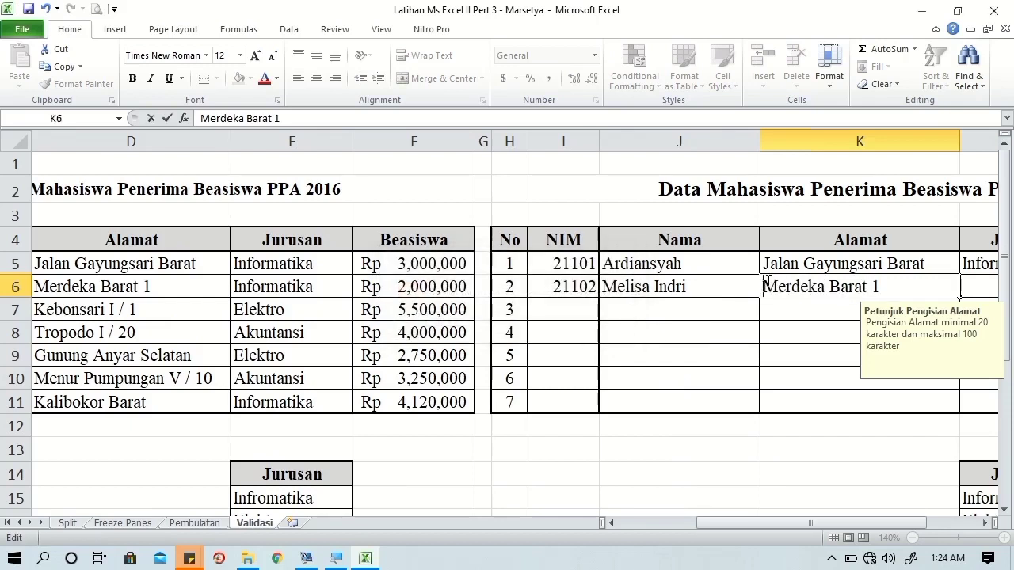
type("Jalan")
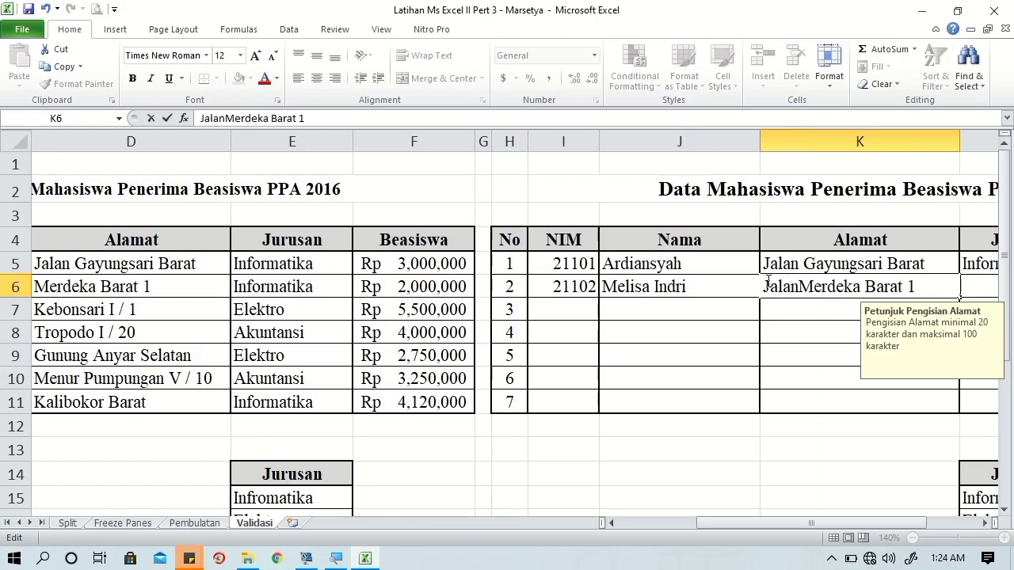
key("Tab")
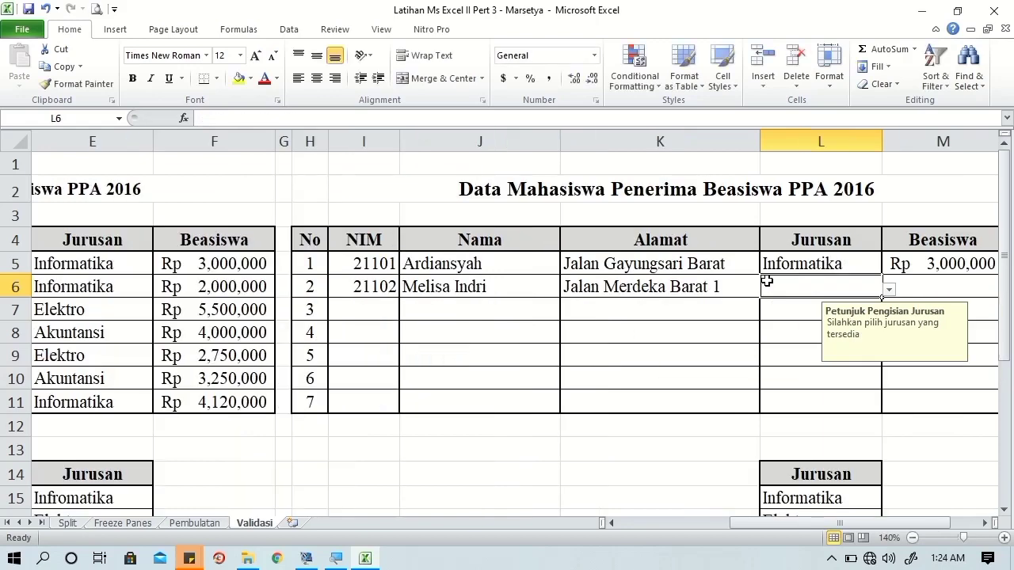
Choose Informatika in L6 and enter Rp 3,000,000 in M6 after 2000000 is rejected.
left_click(890, 291)
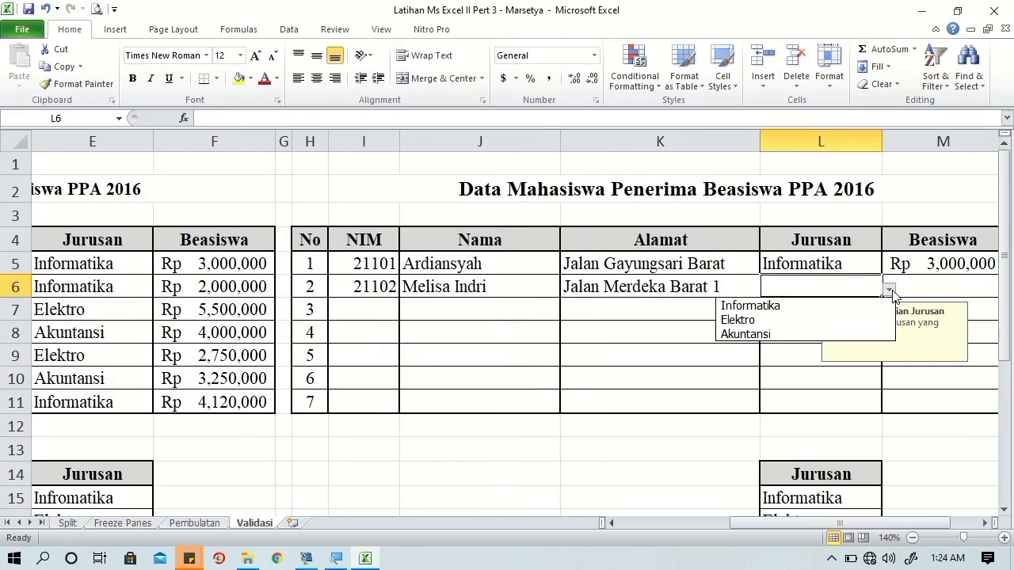
left_click(855, 307)
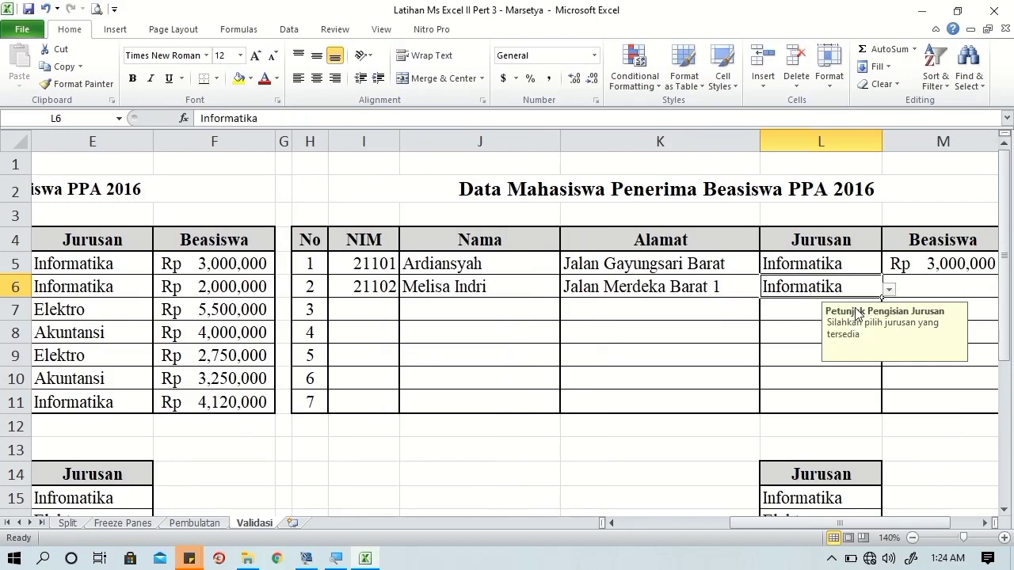
key("Tab")
type("2")
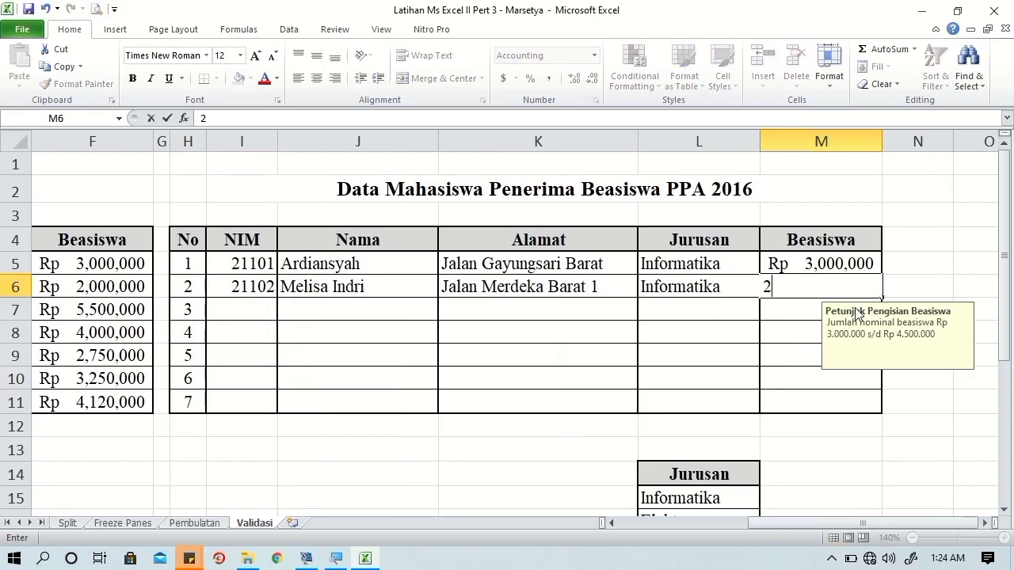
type("000000")
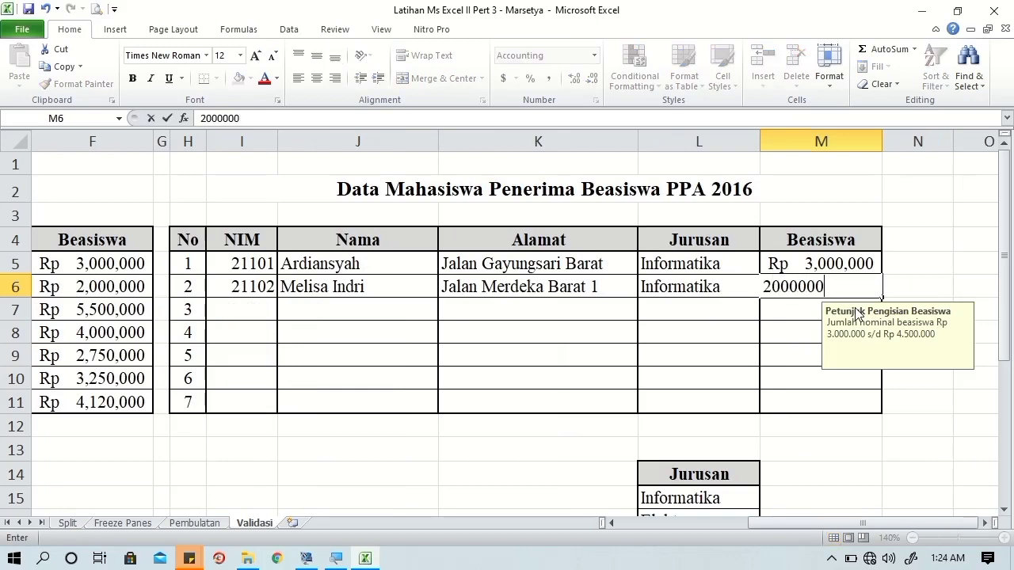
key("Return")
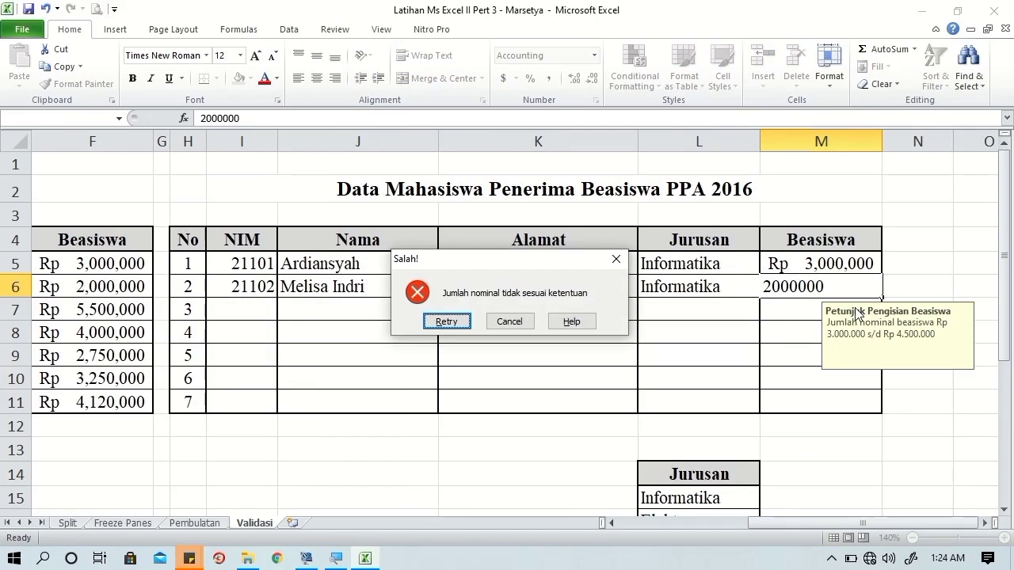
key("Return")
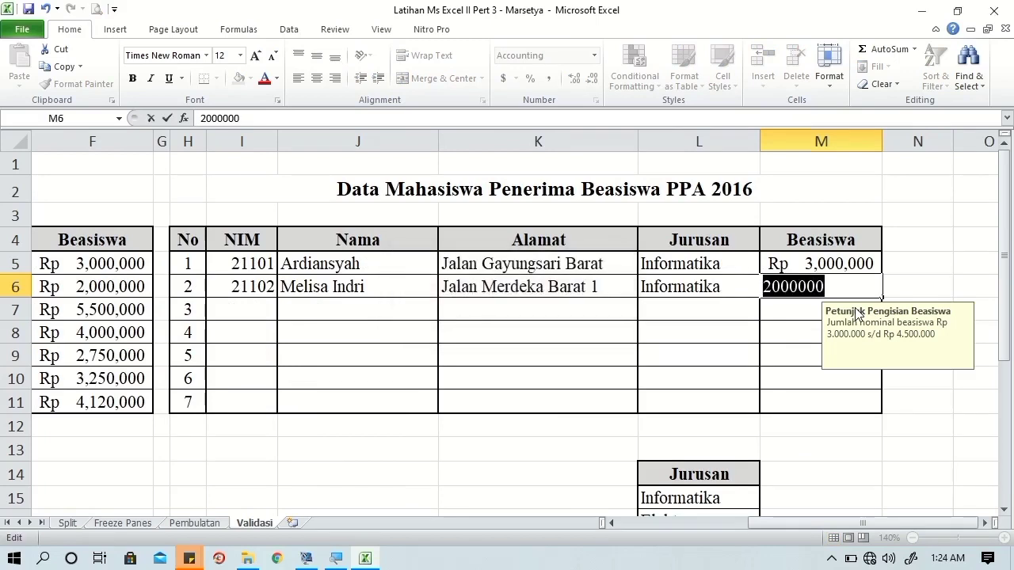
key("Right")
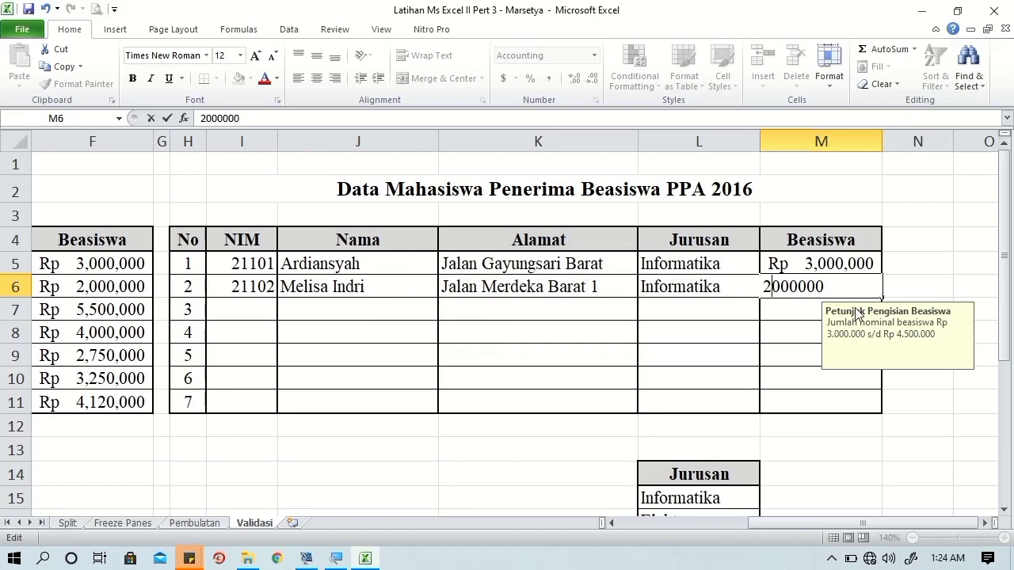
key("BackSpace")
type("3")
key("Return")
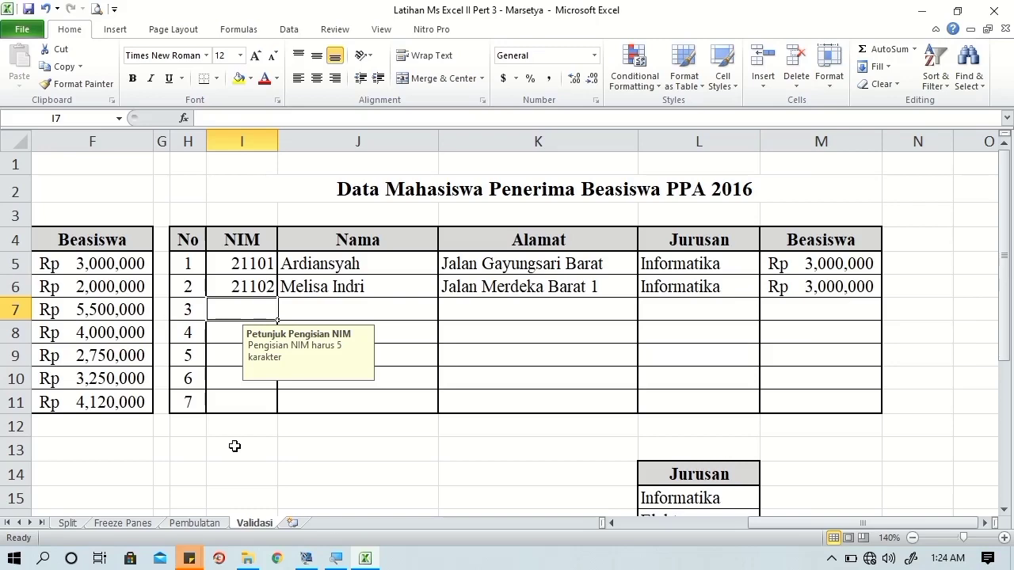
Enter NIM 21103 in I7, correcting the rejected 2113.
left_click_drag(796, 520, 699, 526)
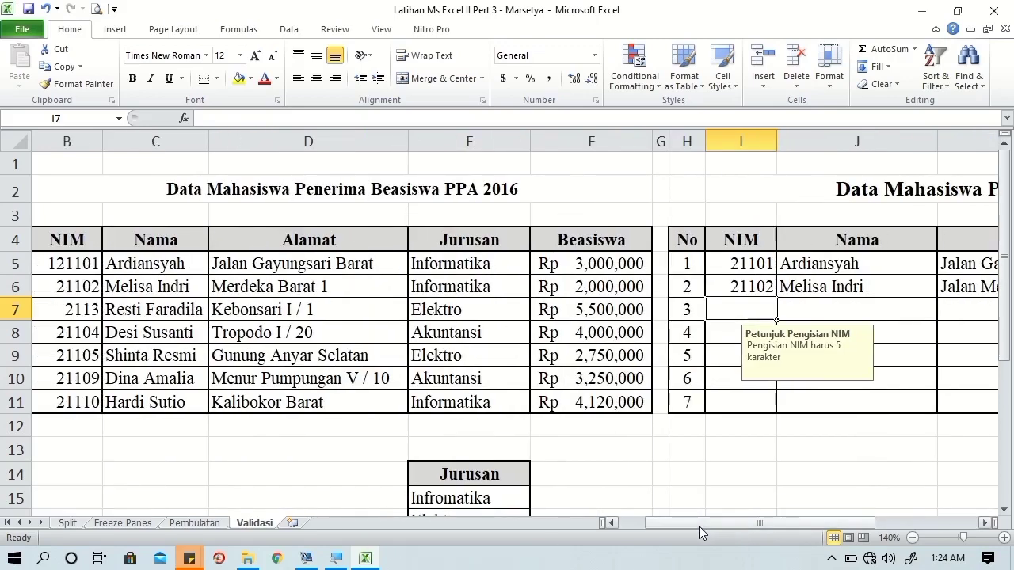
type("21")
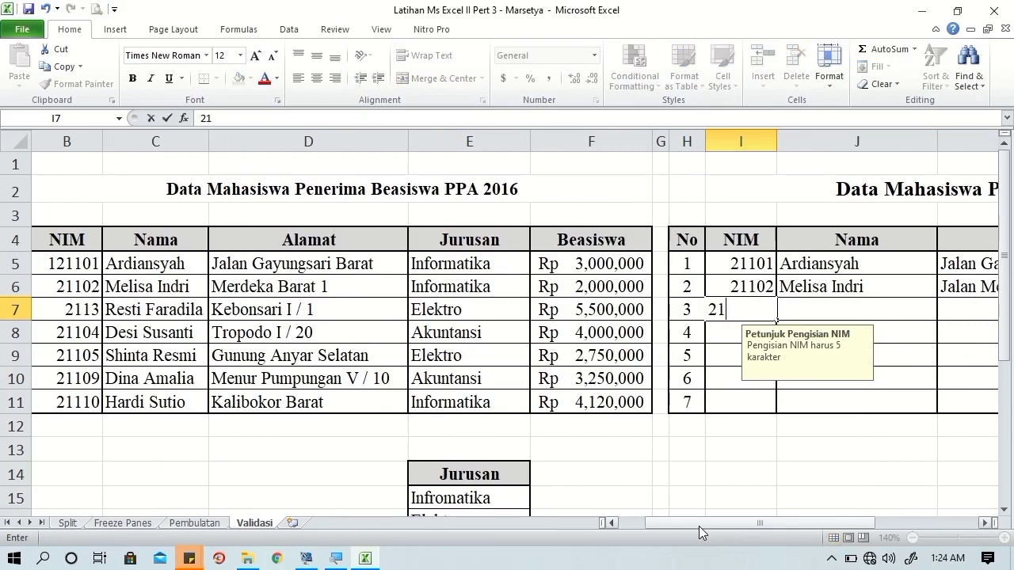
type("13")
key("Return")
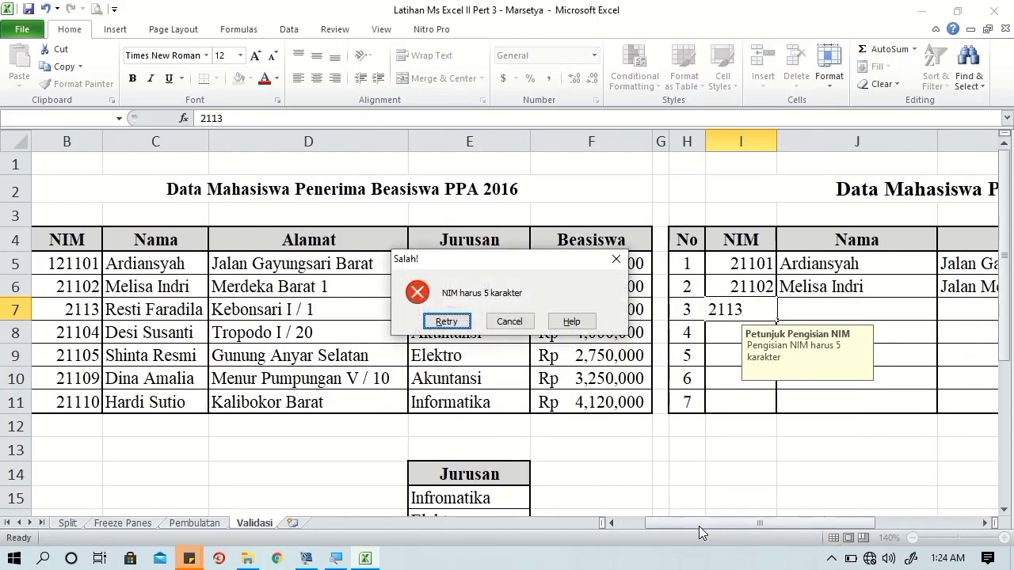
key("Return")
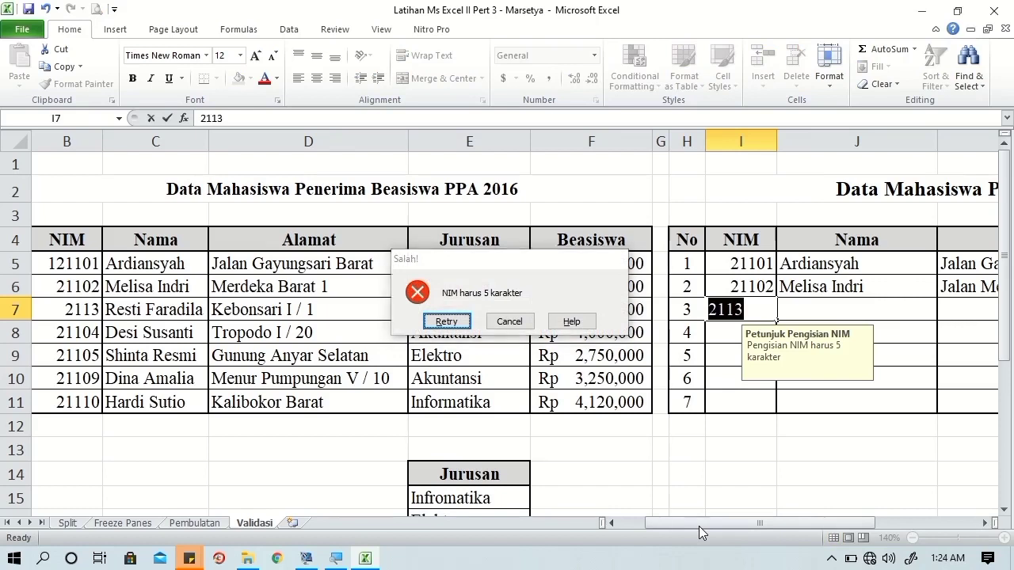
key("Left")
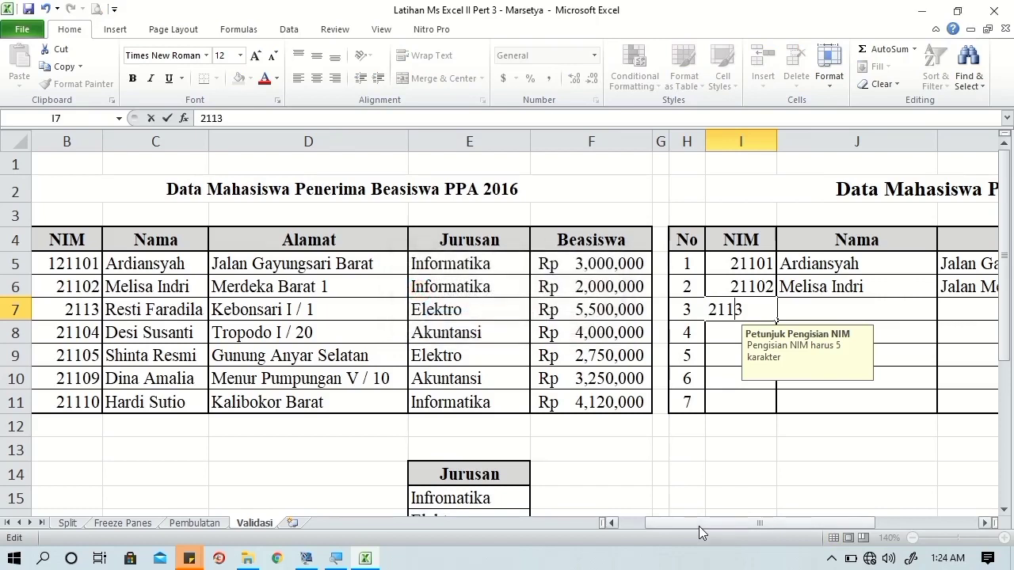
type("0")
key("Tab")
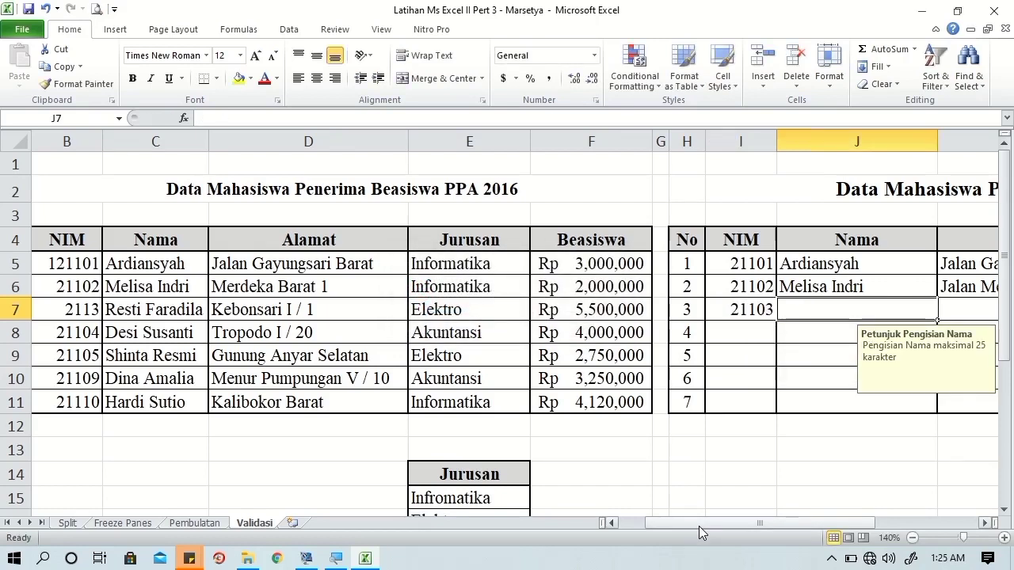
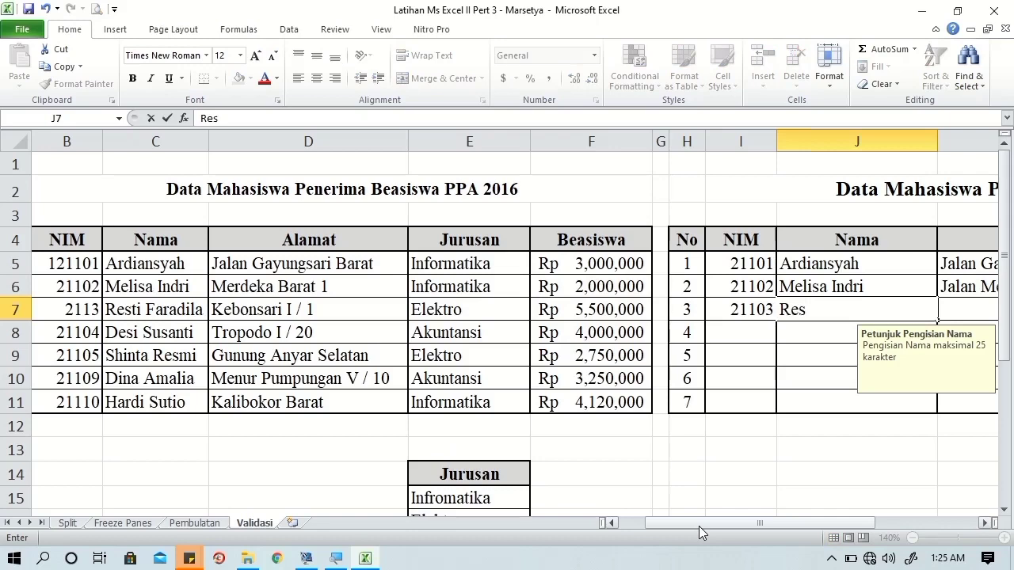
Enter the third student's name and address, prefixing 'Jalan' after the address is rejected.
key("Tab")
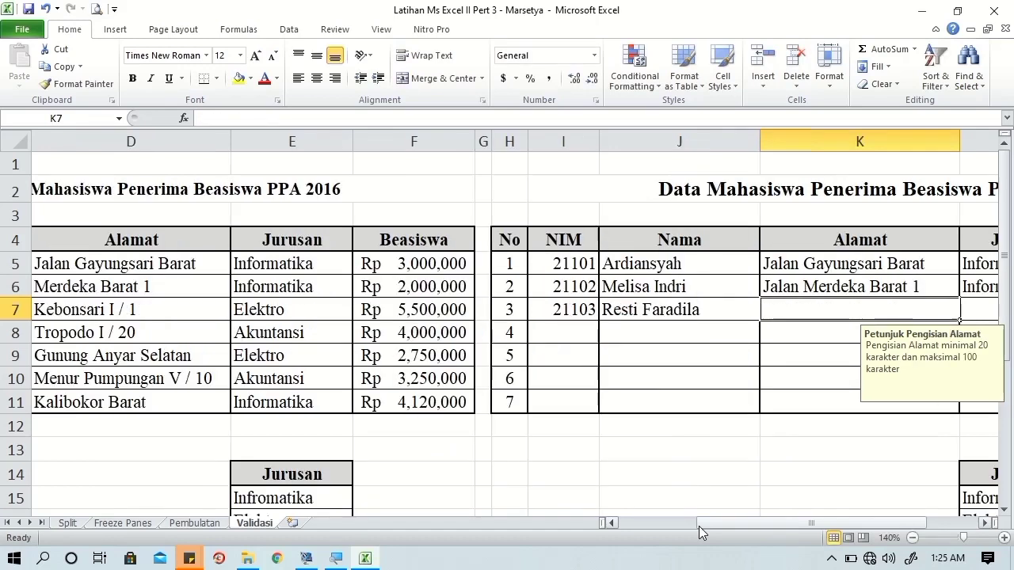
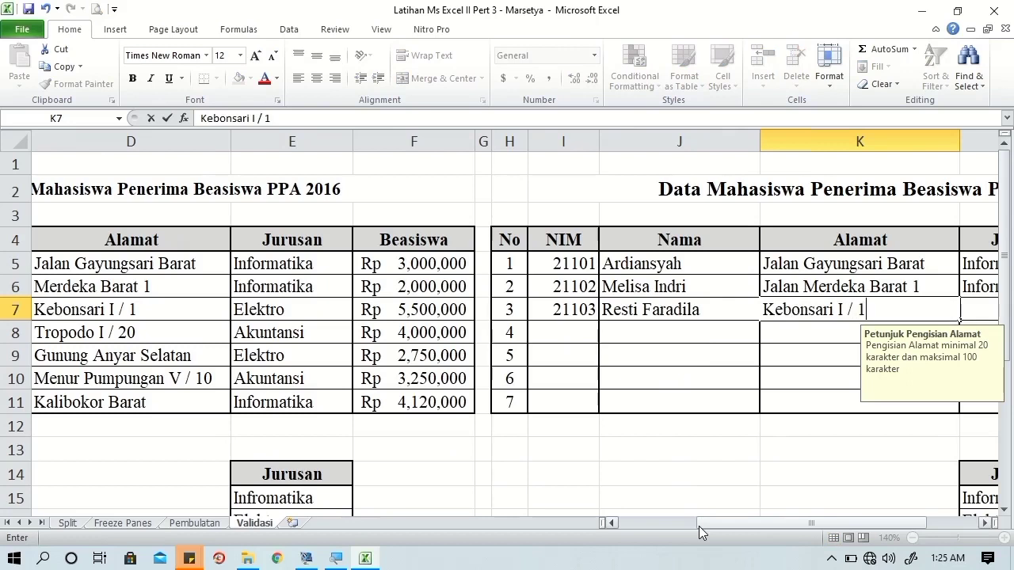
key("Return")
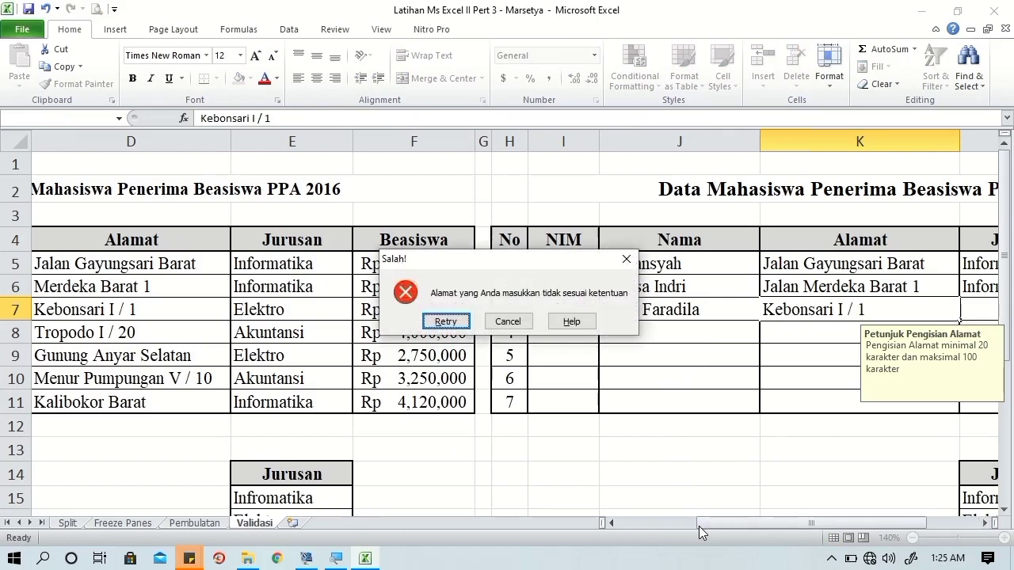
key("Return")
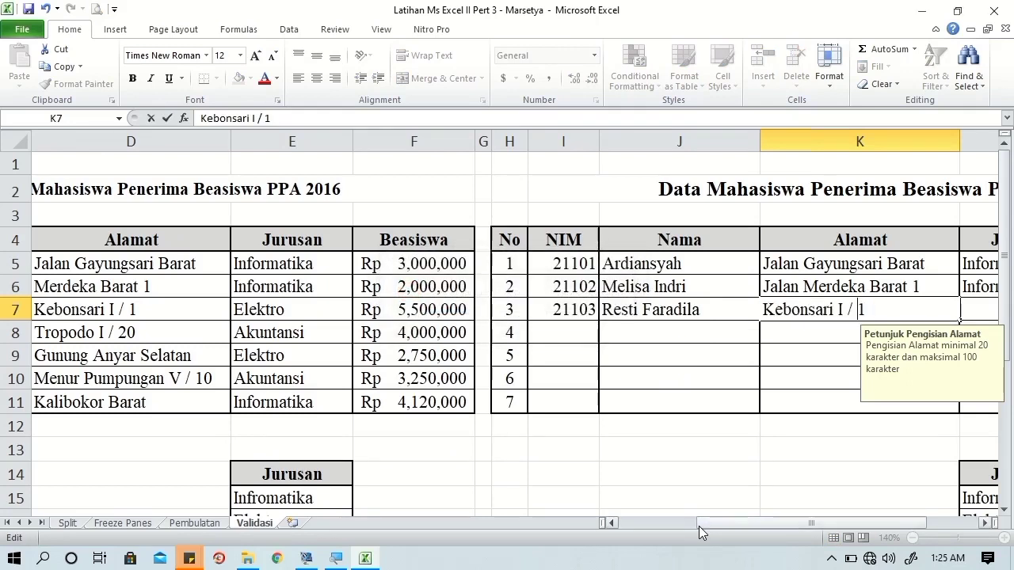
key("Left")
key("Left")
key("Left")
key("Left")
type("Jalan")
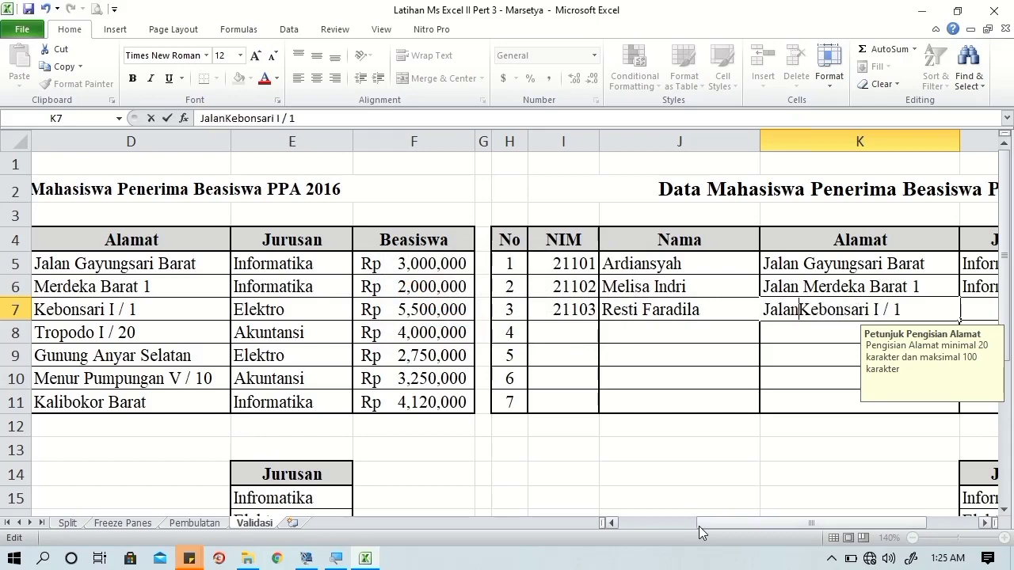
key("Tab")
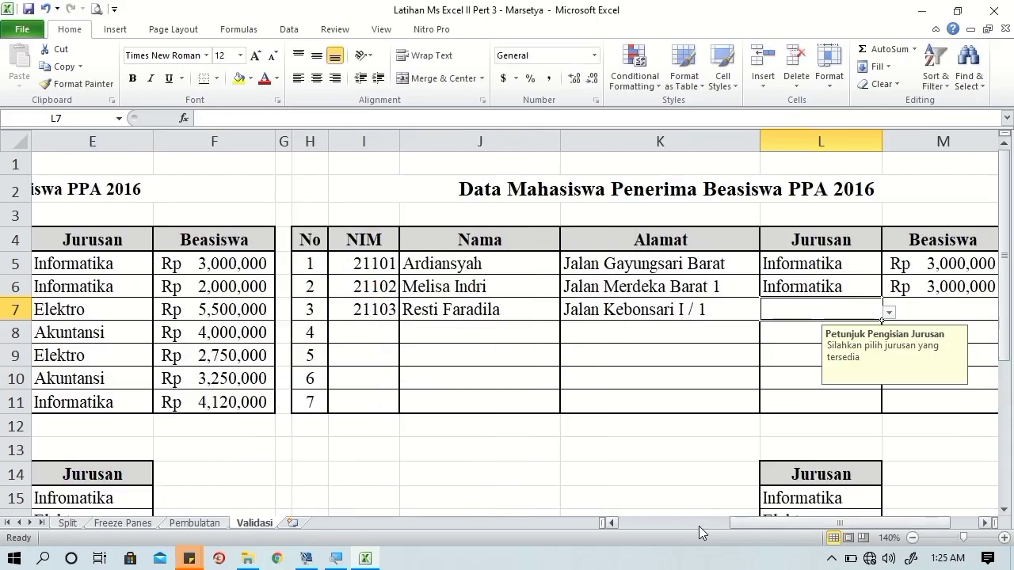
Choose Elektro in L7 and enter Rp 4,500,000 in M7 after 5500000 is rejected.
left_click(889, 312)
left_click(845, 343)
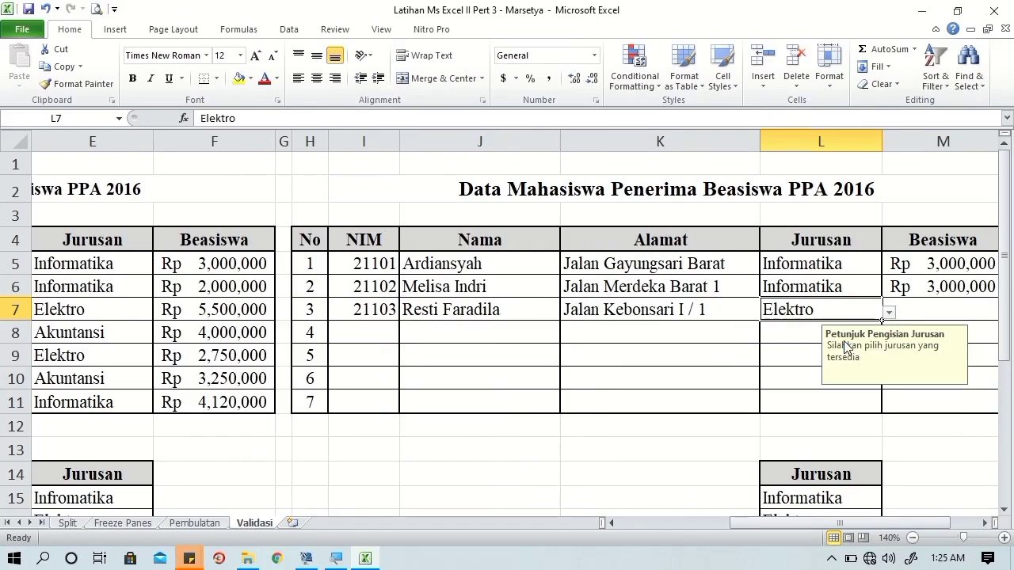
key("Tab")
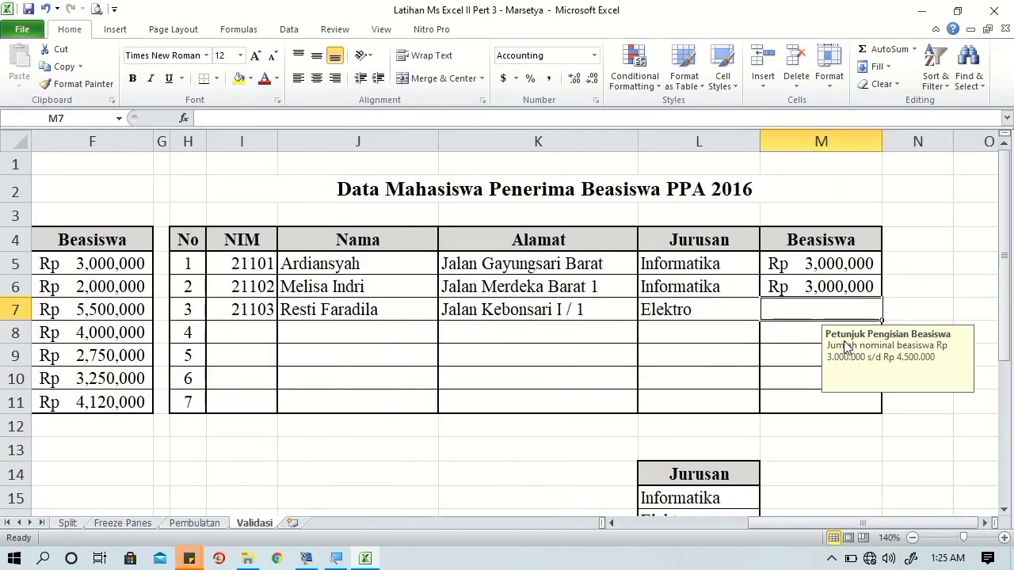
type("55000")
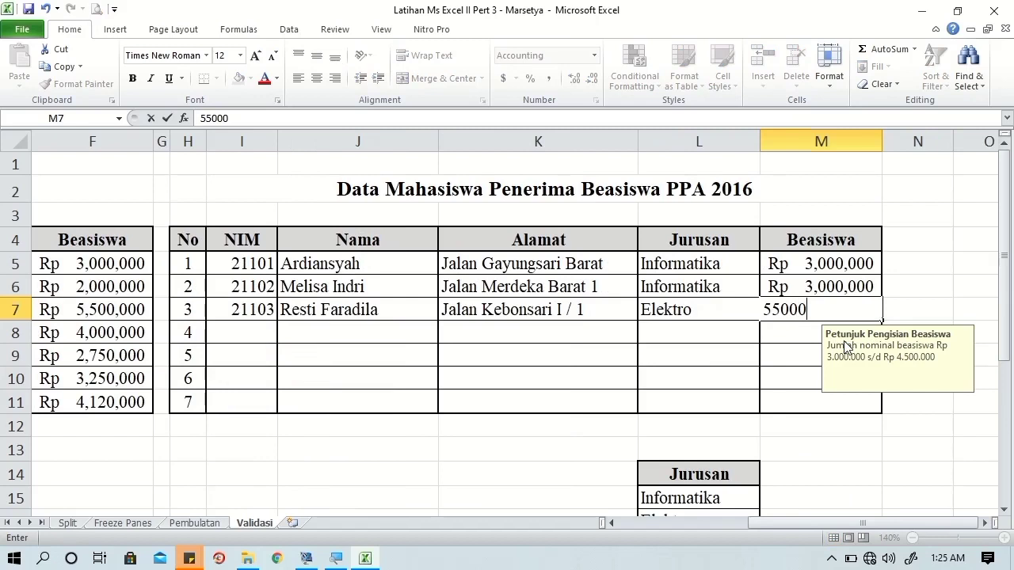
type("00")
key("Return")
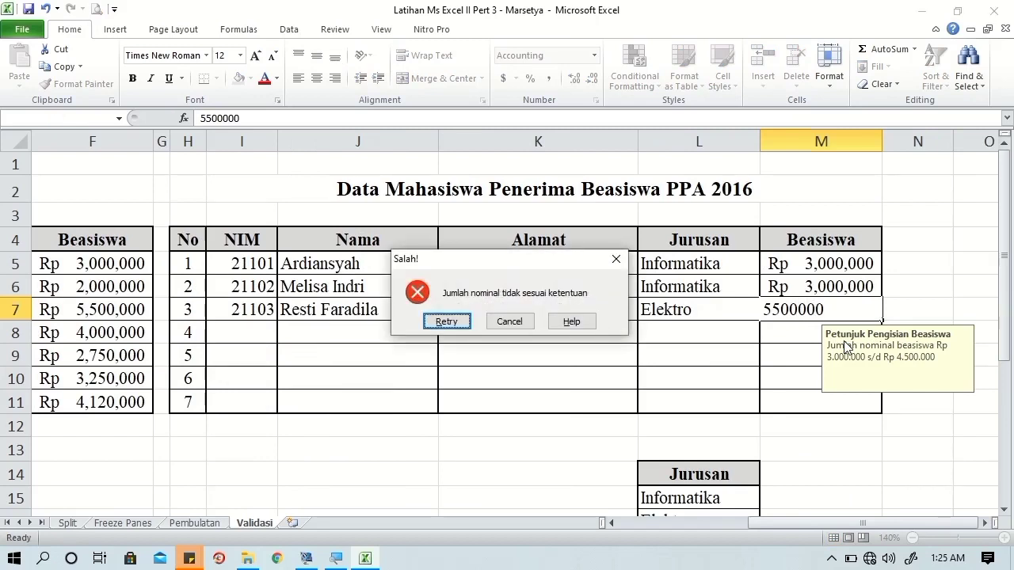
key("Return")
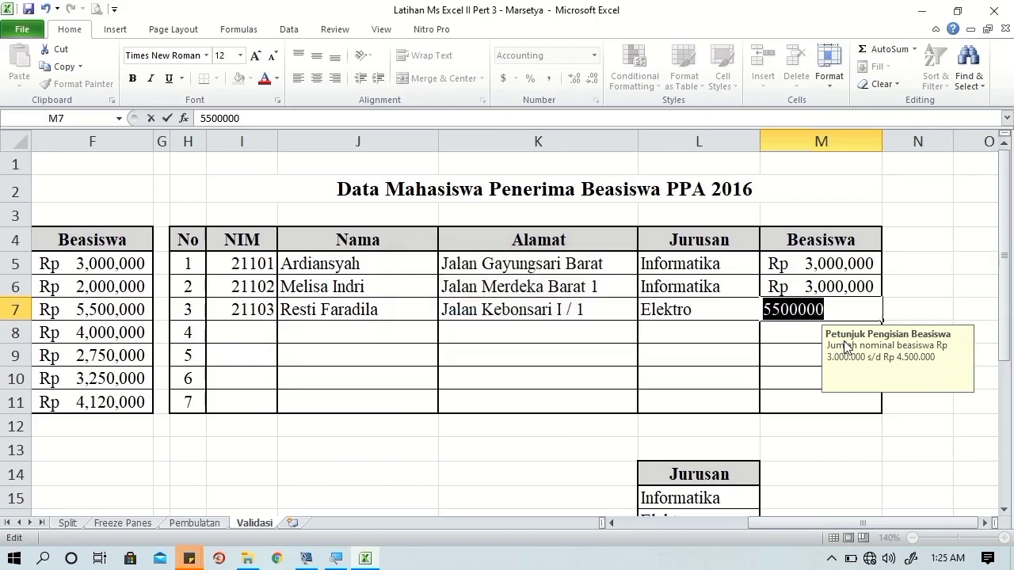
key("Right")
key("Left")
key("Left")
key("Home")
key("Right")
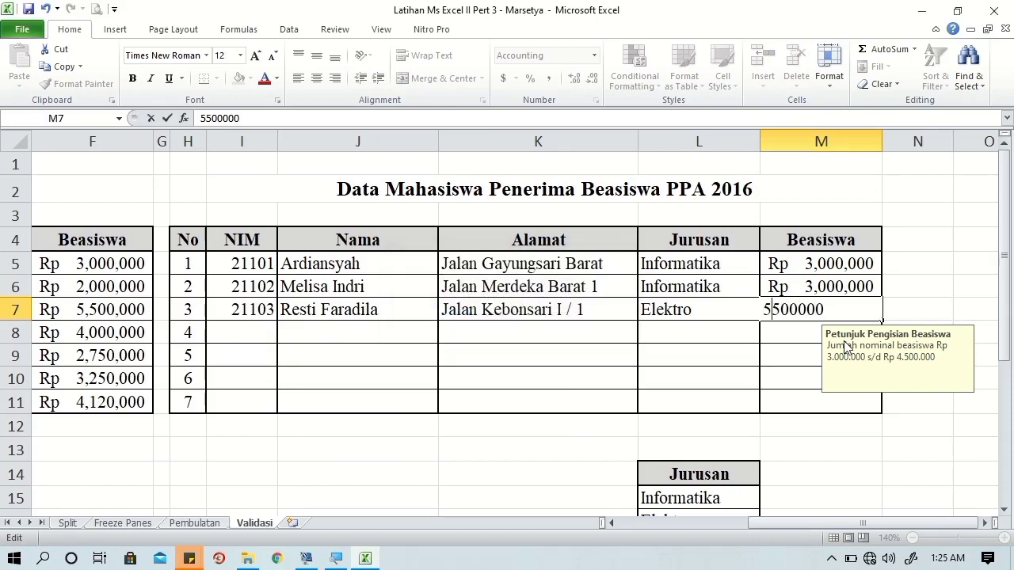
key("BackSpace")
type("4")
key("Return")
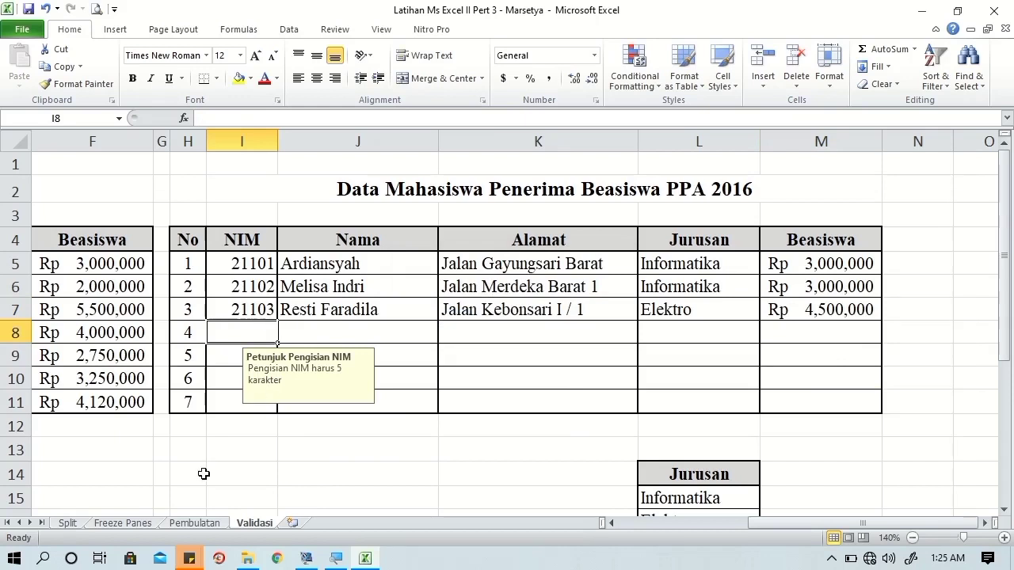
Enter NIM 21104, the student's name and address in row 8, prefixing 'Jalan' after the length error.
left_click_drag(749, 523, 612, 518)
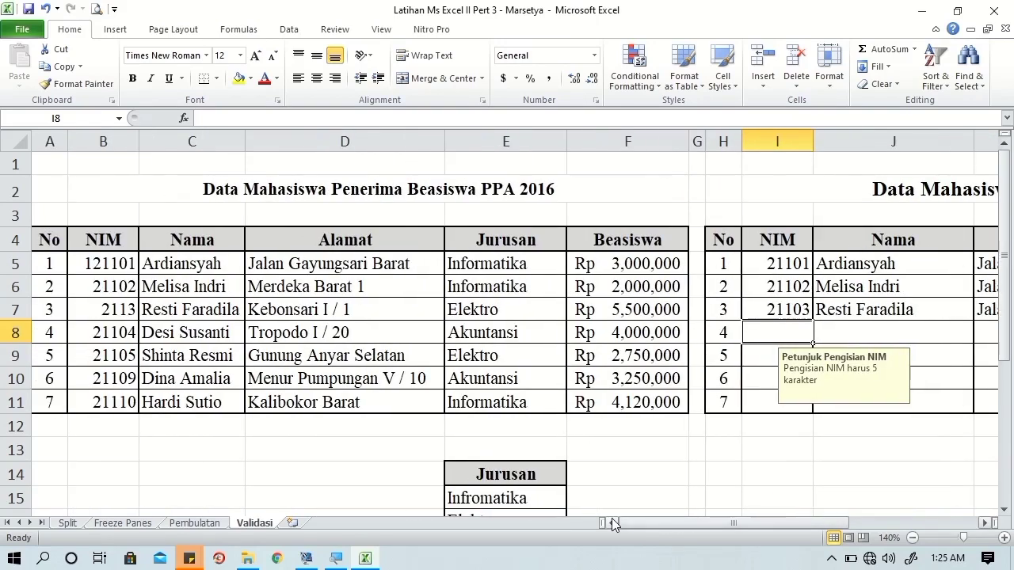
type("211")
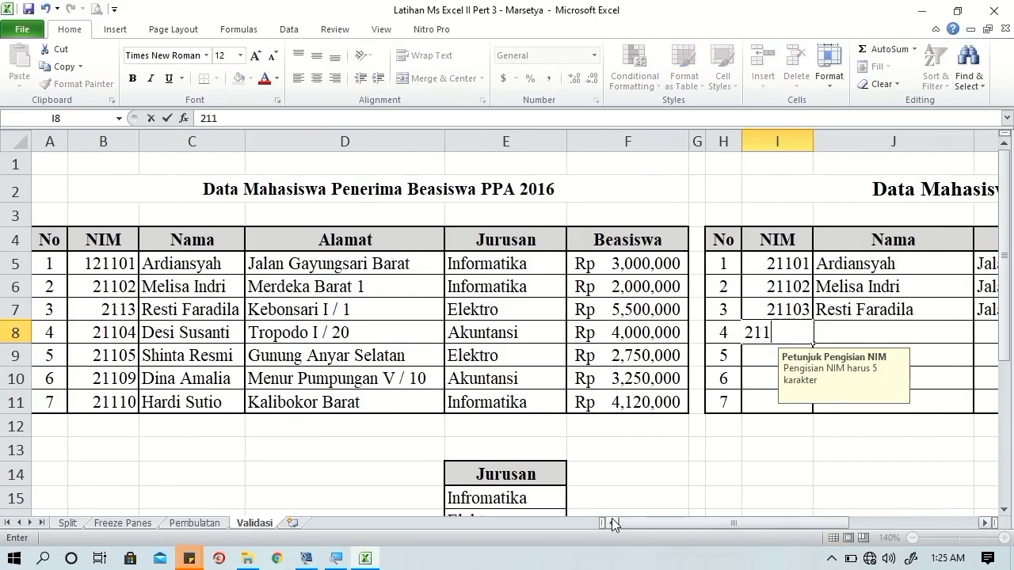
type("04")
key("Tab")
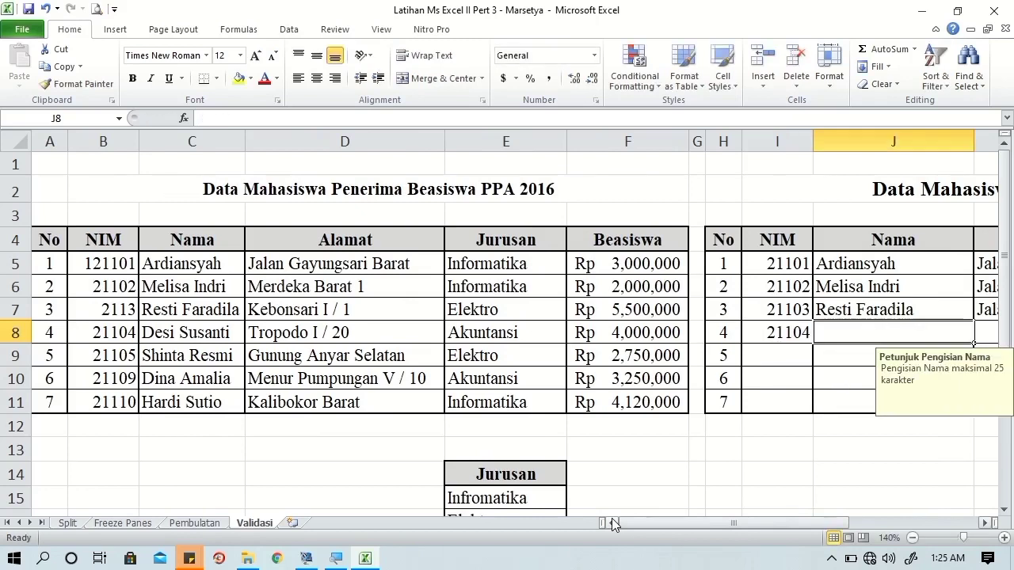
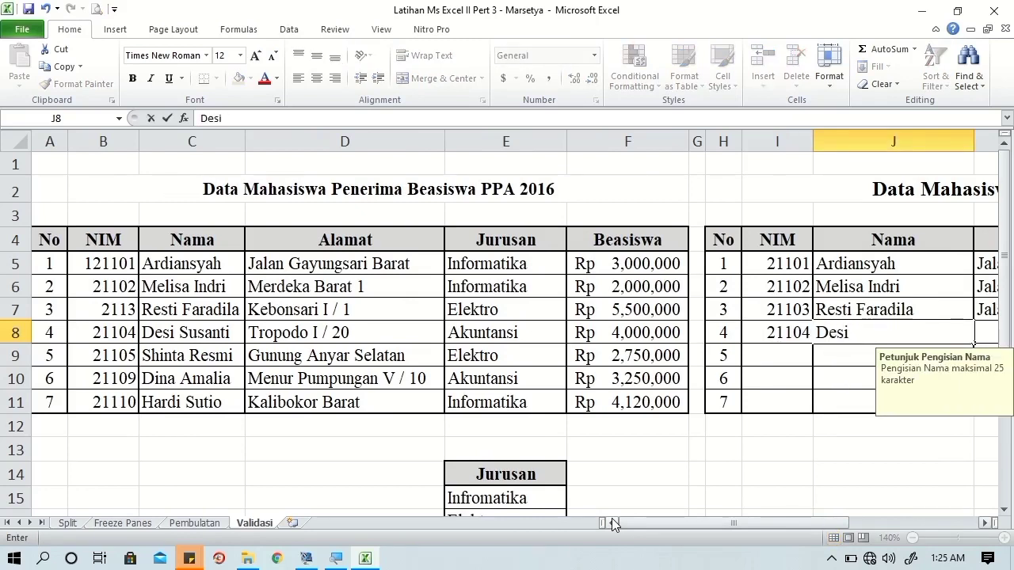
key("Tab")
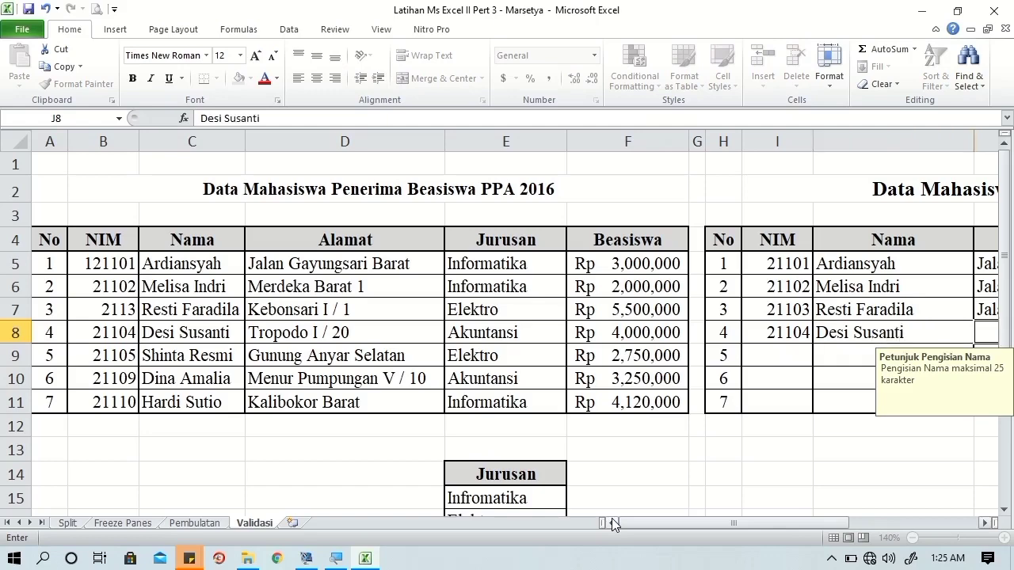
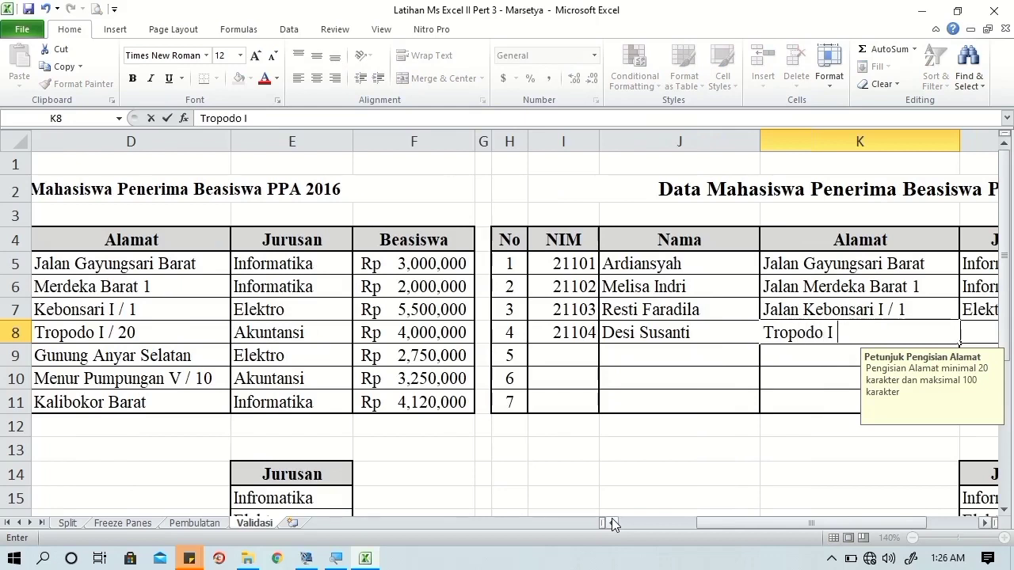
key("Return")
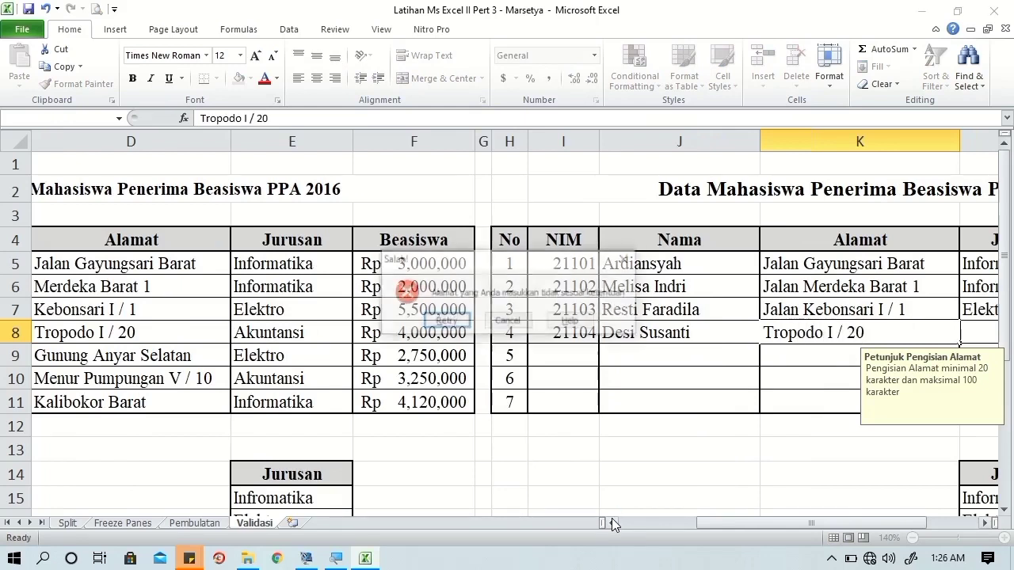
key("Return")
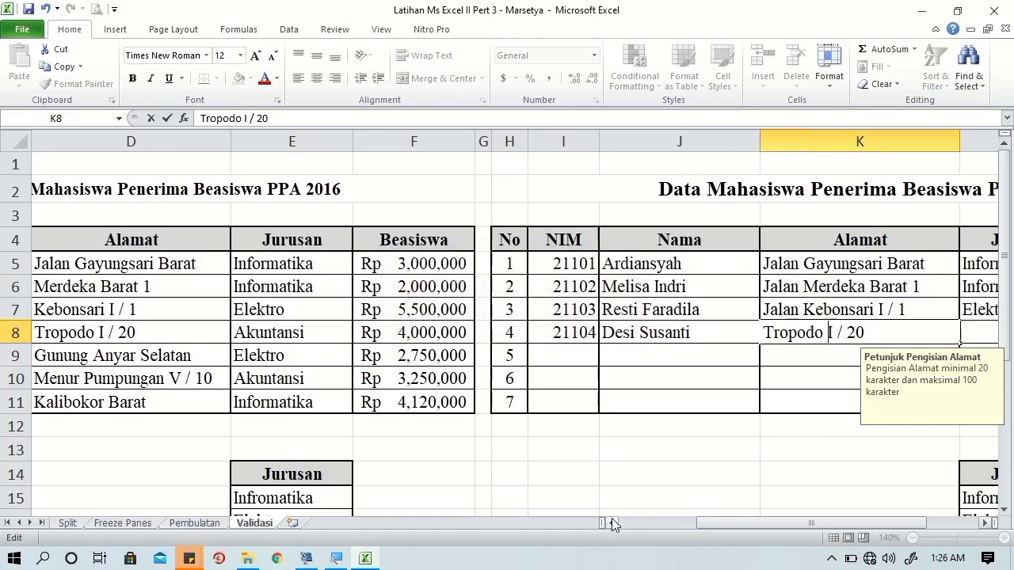
key("Home")
type("Jalan")
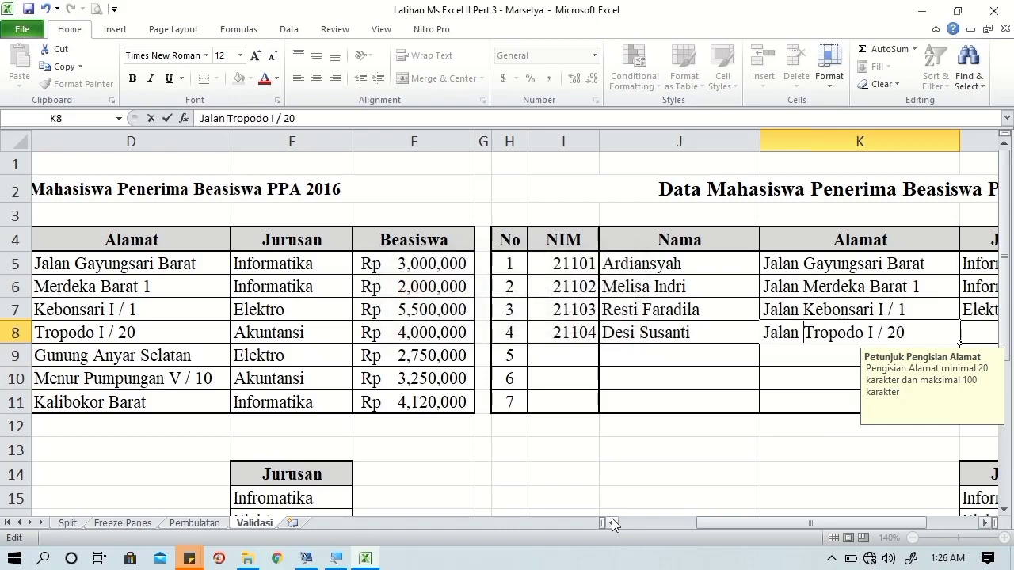
key("Tab")
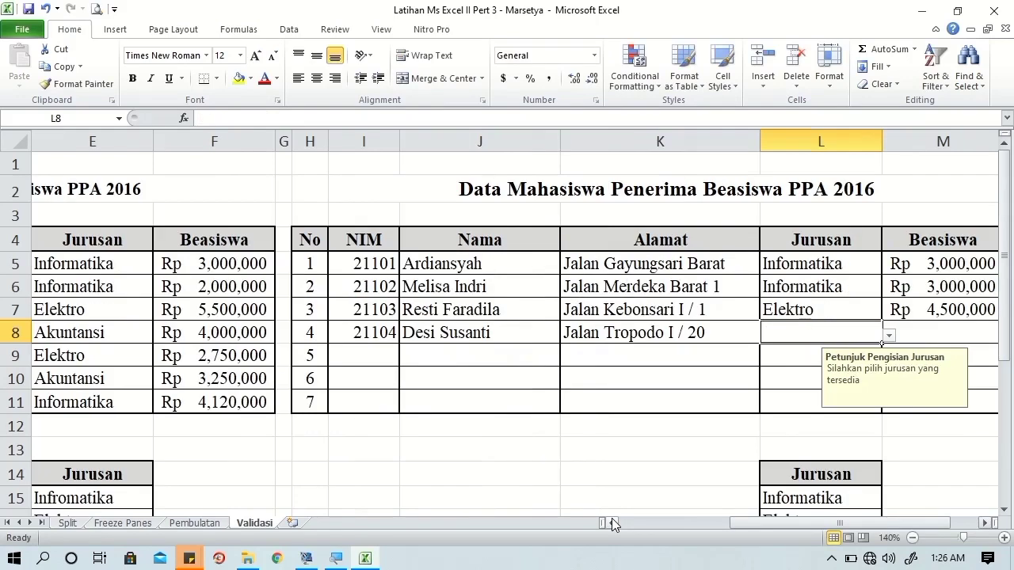
Choose Akuntansi in L8 and enter a Rp 4,000,000 scholarship in M8.
left_click(888, 337)
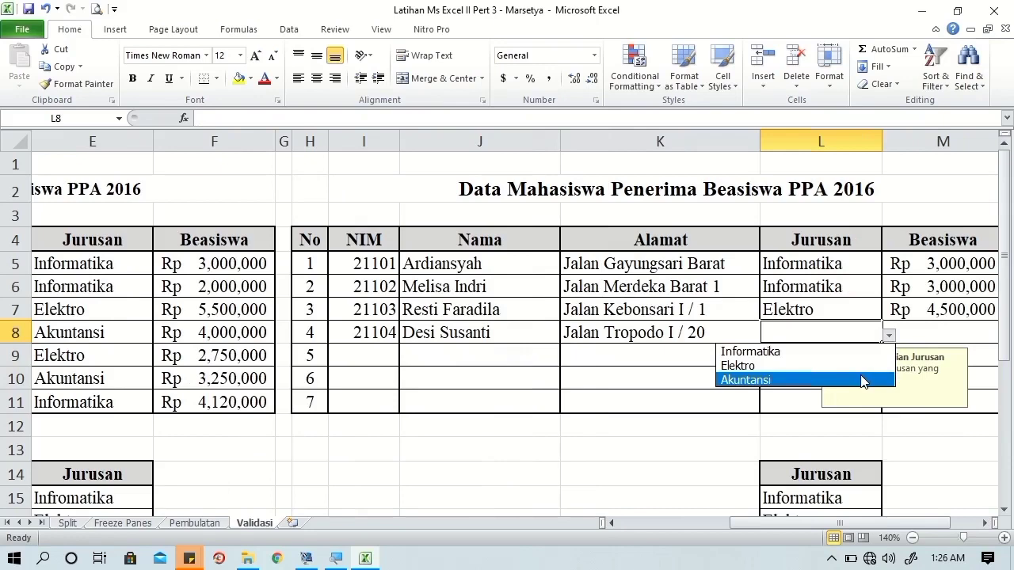
left_click(862, 381)
key("Tab")
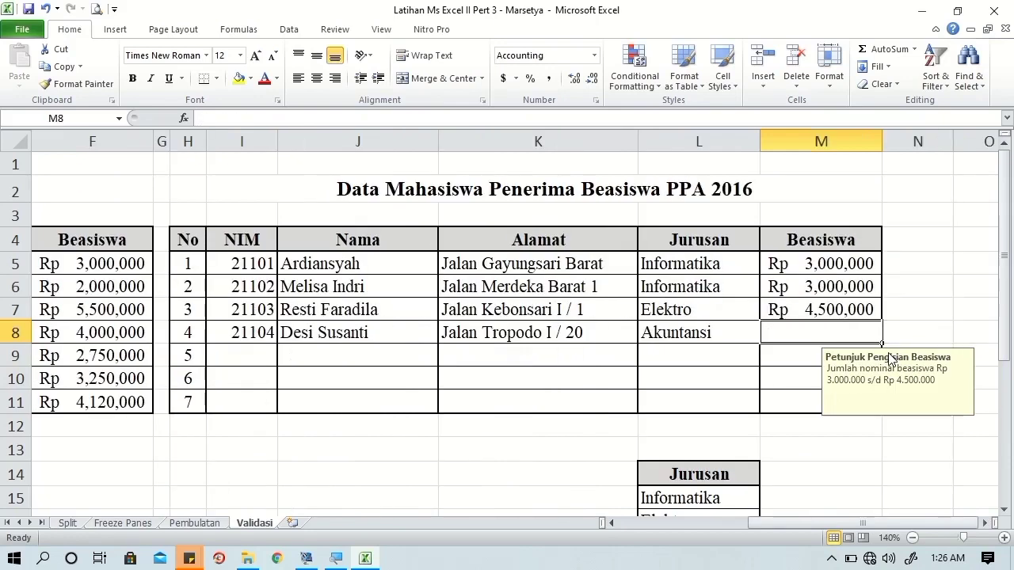
type("40000")
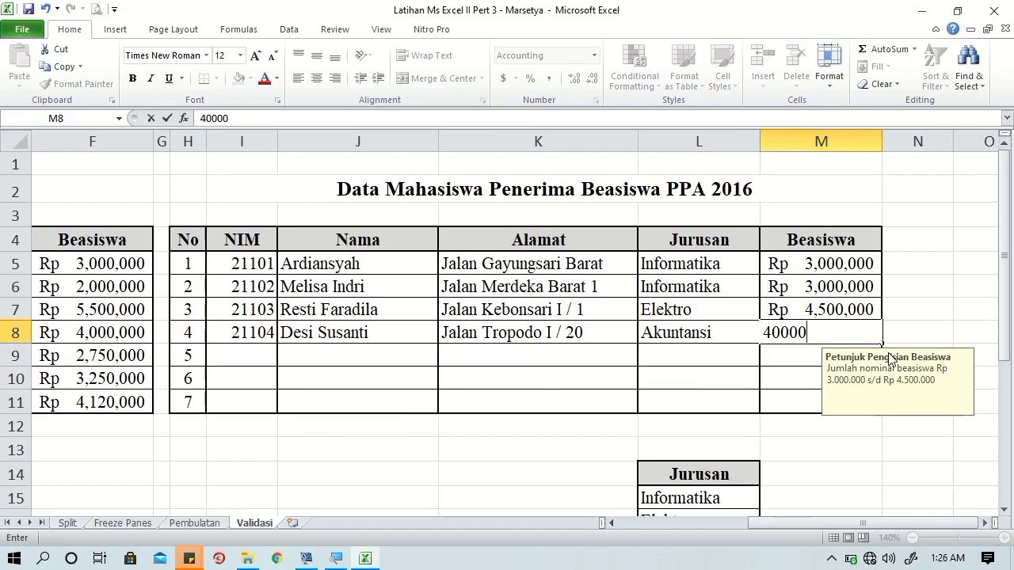
type("00")
key("Return")
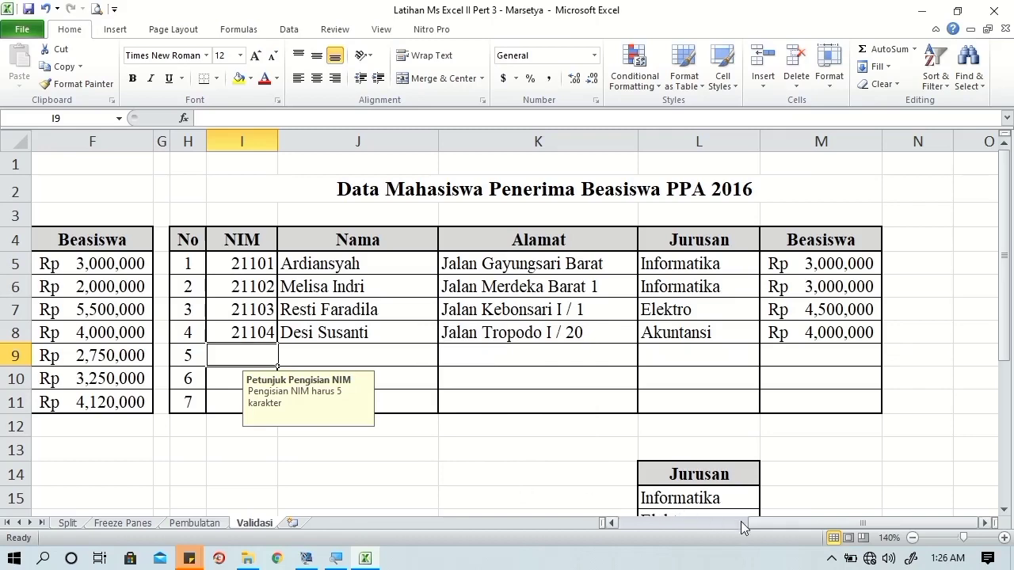
left_click_drag(752, 521, 646, 518)
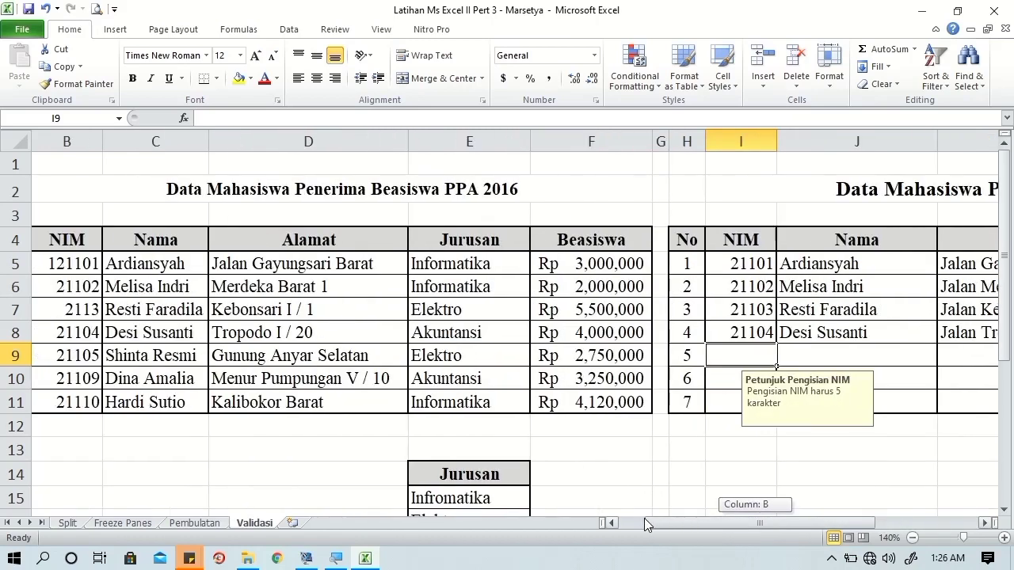
Enter NIM 21105, the fifth student's name and address in row 9.
type("2")
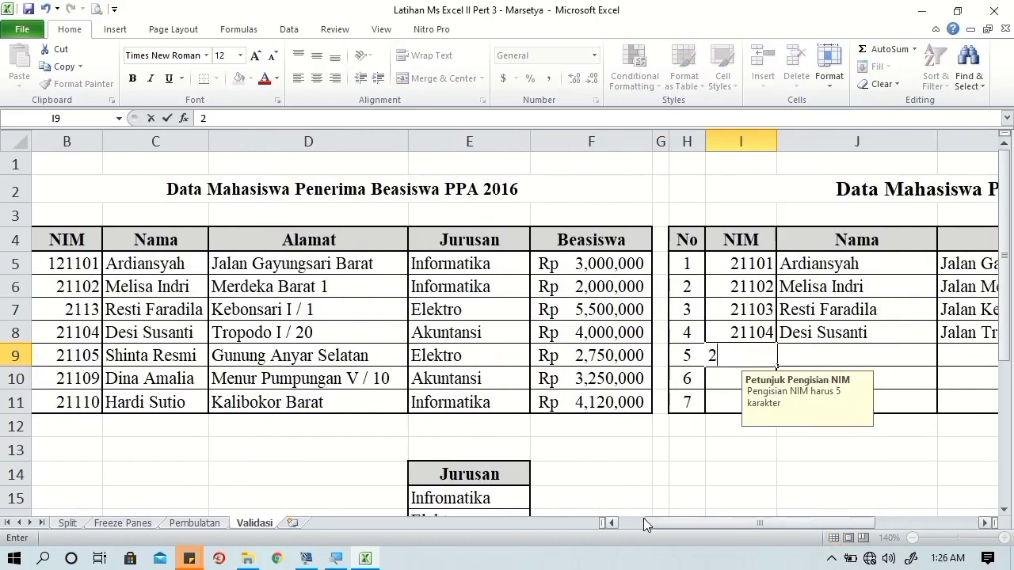
type("11")
type("05")
key("Tab")
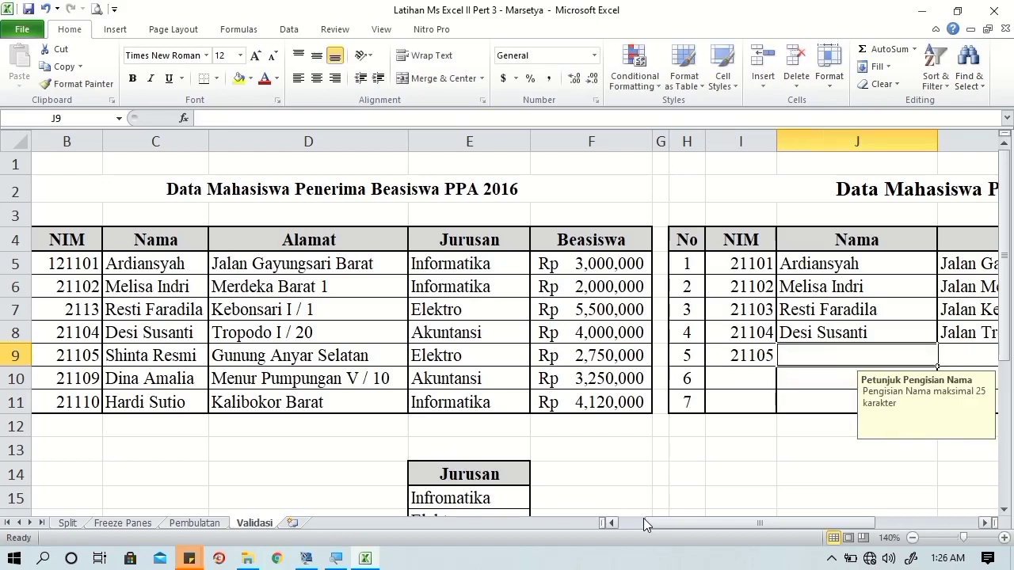
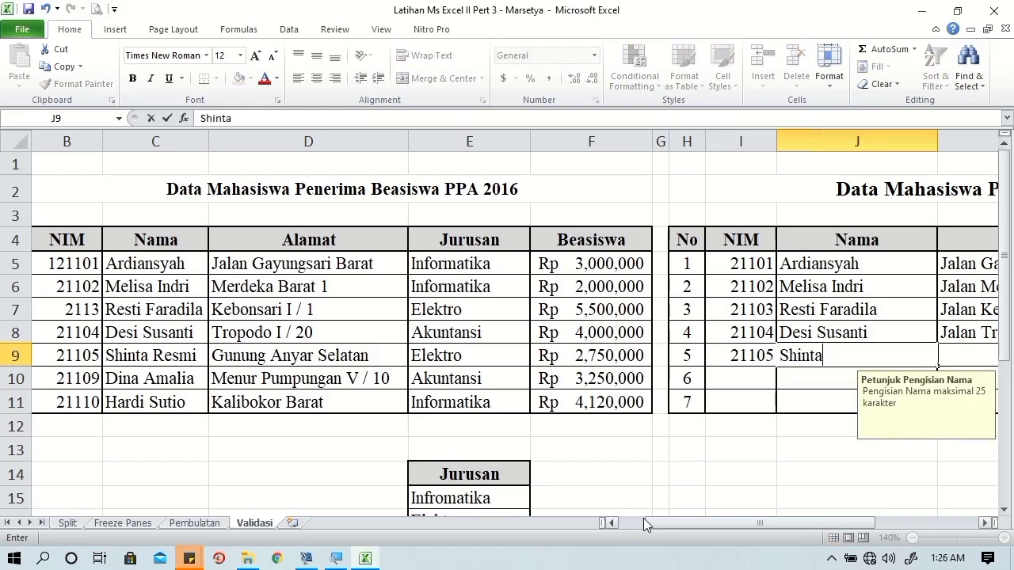
key("Tab")
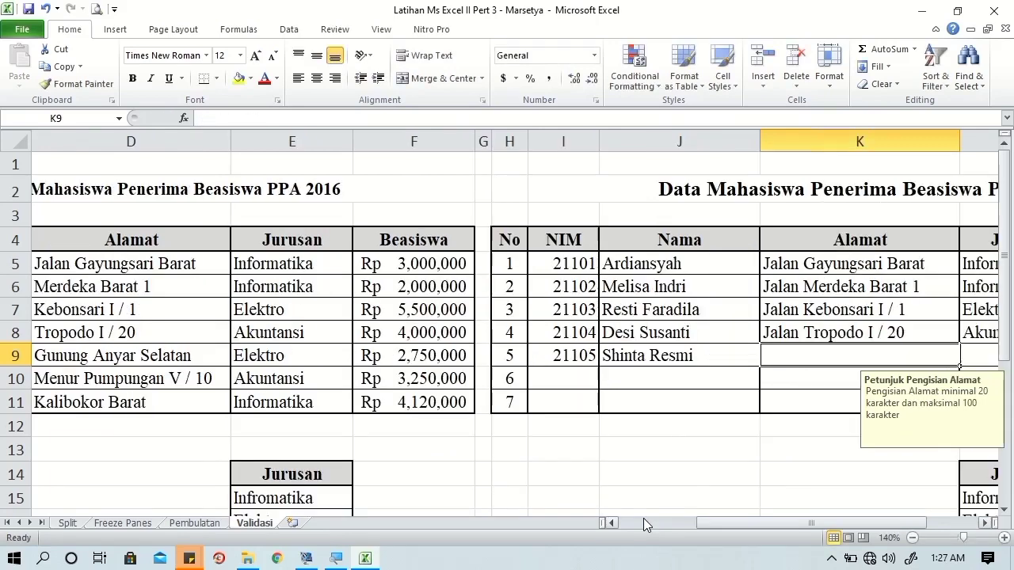
type("Gu")
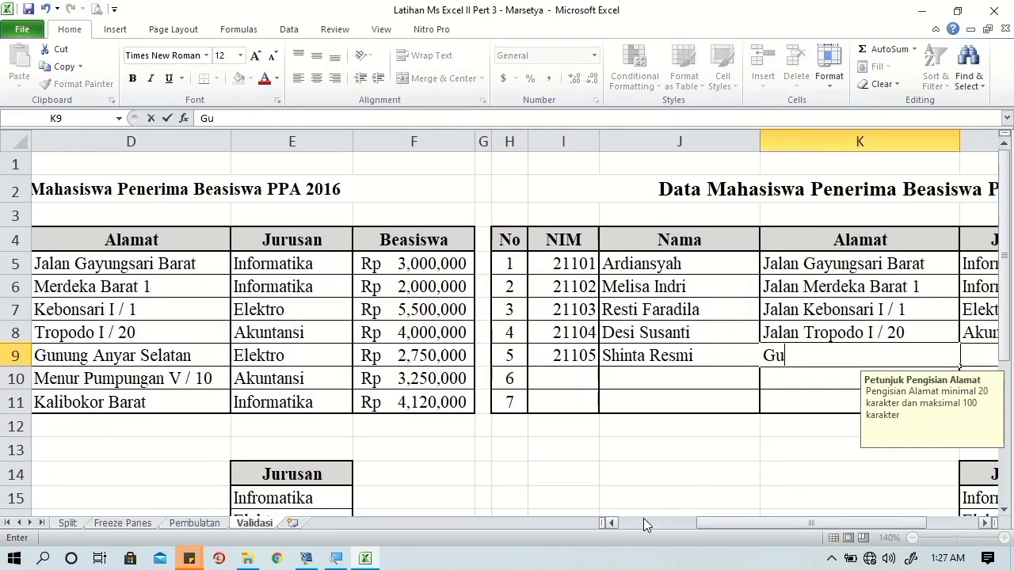
type("nung An")
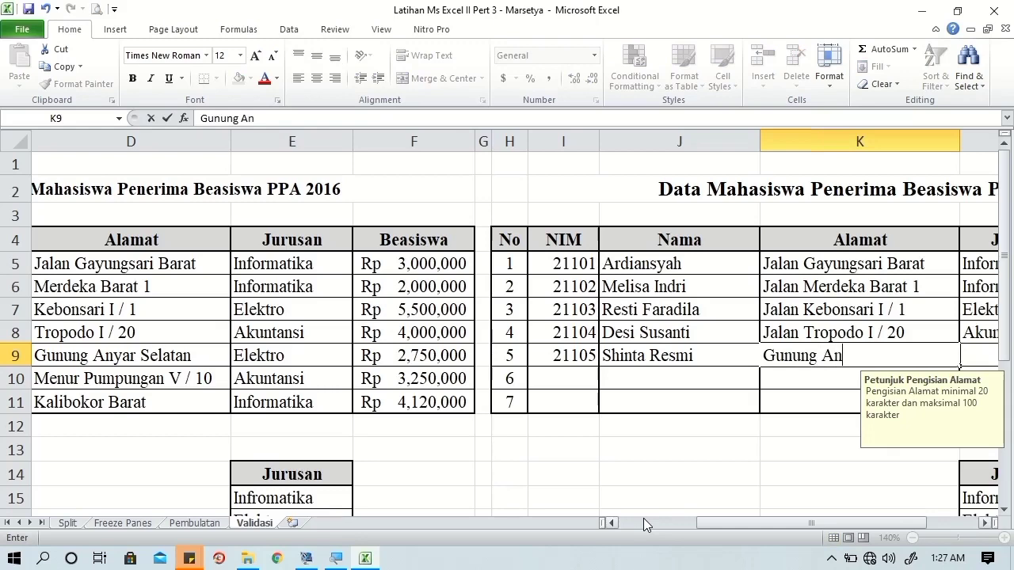
type("yar")
type(" Selatan")
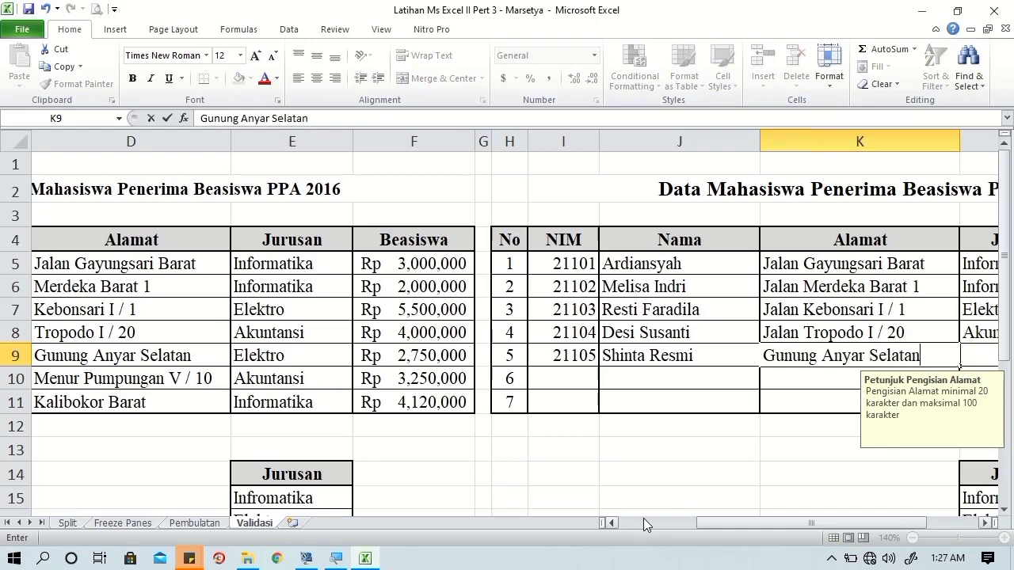
key("Tab")
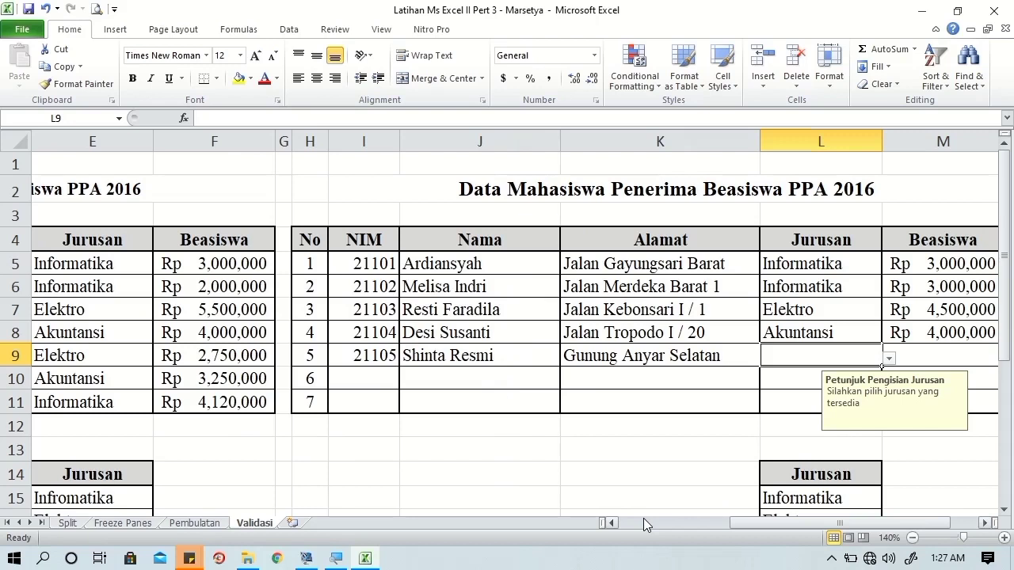
Choose Elektro in L9 and enter Rp 3,000,000 in M9 after 2750000 is rejected.
left_click(736, 358)
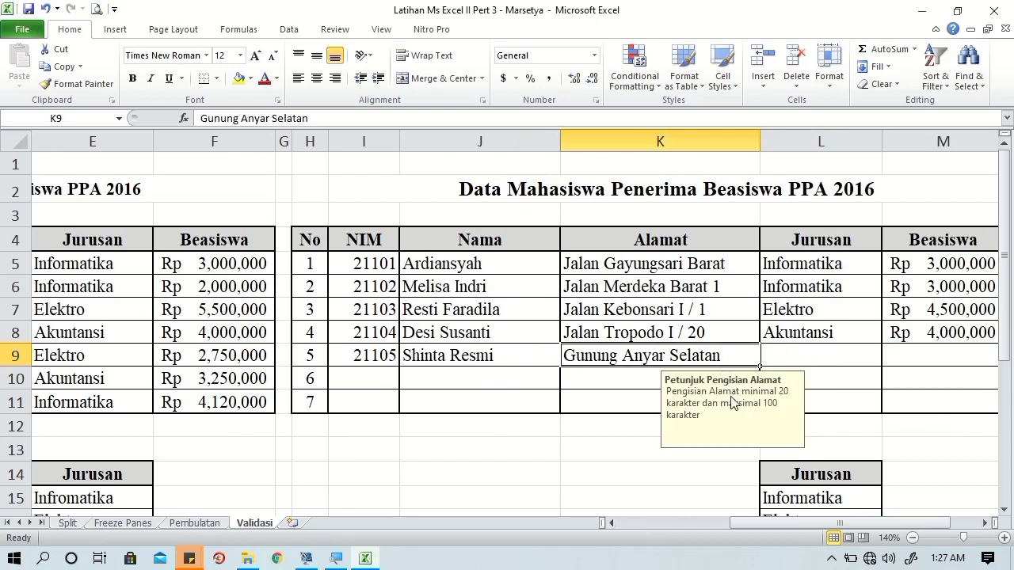
left_click(796, 355)
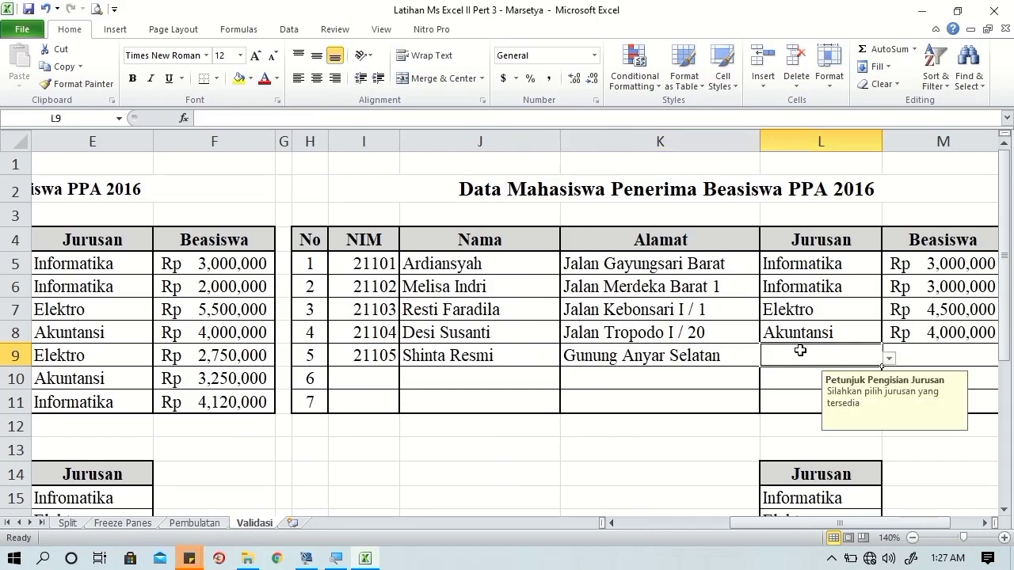
left_click(888, 358)
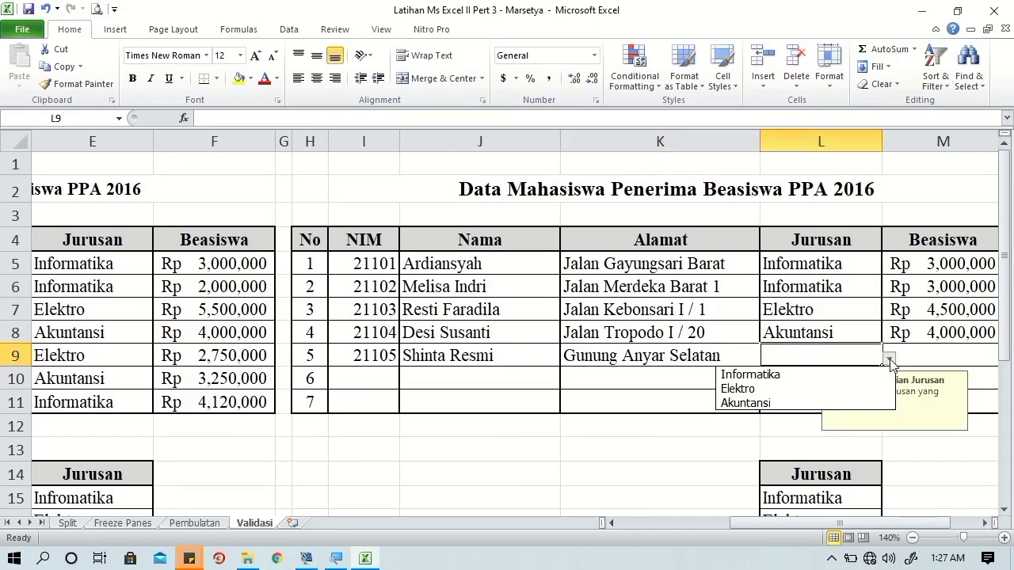
left_click(853, 395)
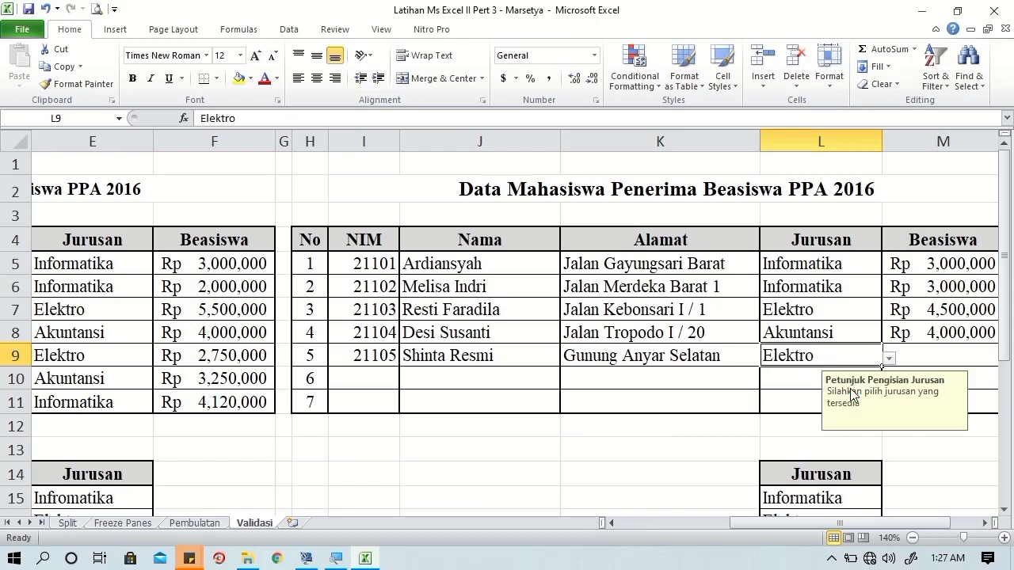
left_click(917, 355)
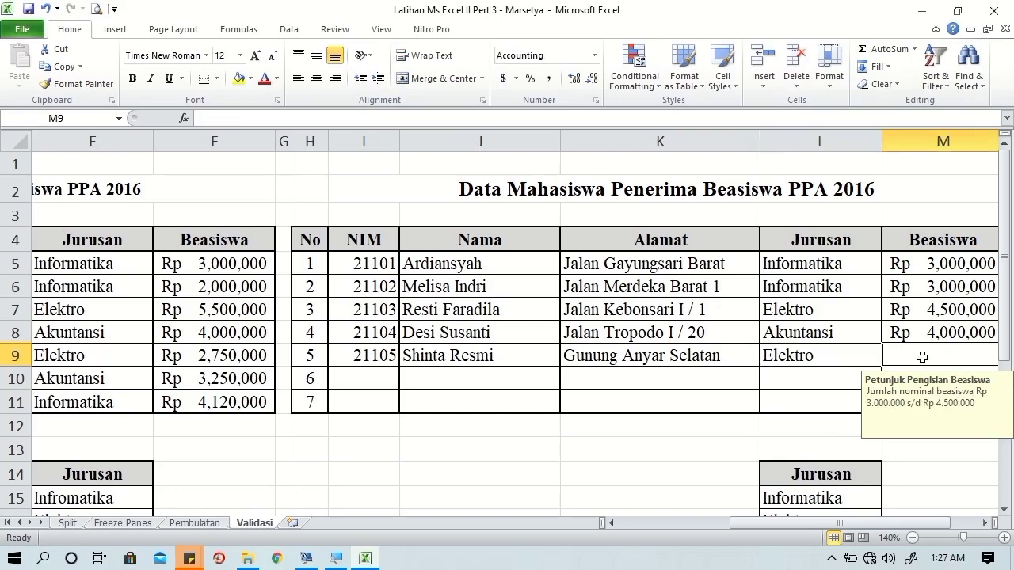
type("2750")
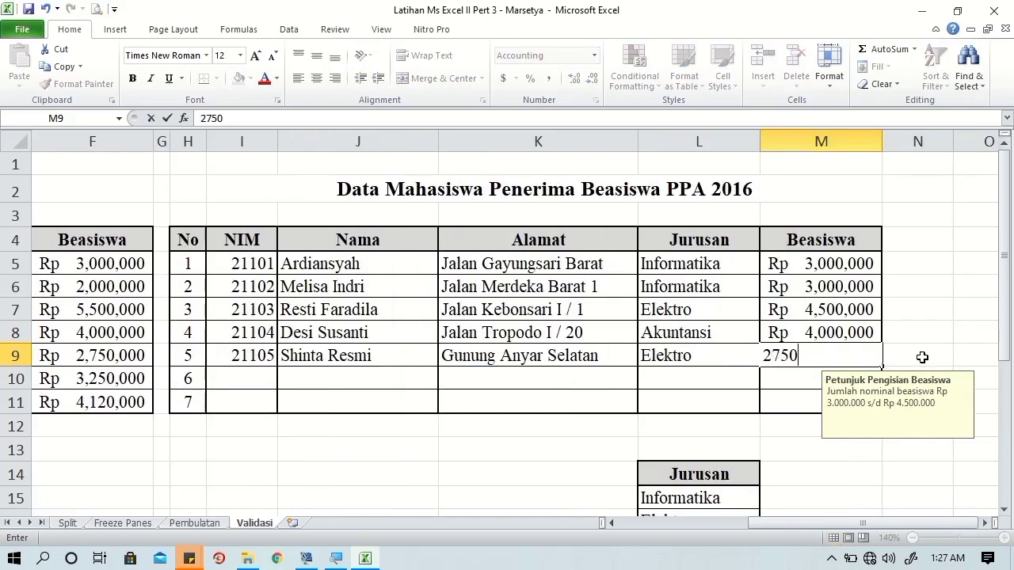
type("000")
key("Return")
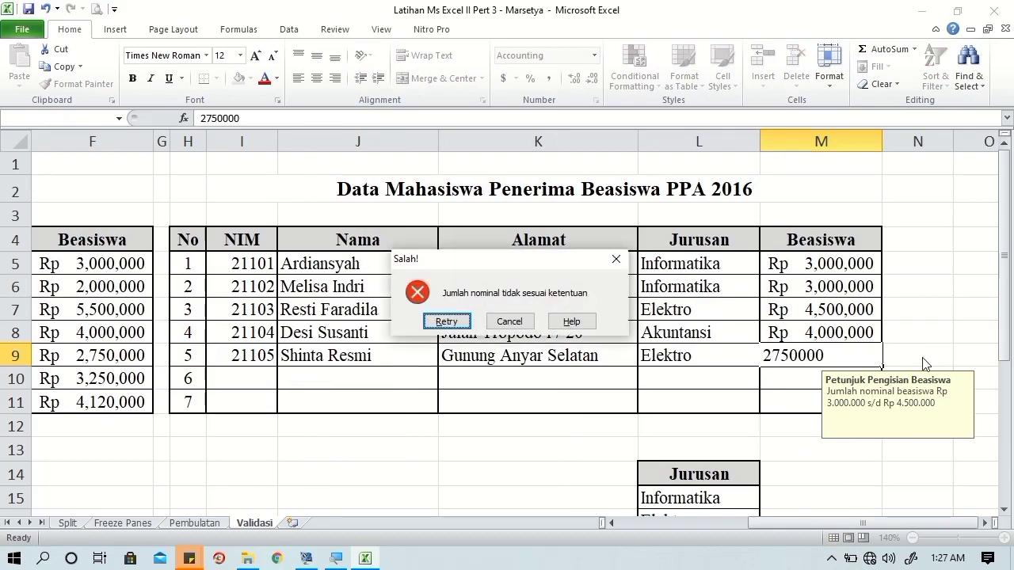
key("Return")
type("3,000,")
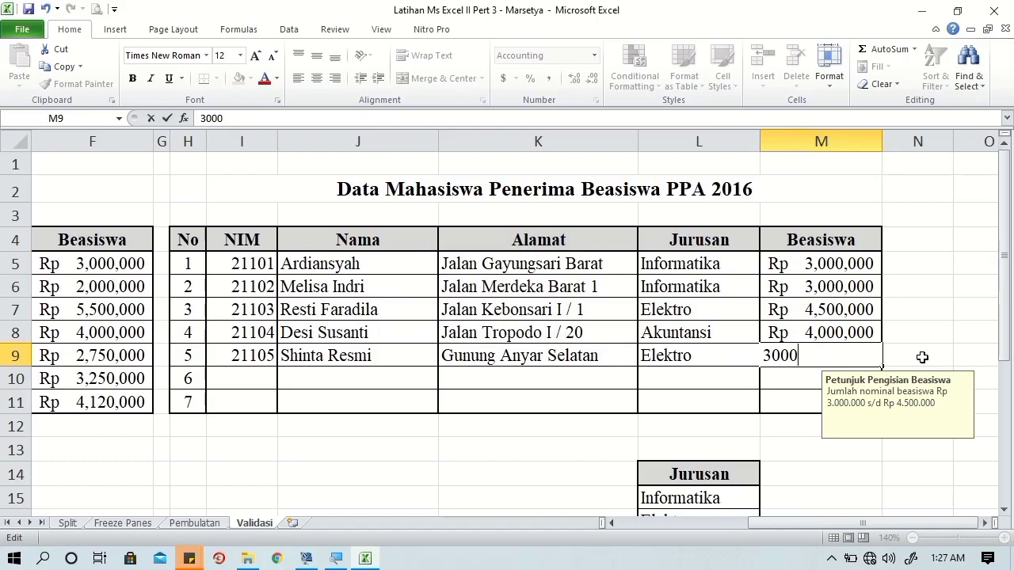
type("0000")
key("Return")
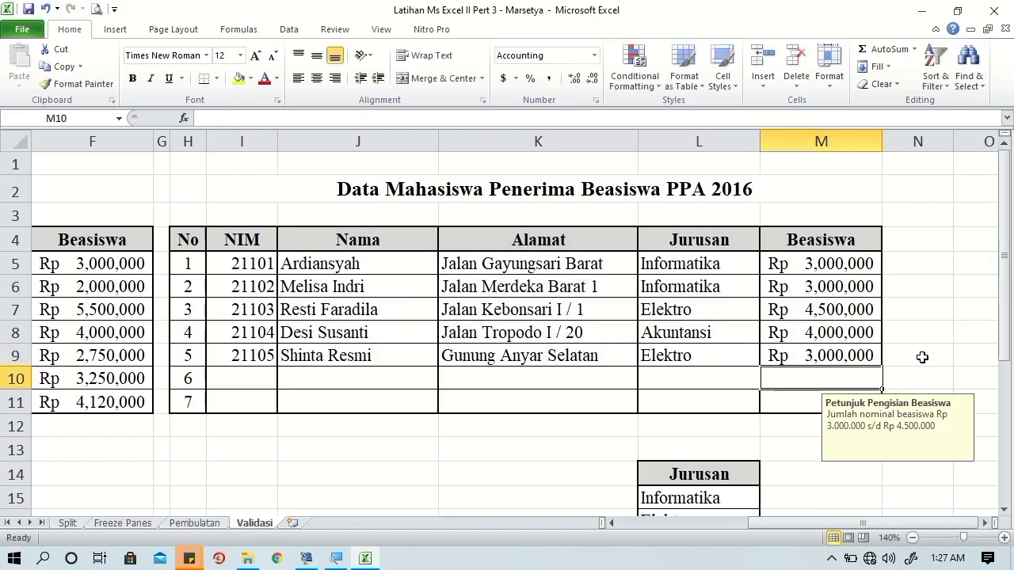
Enter NIM 21109, the sixth student's name and address in row 10.
left_click_drag(759, 521, 633, 520)
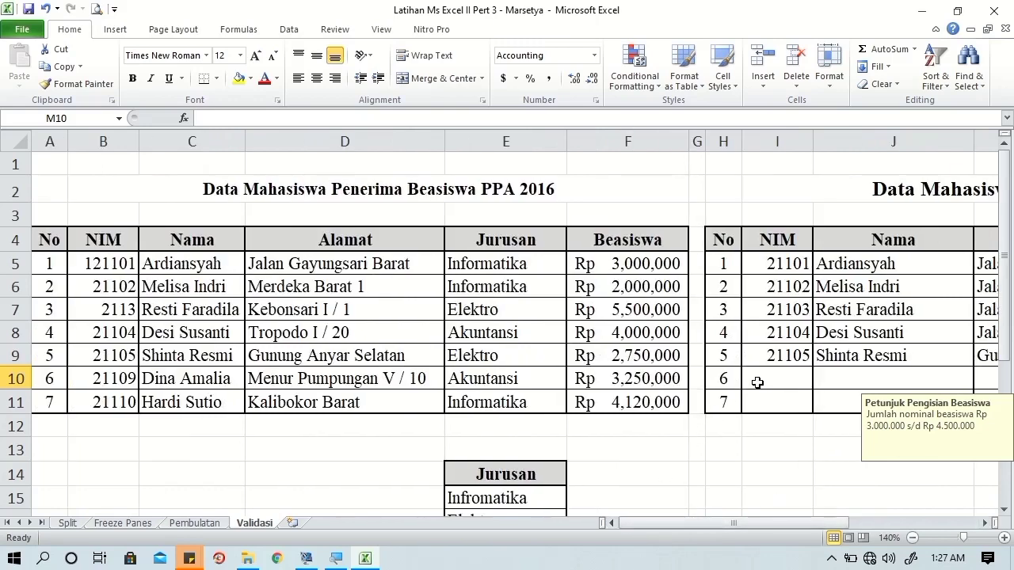
left_click(757, 382)
type("211")
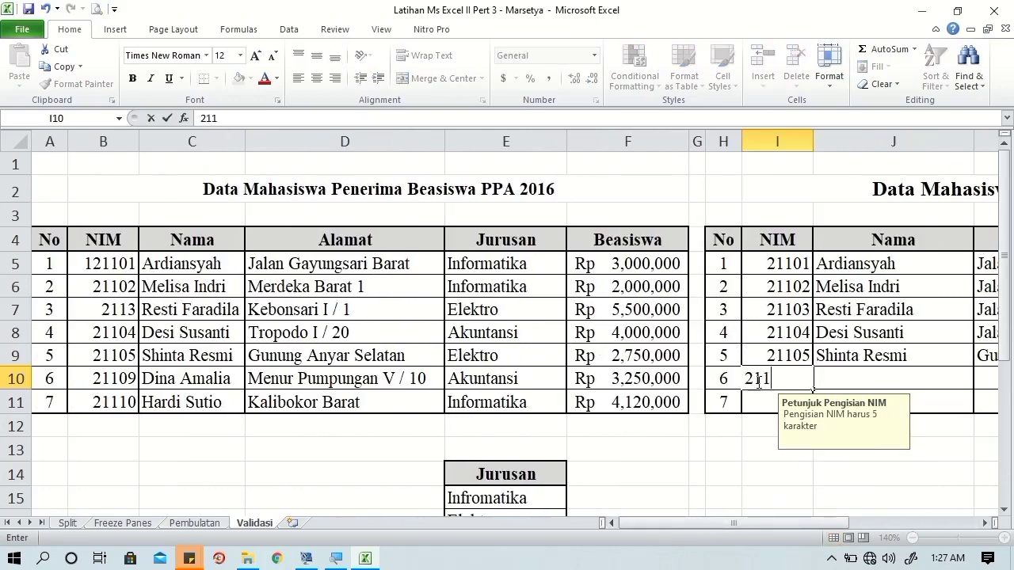
type("09")
key("Tab")
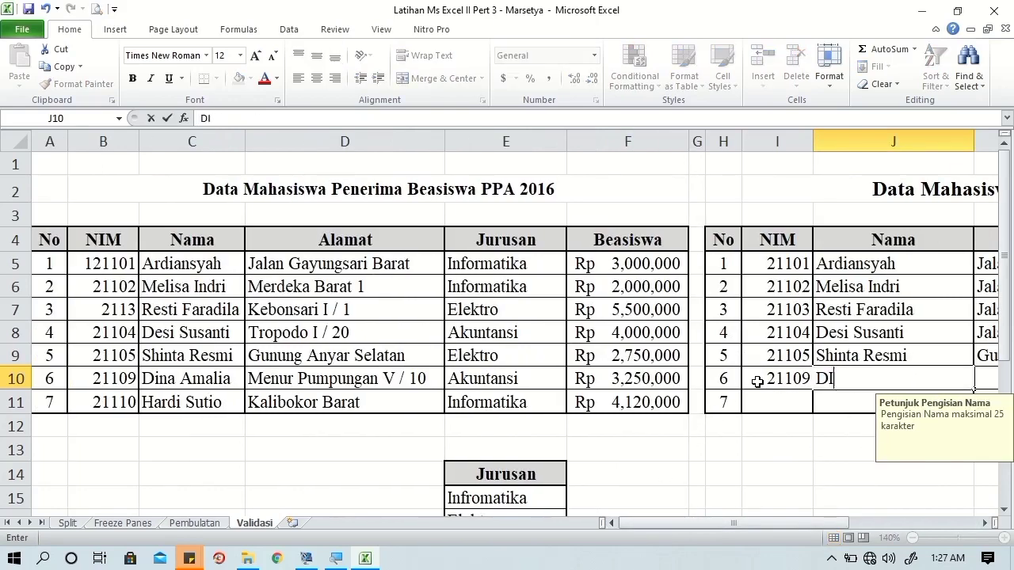
key("Tab")
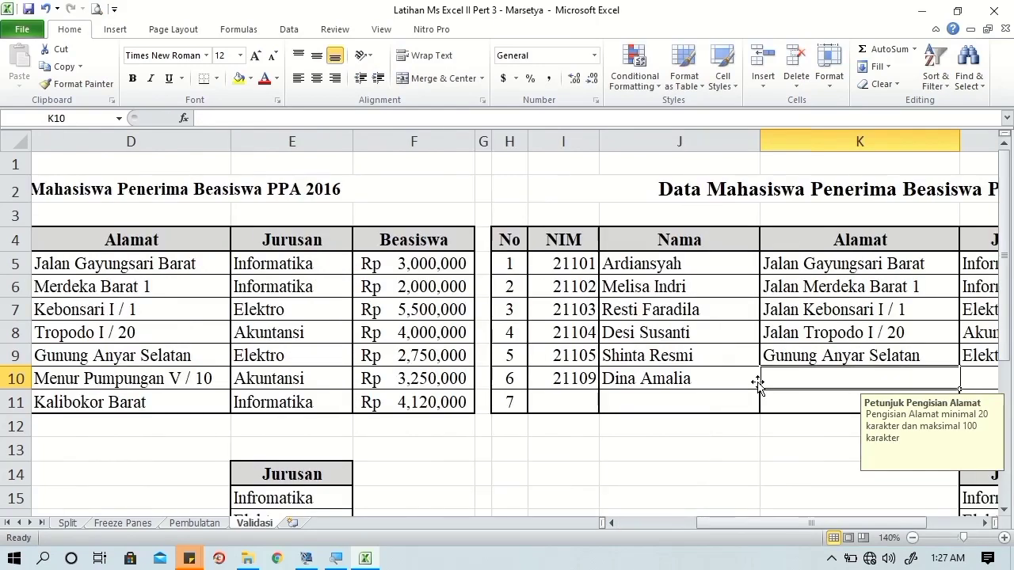
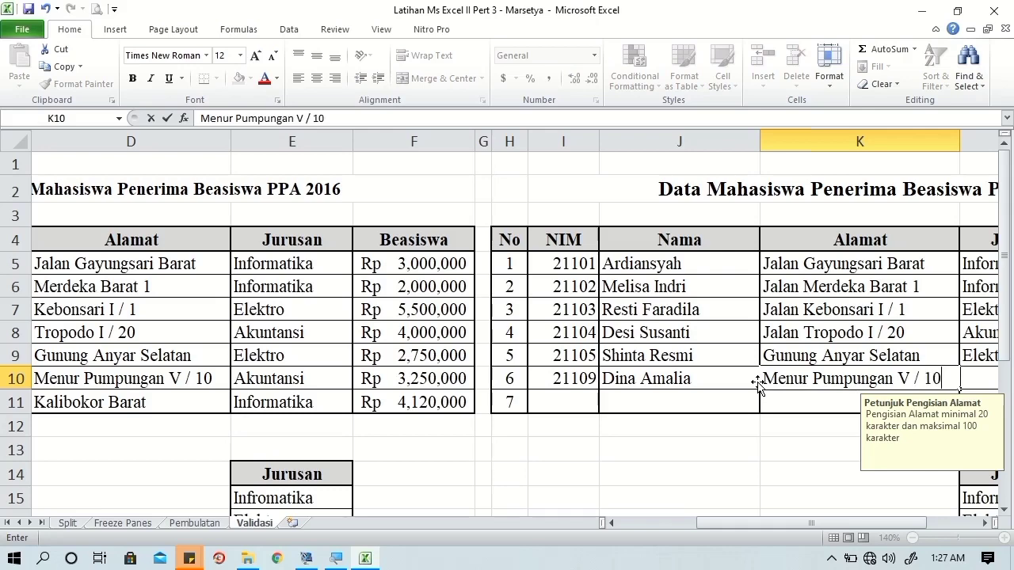
key("Tab")
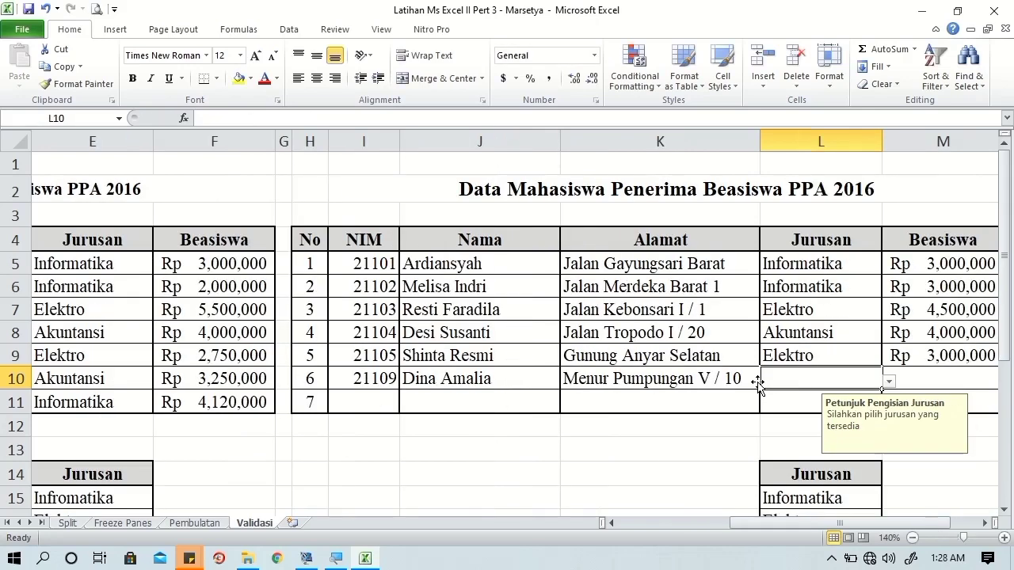
Choose Akuntansi in L10 and enter a Rp 3,250,000 scholarship in M10.
left_click(889, 381)
left_click(863, 426)
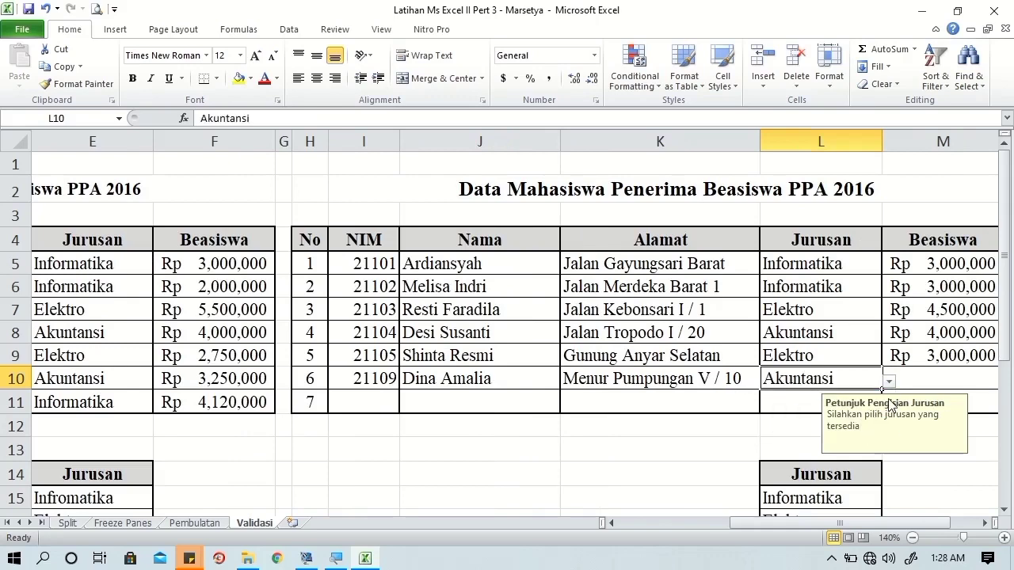
key("Tab")
type("3,2")
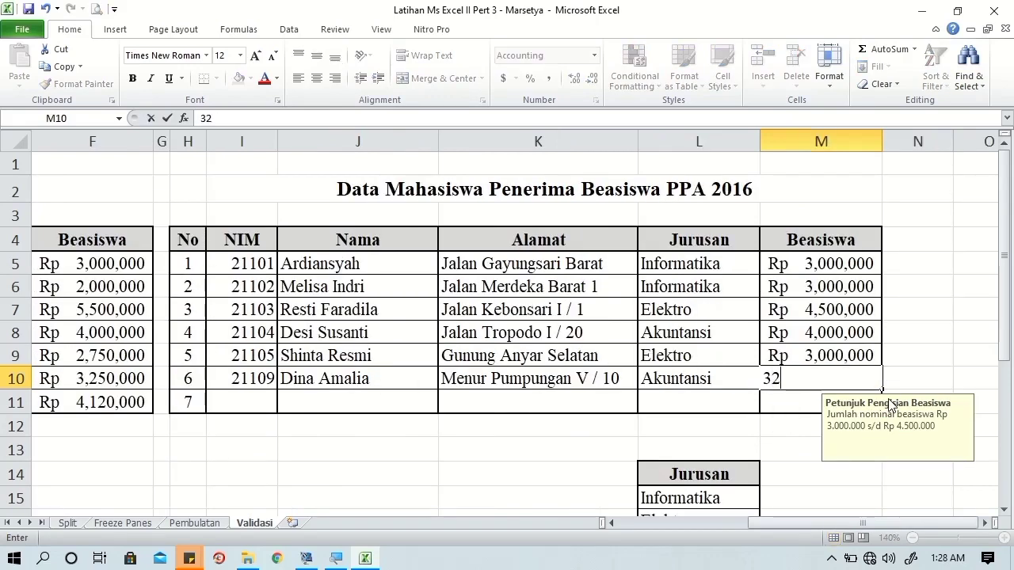
type("50,000")
key("Return")
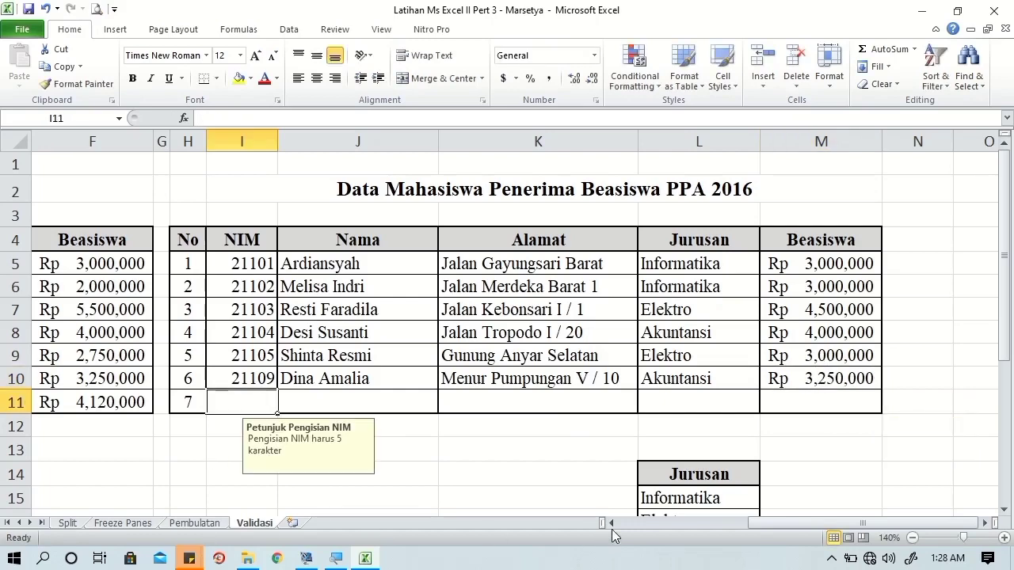
Enter NIM 21110, the seventh student's name and address, prefixing 'Jalan' after the address is rejected.
left_click_drag(784, 521, 676, 517)
type("211")
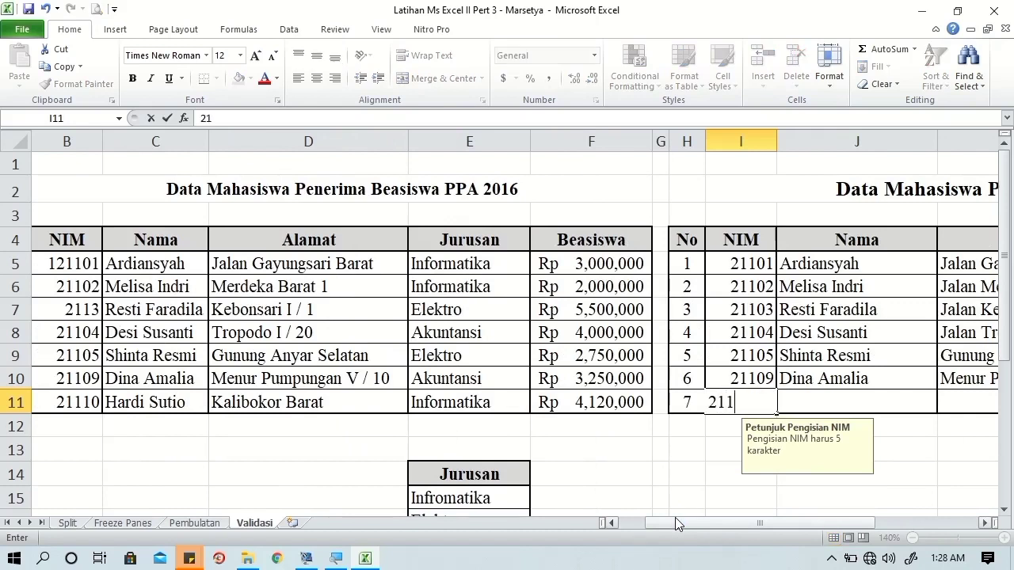
type("10")
key("Tab")
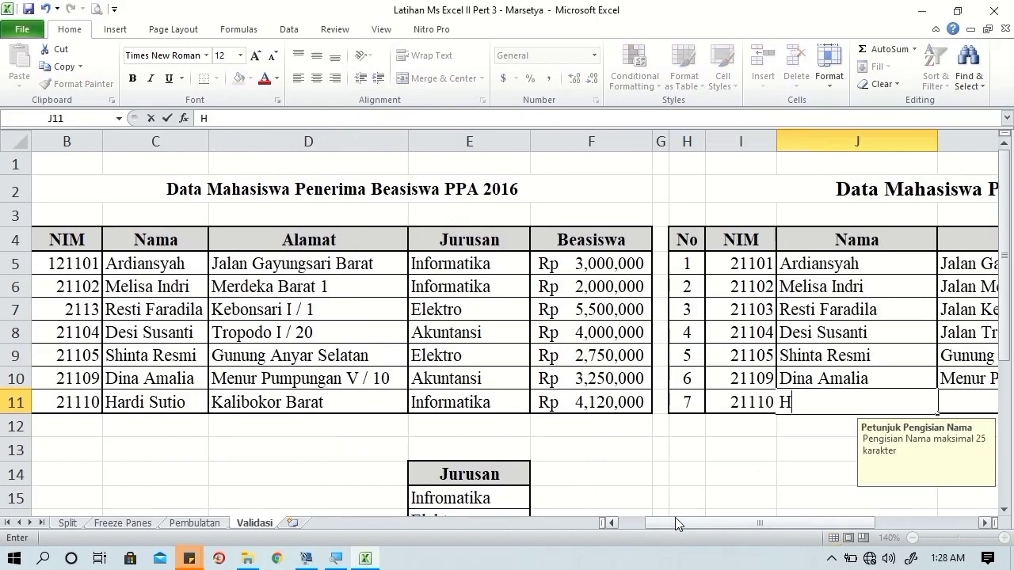
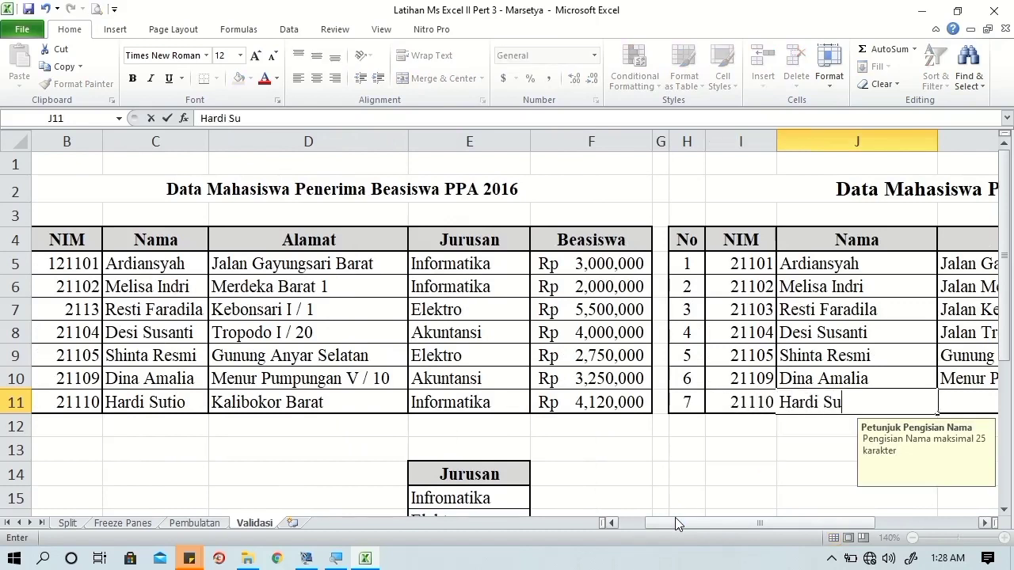
key("Tab")
type("K")
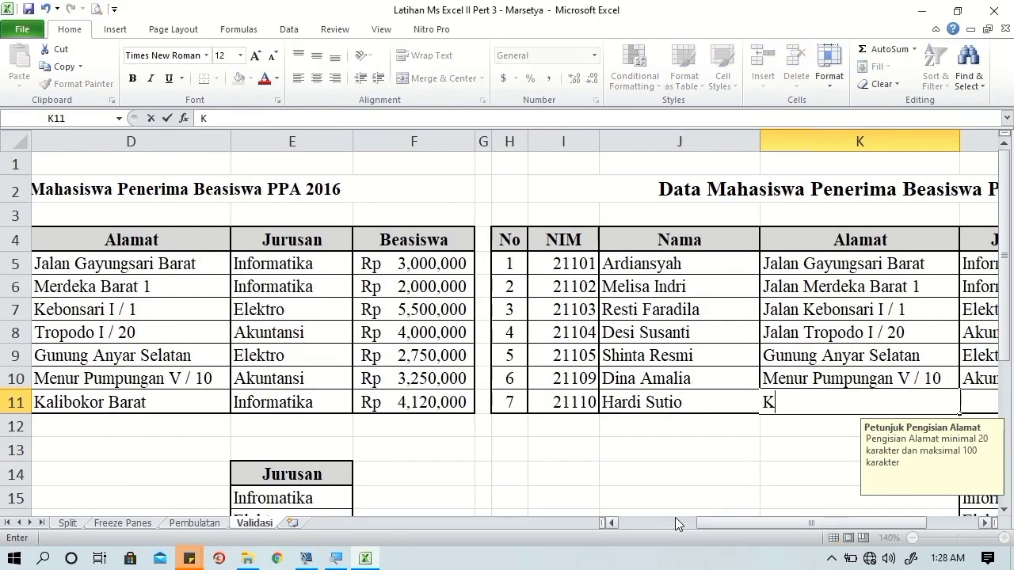
type("aliboko")
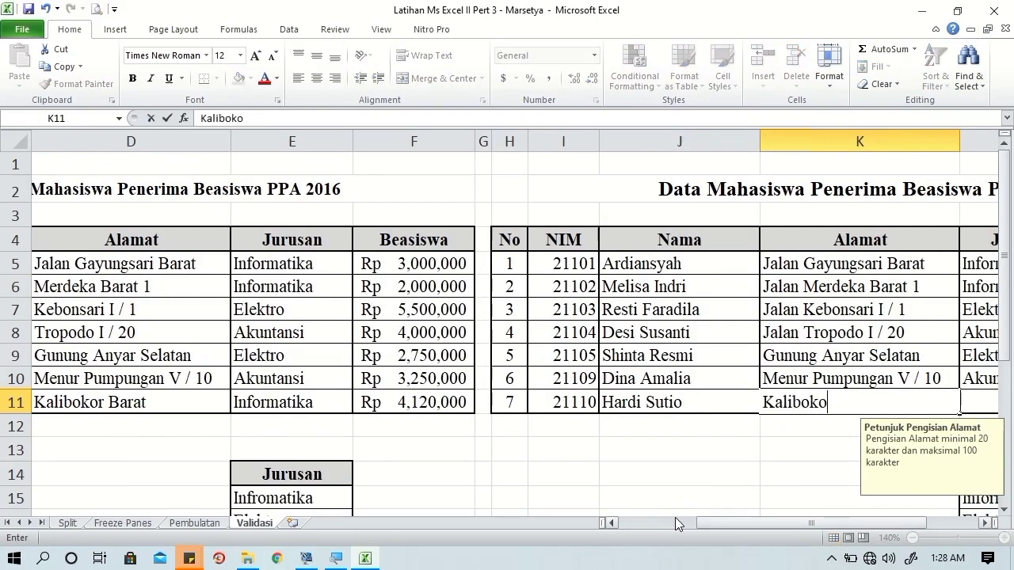
type("r Barat")
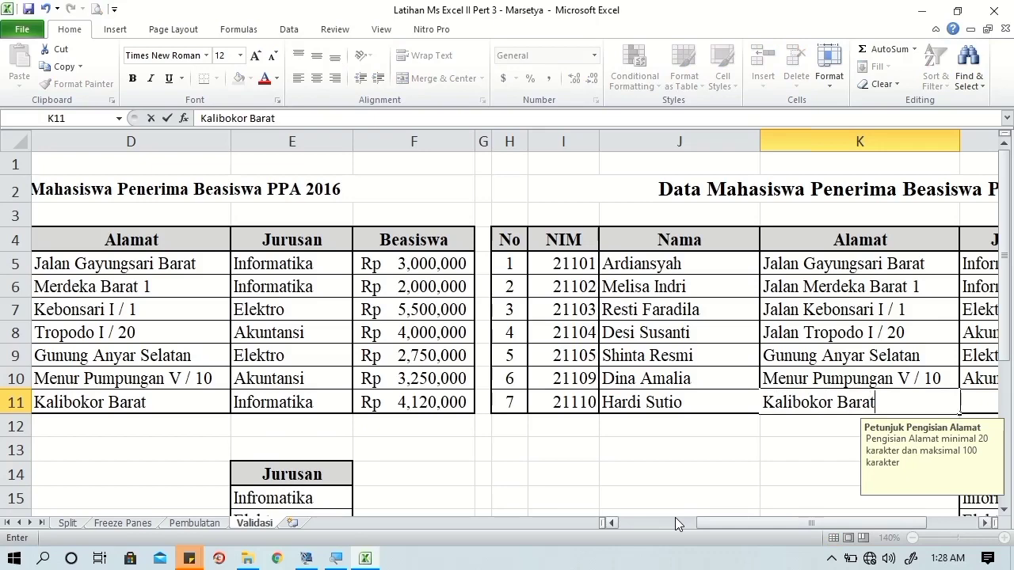
key("Return")
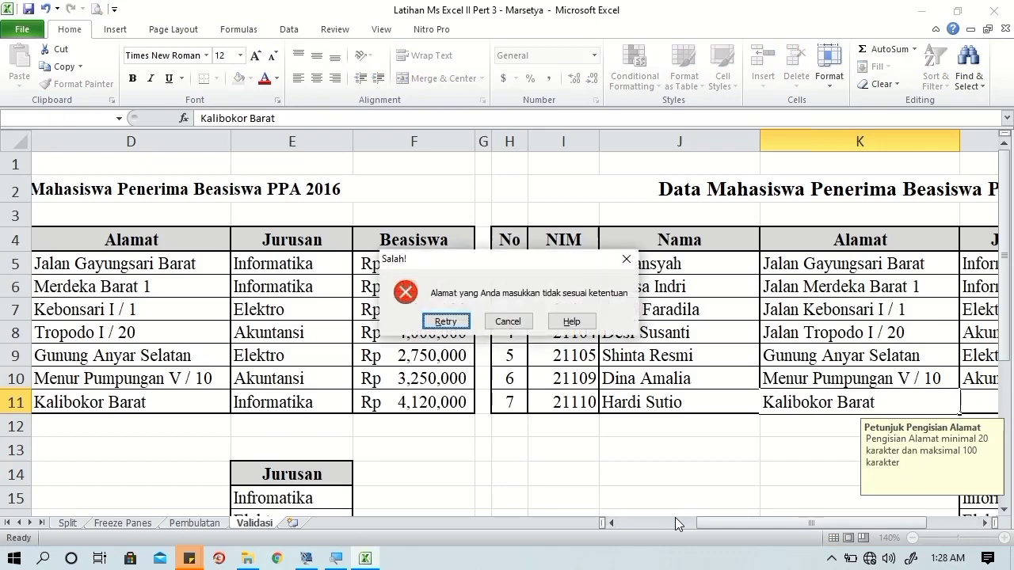
key("Return")
key("Left")
key("Left")
key("Left")
key("Home")
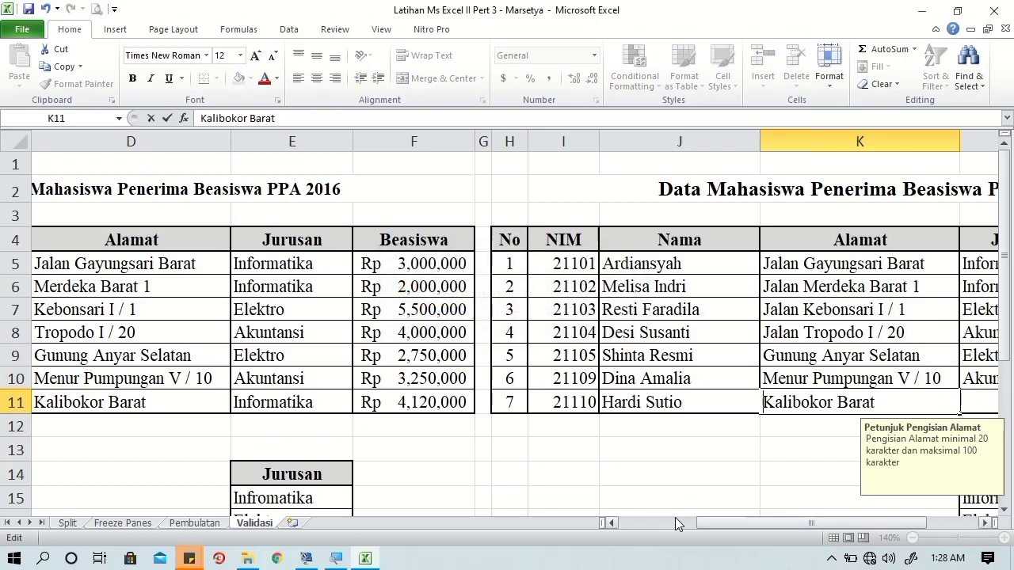
type("Jalan")
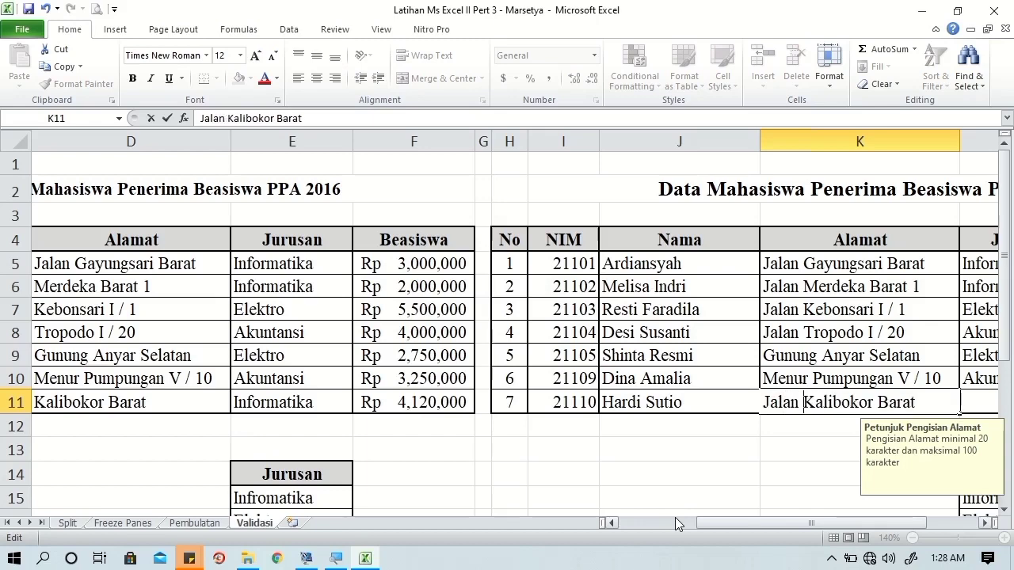
key("Tab")
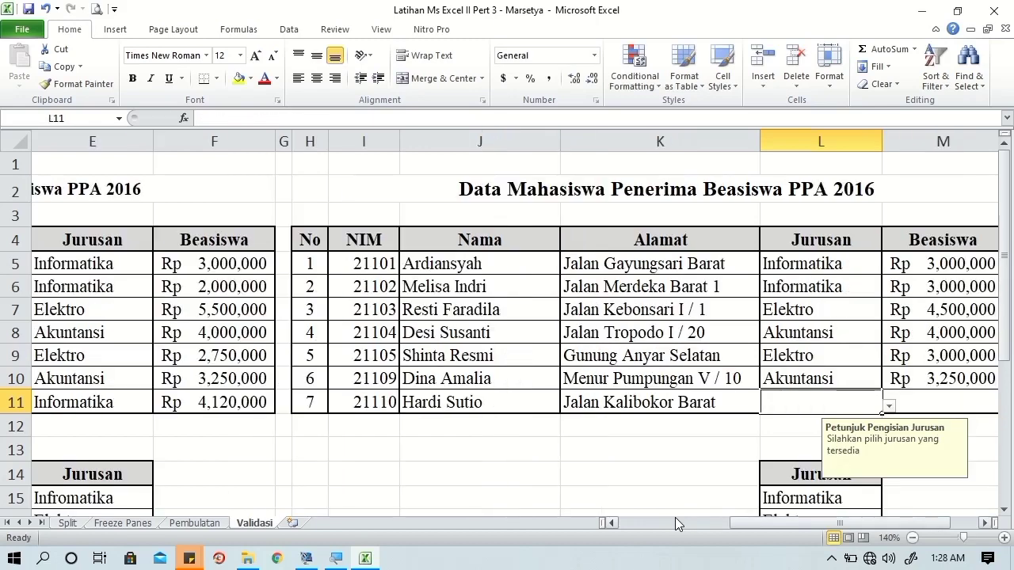
Choose Informatika in L11, enter Rp 4,120,000 in M11, then review the row 5 validation hints.
left_click(890, 406)
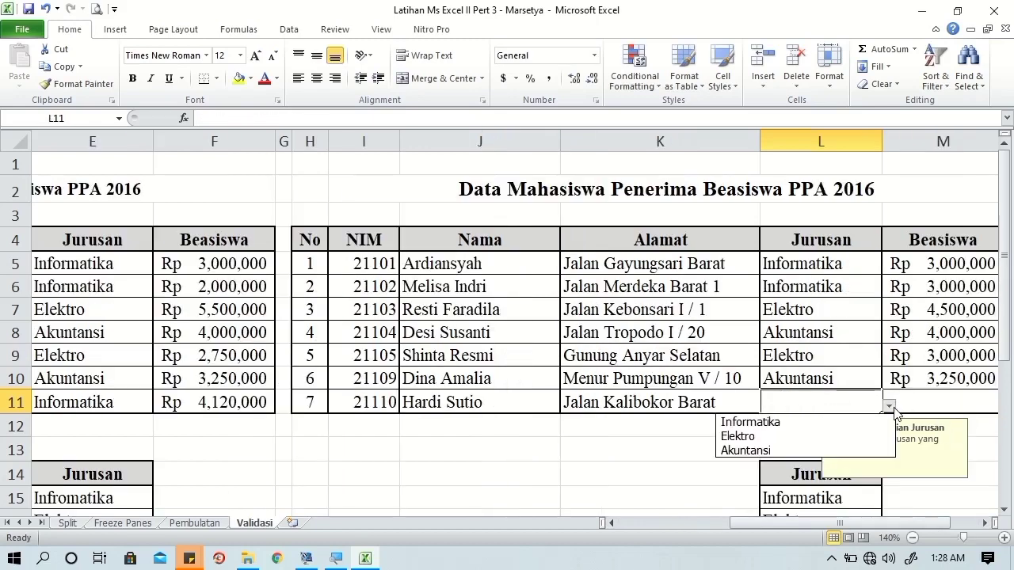
left_click(761, 422)
key("Tab")
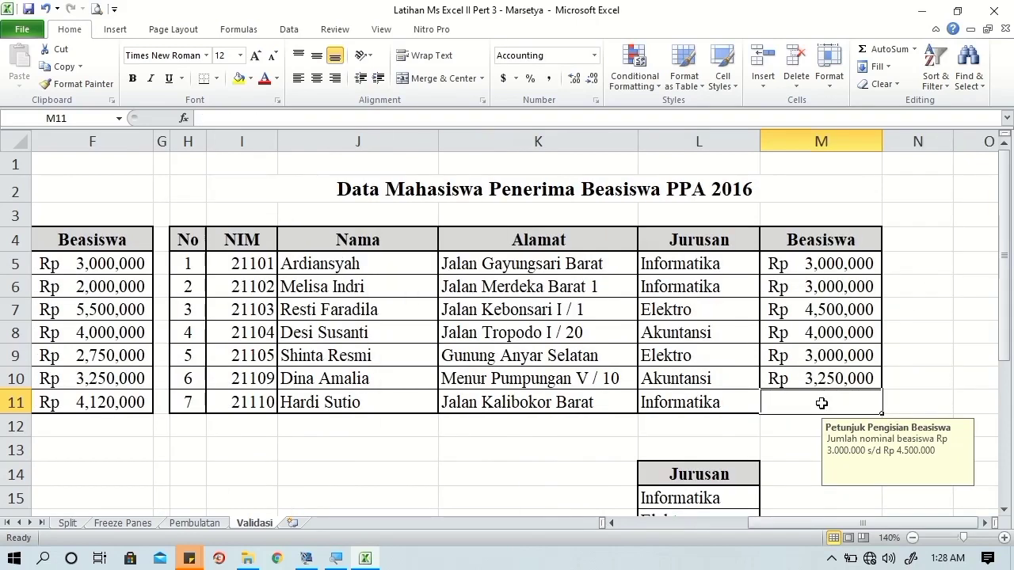
type("4,1")
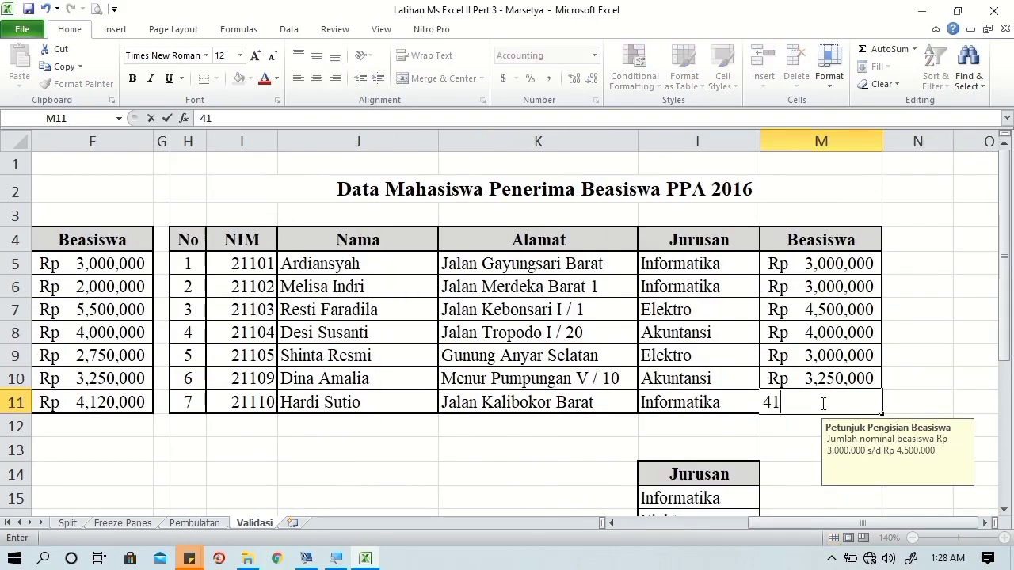
type("20,000")
key("Return")
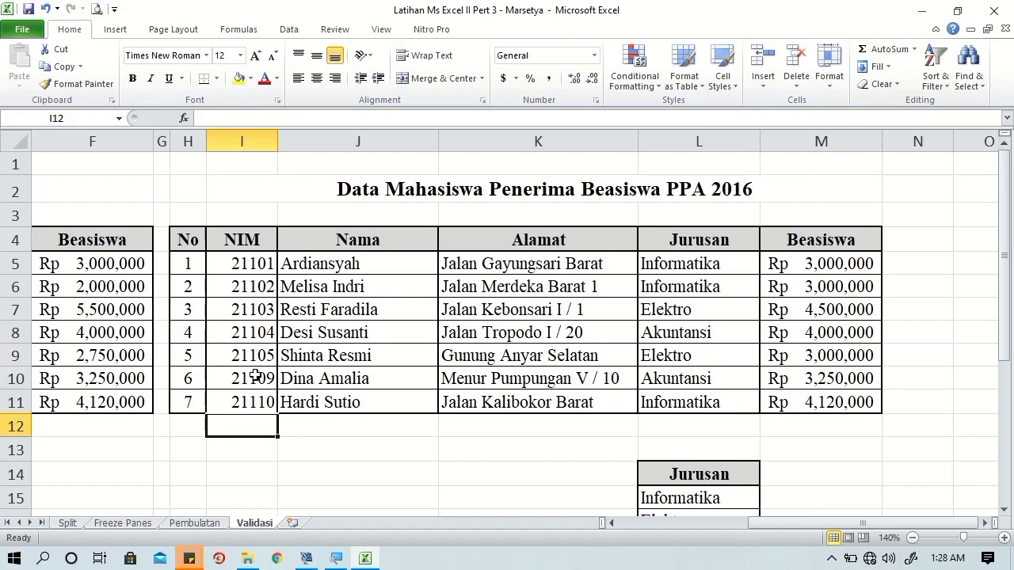
mouse_move(258, 264)
left_mouse_down()
mouse_move(351, 279)
mouse_move(511, 264)
left_mouse_up()
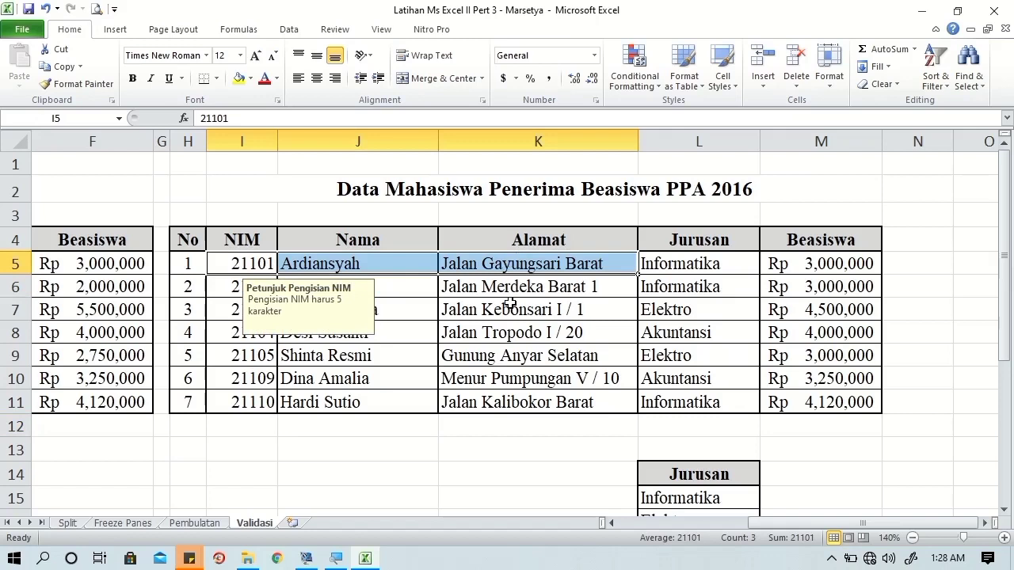
left_click(686, 258)
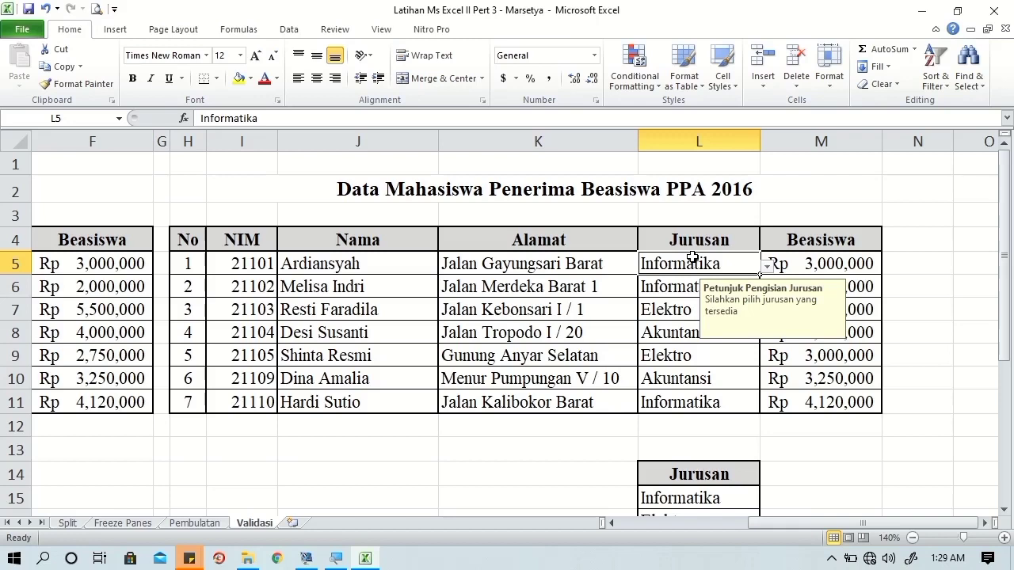
left_click(800, 259)
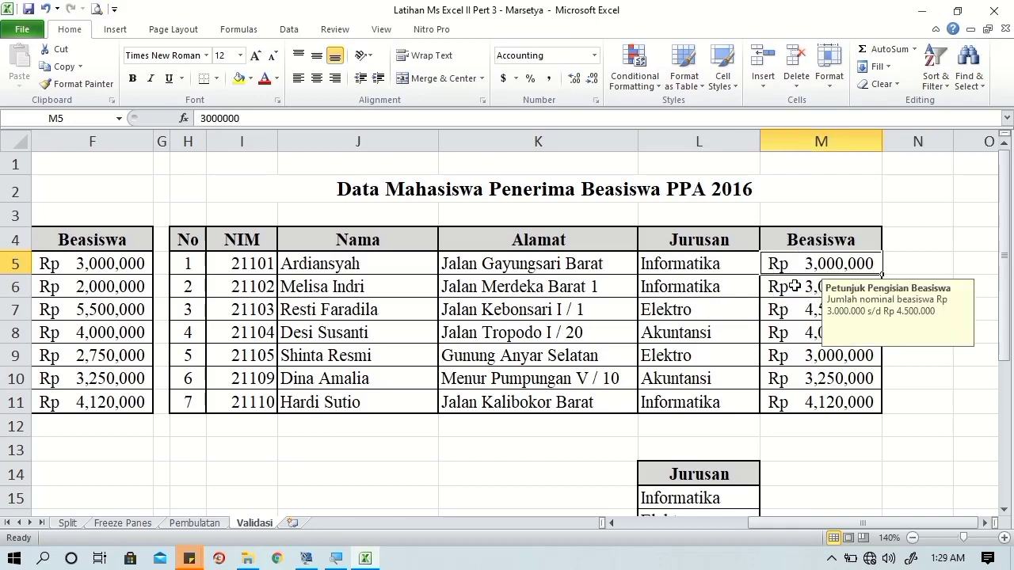